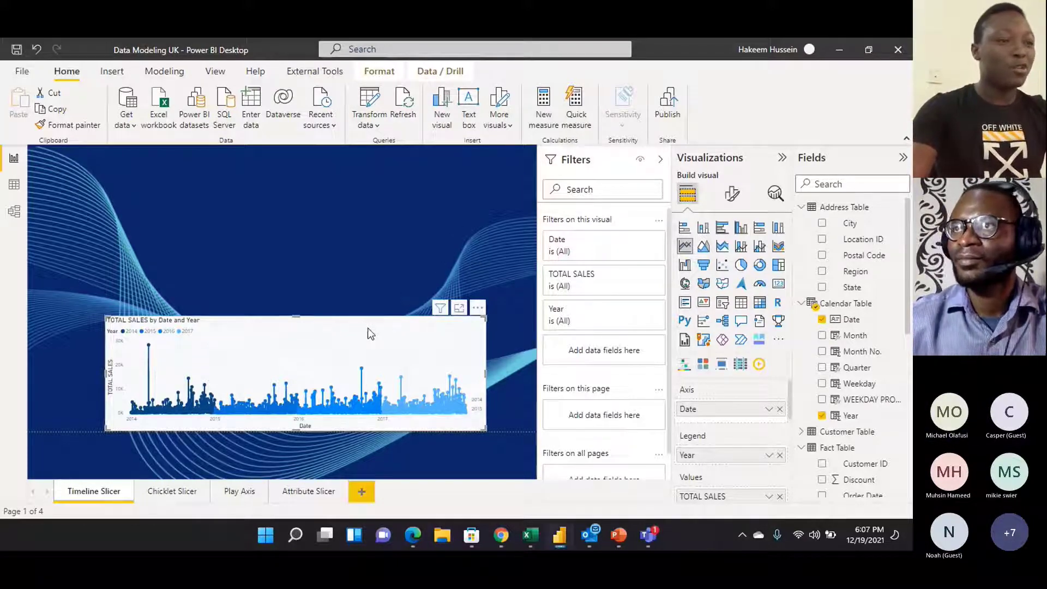
Shift the TOTAL SALES by Date and Year line chart slightly leftward on the Timeline Slicer page
left_click_drag(366, 328, 375, 337)
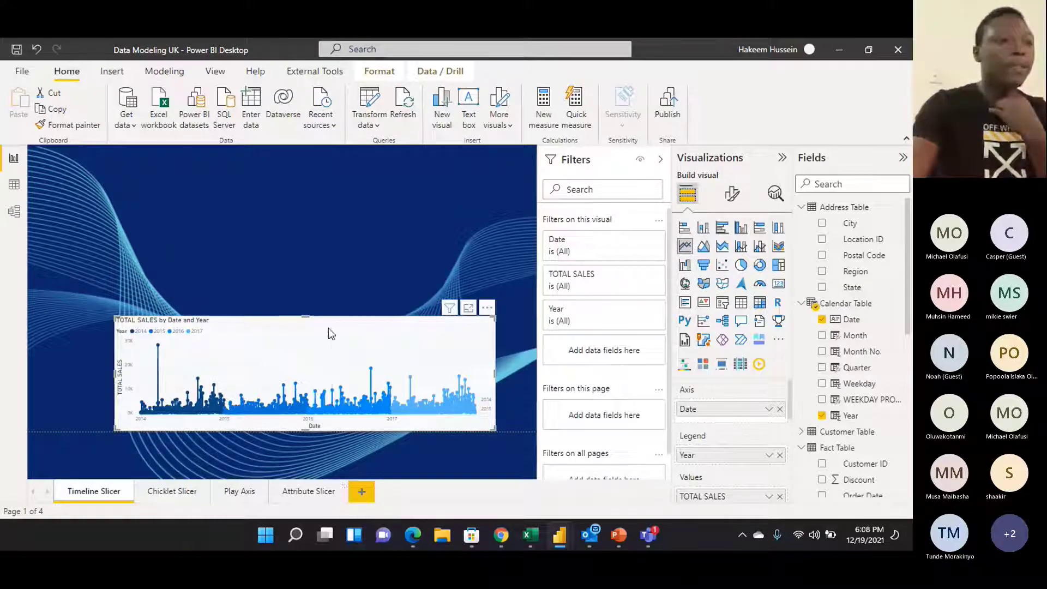
left_click_drag(322, 330, 302, 329)
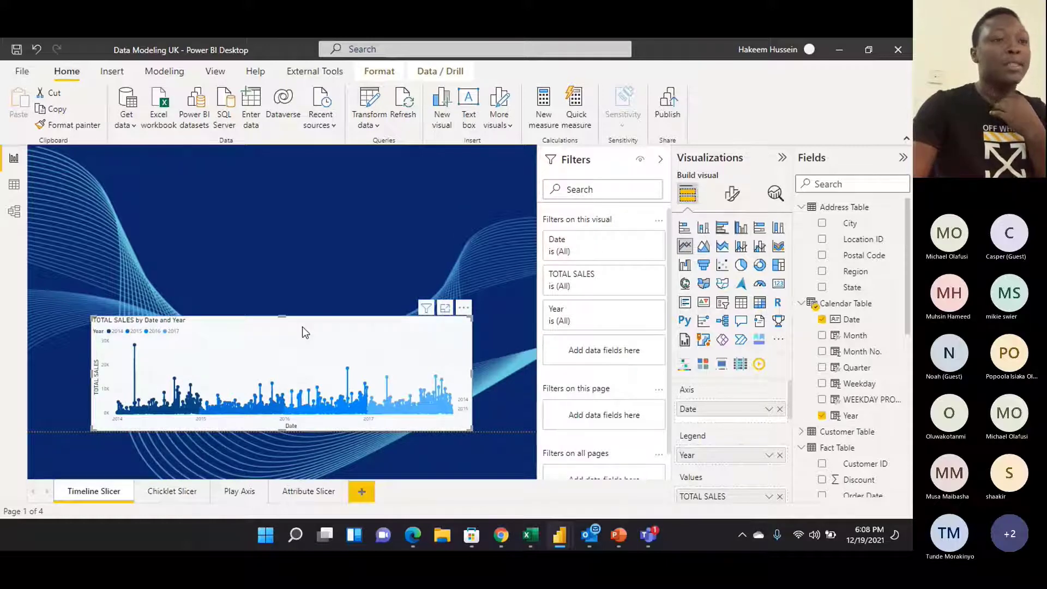
left_click(323, 250)
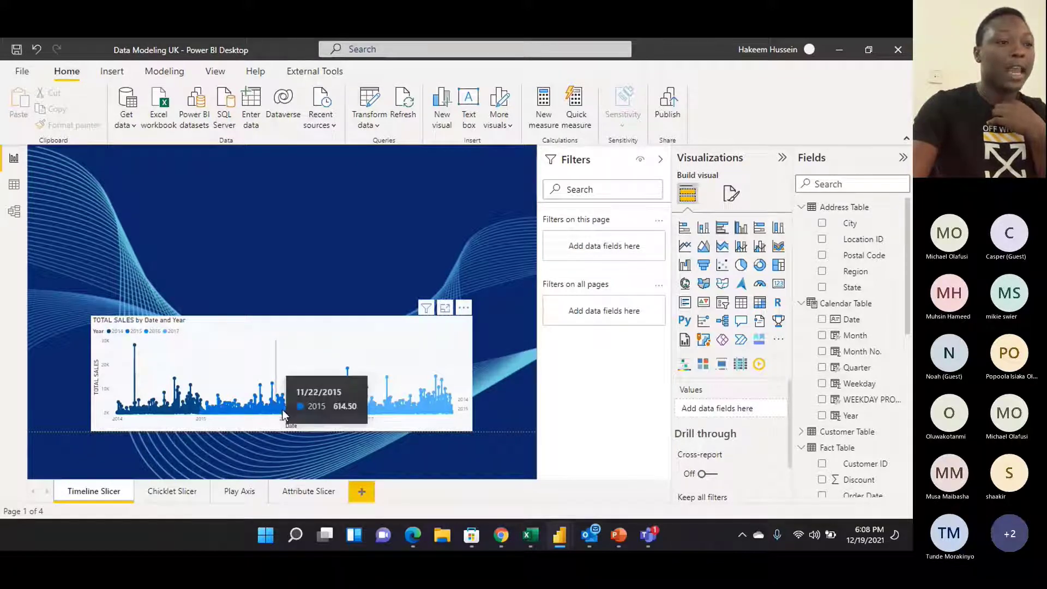
left_click(343, 342)
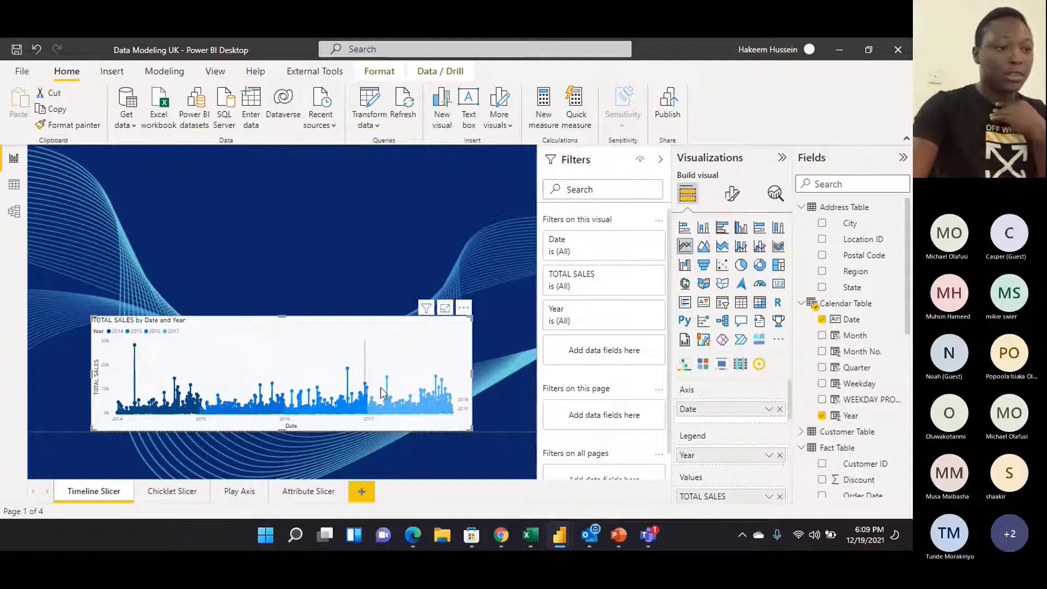
mouse_move(435, 373)
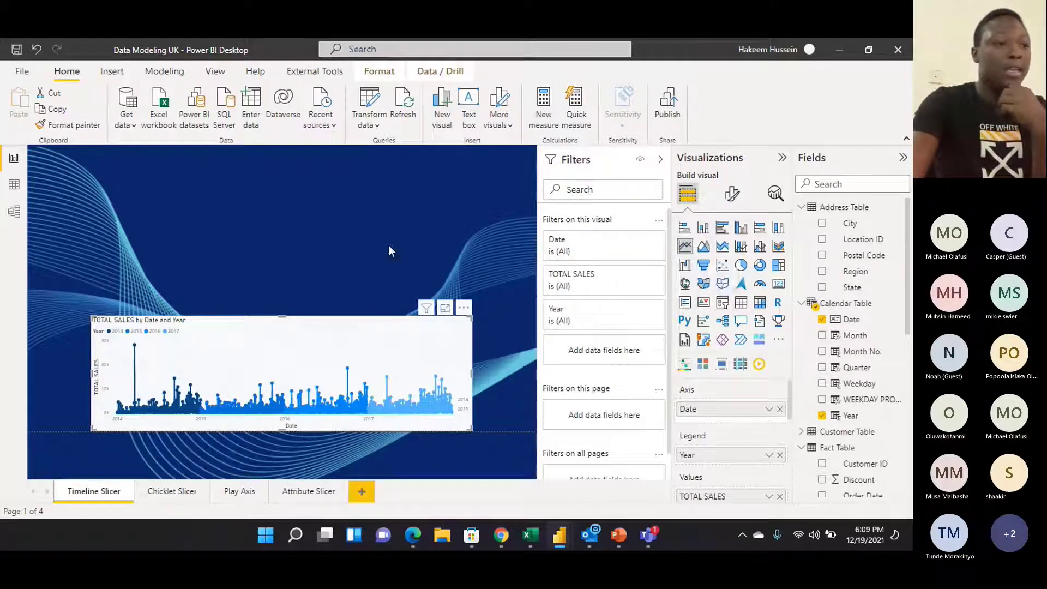
Add a blank standard slicer above the sales line chart and enlarge it
left_click(500, 276)
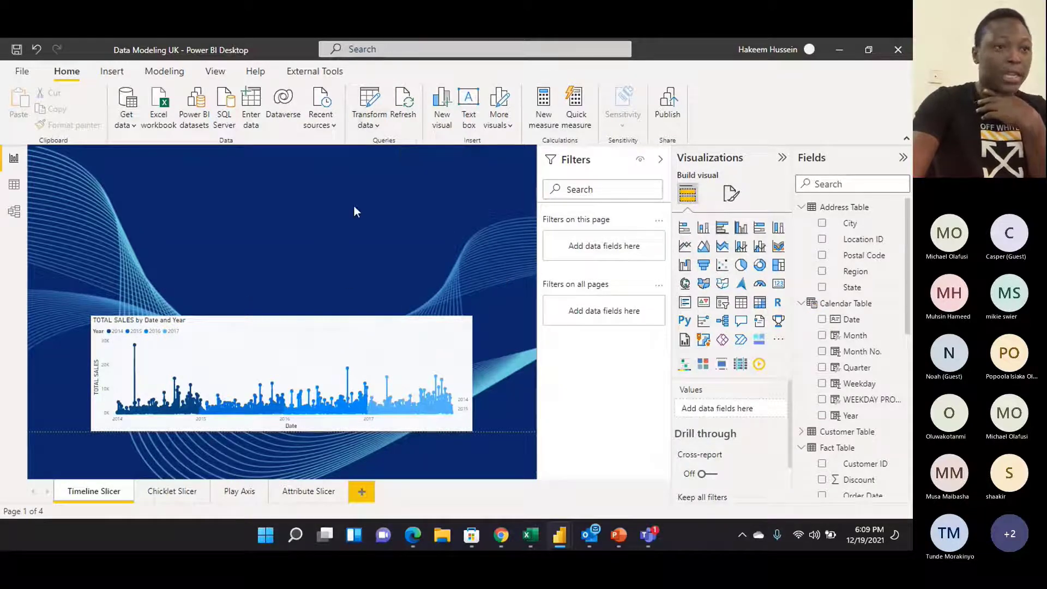
left_click(724, 309)
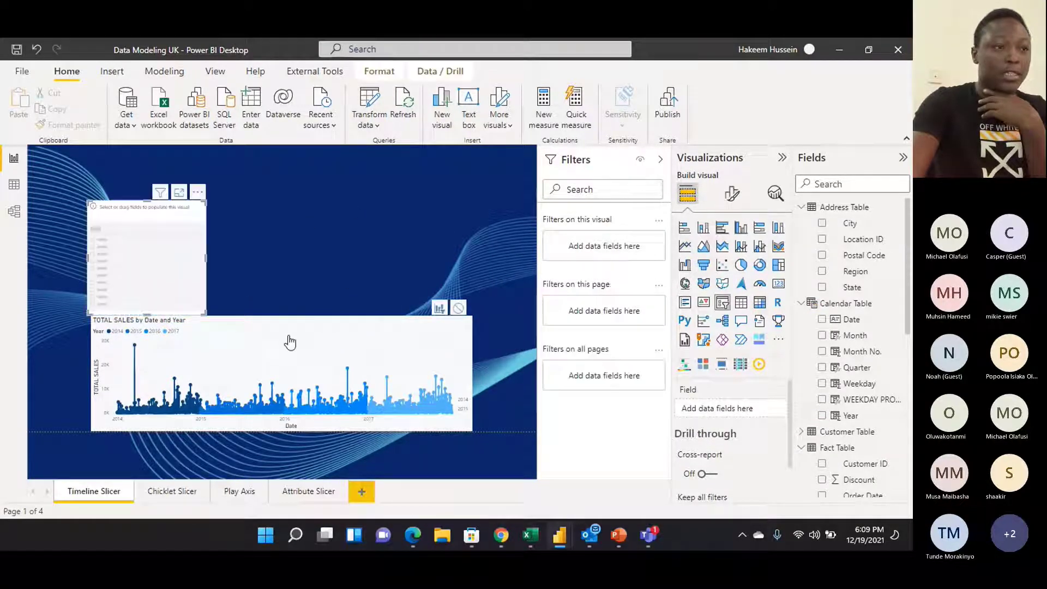
left_click_drag(177, 222, 199, 183)
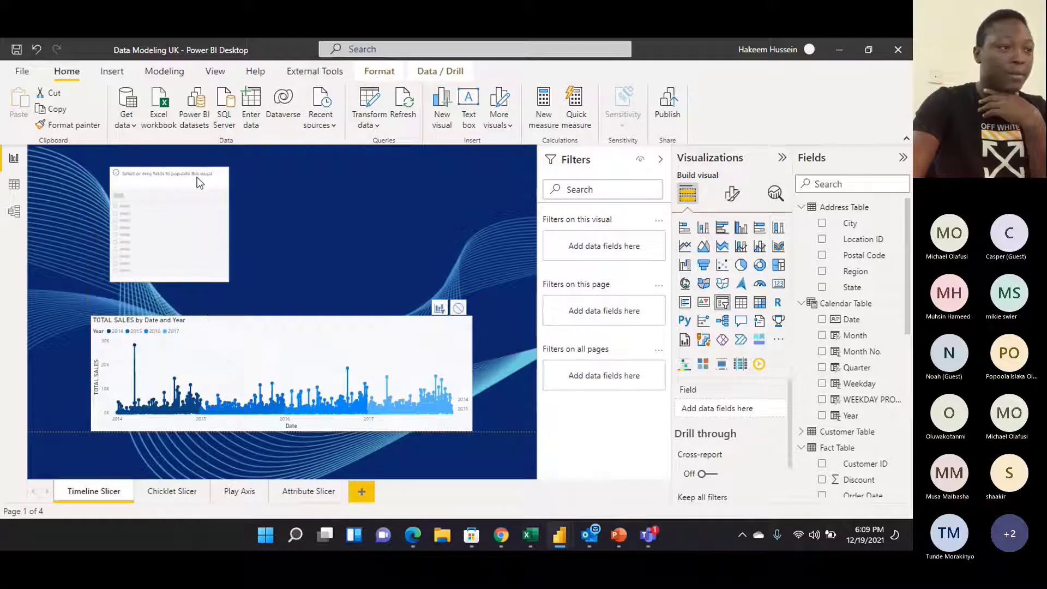
left_click_drag(230, 281, 294, 295)
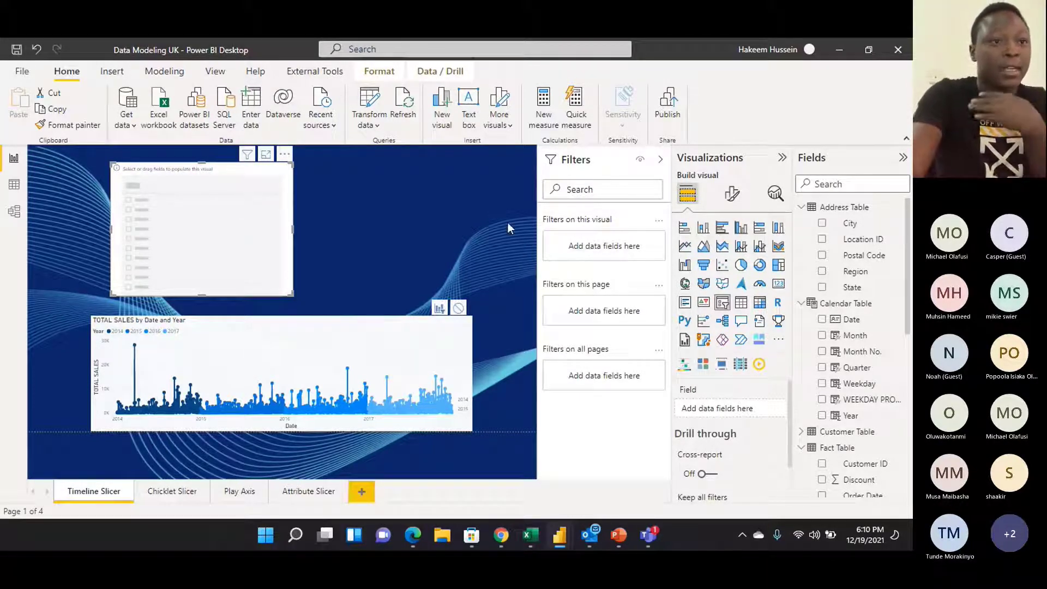
Populate the slicer with the Calendar Table's Year, Quarter and Month fields, in that order
scroll(817, 333, "down", 3)
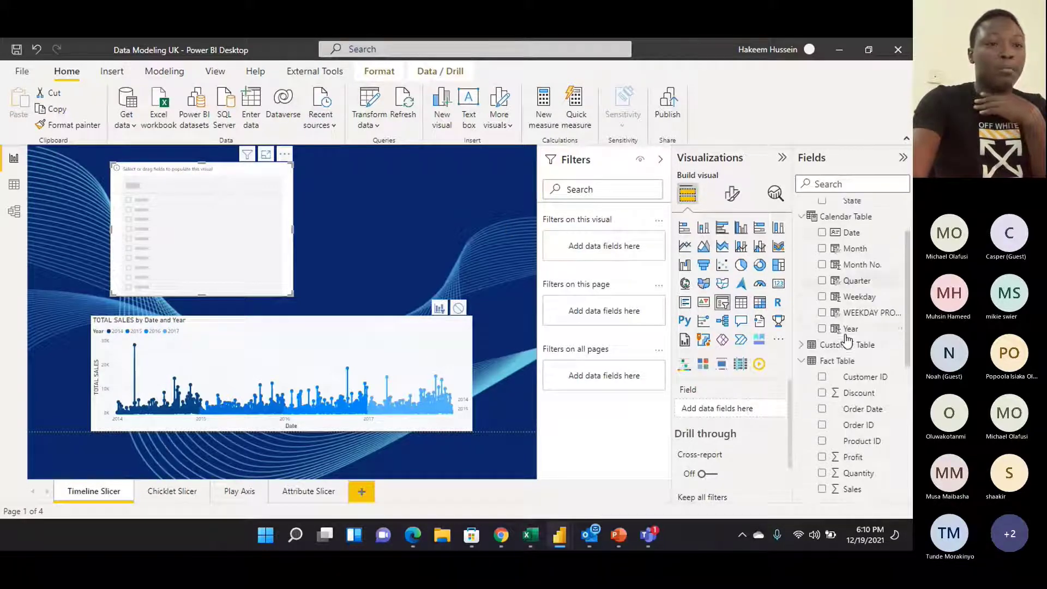
left_click(851, 326)
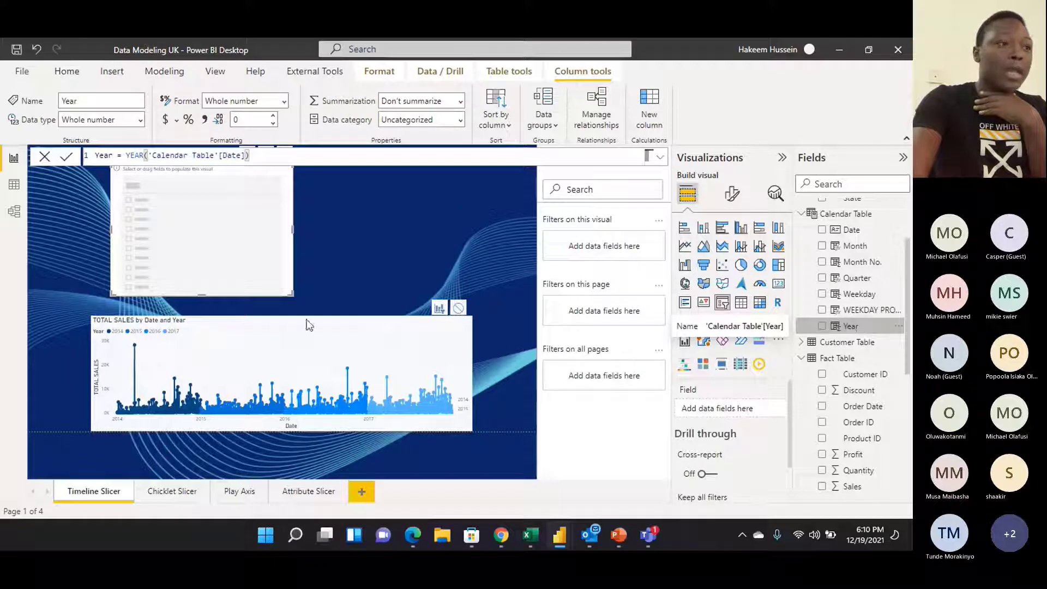
left_click(313, 250)
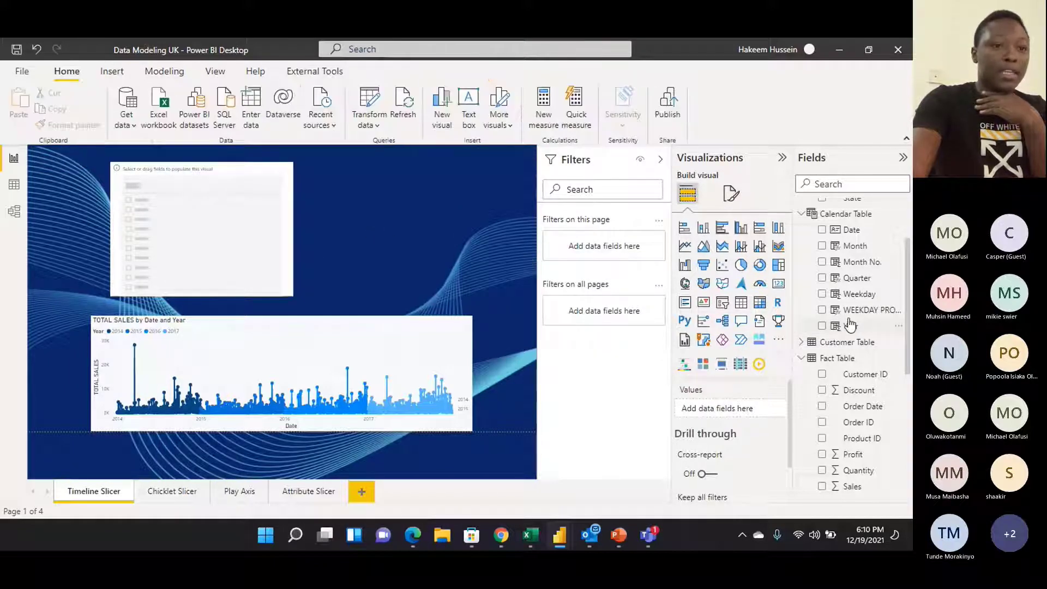
left_click_drag(851, 325, 204, 195)
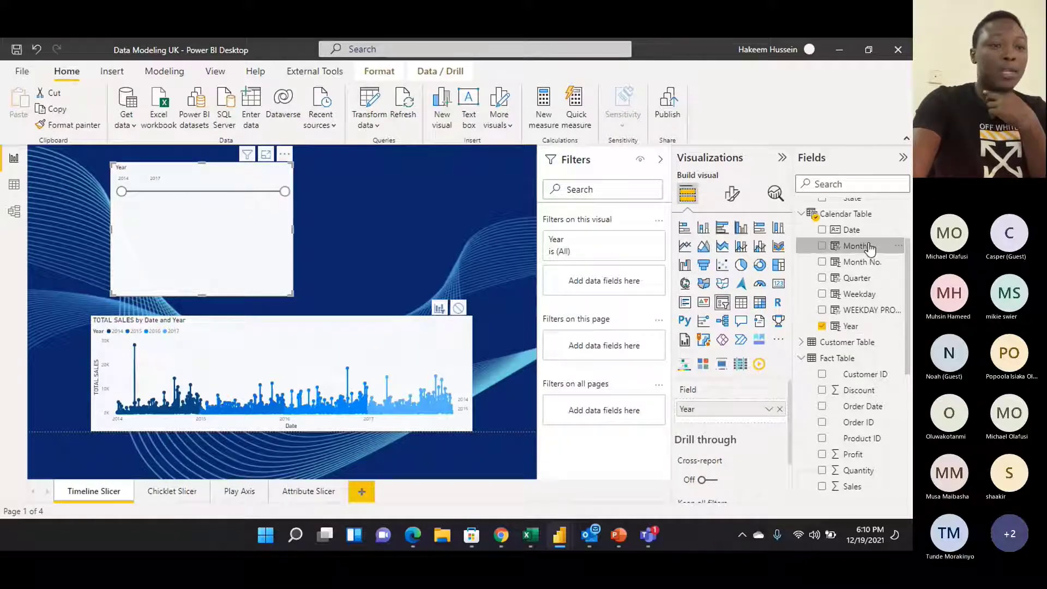
mouse_move(880, 248)
left_mouse_down()
mouse_move(863, 259)
mouse_move(405, 280)
mouse_move(222, 214)
mouse_move(879, 270)
left_mouse_up()
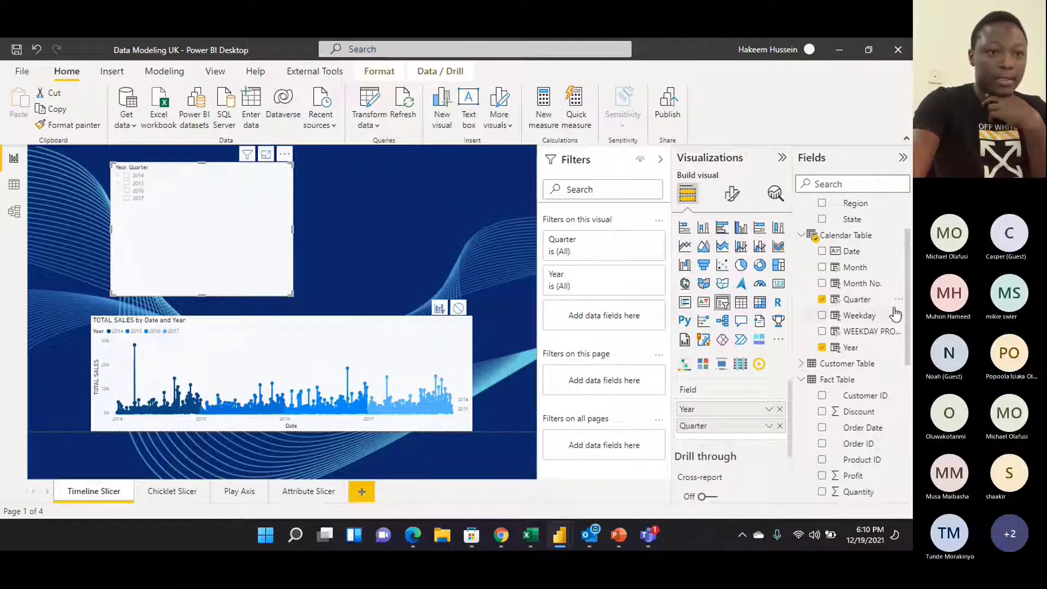
left_click_drag(860, 268, 180, 218)
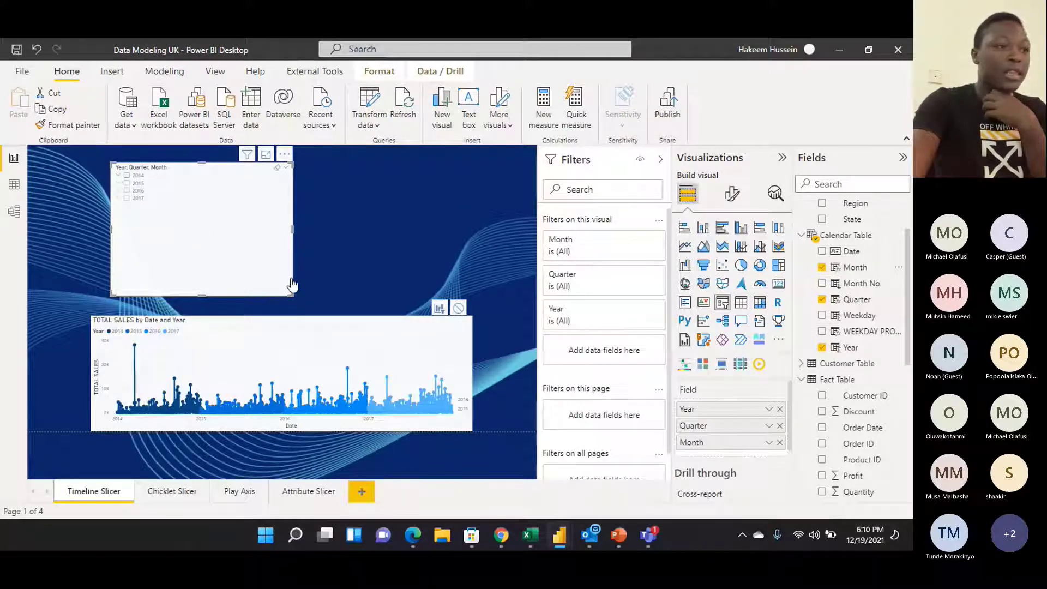
Examine the slicer's hierarchy in focus mode, expanding 2014 with its Q4 and Q1 months, and return to the report
left_click(266, 157)
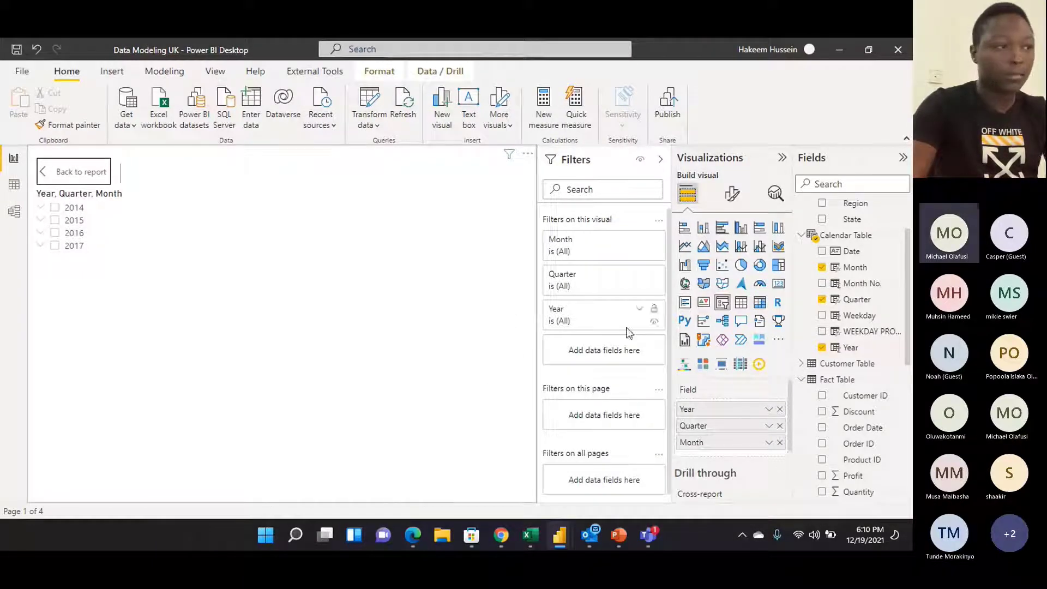
left_click(41, 209)
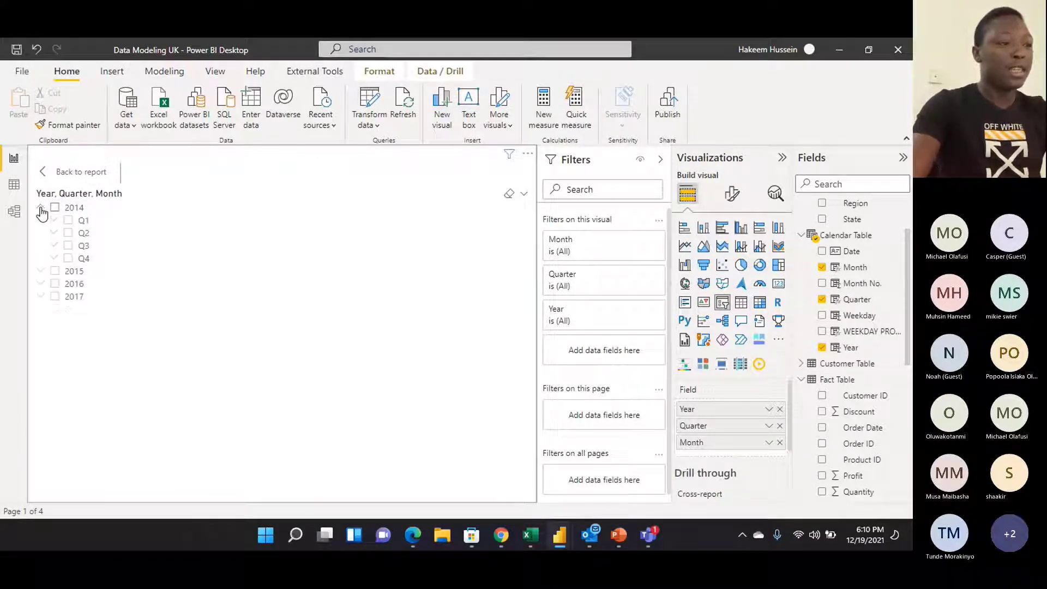
left_click(41, 209)
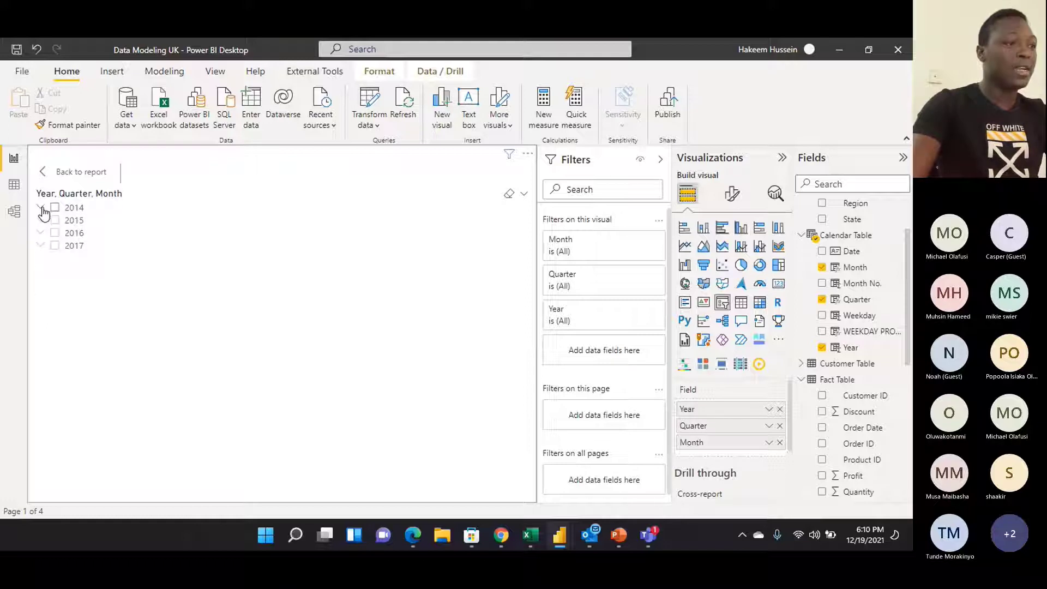
left_click(42, 210)
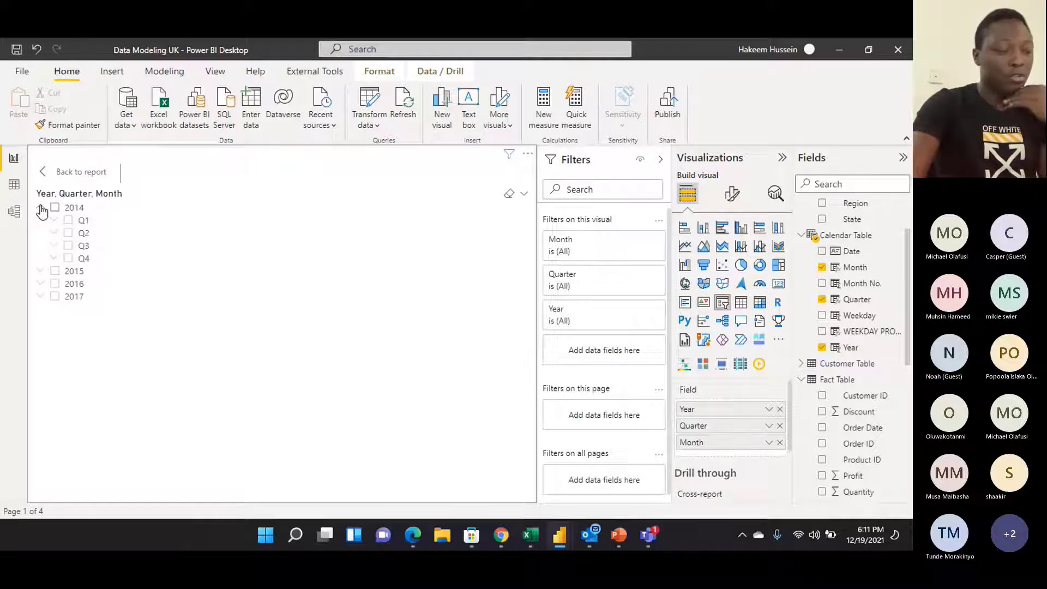
left_click(57, 262)
left_click(55, 260)
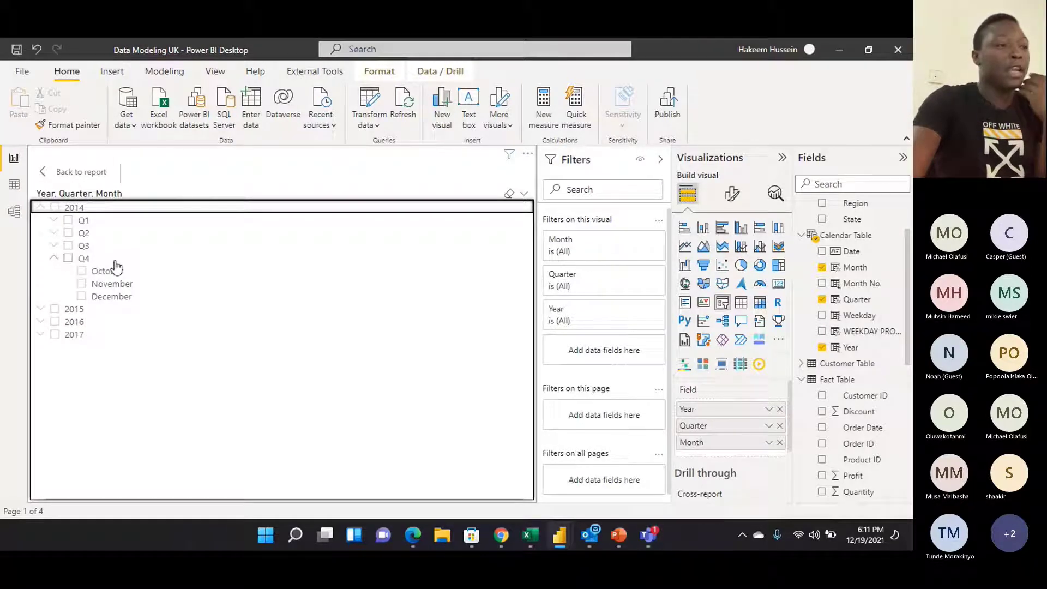
left_click(55, 221)
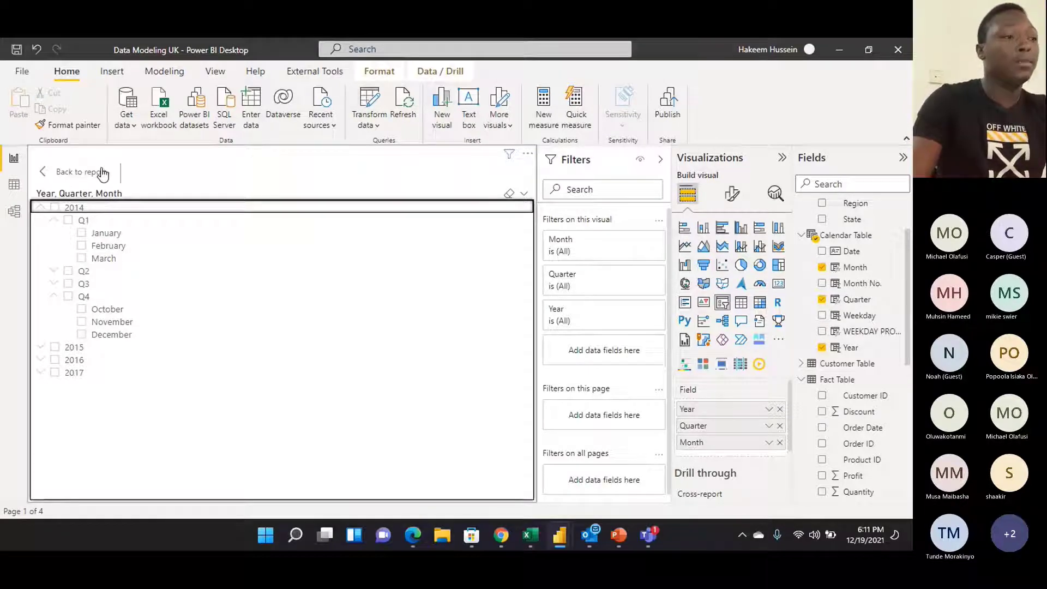
left_click(79, 173)
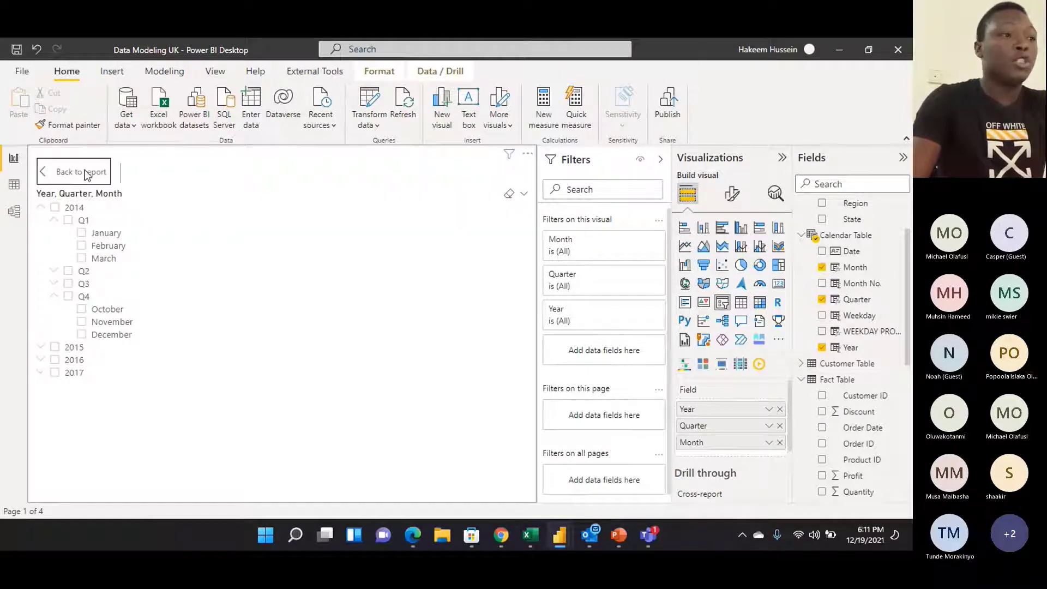
left_click(85, 174)
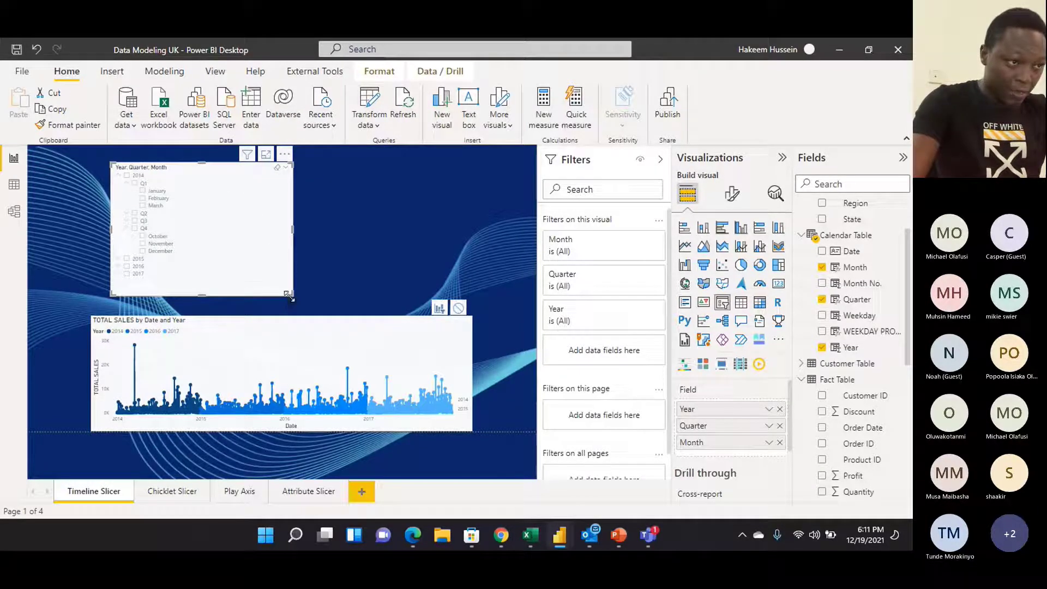
Shrink the Year, Quarter, Month slicer, move it to the page's upper-left corner, and delete it
left_click_drag(289, 297, 245, 282)
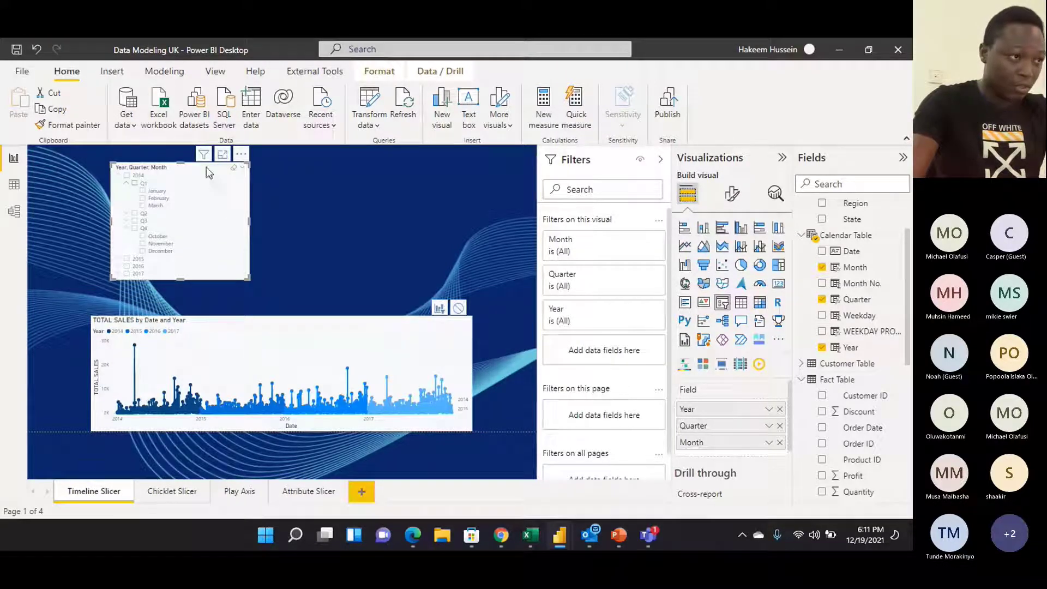
left_click_drag(203, 164, 121, 162)
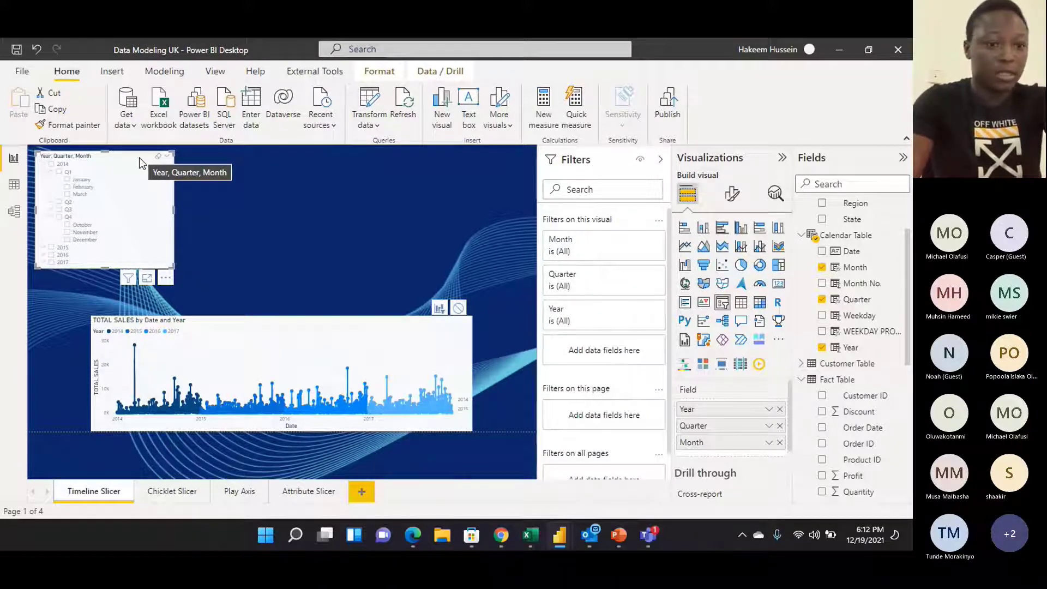
key("Delete")
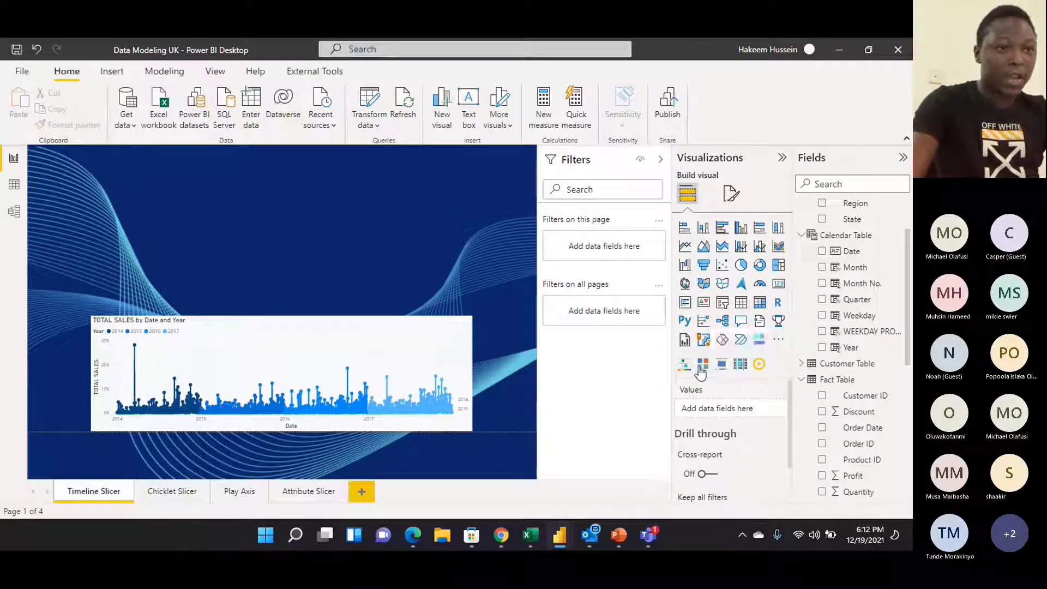
Search the Power BI visuals marketplace for "Time" and review the Timeline Slicer's overview page
left_click(779, 343)
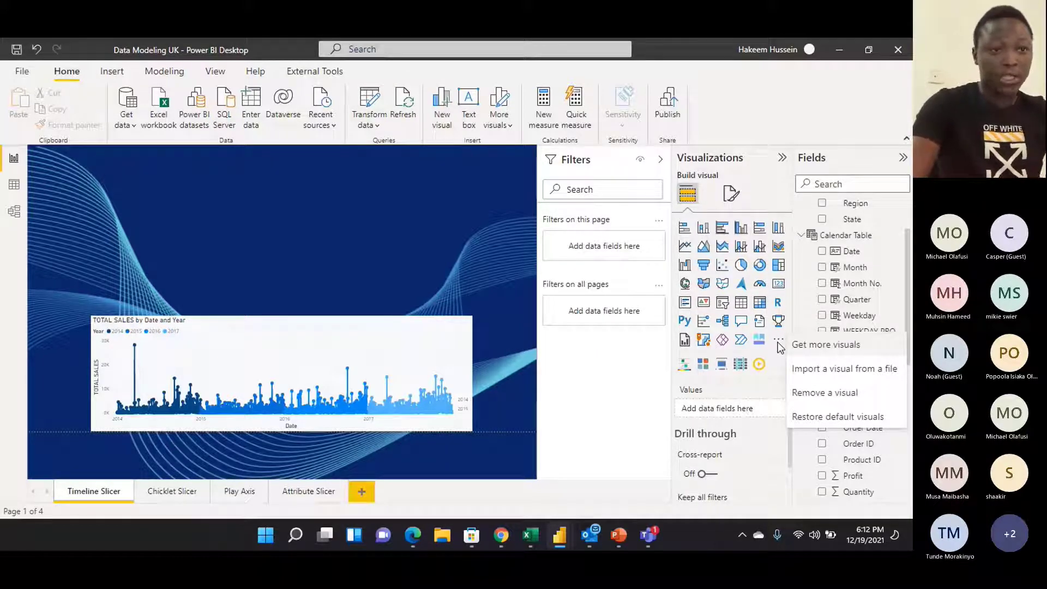
left_click(778, 342)
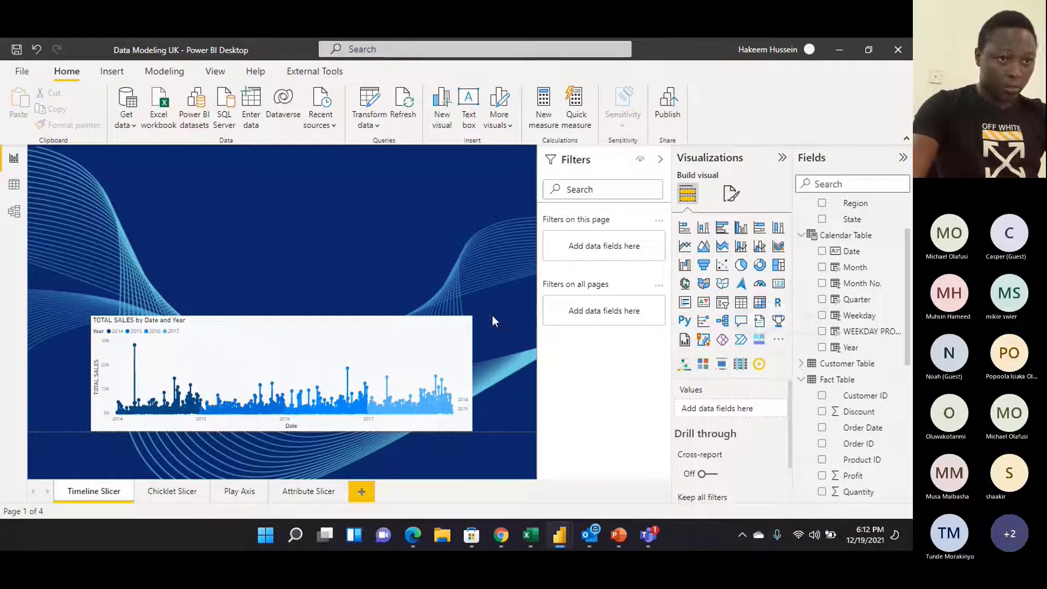
left_click(779, 343)
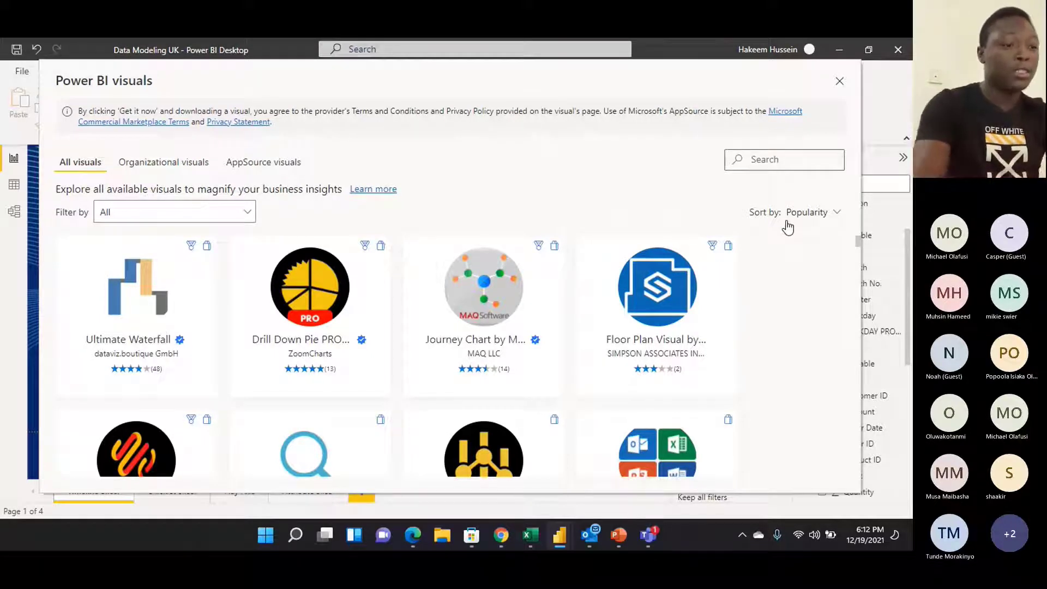
type("Time")
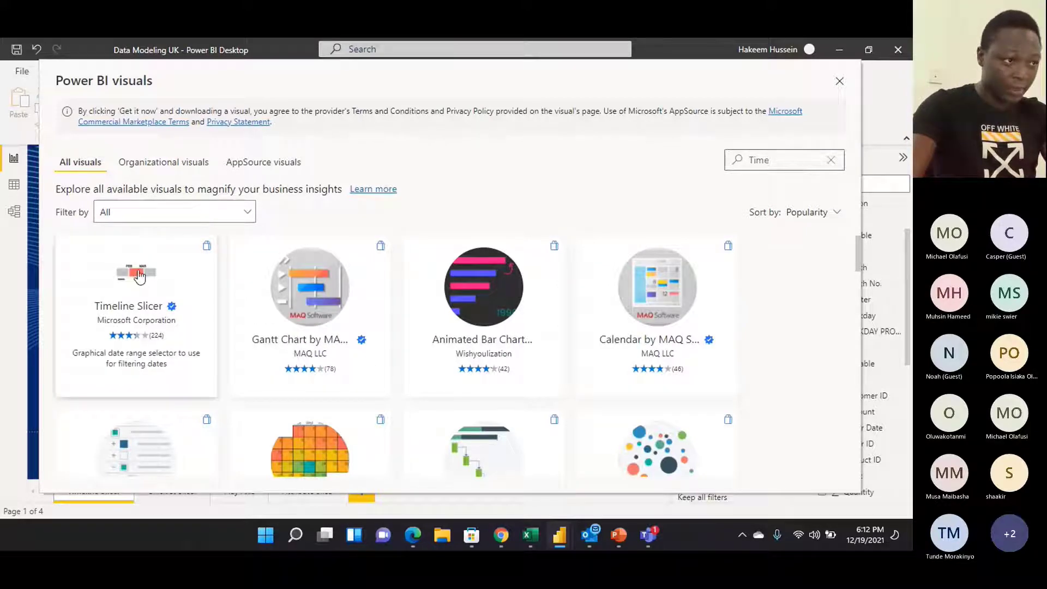
left_click(129, 291)
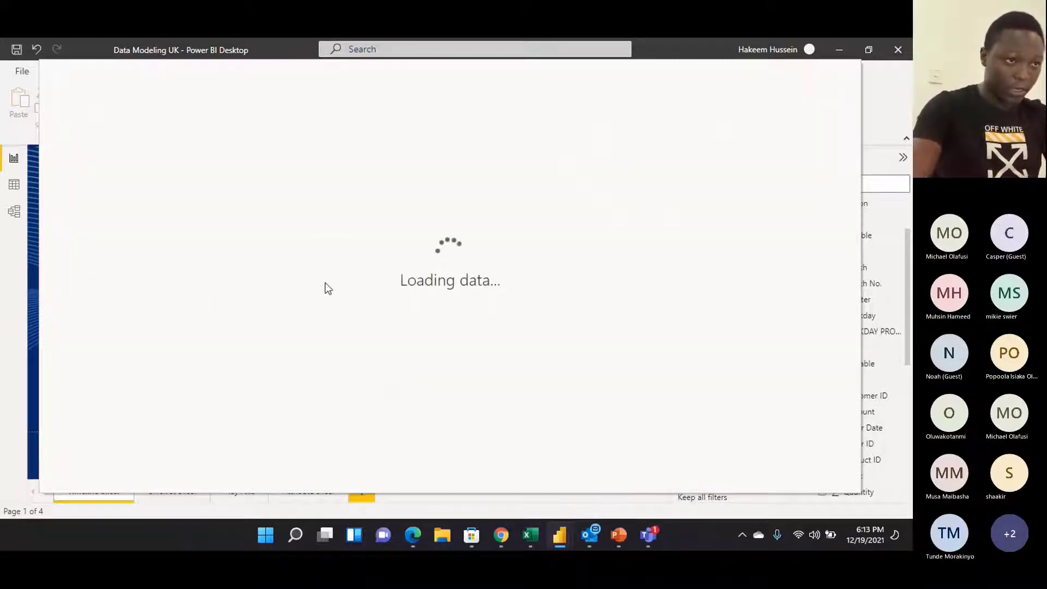
scroll(305, 295, "down", 1)
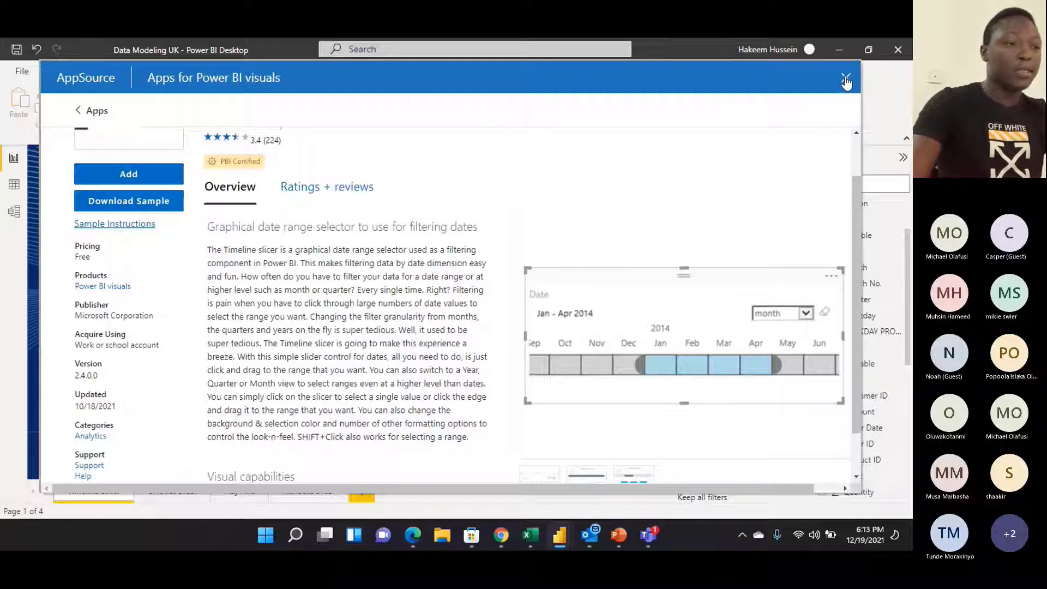
Try to add the Timeline Slicer visual to the report, declining to update the existing copy
left_click(144, 178)
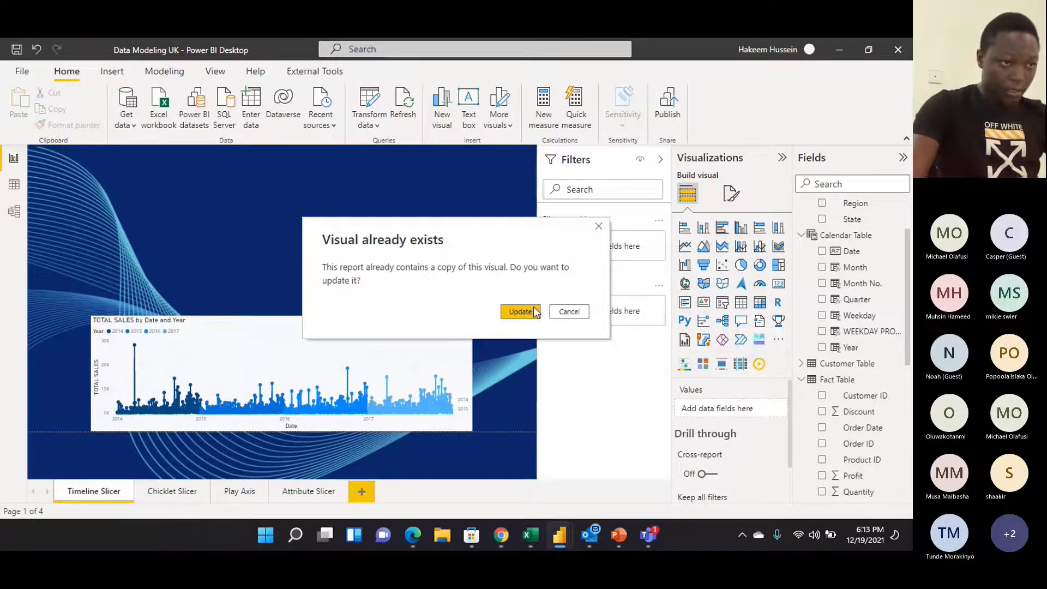
left_click(570, 313)
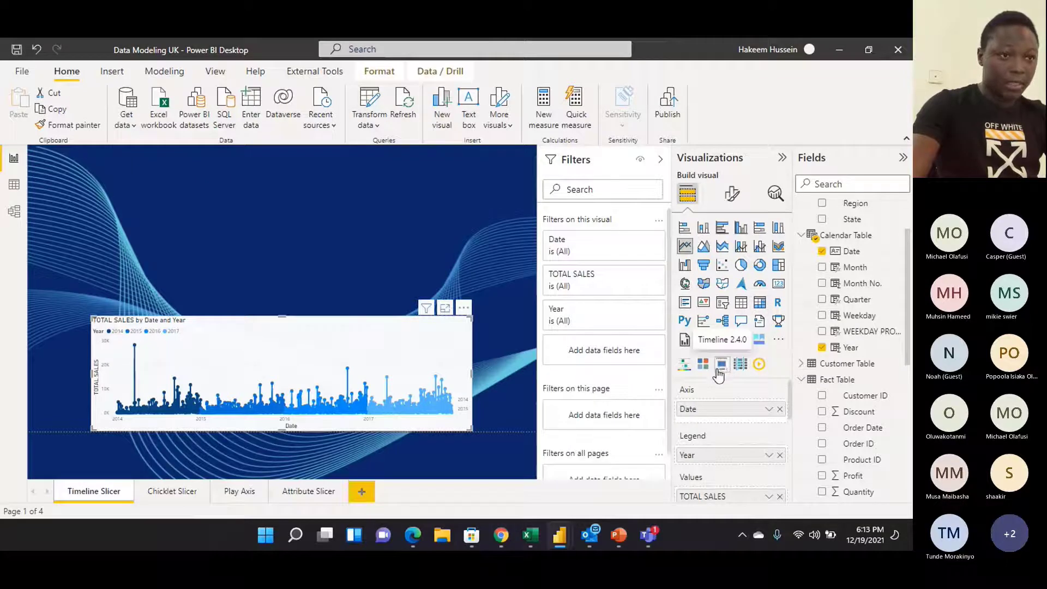
left_click(279, 169)
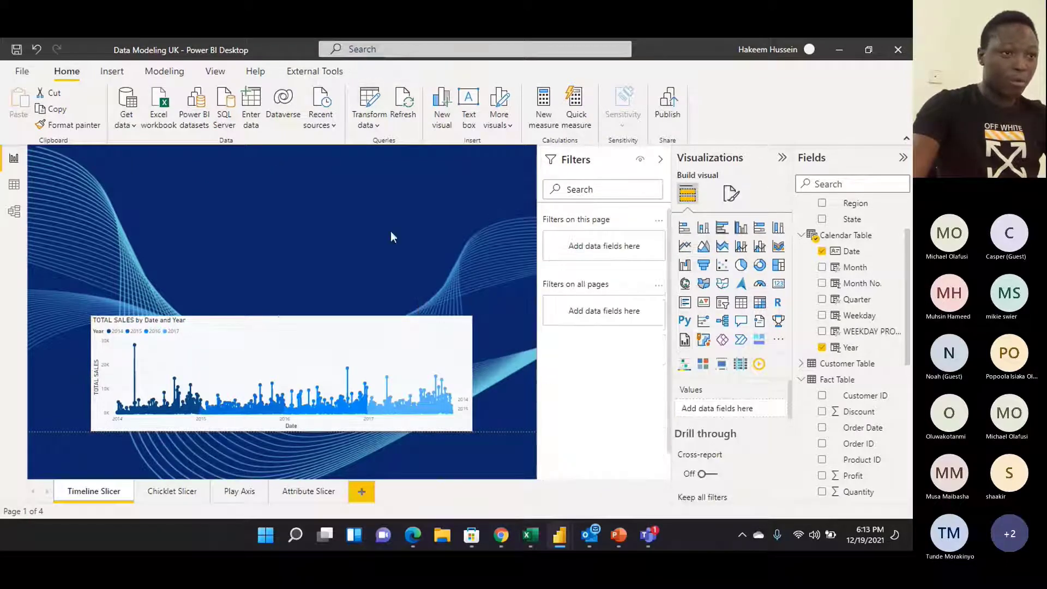
Add a Timeline Slicer visual to the page, widening it to match the total sales chart and placing it above the chart
left_click(721, 369)
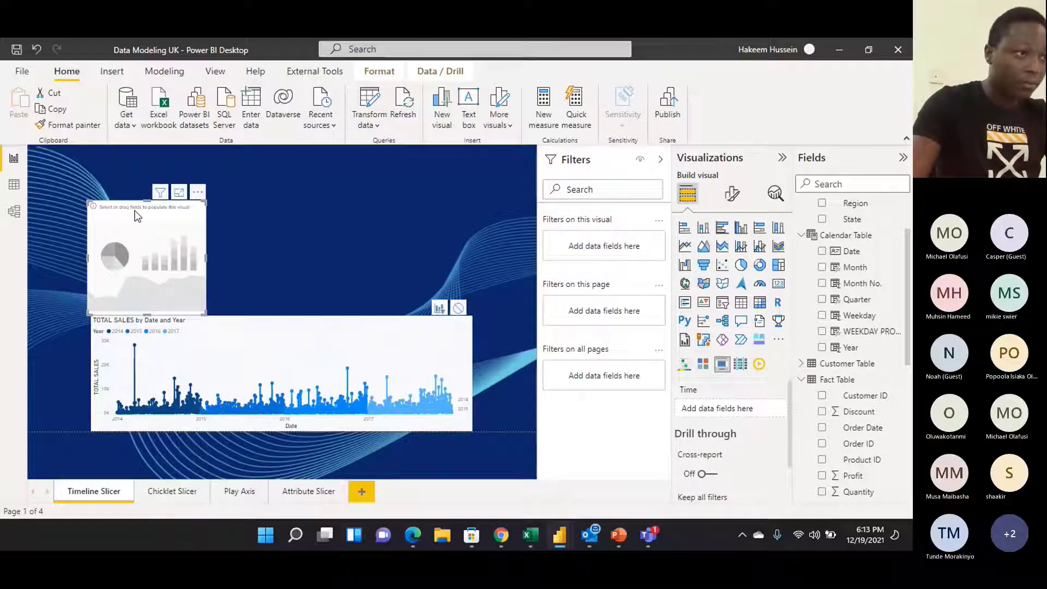
left_click_drag(135, 212, 135, 201)
left_click_drag(211, 248, 476, 259)
left_click_drag(480, 260, 466, 260)
left_click_drag(320, 204, 325, 184)
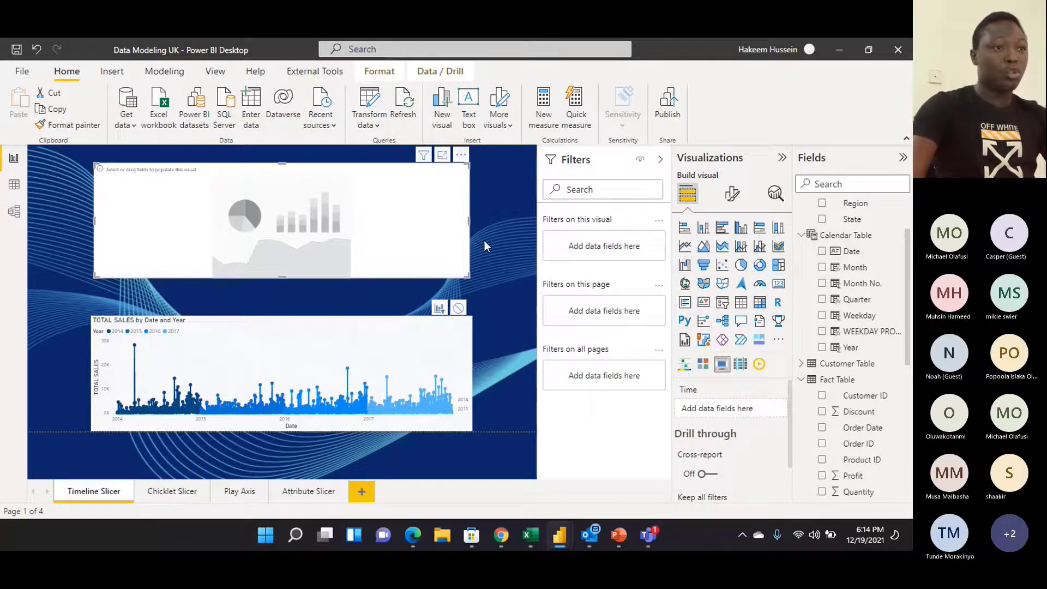
left_click(502, 253)
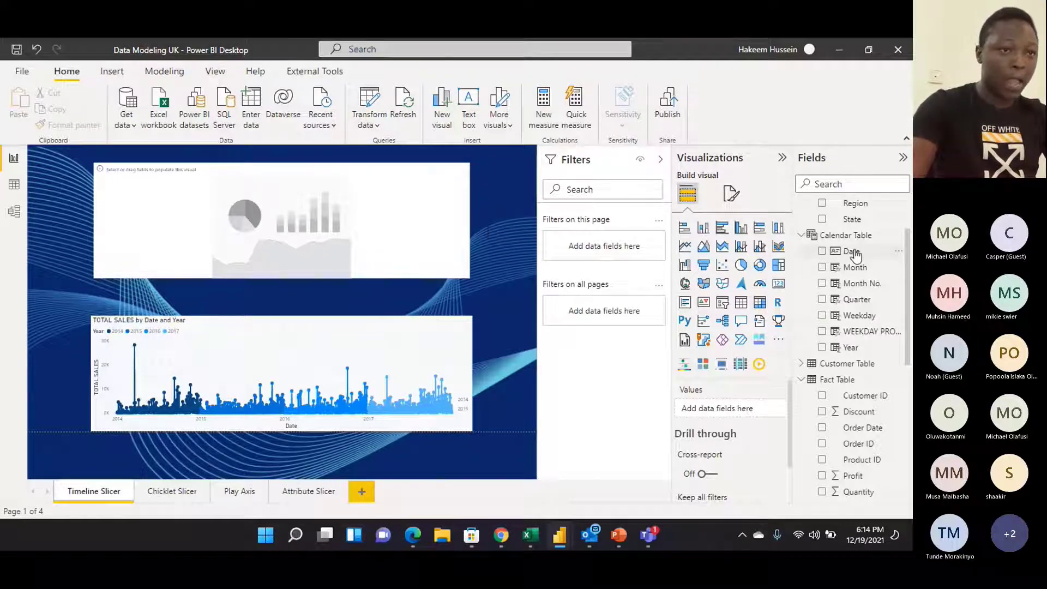
left_click_drag(854, 255, 731, 406)
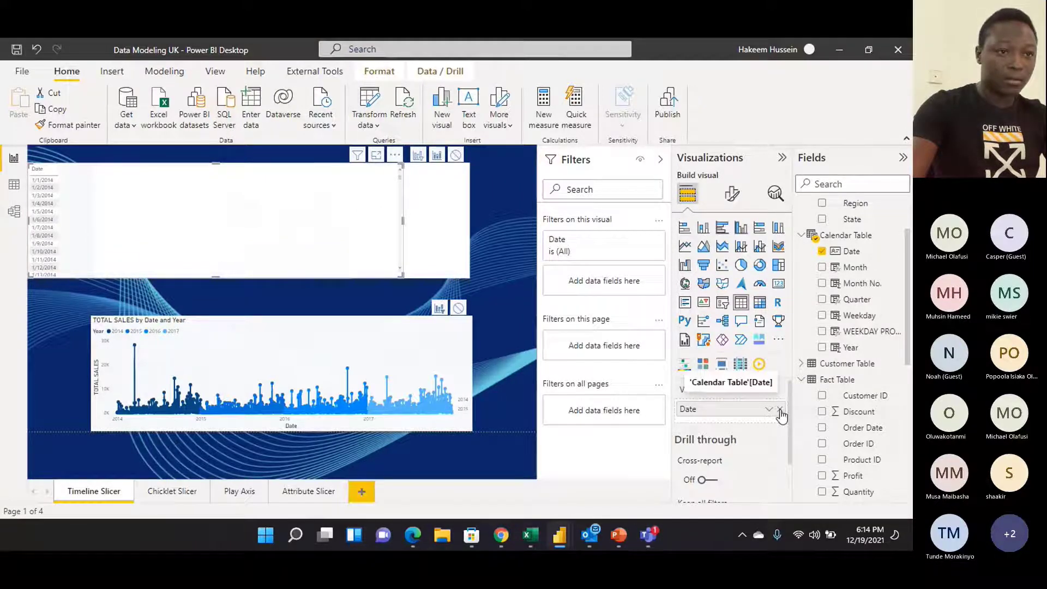
left_click(861, 350)
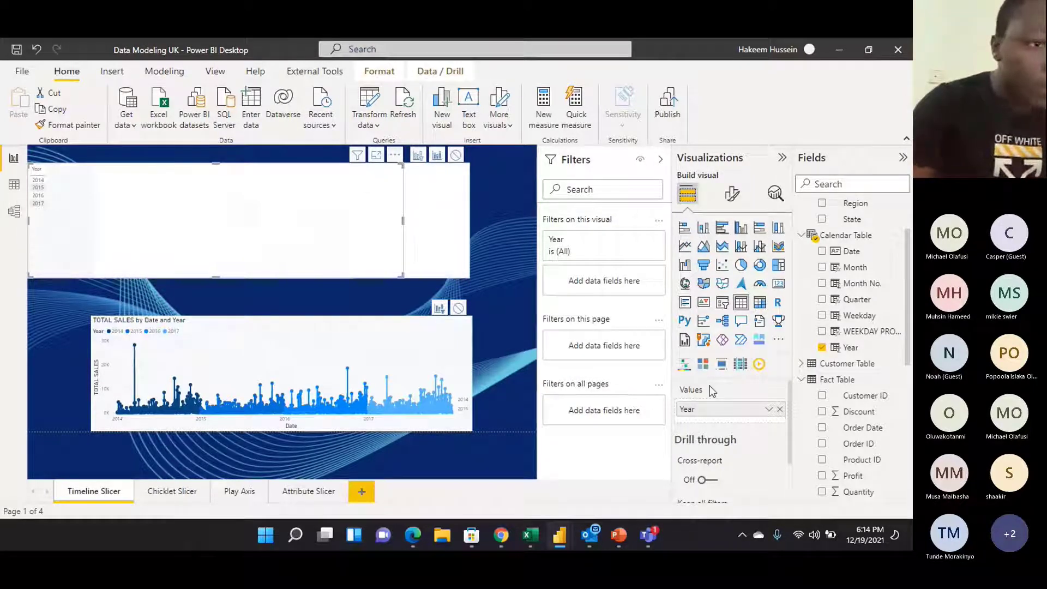
left_click(780, 409)
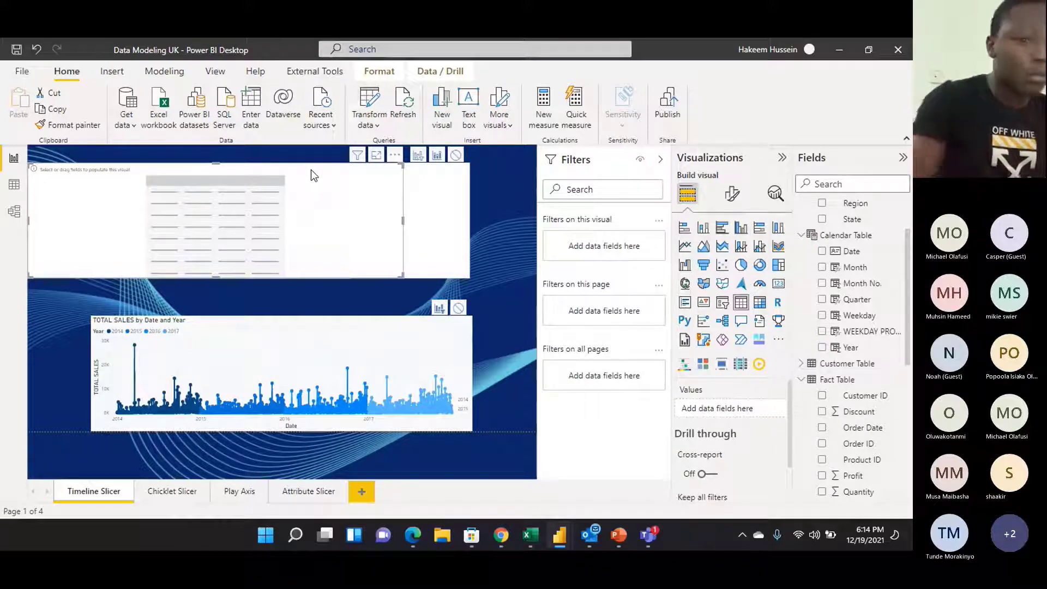
key("Delete")
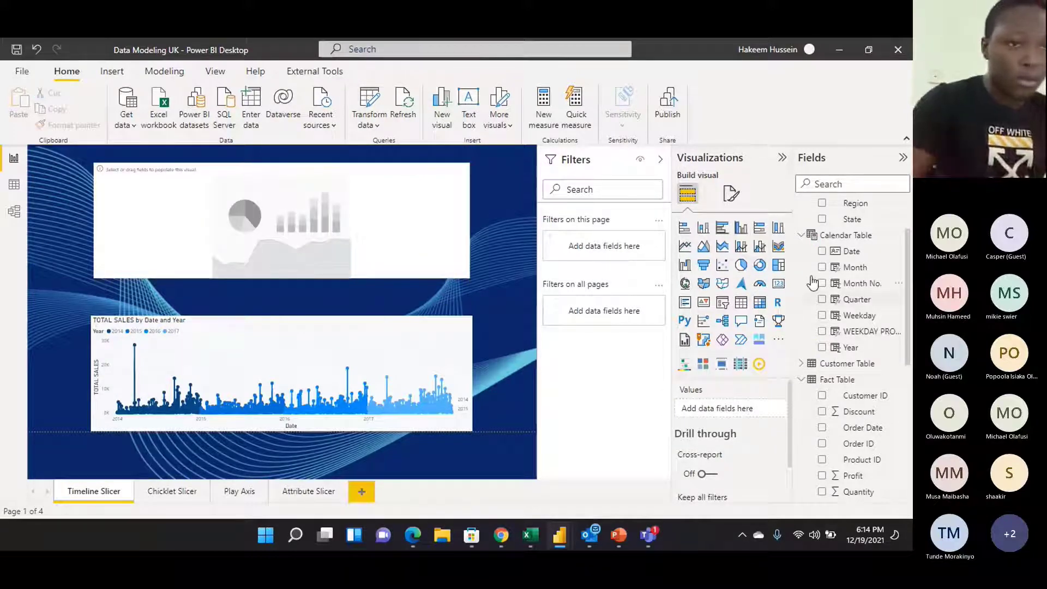
Collapse the Address Table's list of fields so the Calendar Table fields sit higher
scroll(835, 257, "down", 1)
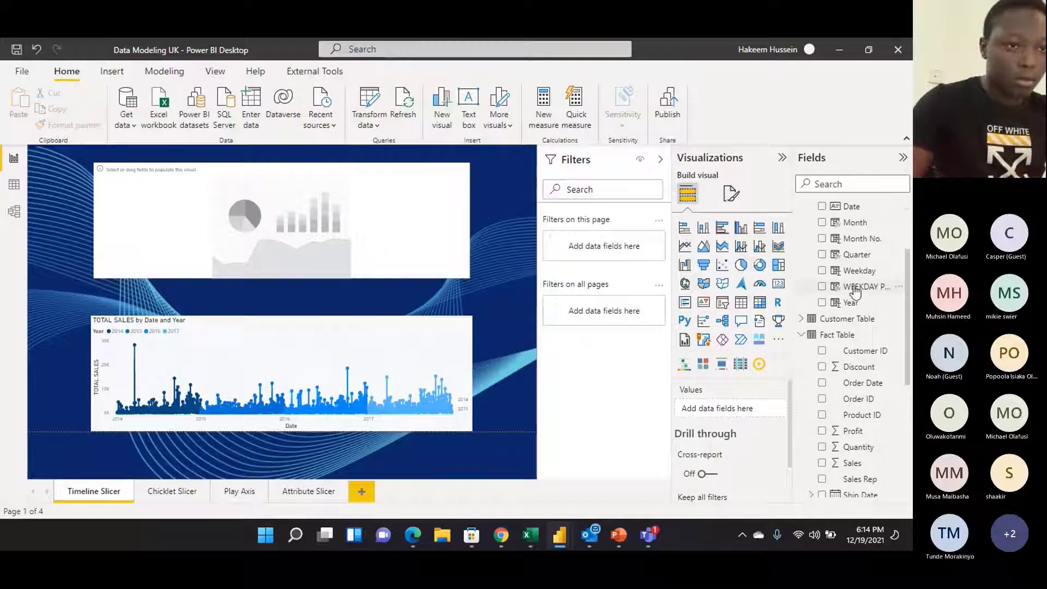
scroll(834, 297, "up", 2)
scroll(808, 284, "up", 1)
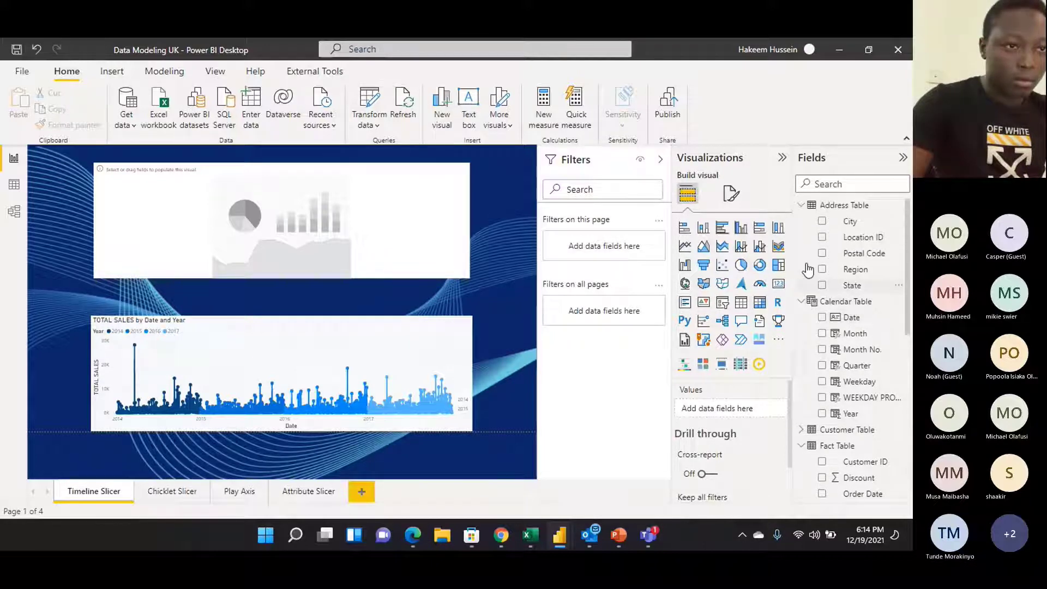
left_click(805, 209)
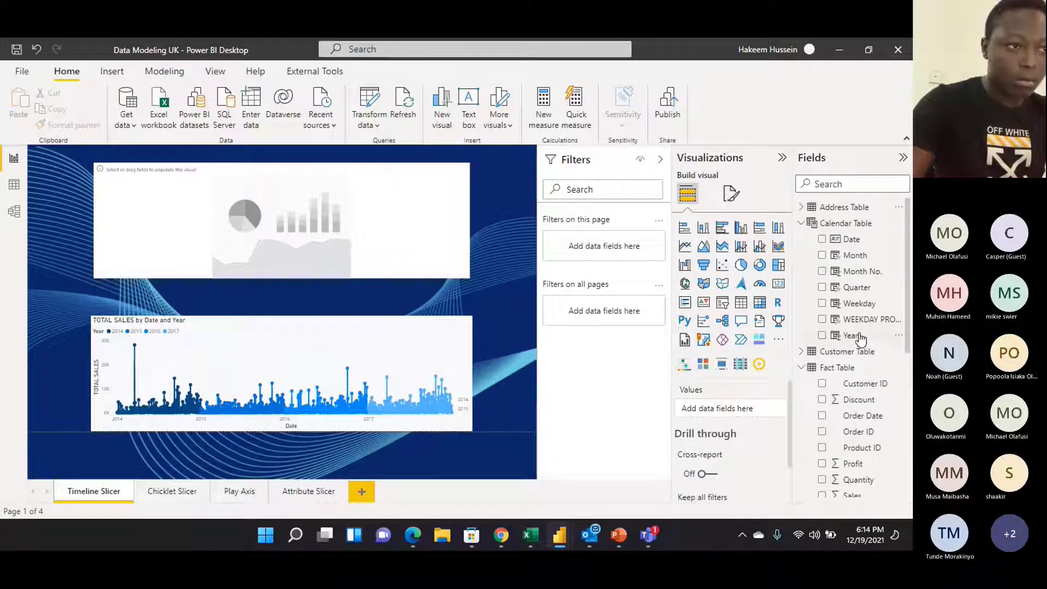
left_click_drag(851, 335, 745, 410)
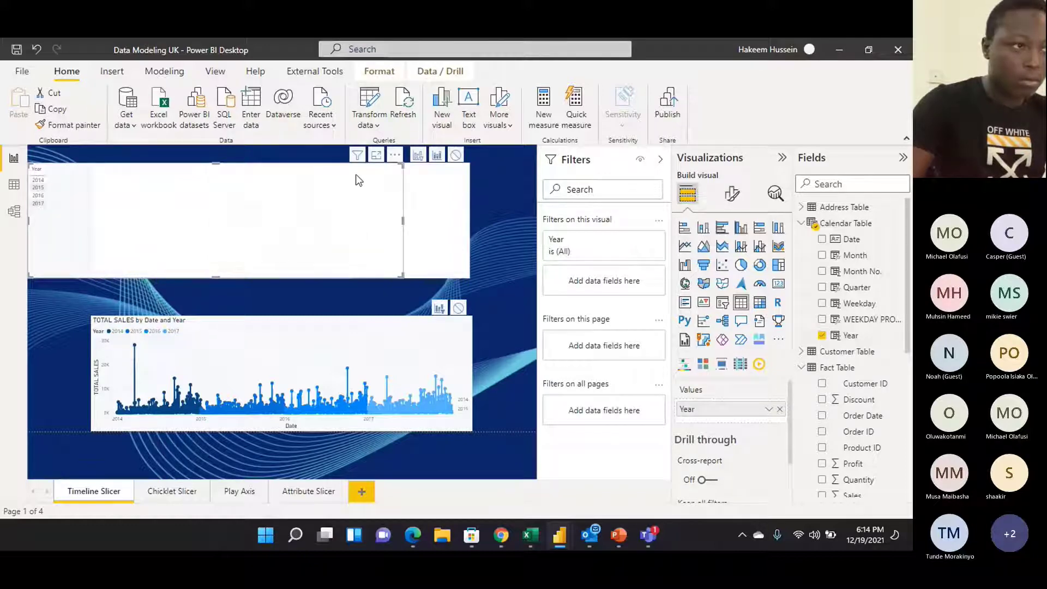
key("ctrl+z")
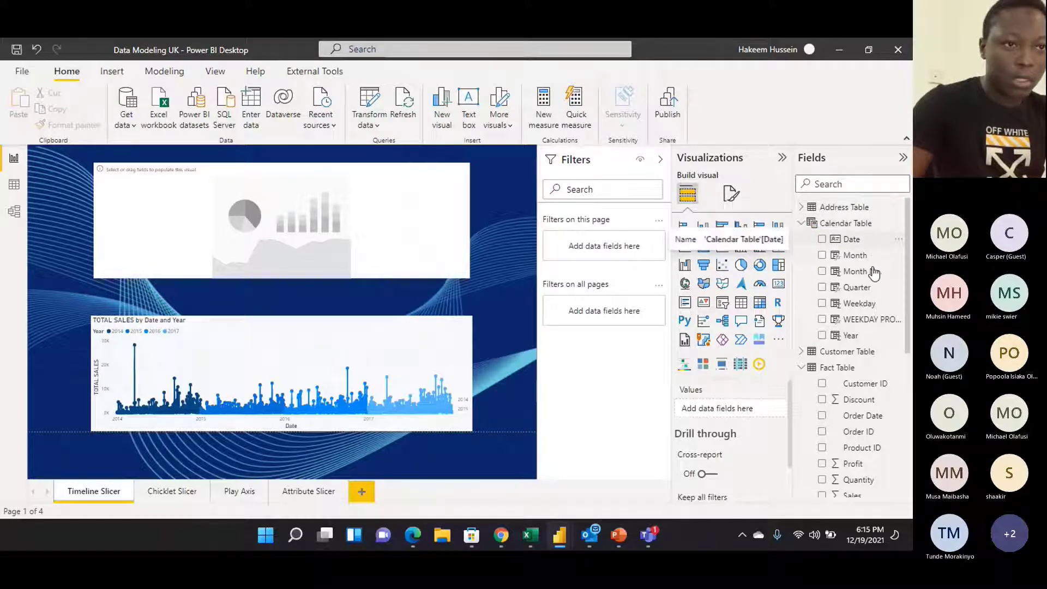
left_click_drag(857, 255, 726, 410)
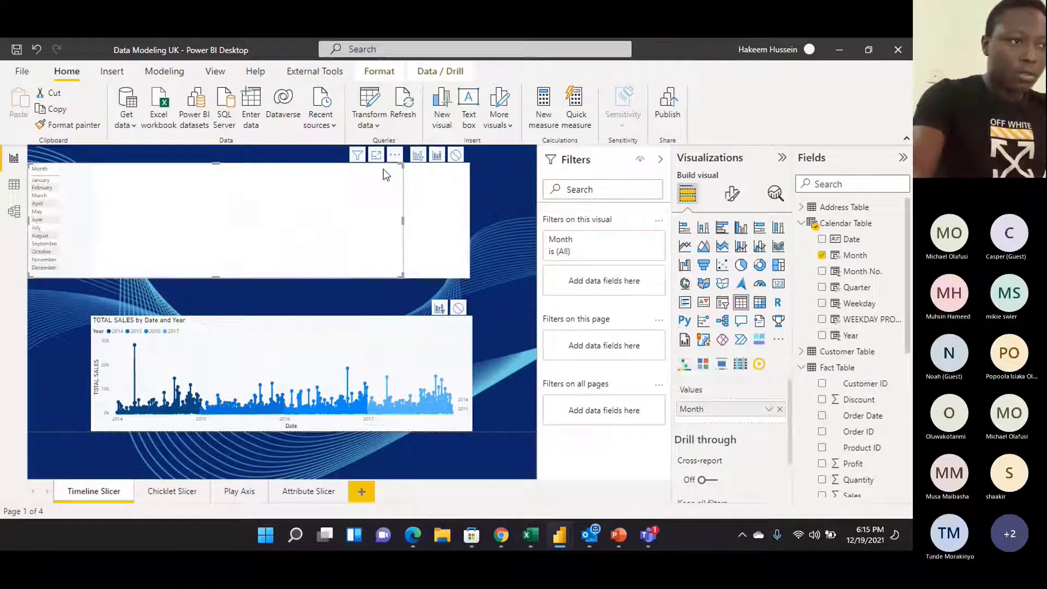
key("ctrl+z")
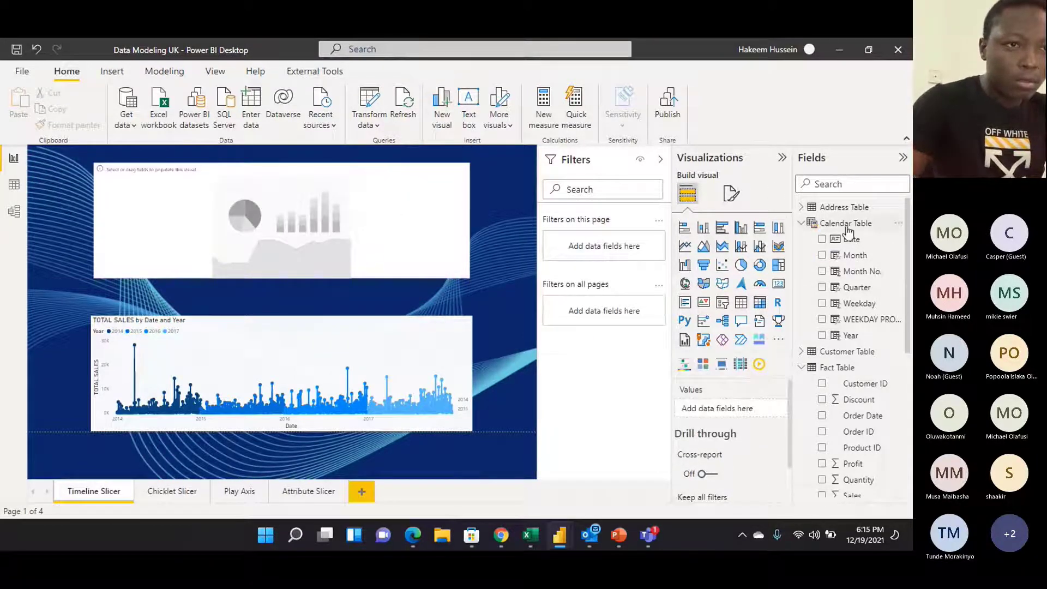
left_click_drag(833, 246, 739, 413)
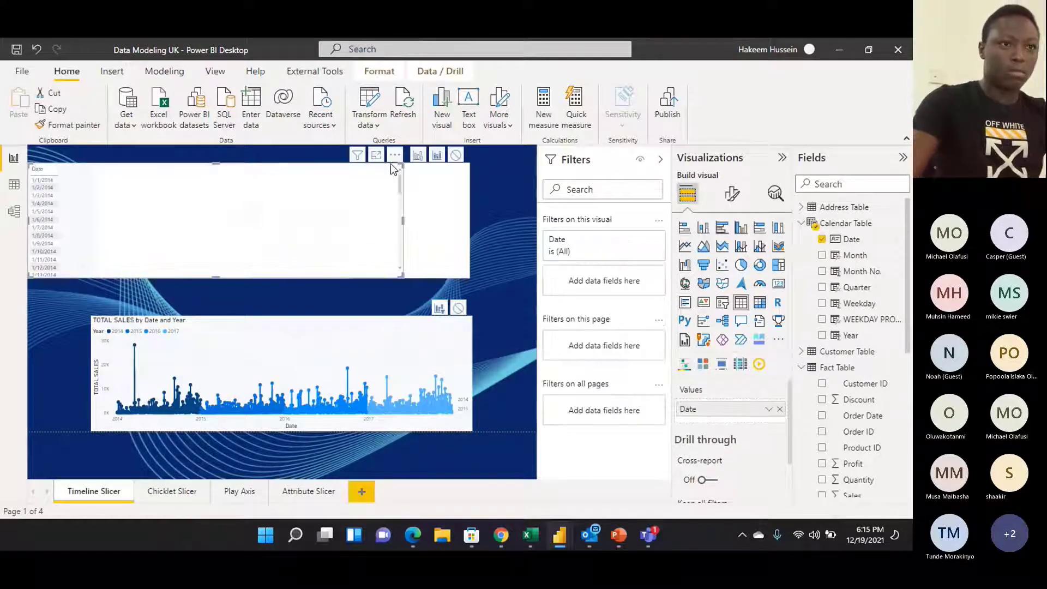
key("ctrl+z")
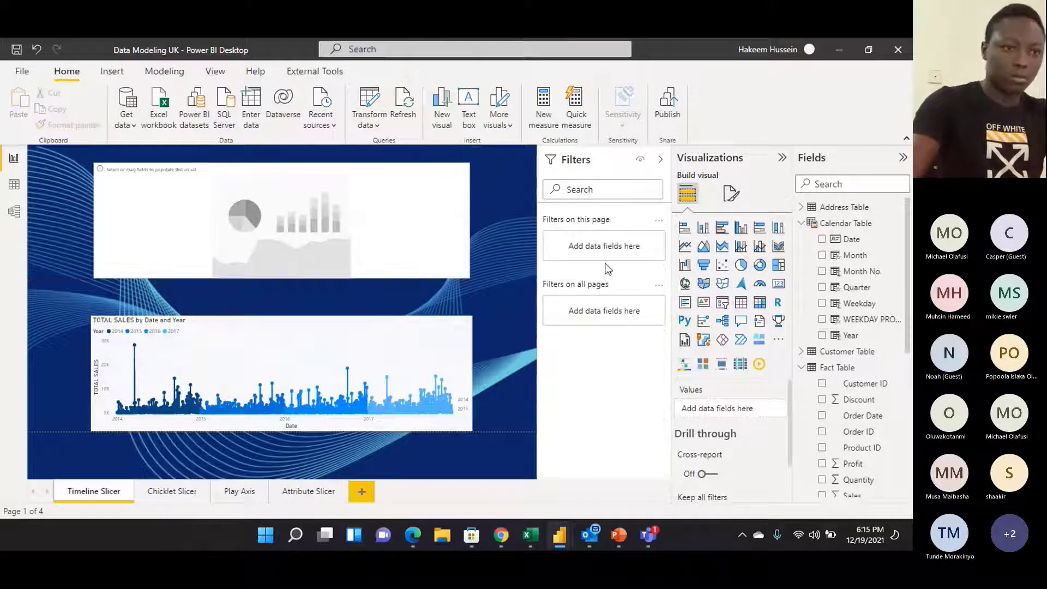
Assign the Calendar Table's Date field to the Time well of the Timeline Slicer
left_click(450, 214)
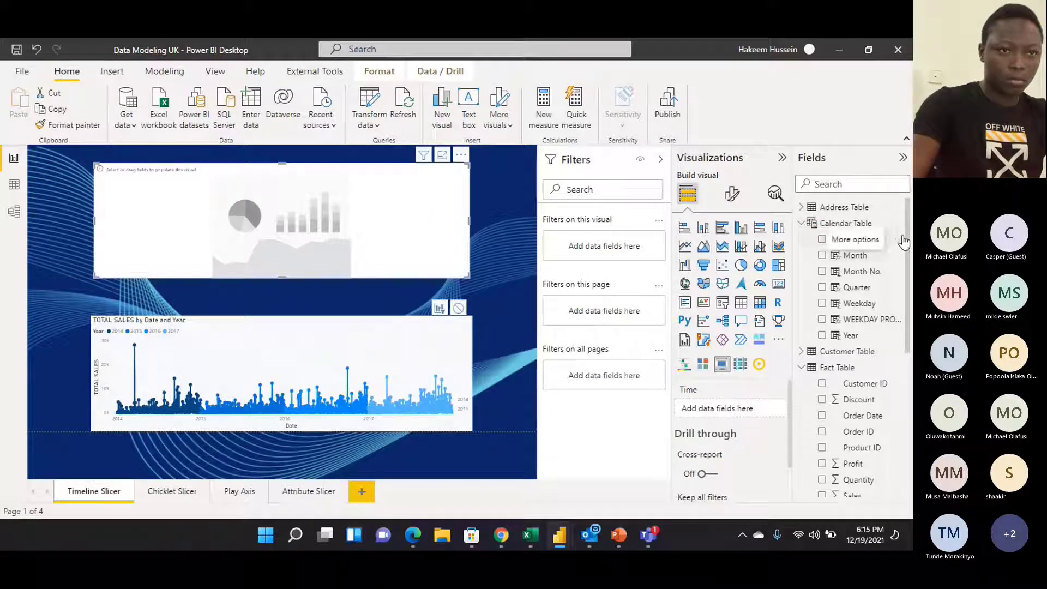
scroll(904, 246, "down", 1)
scroll(904, 236, "up", 1)
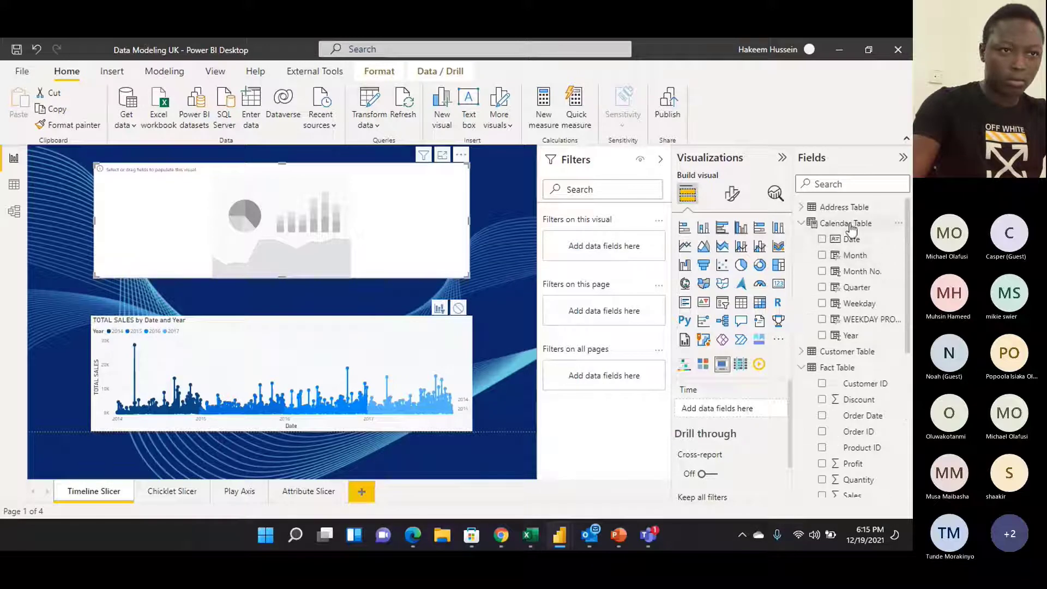
left_click_drag(851, 238, 729, 403)
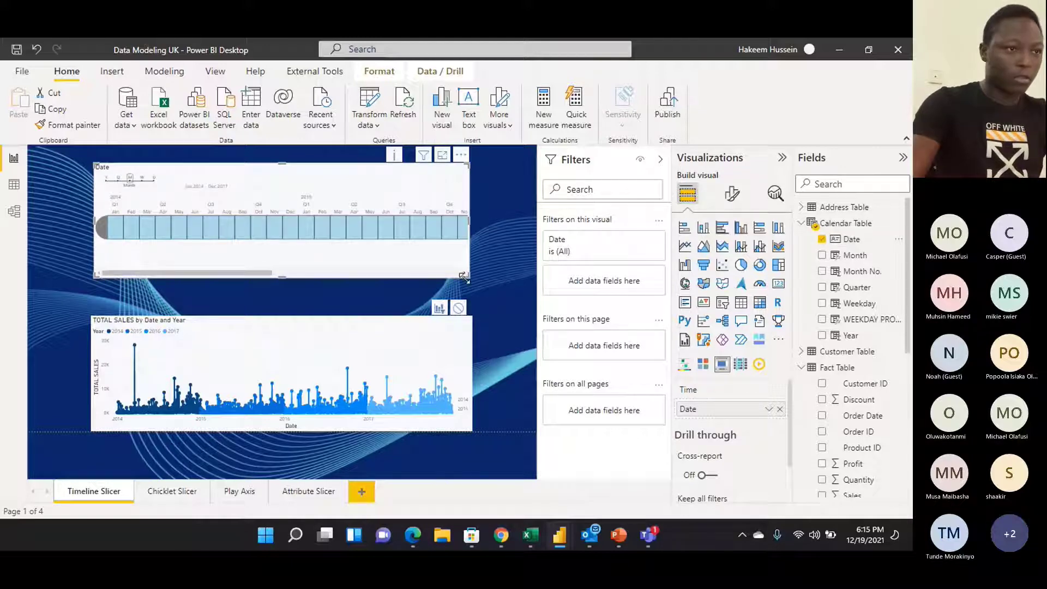
Widen the Timeline Slicer on both sides so it spans nearly the full width of the report page
left_click_drag(468, 276, 516, 276)
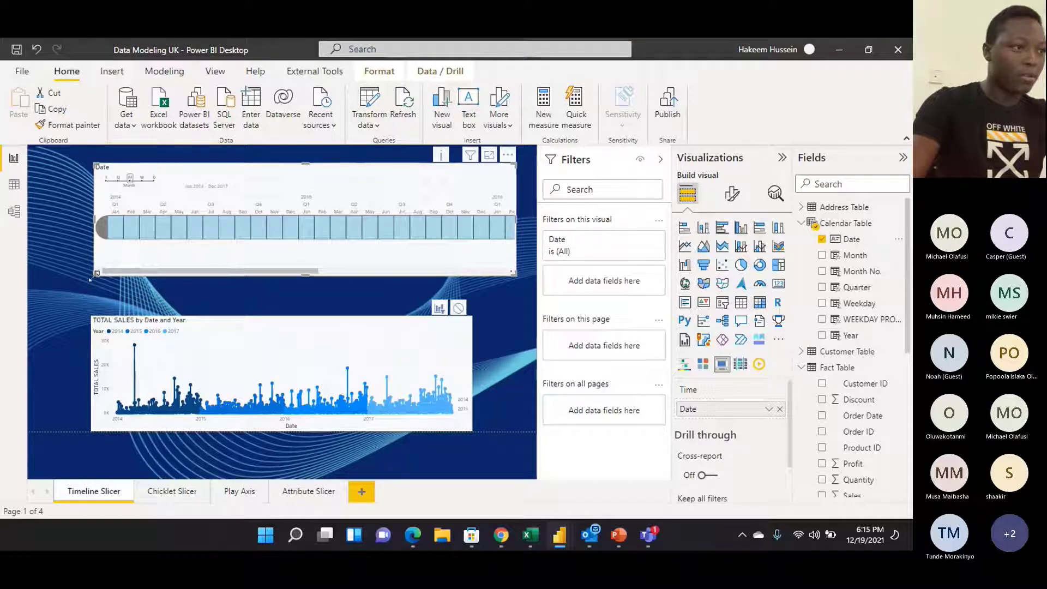
left_click_drag(94, 276, 37, 280)
left_click_drag(126, 276, 210, 285)
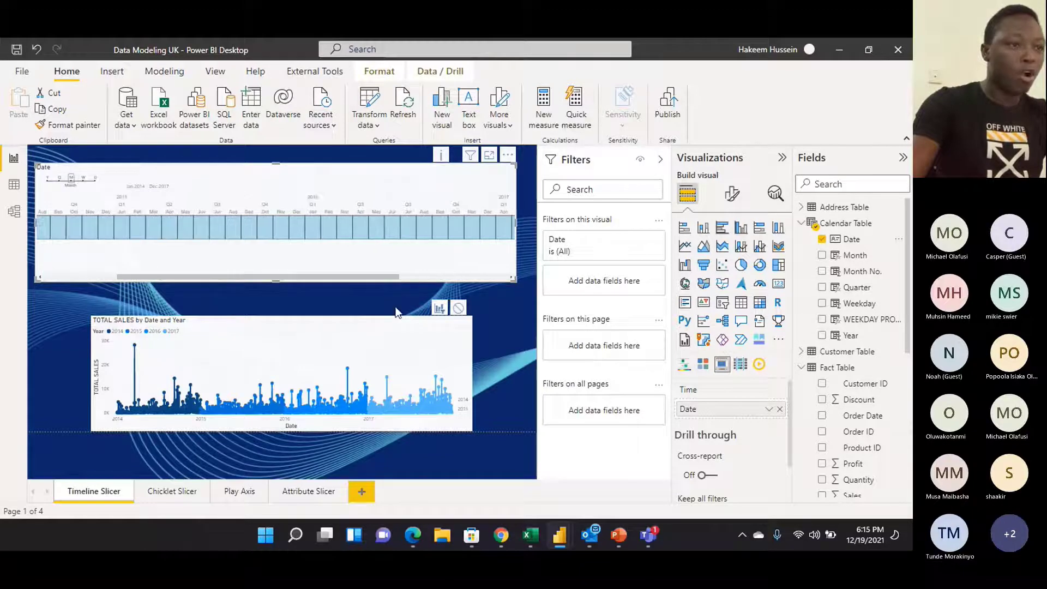
mouse_move(515, 280)
left_mouse_down()
mouse_move(463, 283)
mouse_move(510, 277)
left_mouse_up()
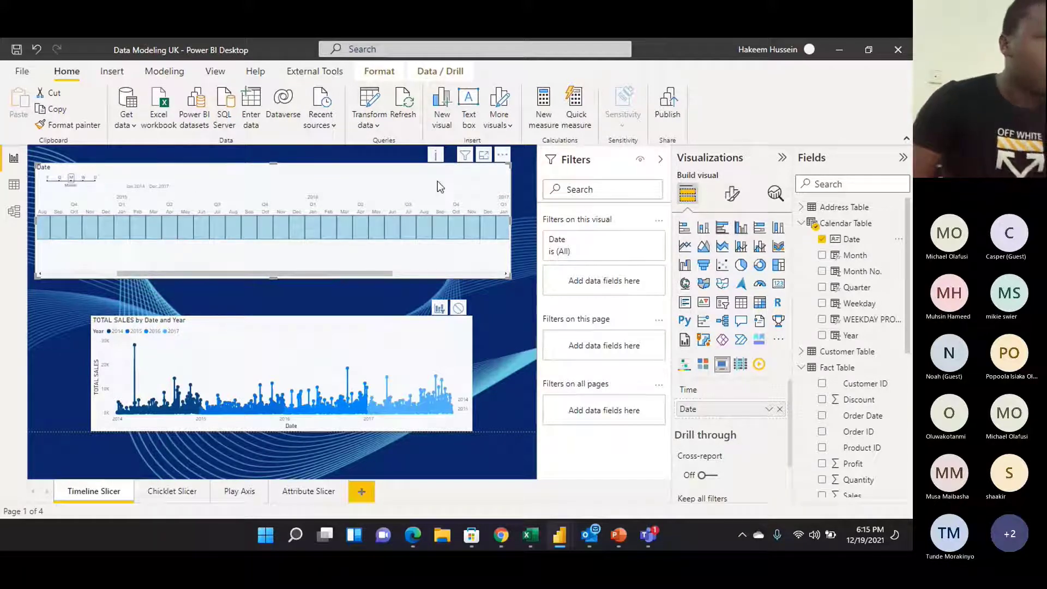
Open the Timeline Slicer in focus mode, review the Calendar Table's data rows, and return to the report view
left_click(483, 156)
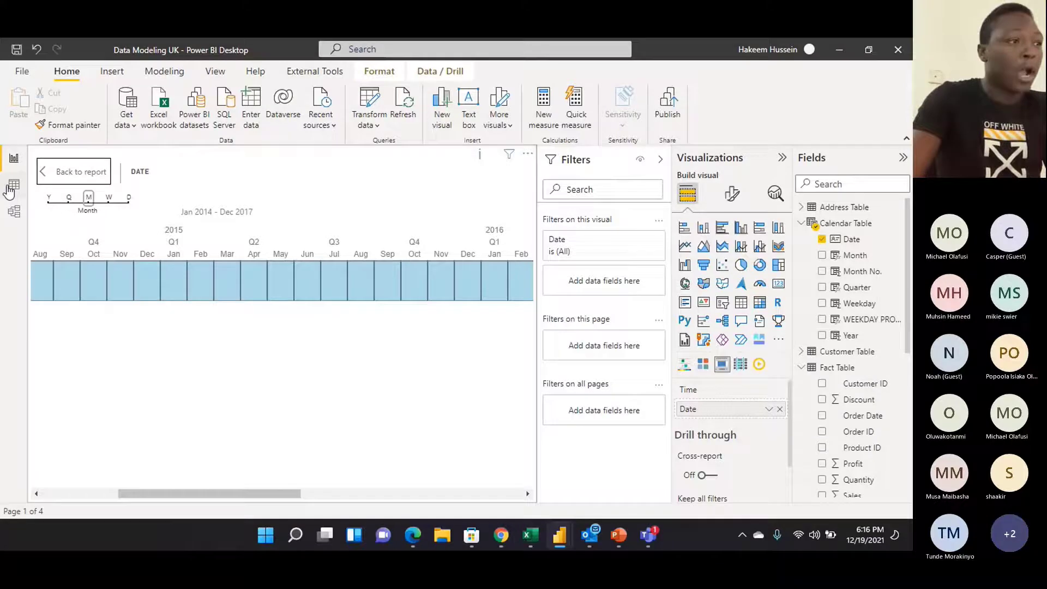
left_click(68, 182)
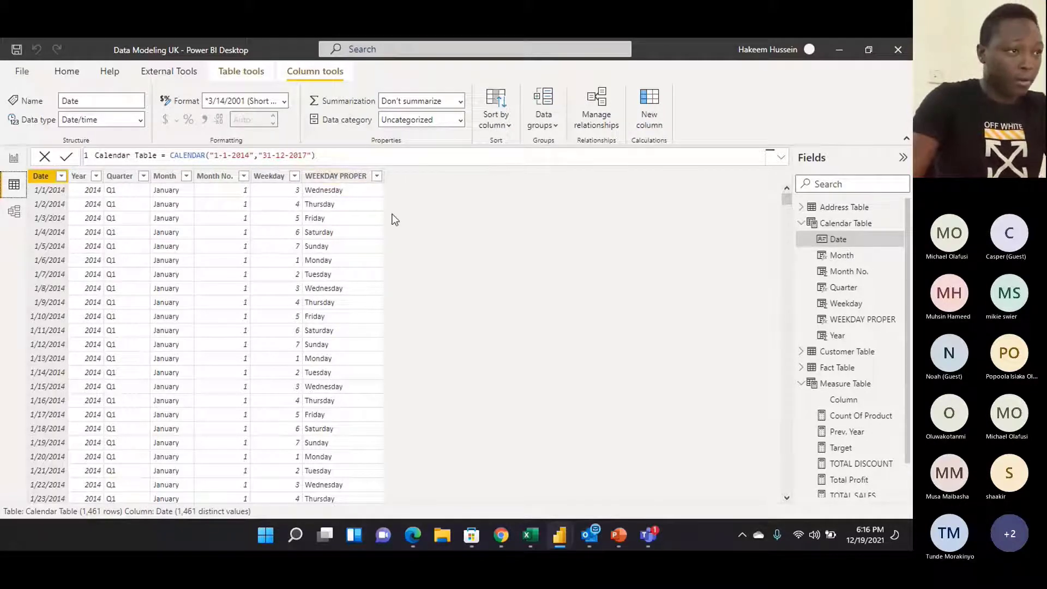
left_click(15, 162)
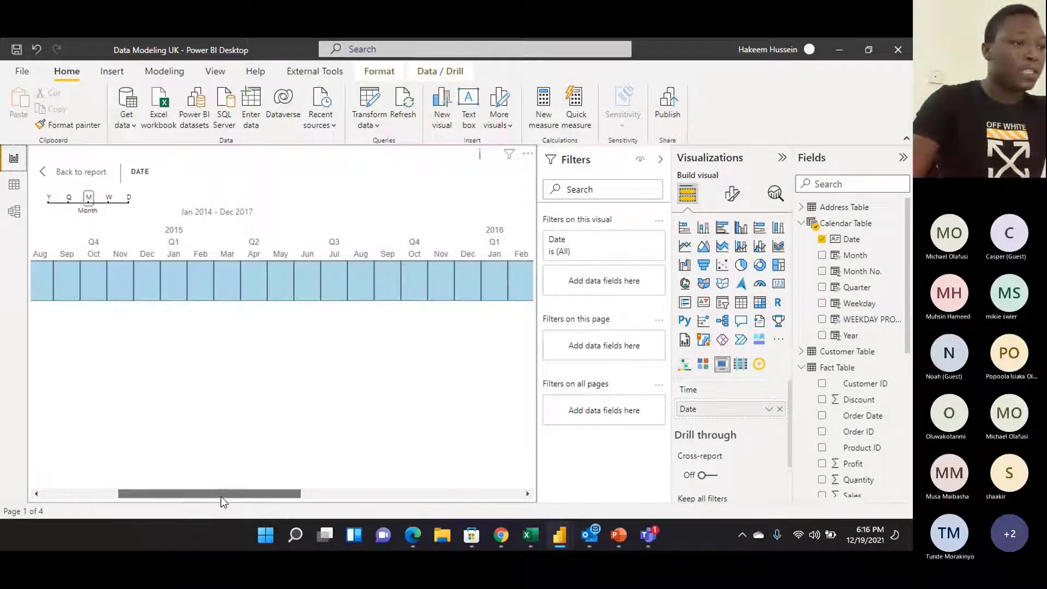
Collapse the Filters and Visualizations panes and select September 2014 on the monthly timeline
left_click_drag(221, 497, 372, 499)
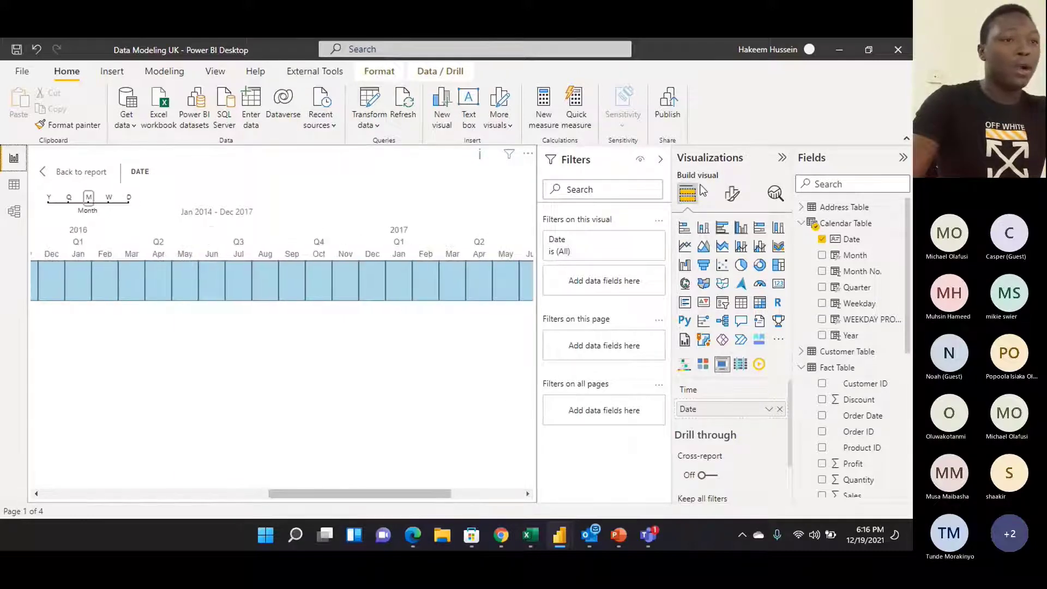
left_click(661, 162)
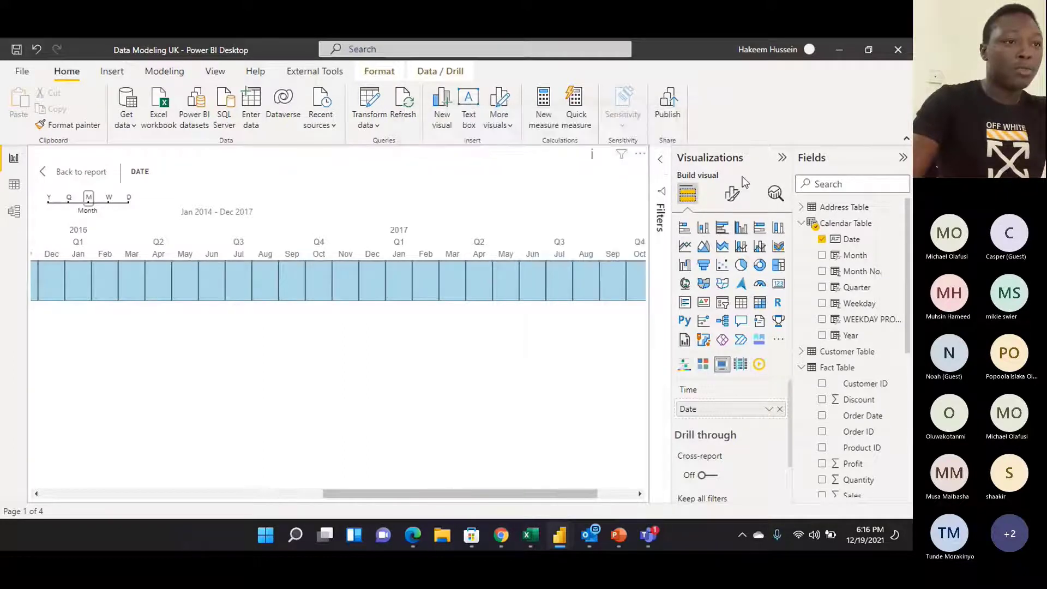
left_click(781, 160)
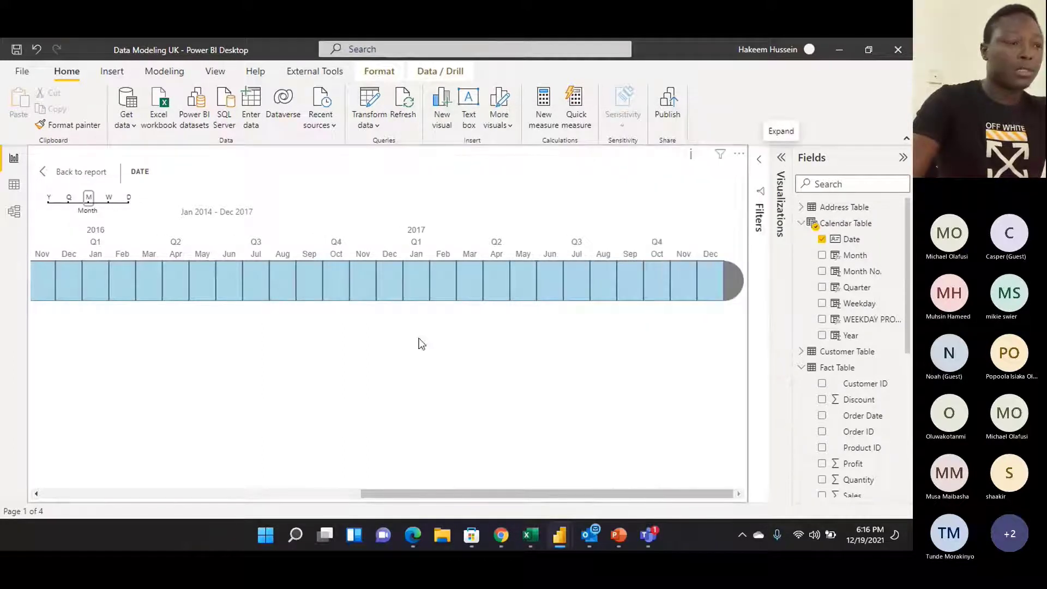
left_click_drag(509, 490, 128, 462)
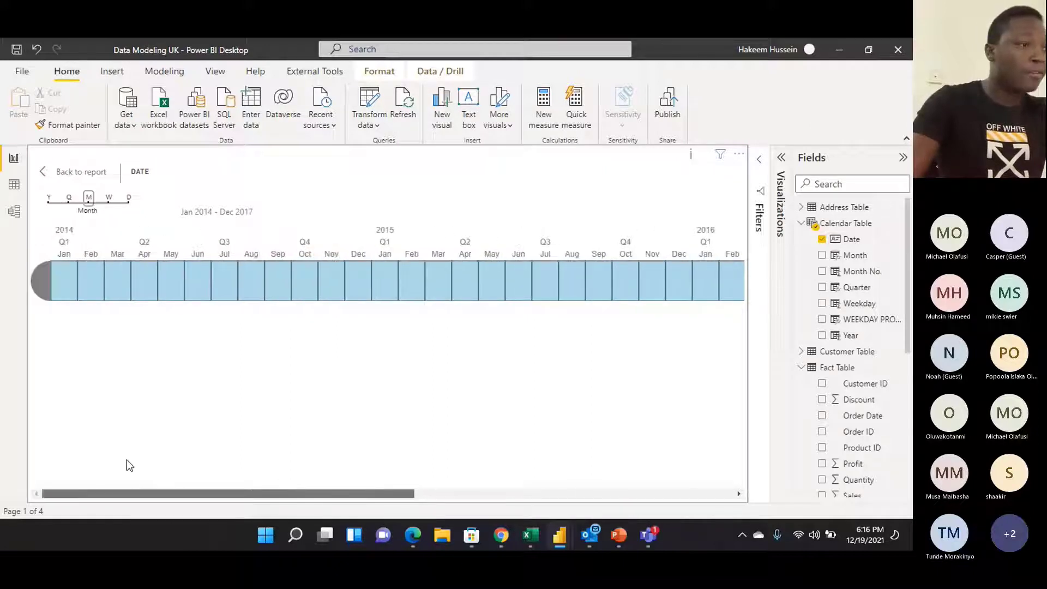
left_click(276, 278)
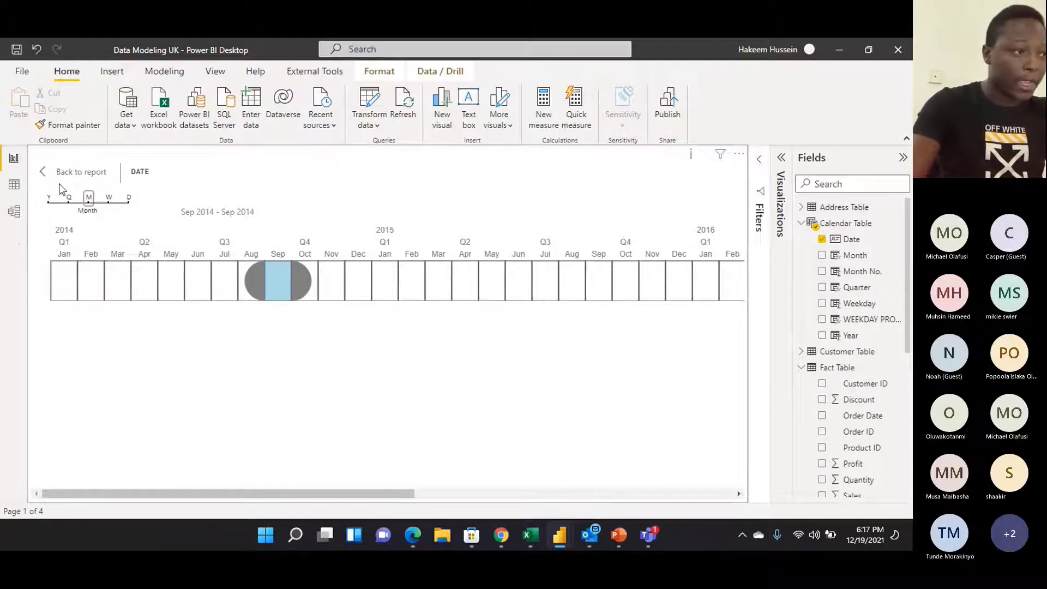
Switch the timeline's granularity through Year, Quarter, Month and Week to Day, and return to the report page
left_click(49, 198)
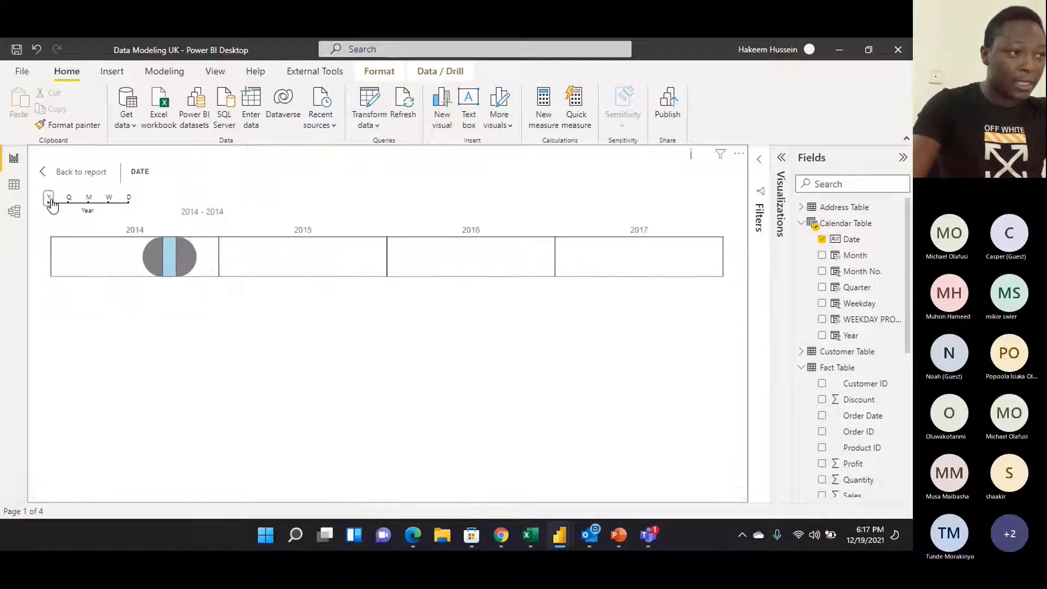
left_click(73, 201)
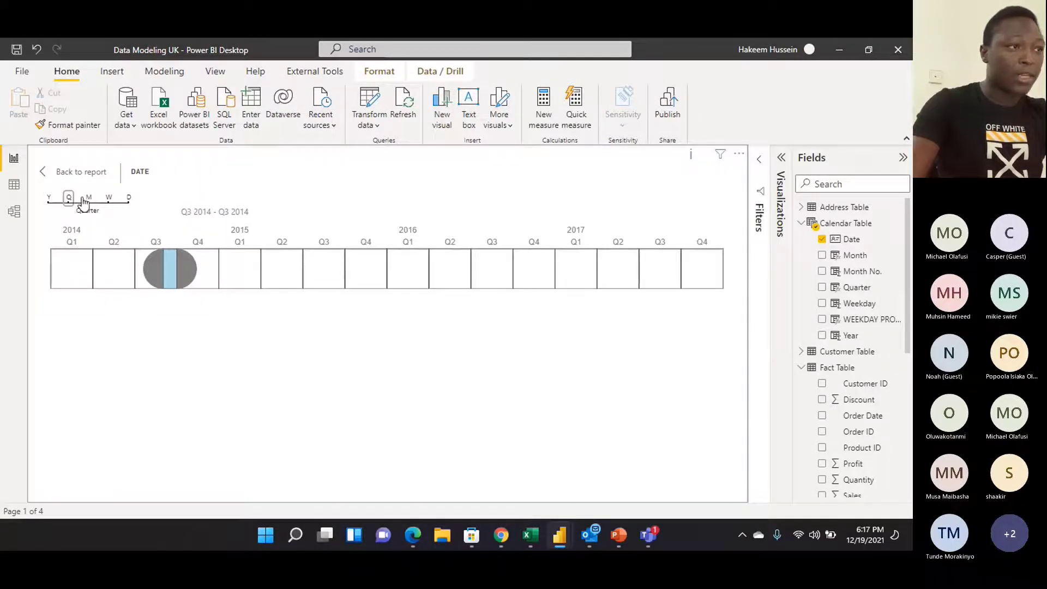
left_click(89, 200)
left_click(108, 200)
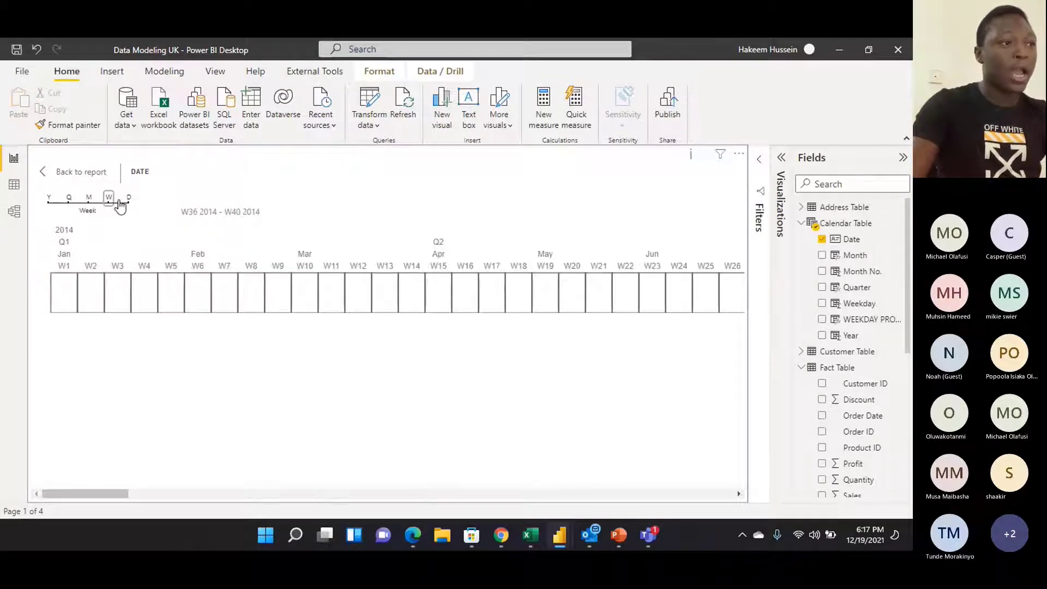
left_click(128, 199)
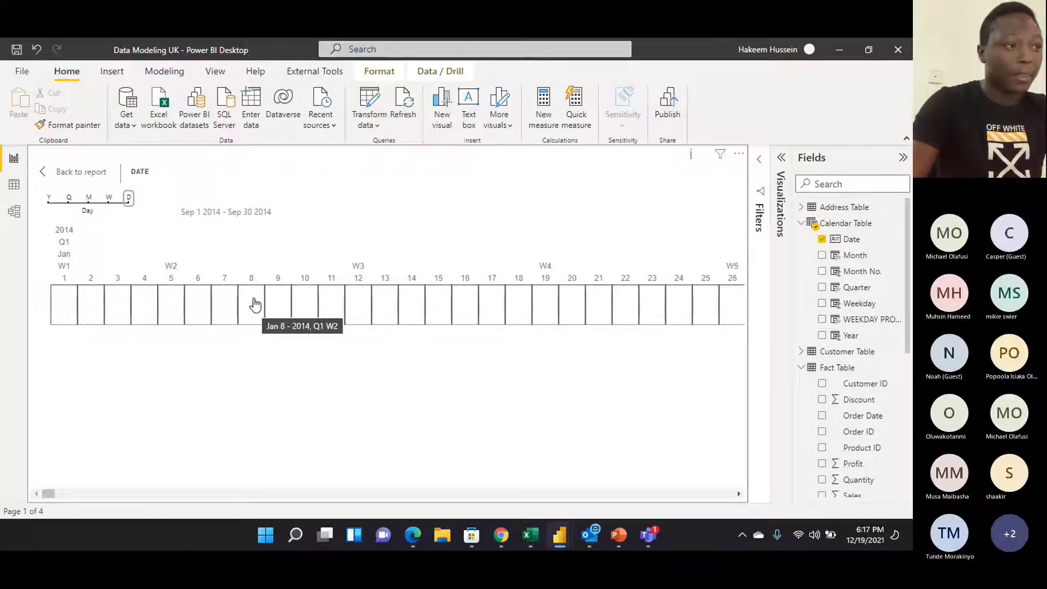
left_click(79, 174)
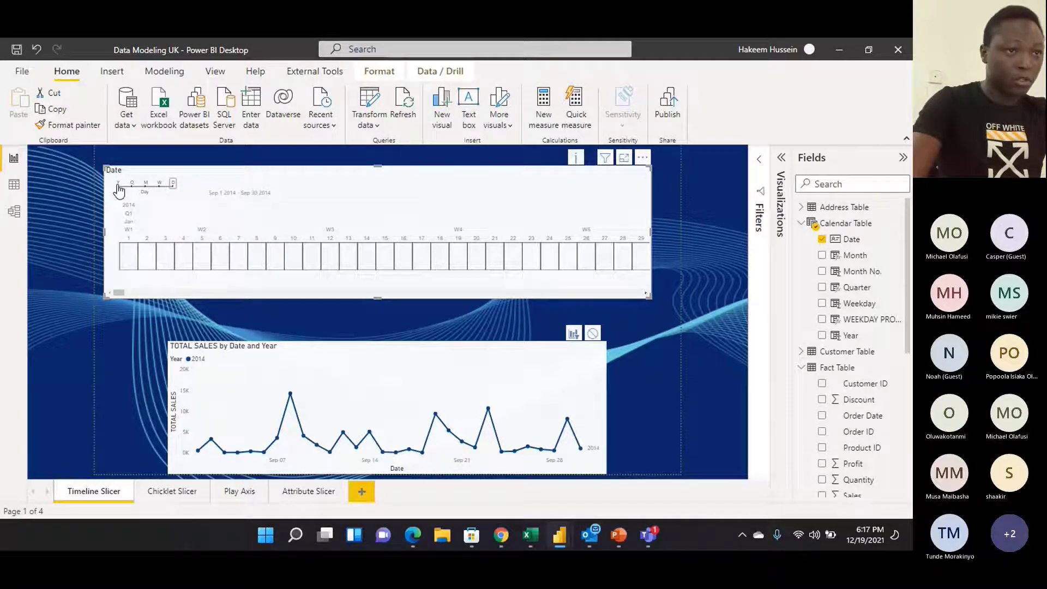
Set the timeline's granularity to Year and filter the sales chart to 2015, followed by 2016
left_click(118, 184)
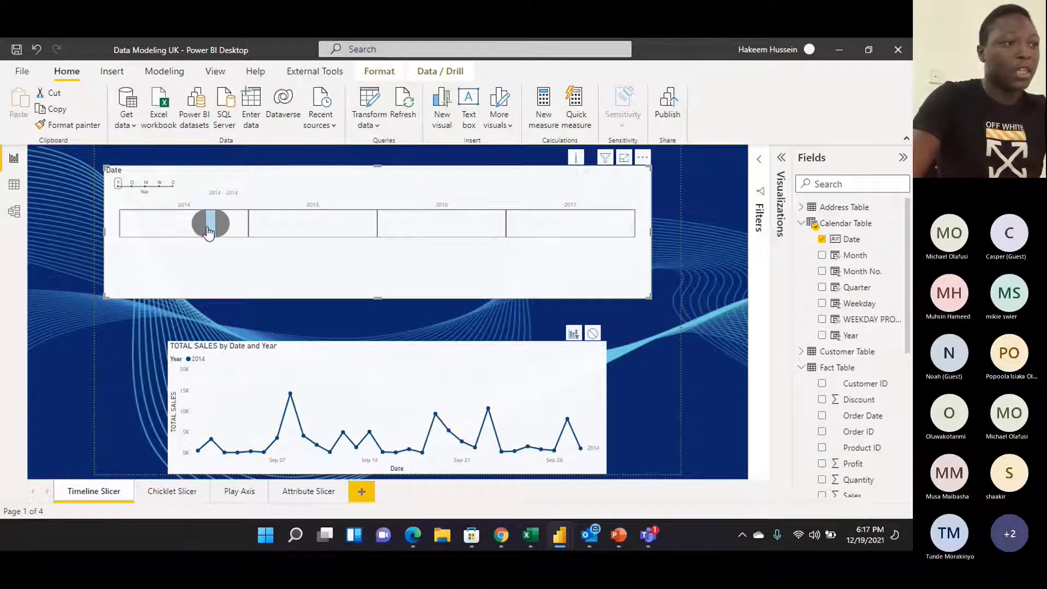
left_click(318, 233)
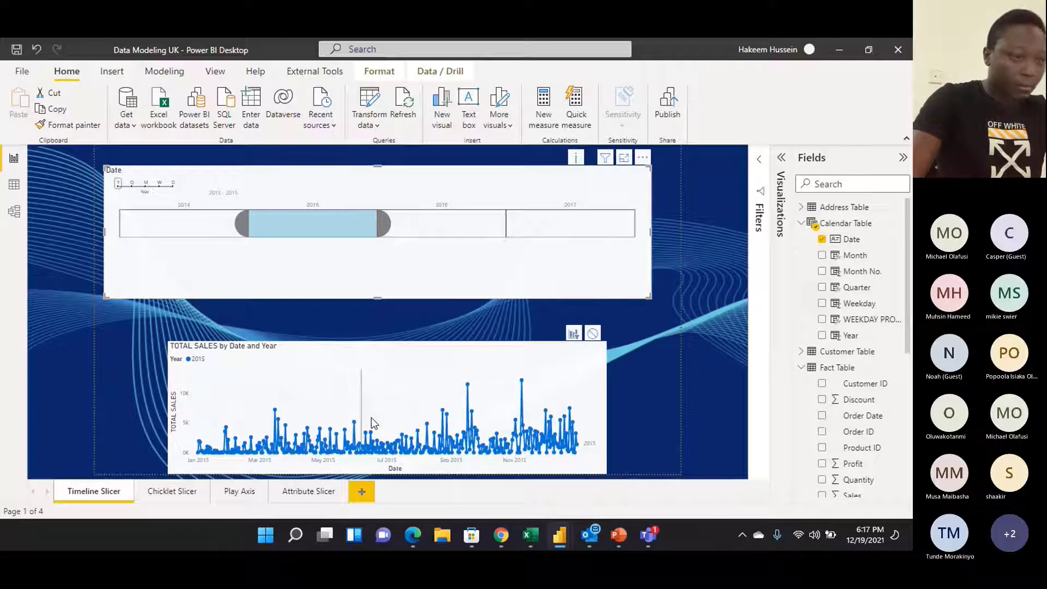
mouse_move(467, 384)
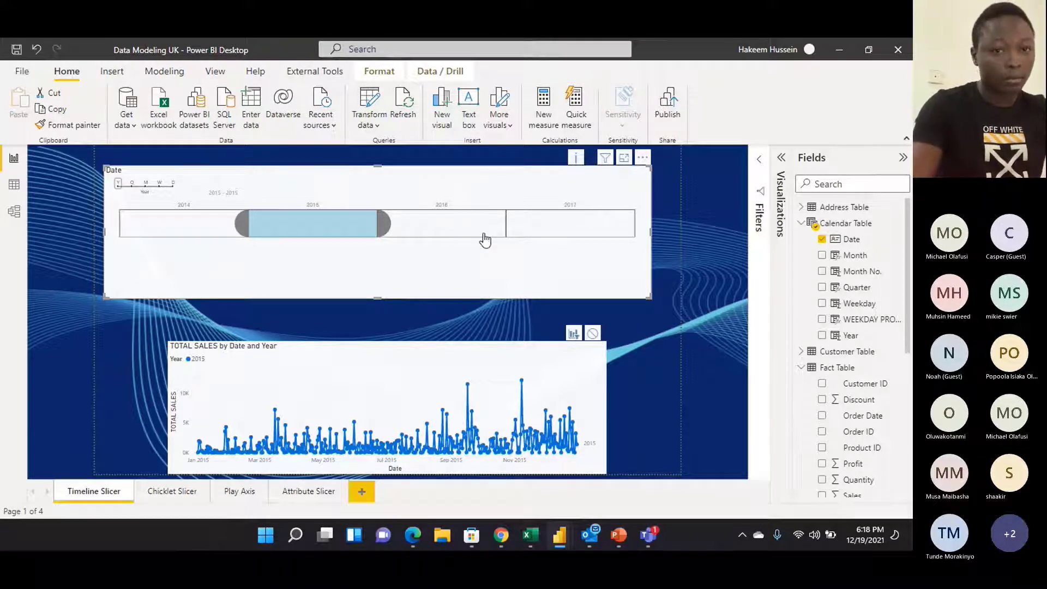
left_click(434, 229)
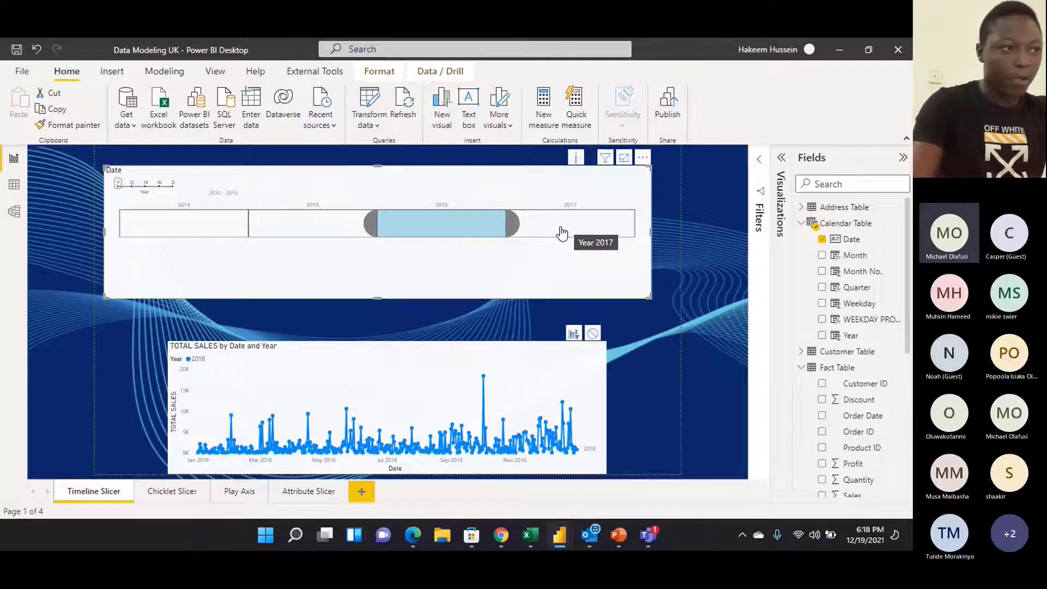
Switch the timeline's granularity through Quarter, Month, Week and Day, and return it to Year with 2016 still selected
left_click(132, 184)
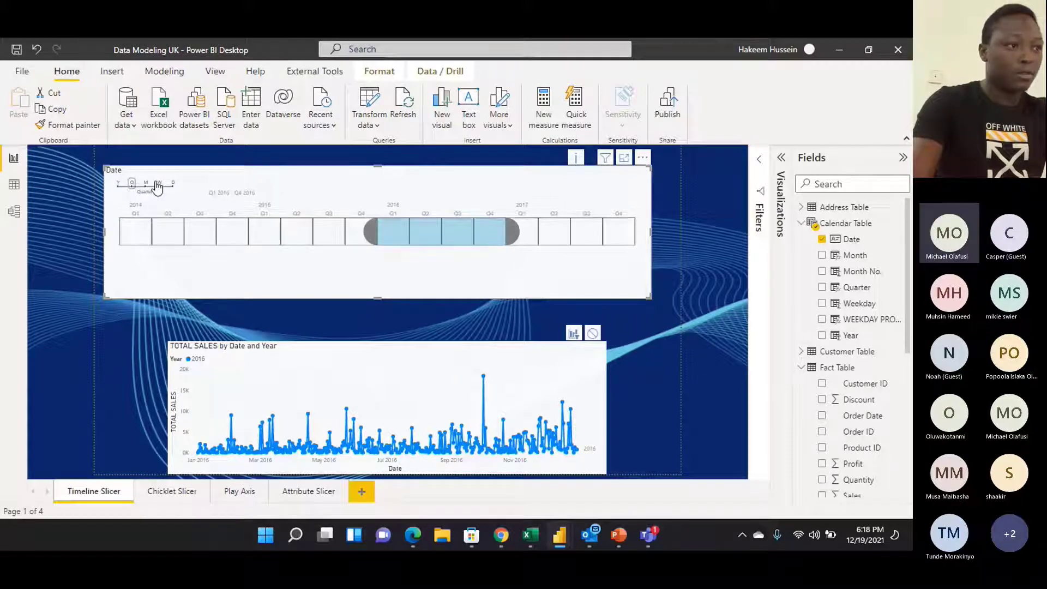
left_click(146, 183)
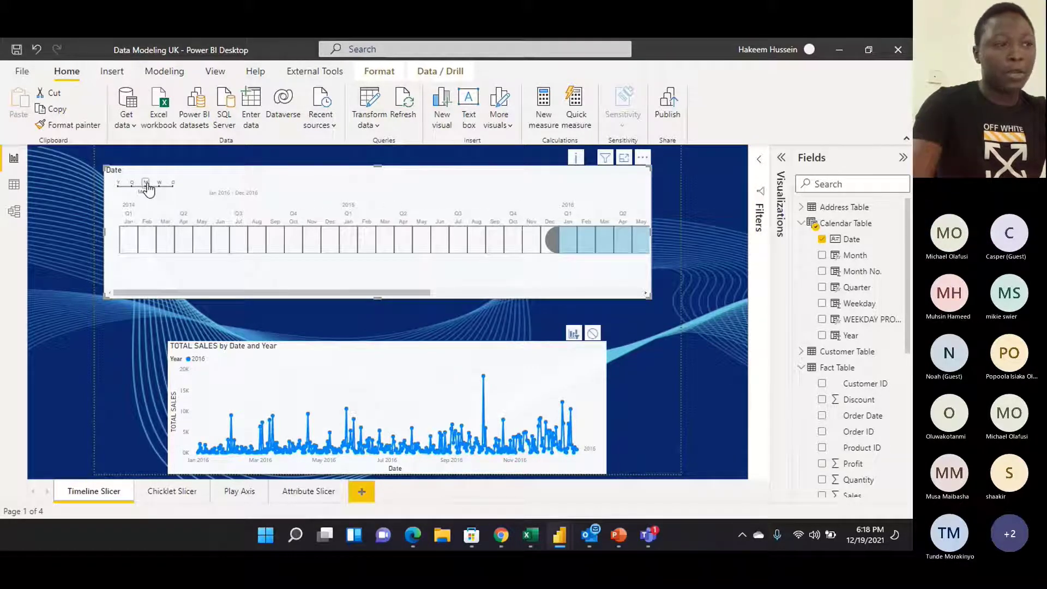
left_click(160, 184)
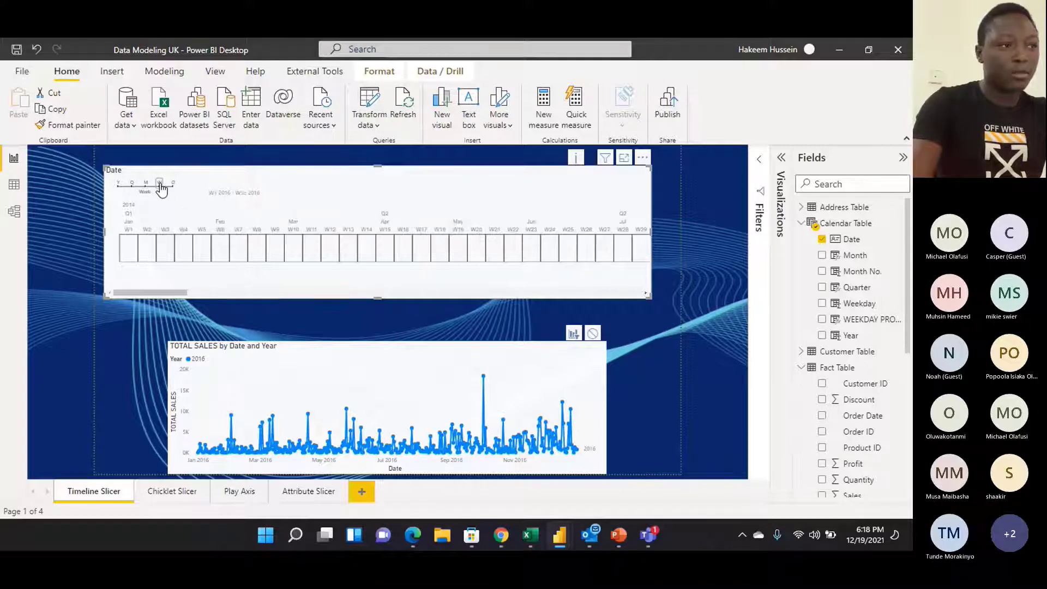
left_click(174, 184)
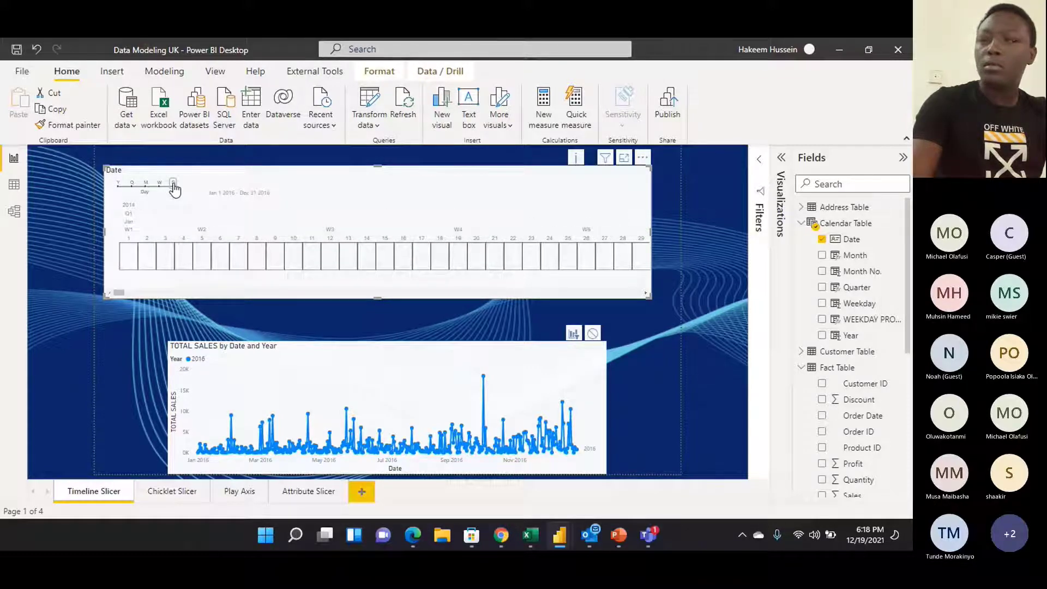
left_click(119, 184)
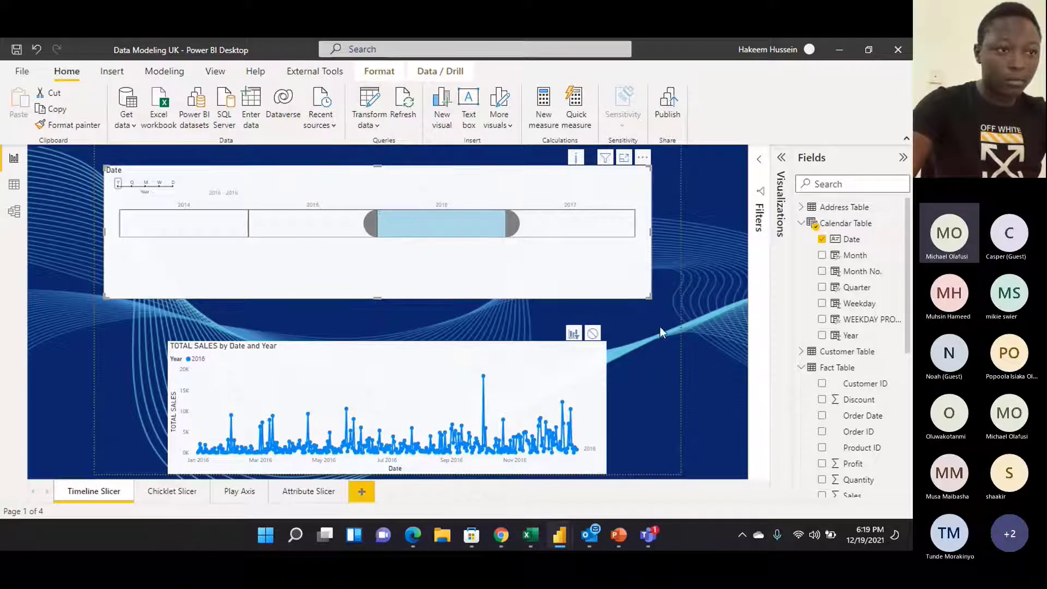
left_click(488, 324)
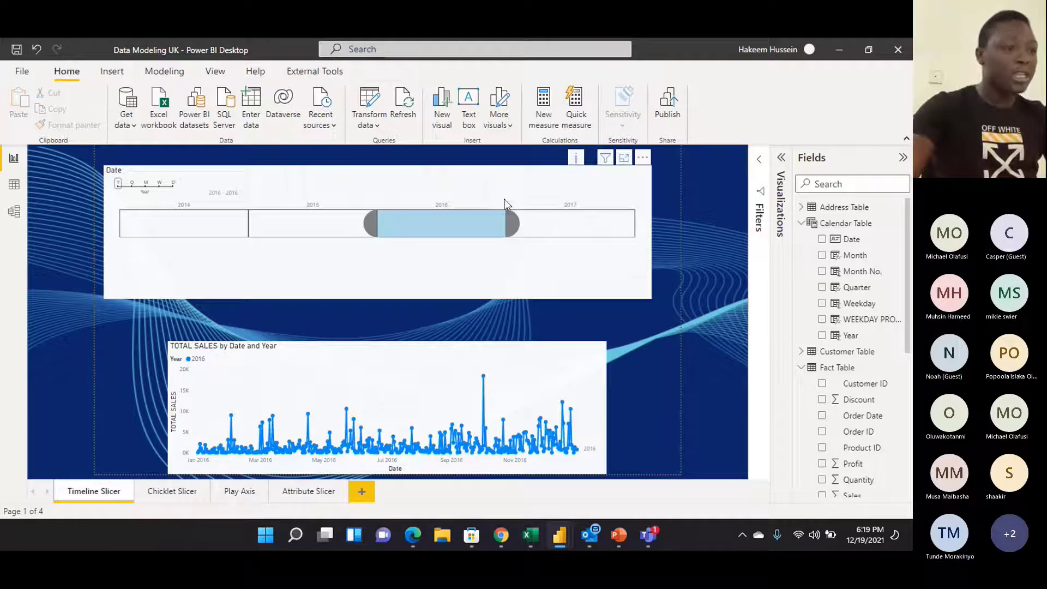
Go to the Chicklet Slicer report page and show the Fields and Visualizations panes
left_click(166, 493)
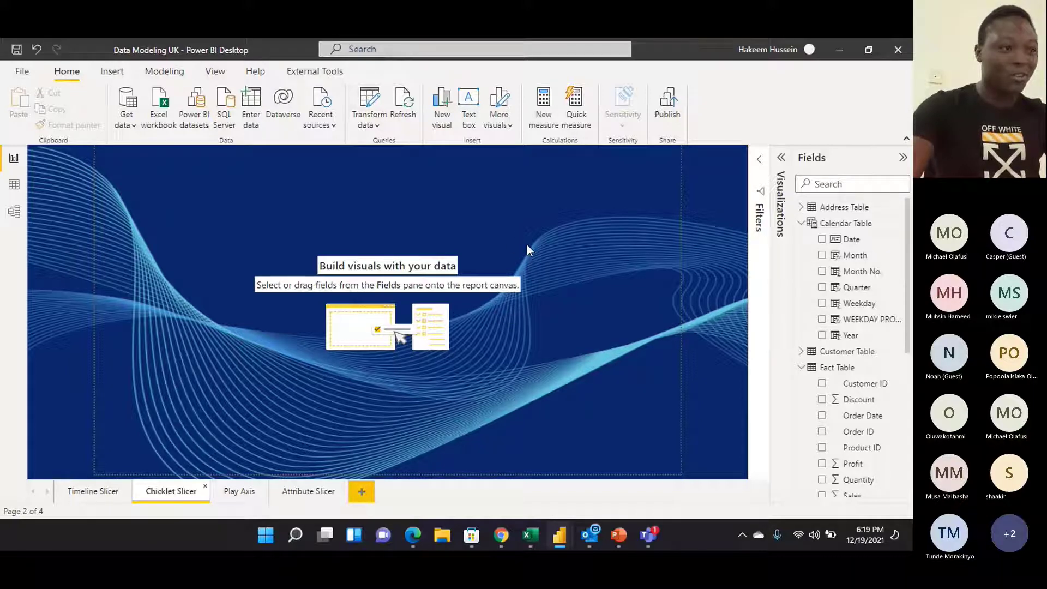
left_click(903, 158)
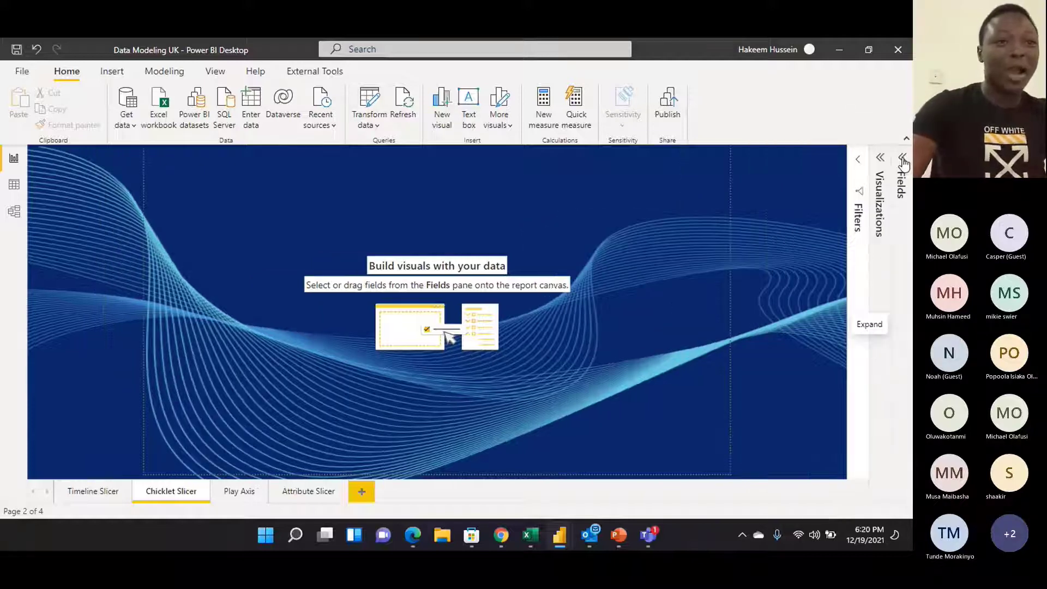
left_click(902, 160)
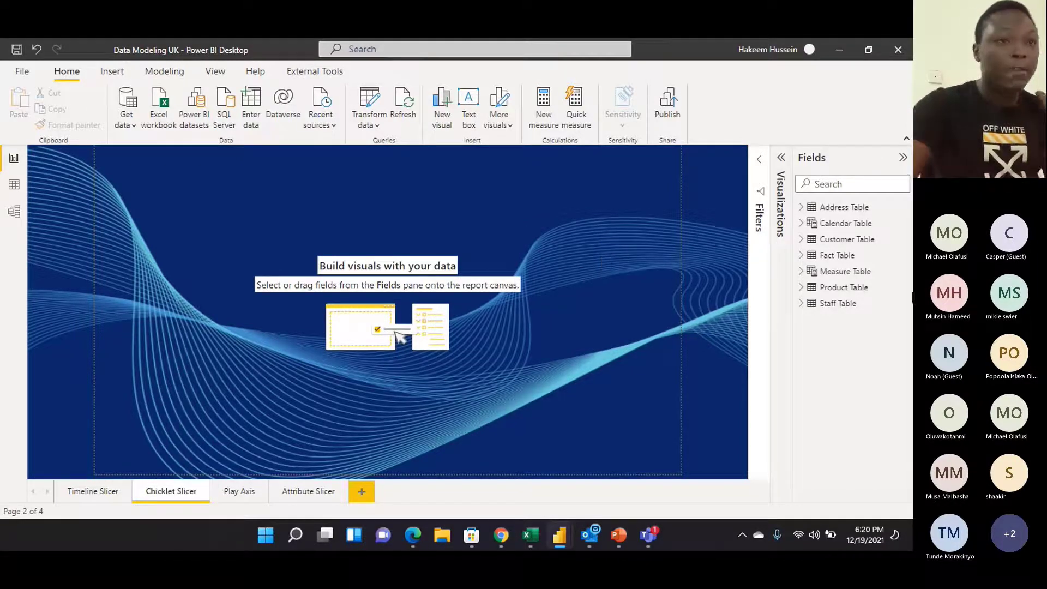
left_click(782, 158)
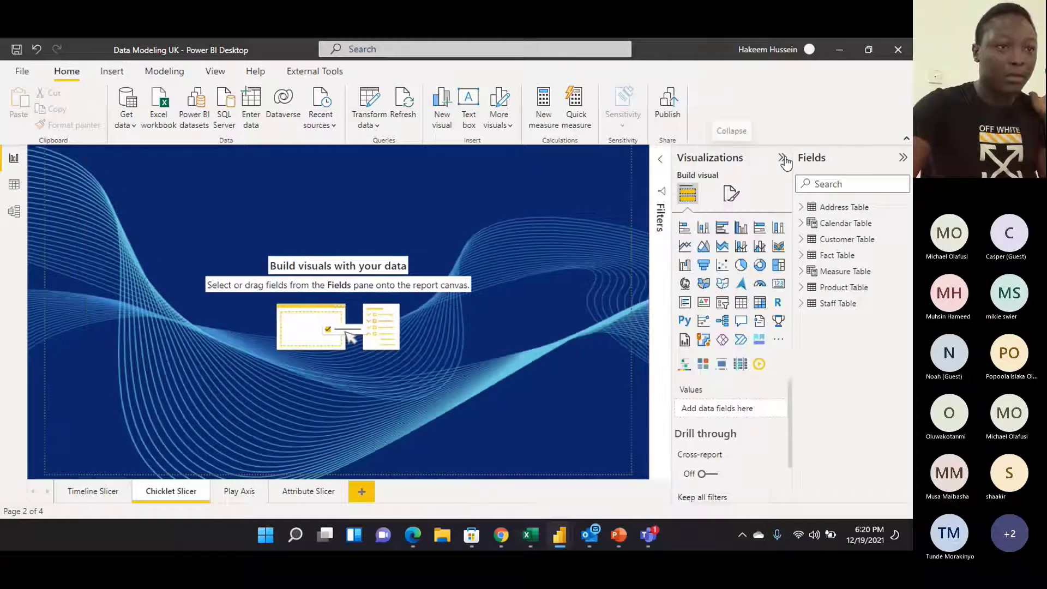
Add a standard slicer on the Calendar Table's Month field, move it down the page, and make it wider and shorter
left_click(725, 305)
left_click_drag(124, 167, 186, 223)
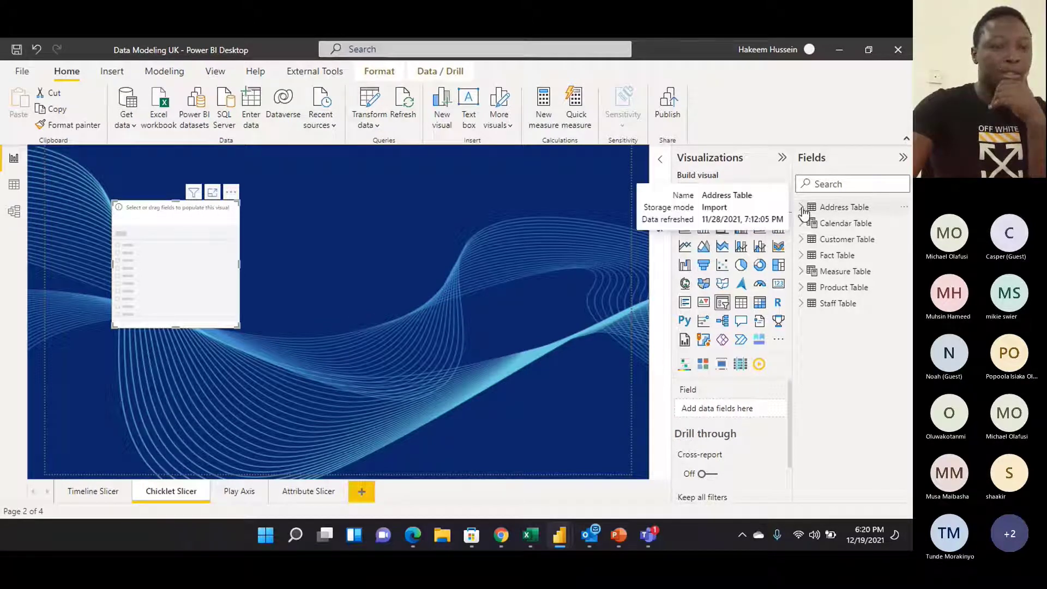
left_click(803, 224)
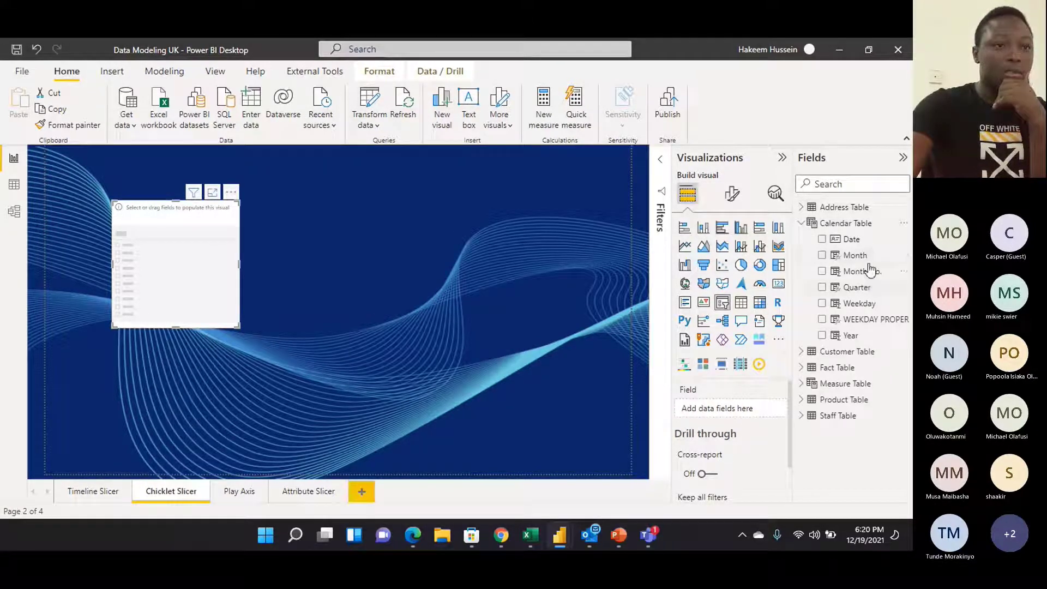
left_click_drag(864, 255, 192, 264)
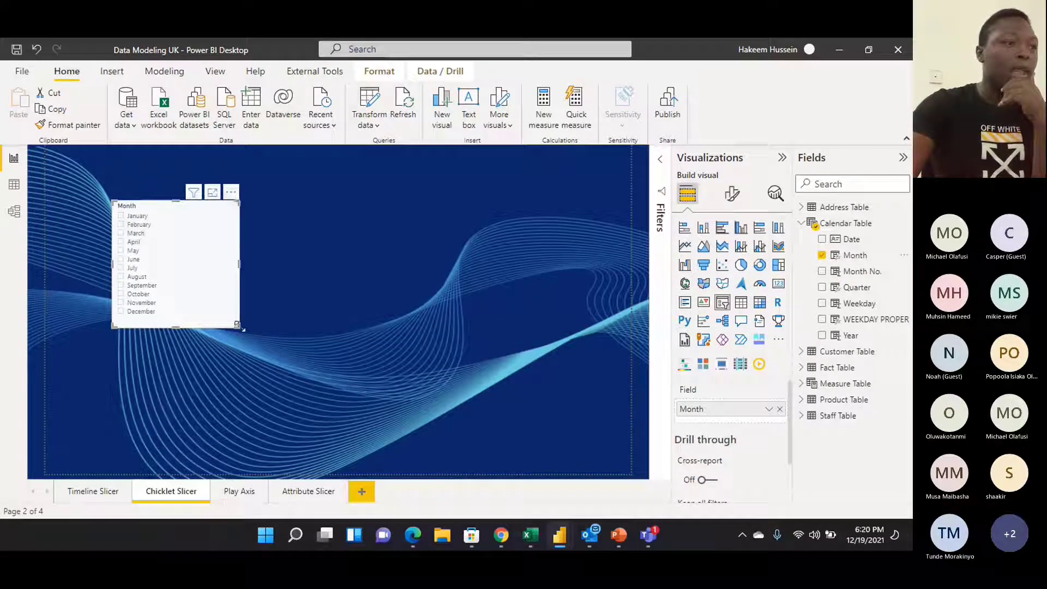
left_click_drag(238, 325, 269, 296)
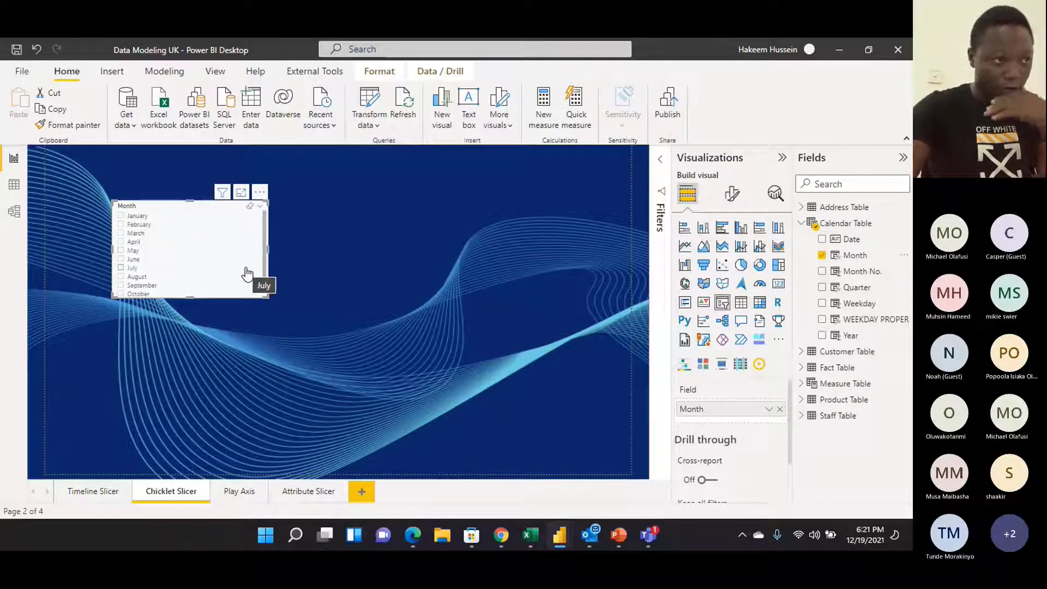
Switch the Month slicer to Dropdown style and back to List
left_click(261, 207)
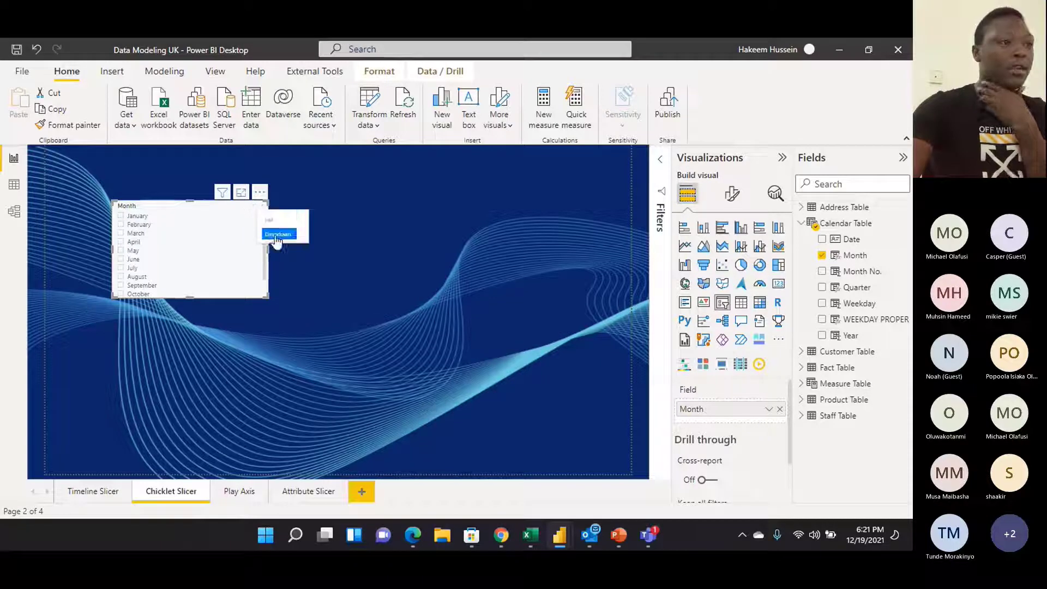
left_click(277, 235)
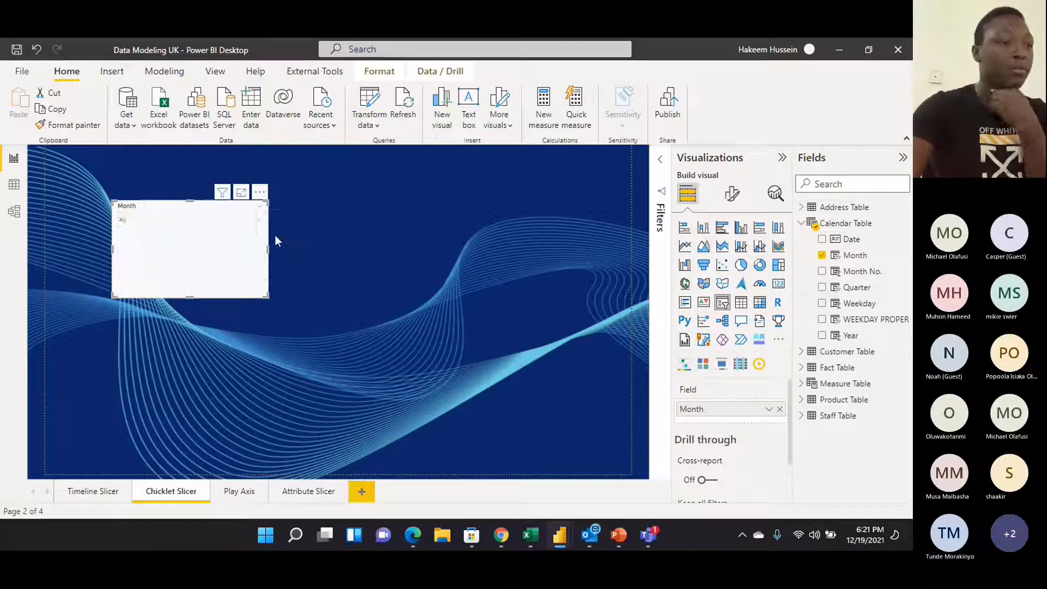
left_click(261, 208)
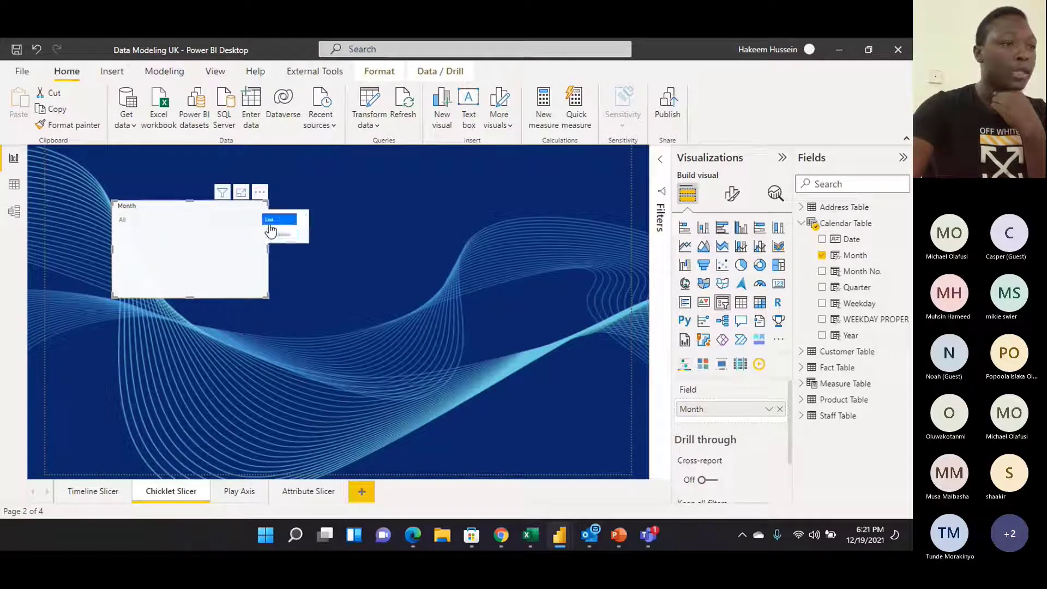
left_click(274, 222)
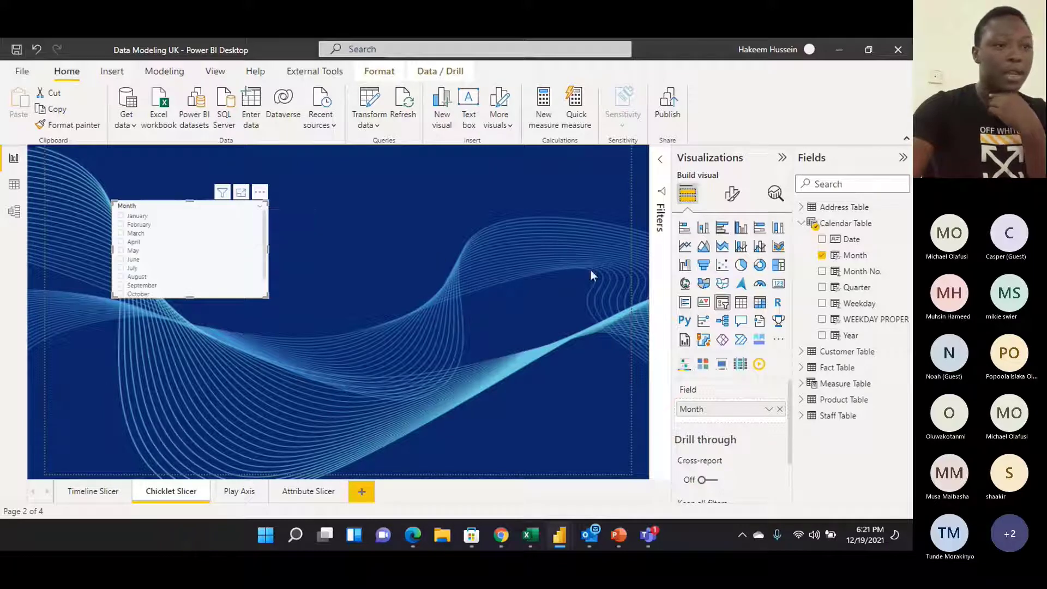
Set the Month slicer's orientation to Horizontal and resize it slightly wider and shorter
left_click(733, 196)
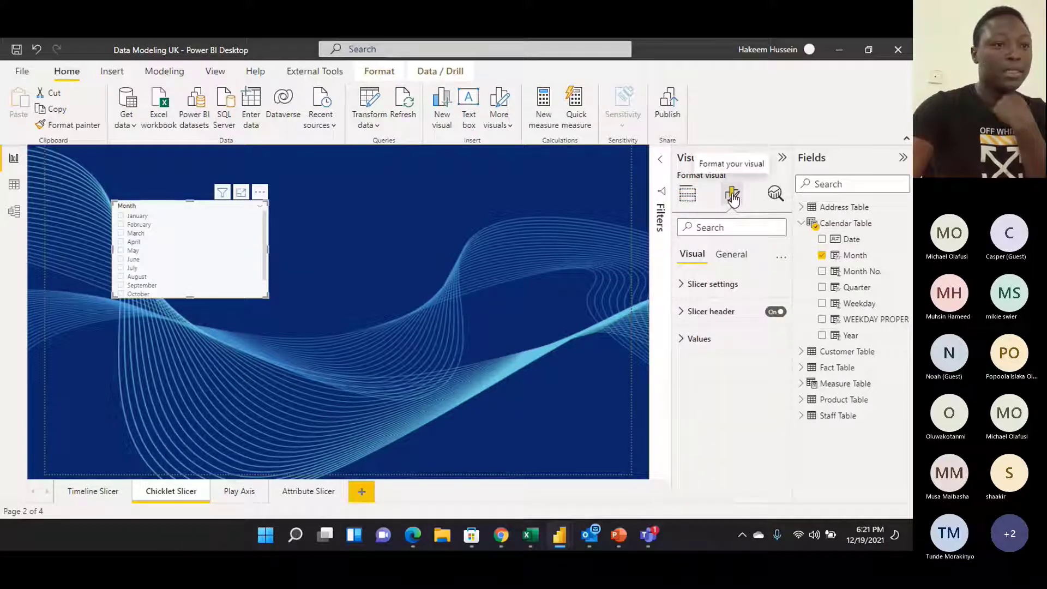
left_click(682, 285)
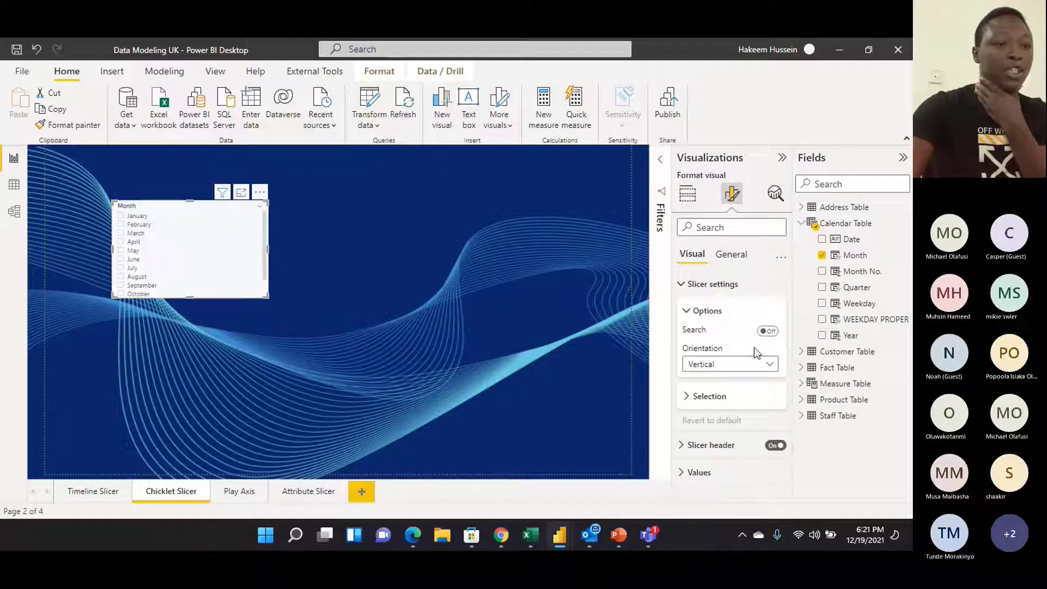
left_click(770, 365)
left_click(745, 398)
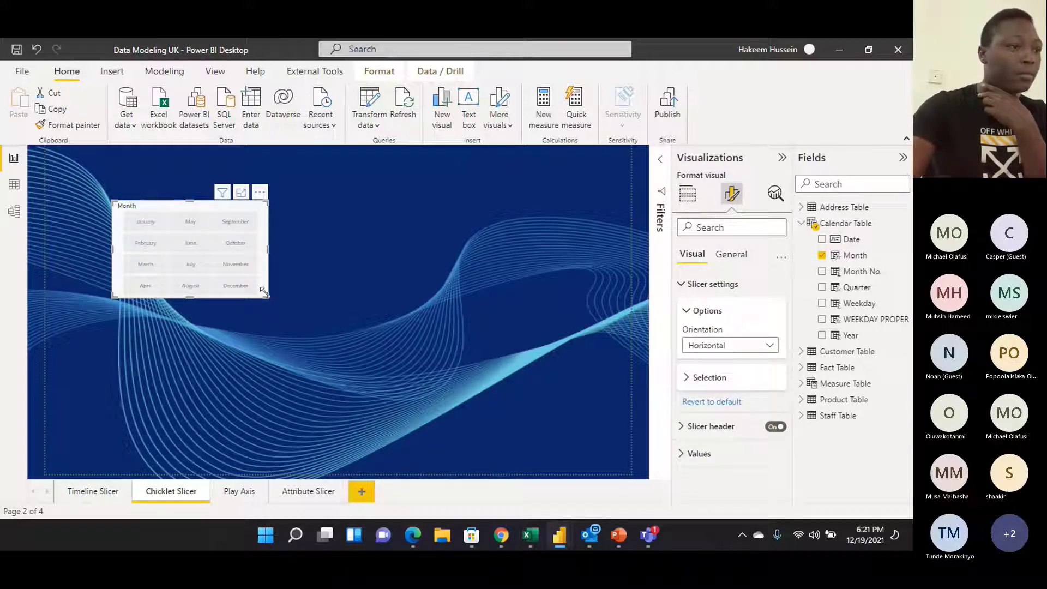
left_click_drag(267, 298, 273, 289)
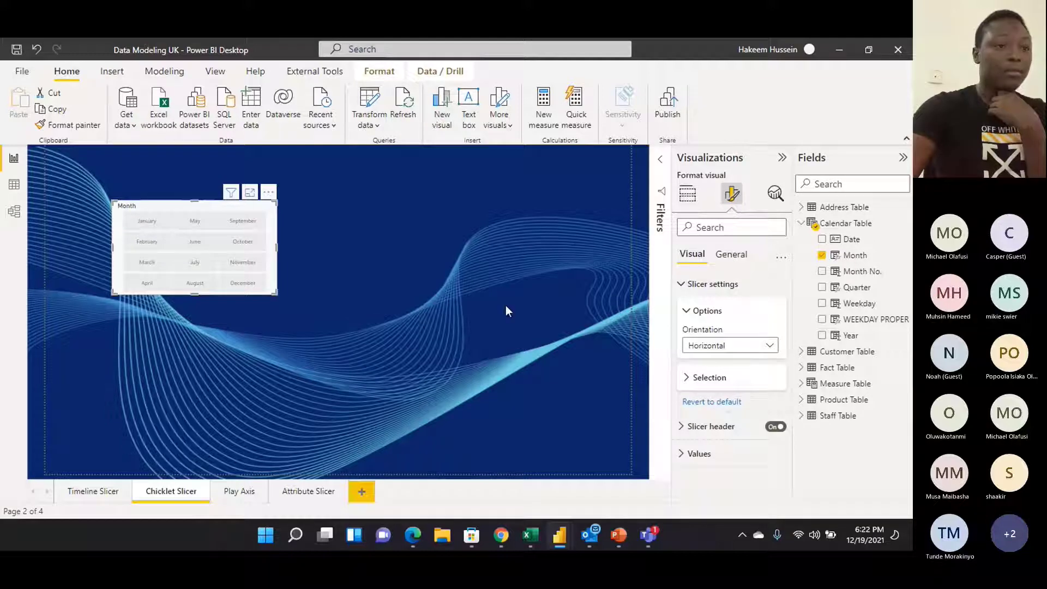
left_click(731, 255)
left_click(692, 255)
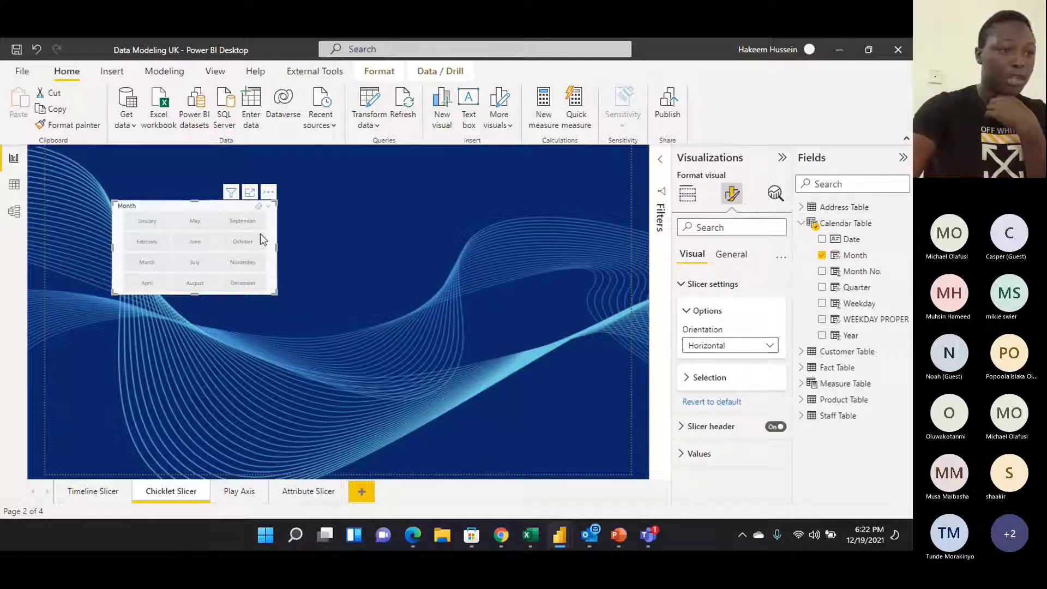
Convert the Month slicer to the custom Chiclet Slicer visual and shrink it to fit closely around its month buttons
left_click(689, 193)
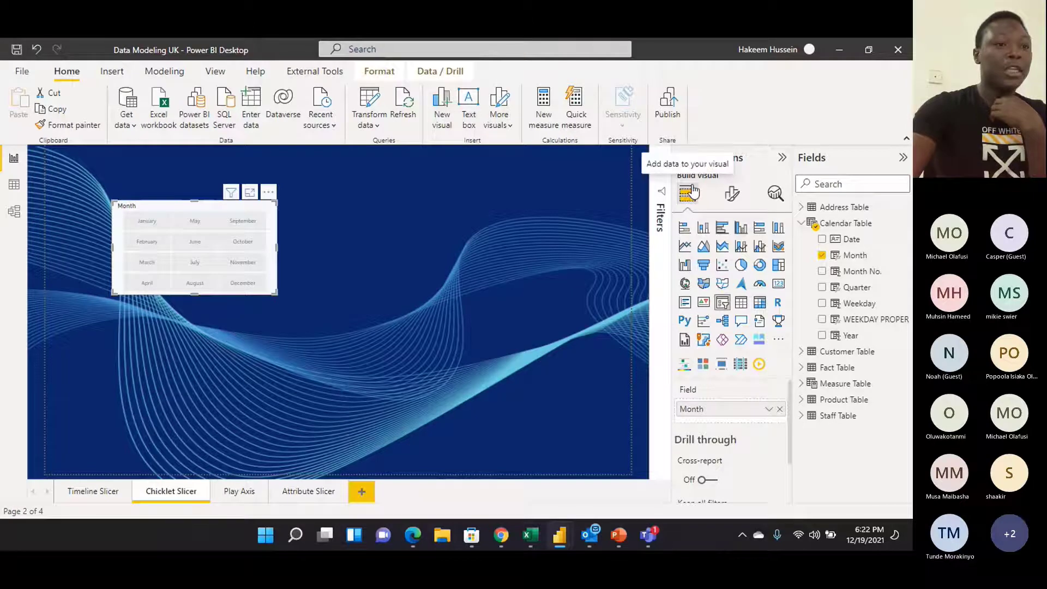
left_click(707, 366)
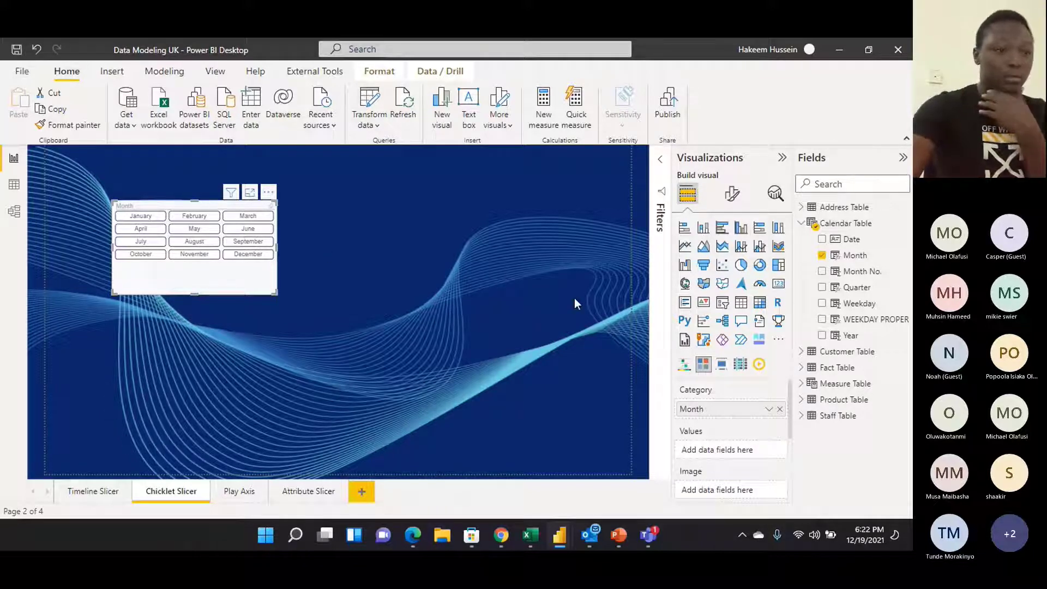
left_click_drag(273, 293, 247, 270)
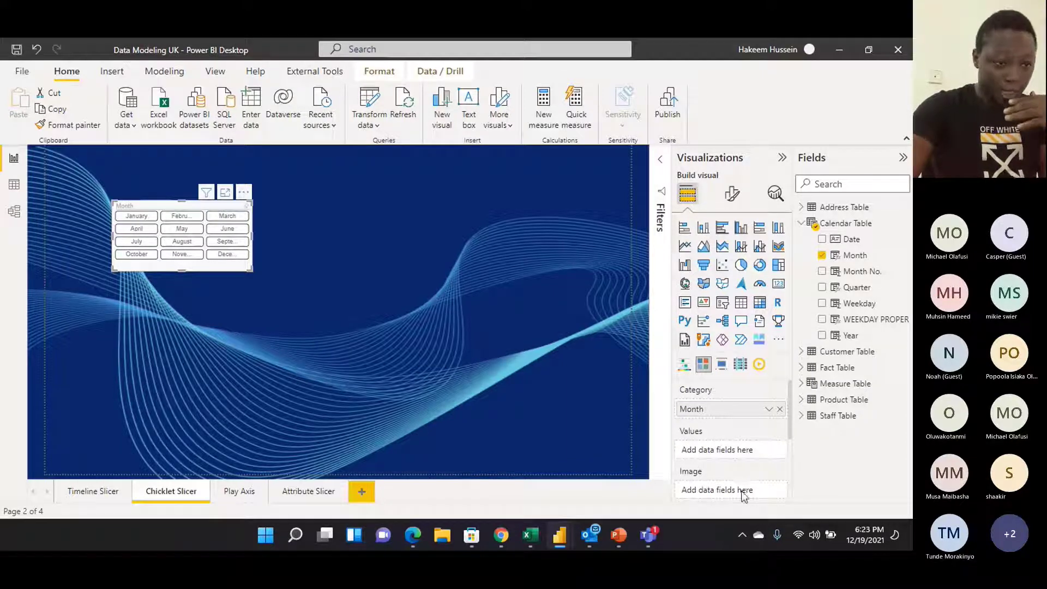
scroll(744, 481, "down", 1)
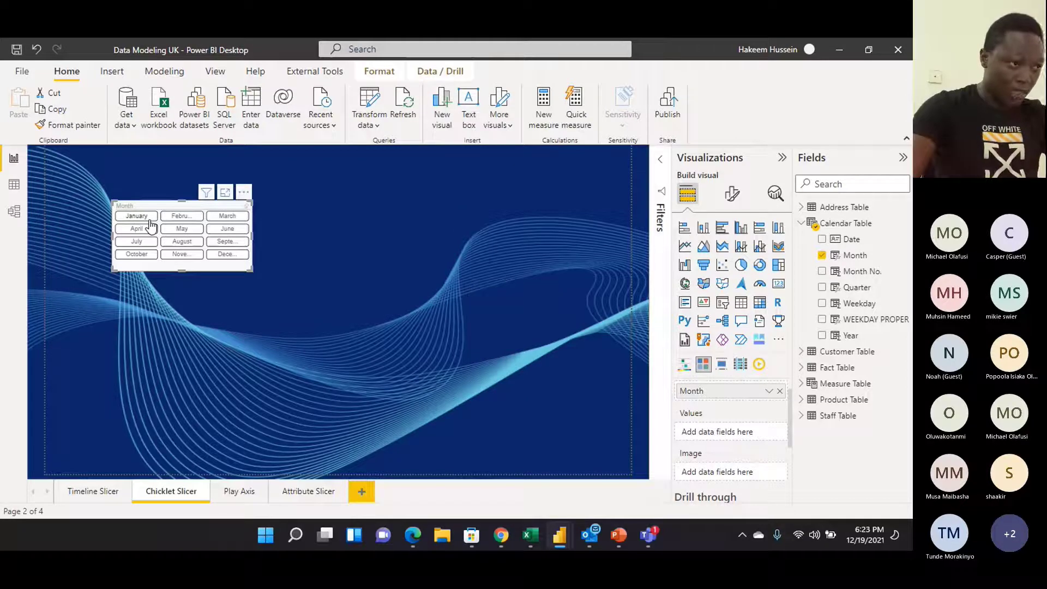
left_click_drag(251, 270, 254, 271)
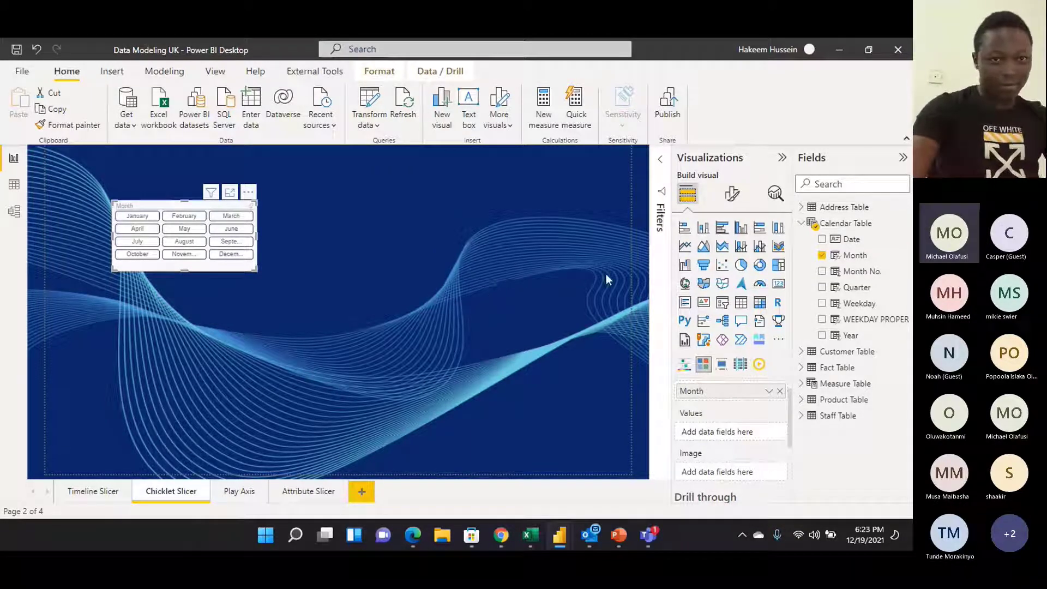
Review the Chiclets formatting options of the Month Chiclet Slicer, including its size, background, state colors and outline settings
left_click(303, 260)
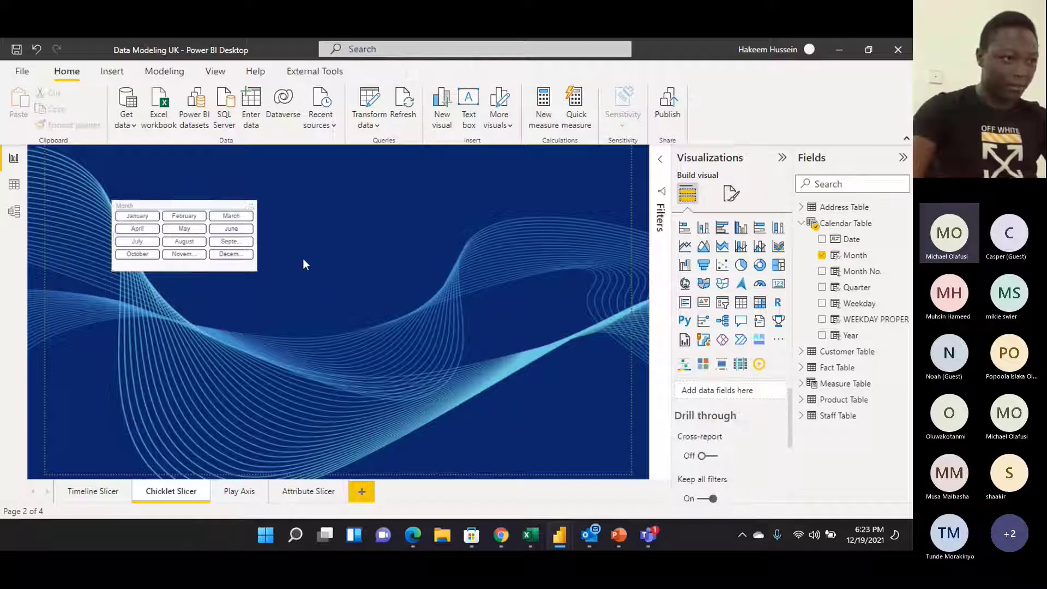
left_click(237, 210)
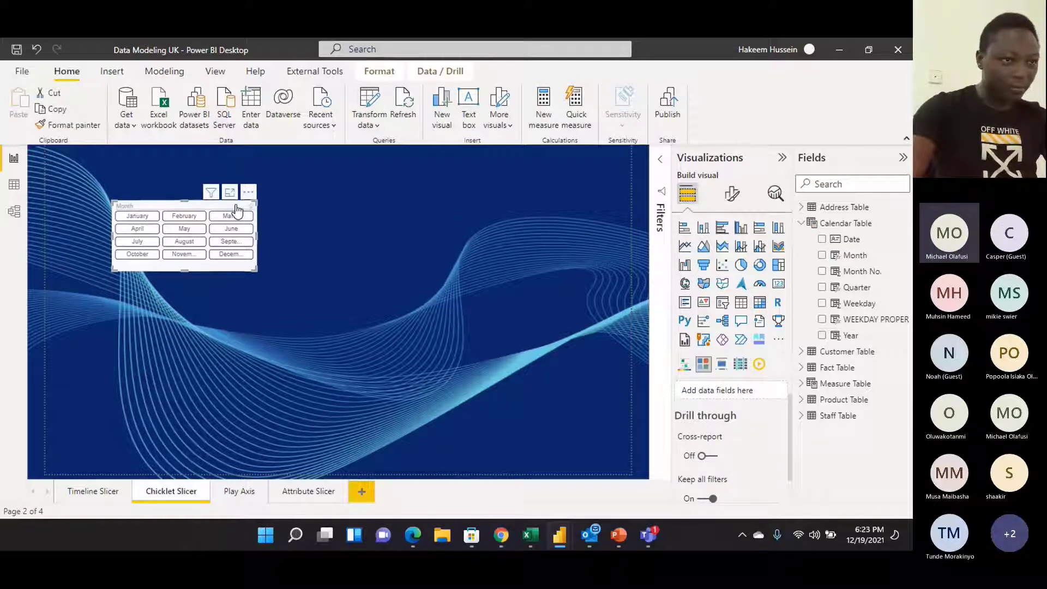
left_click(732, 193)
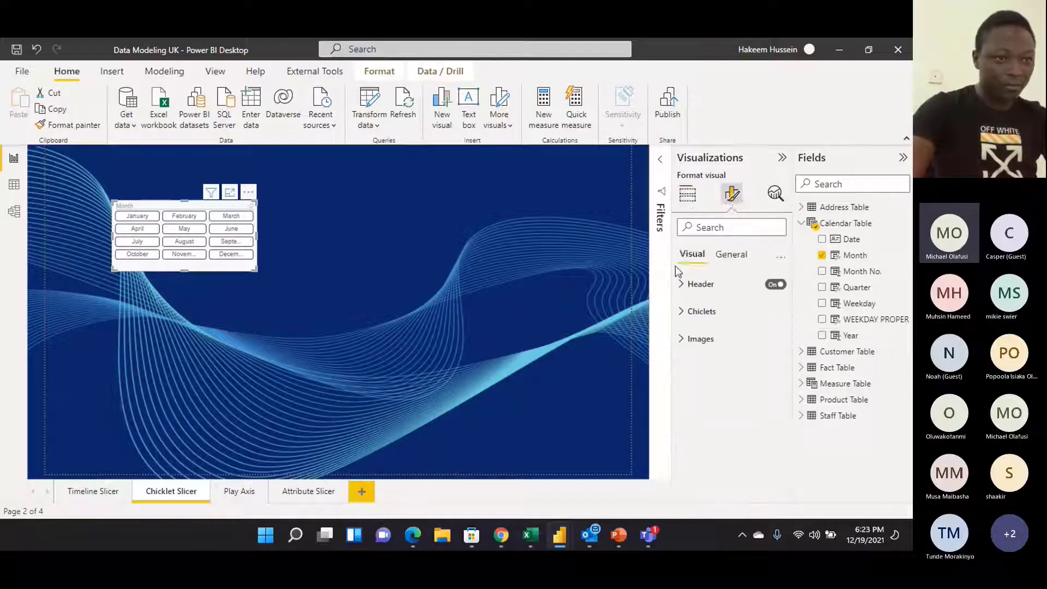
left_click(681, 312)
scroll(774, 365, "down", 3)
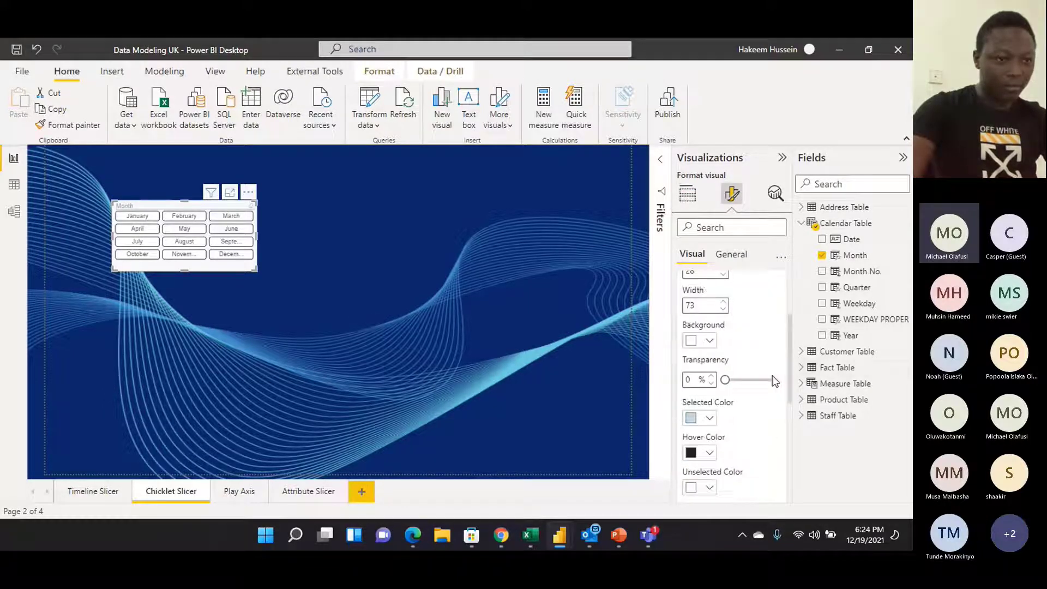
scroll(763, 366, "down", 2)
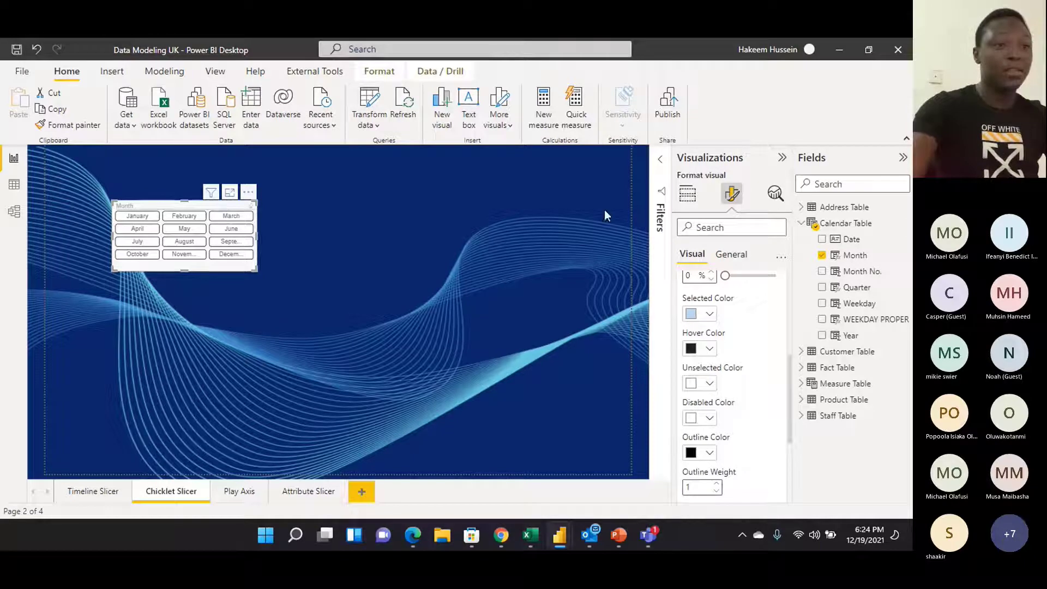
Replace the Month Chiclet Slicer with a new one on the Calendar Table's Month field, resized wider and shorter
left_click(249, 192)
left_click(288, 256)
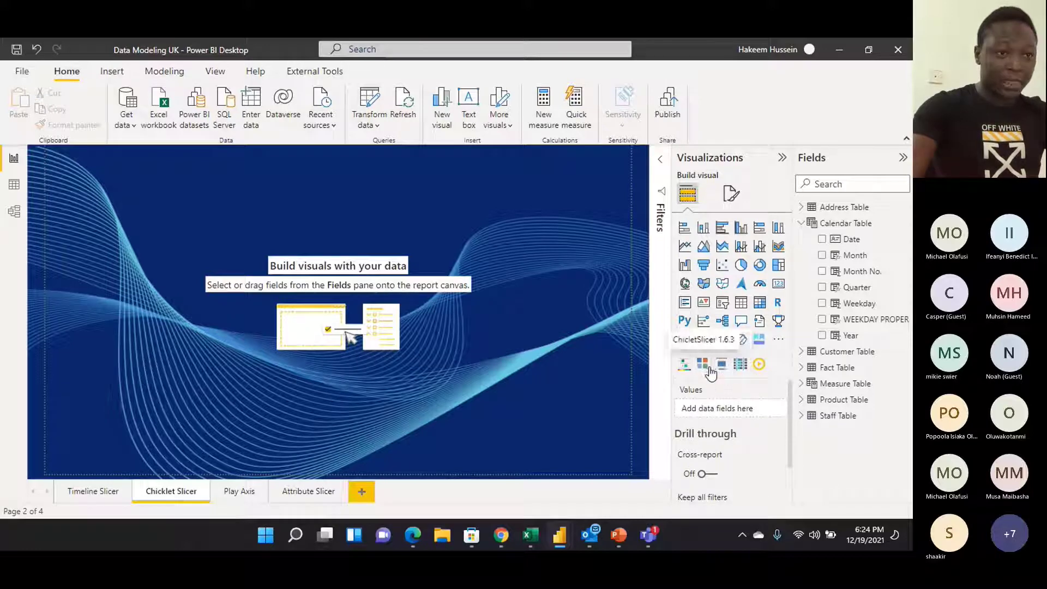
left_click(703, 365)
left_click_drag(158, 182, 237, 235)
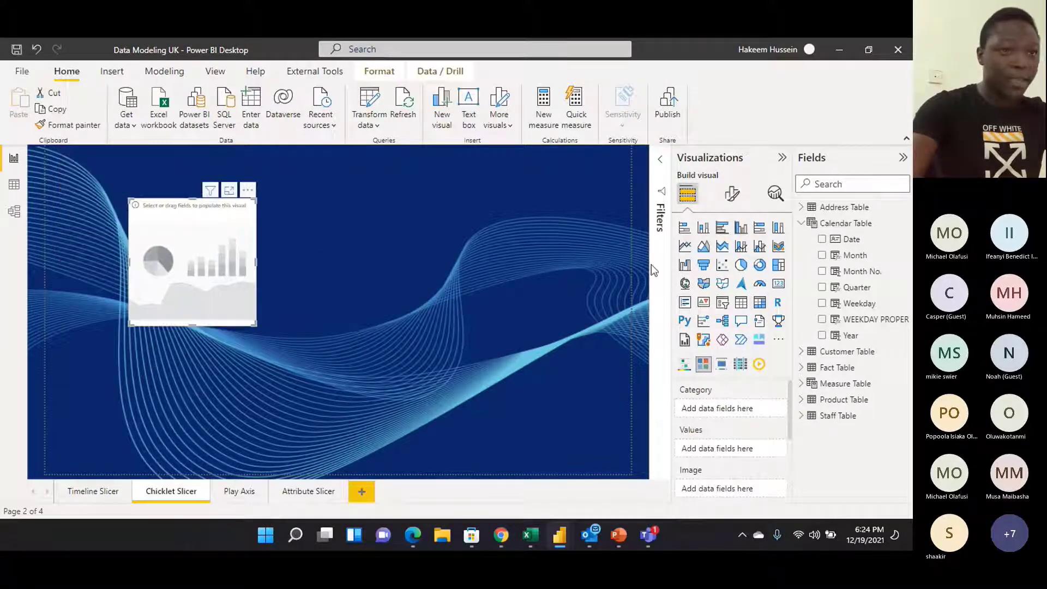
left_click_drag(860, 261, 221, 260)
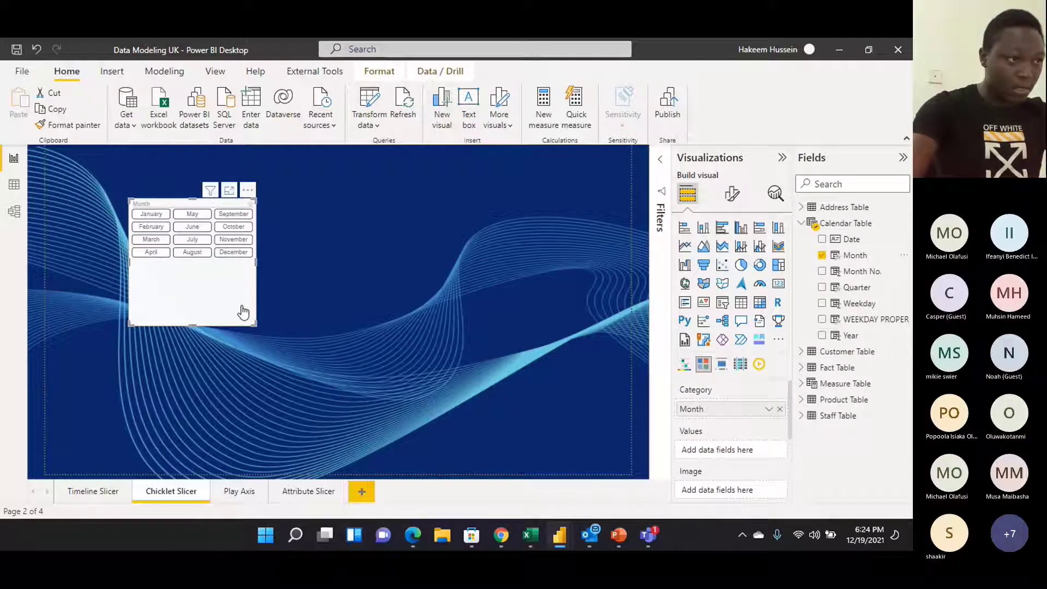
left_click_drag(256, 326, 277, 276)
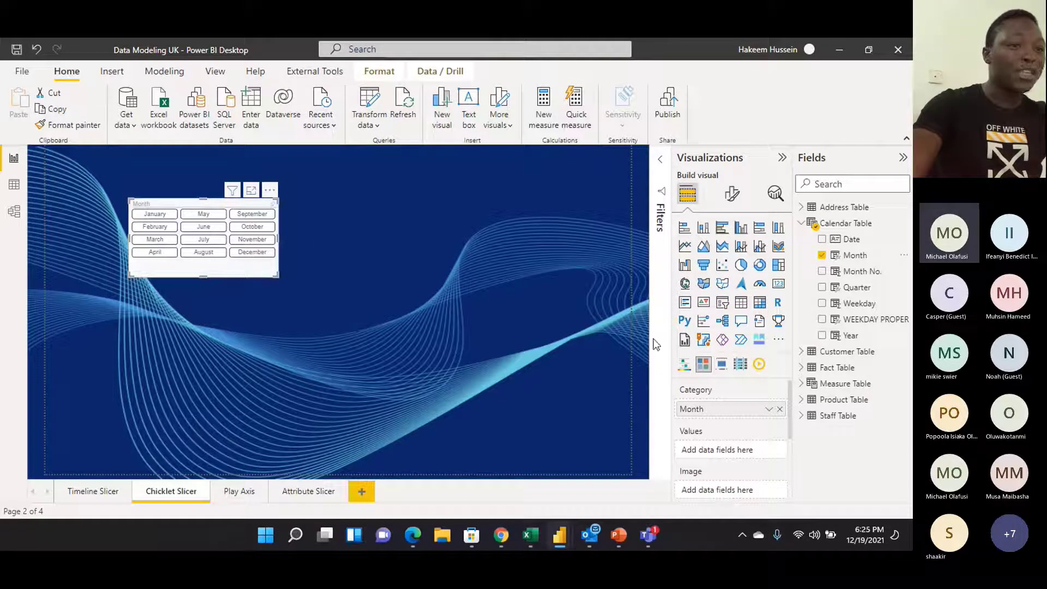
Convert the Month visual to a standard slicer, set its orientation to Horizontal, and return it to the Chiclet Slicer visual
left_click(724, 305)
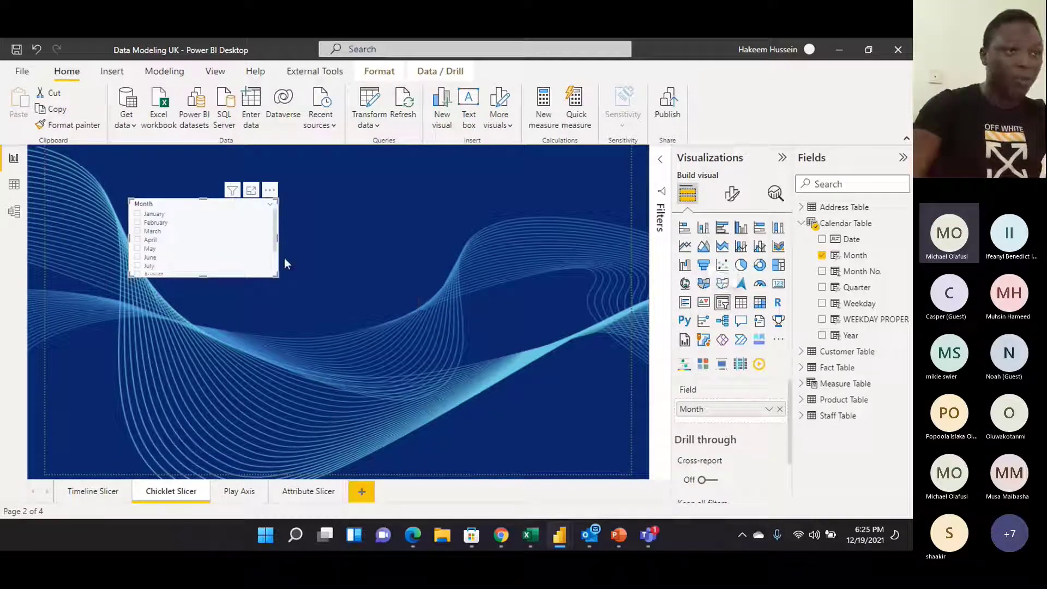
left_click(733, 195)
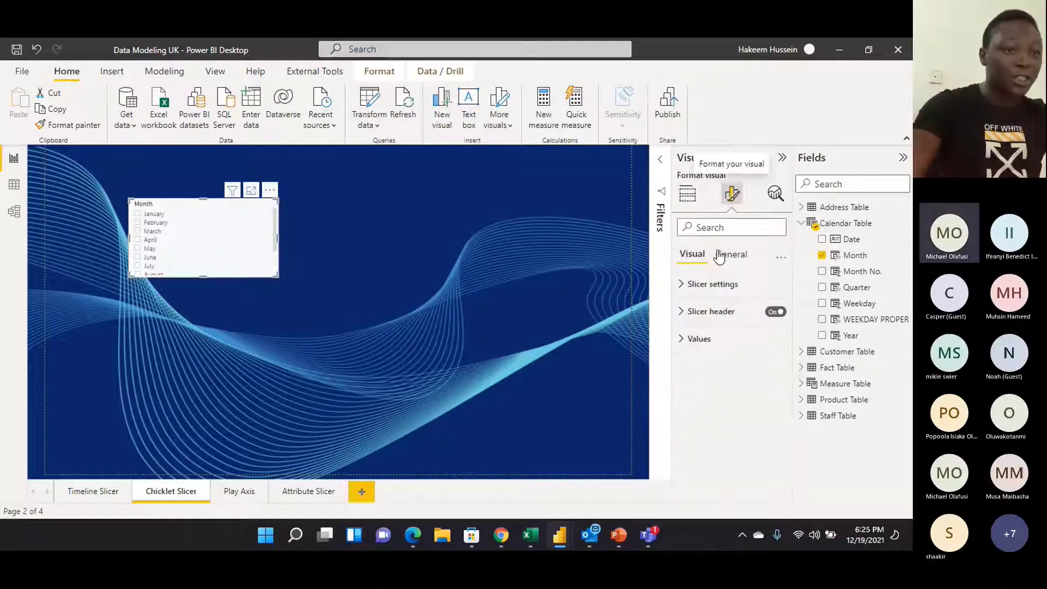
left_click(682, 286)
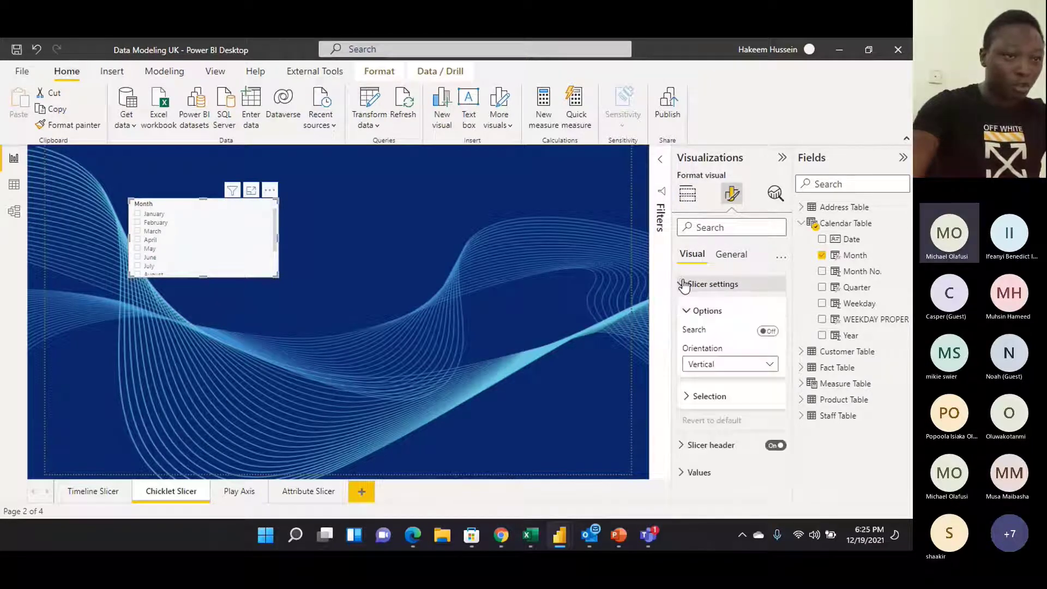
left_click(771, 369)
left_click(731, 394)
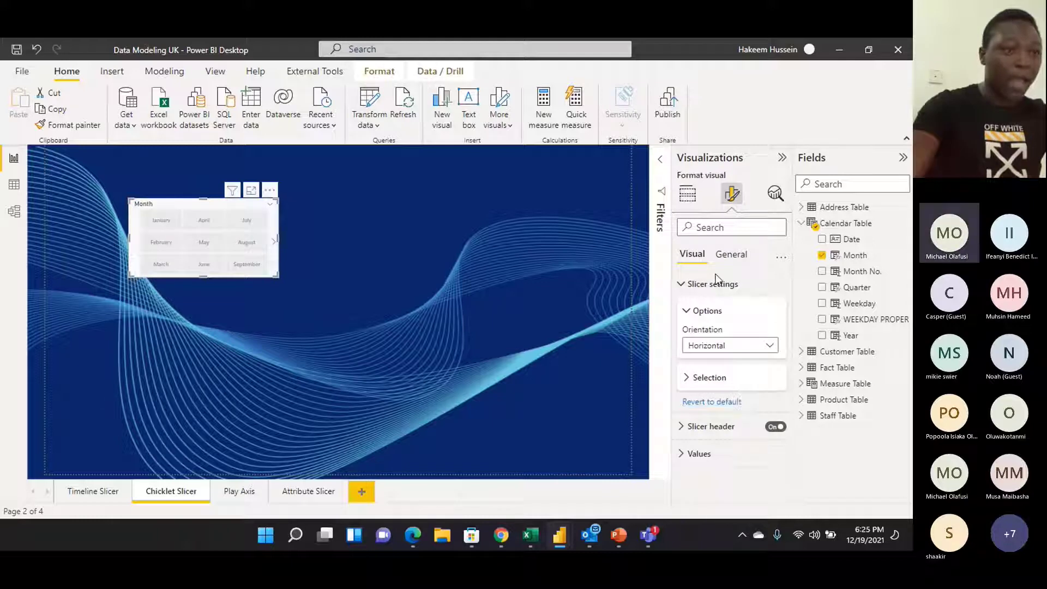
left_click(688, 193)
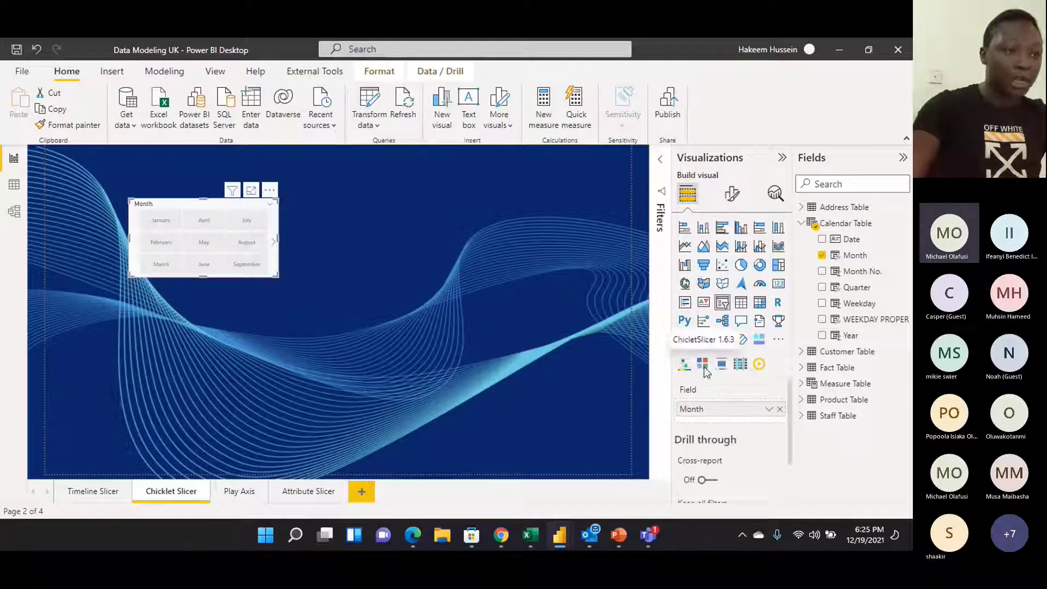
left_click(704, 365)
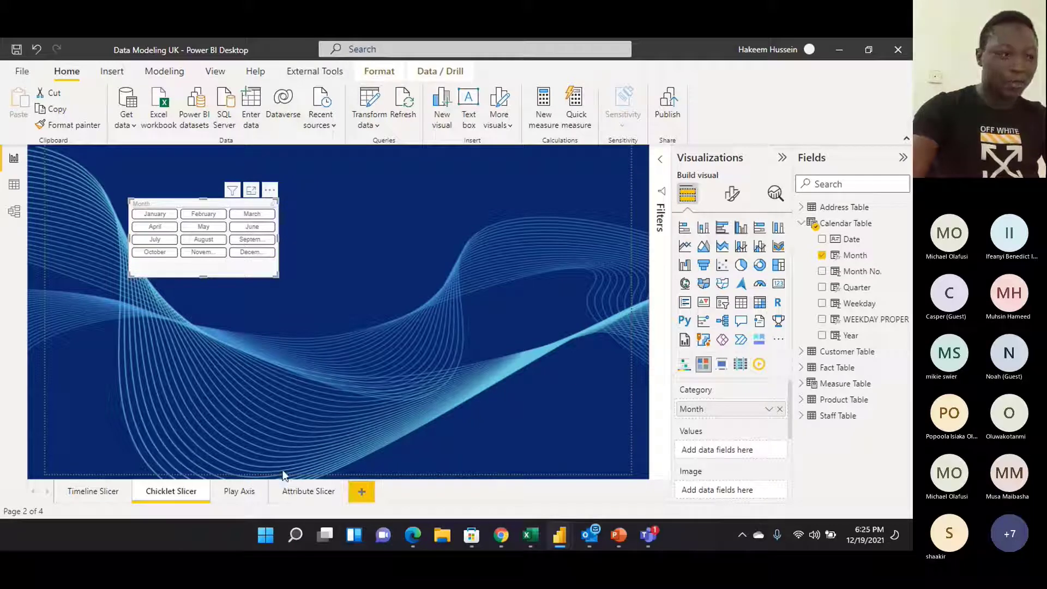
On the Play Axis page, move the TOTAL SALES by Region donut chart slightly up and right and delete the Year play visual
left_click(238, 493)
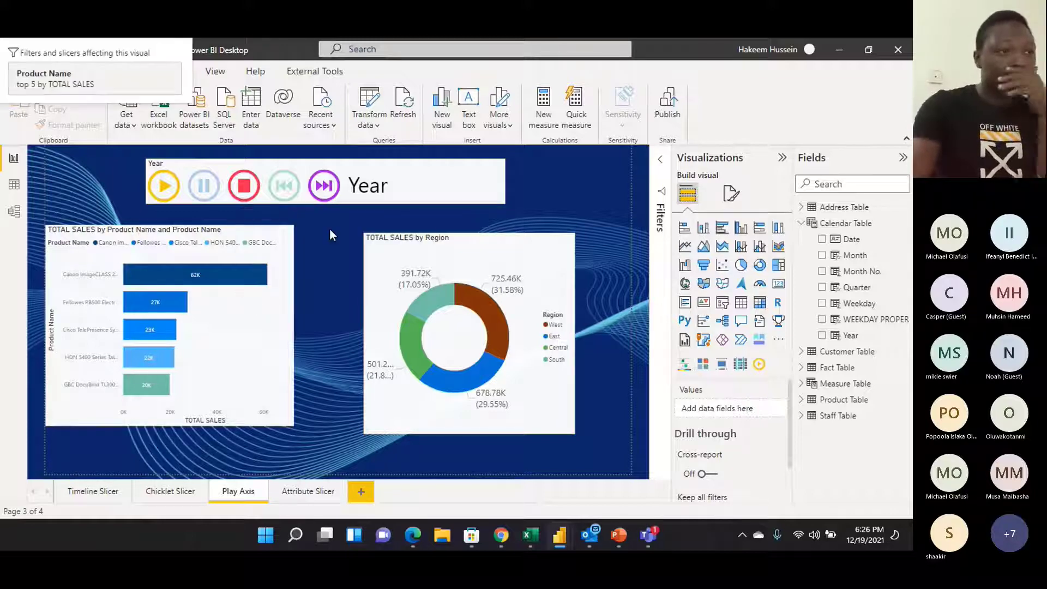
left_click_drag(436, 251, 444, 241)
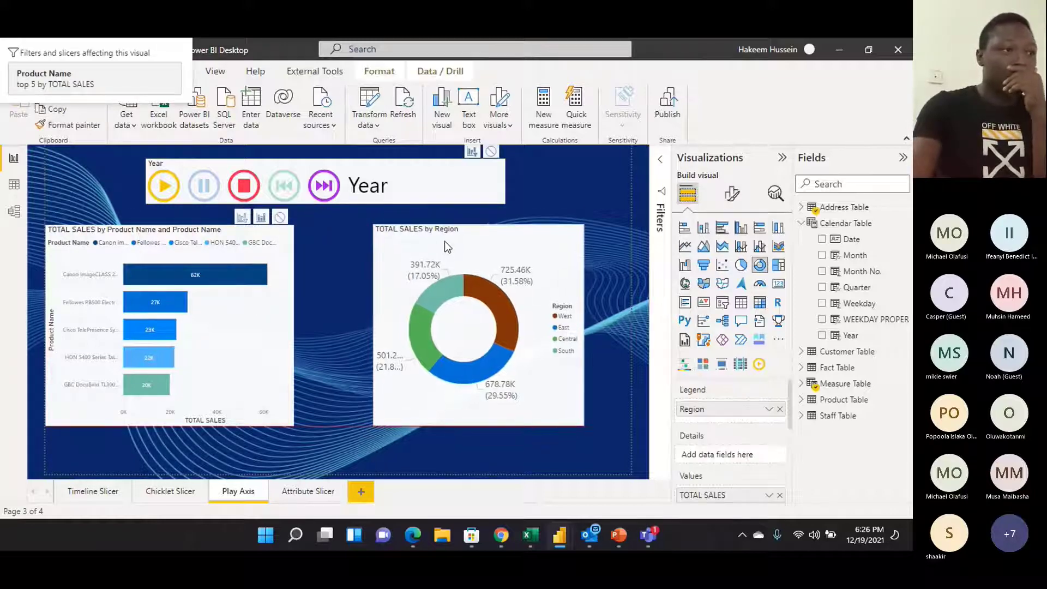
left_click(554, 155)
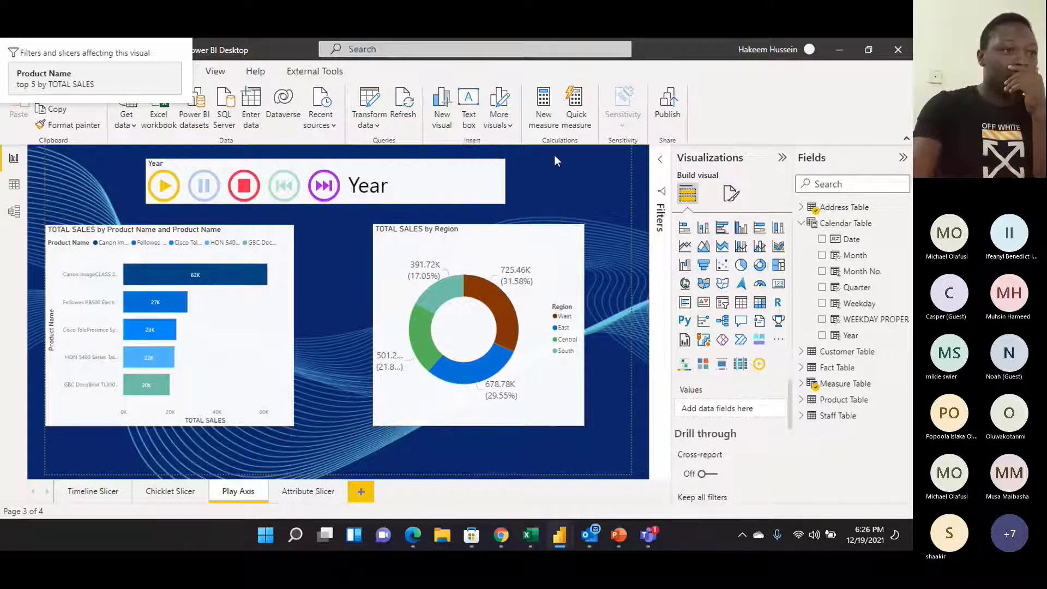
left_click(467, 173)
key("Delete")
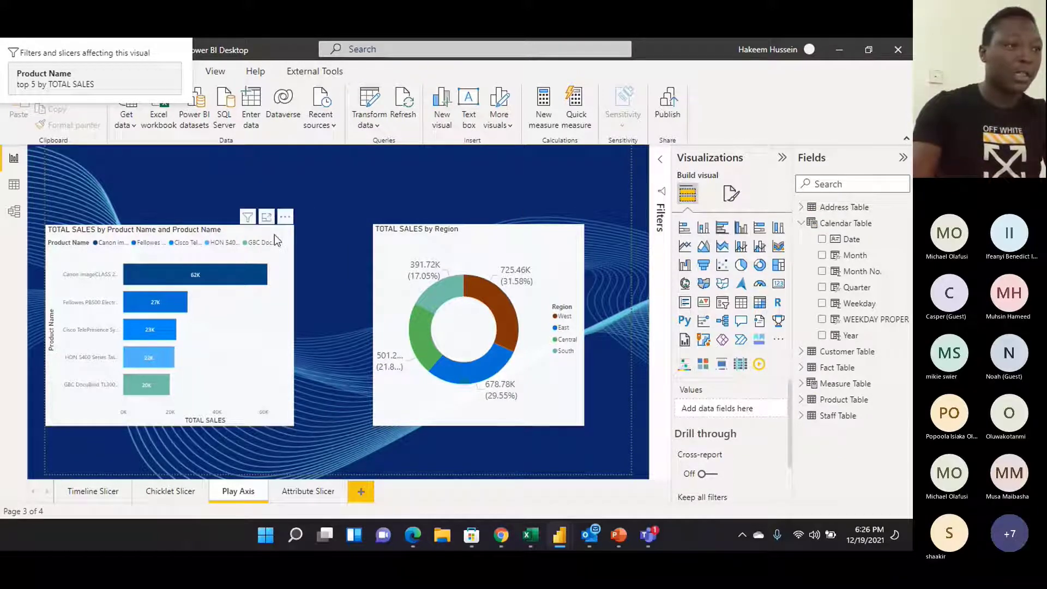
Add a short, wide standard slicer above the bar chart on the Calendar Table's Year field and display it as a list
left_click(722, 302)
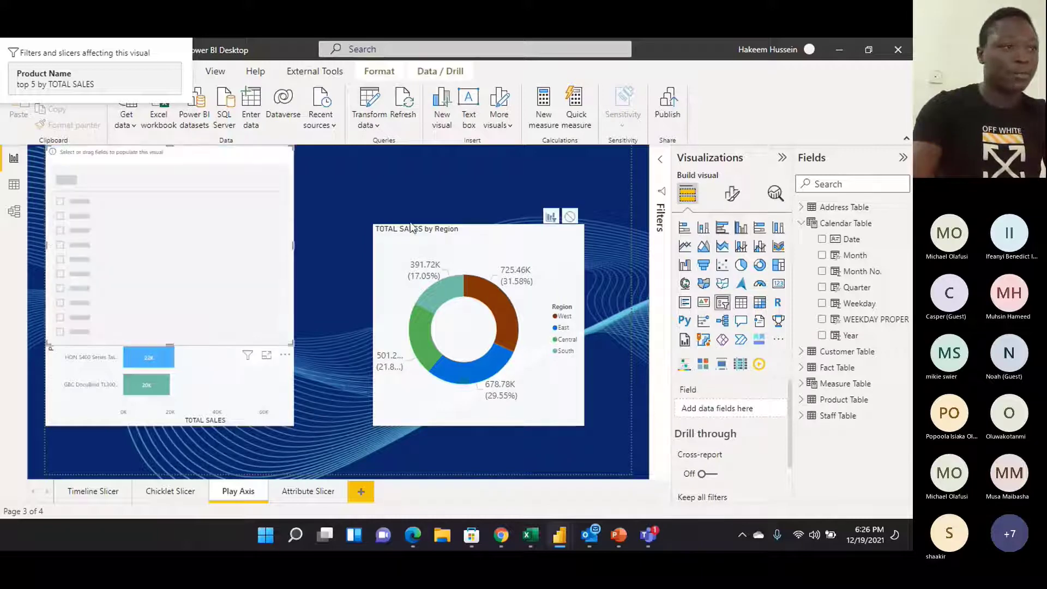
left_click_drag(293, 344, 350, 200)
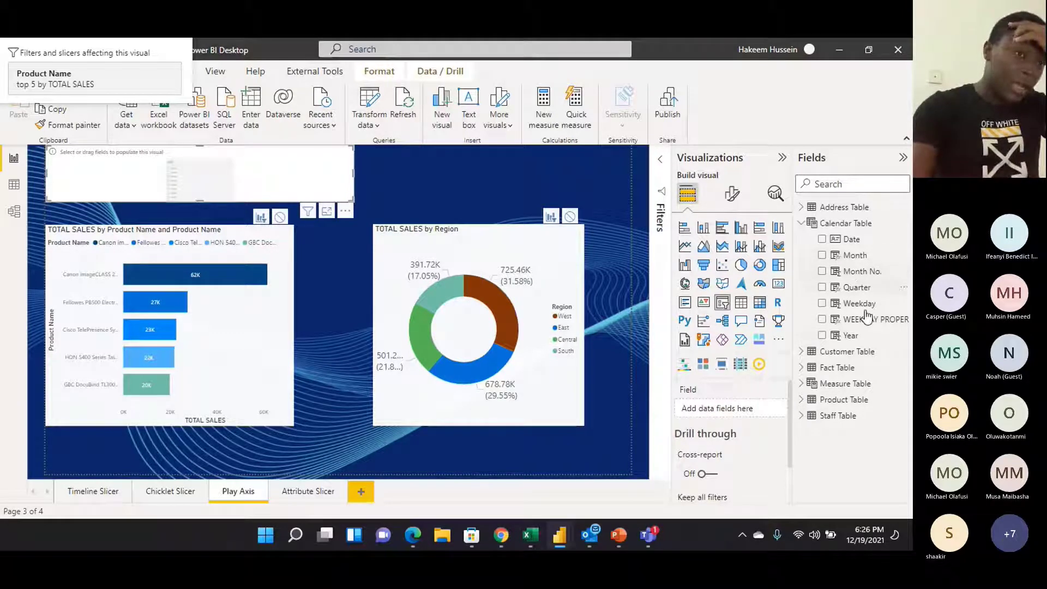
left_click_drag(852, 335, 175, 175)
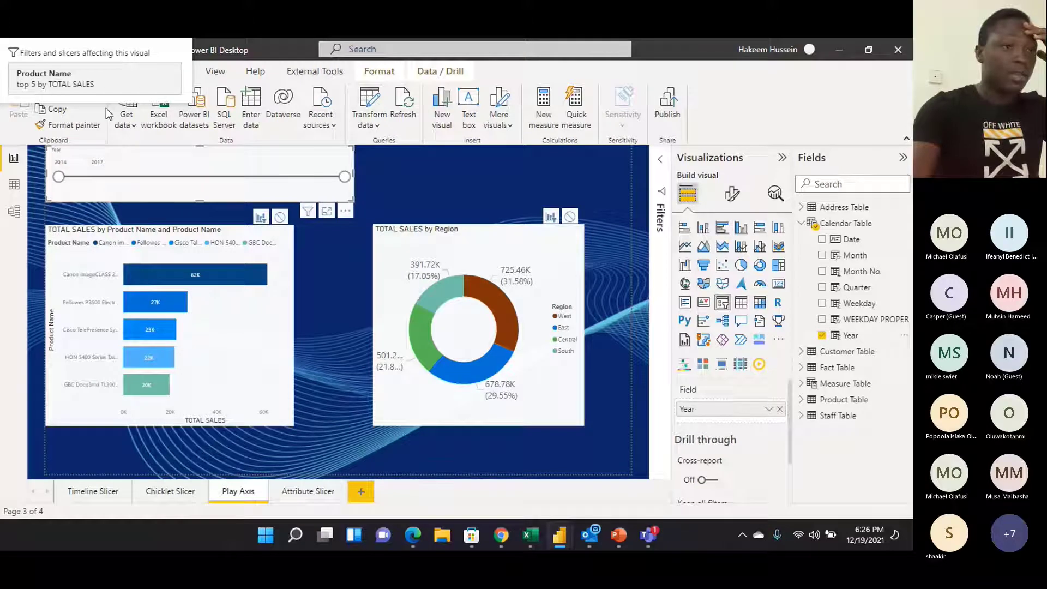
left_click(346, 151)
left_click(354, 163)
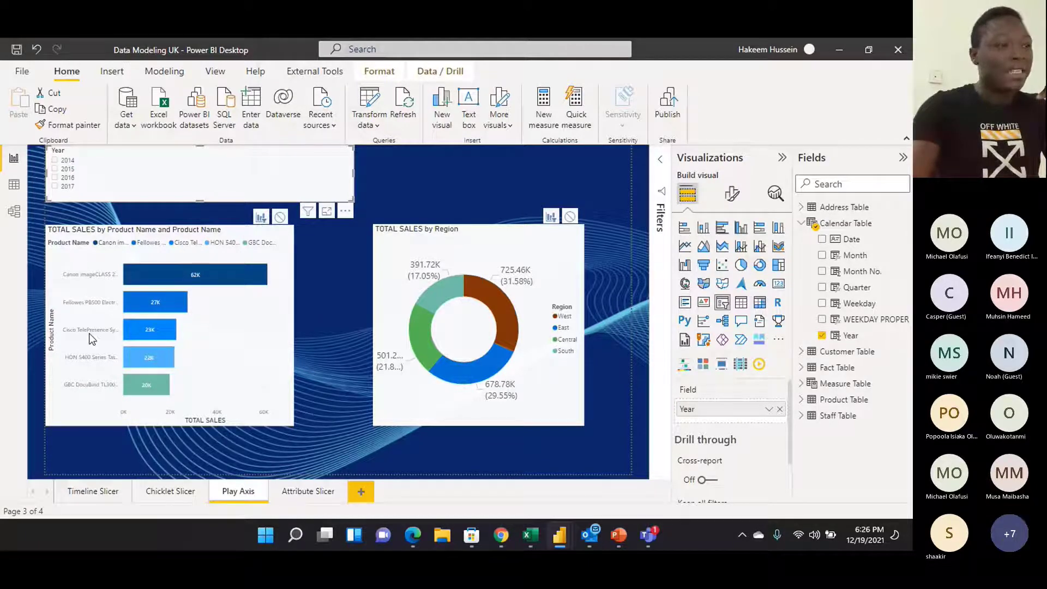
Move the TOTAL SALES by Product Name bar chart slightly down and filter both charts to 2014
left_click_drag(214, 234, 217, 247)
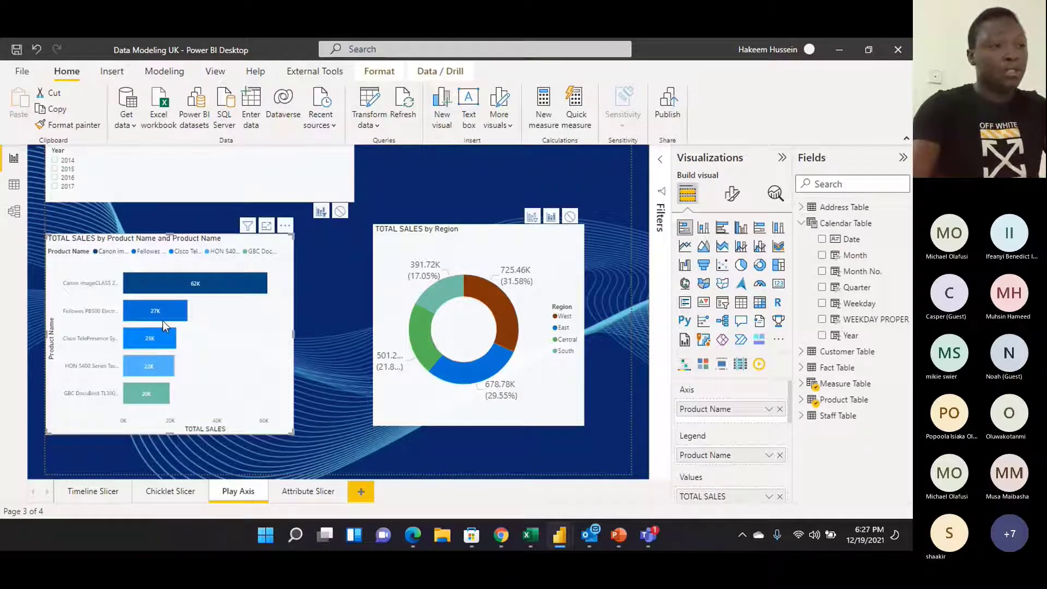
mouse_move(165, 339)
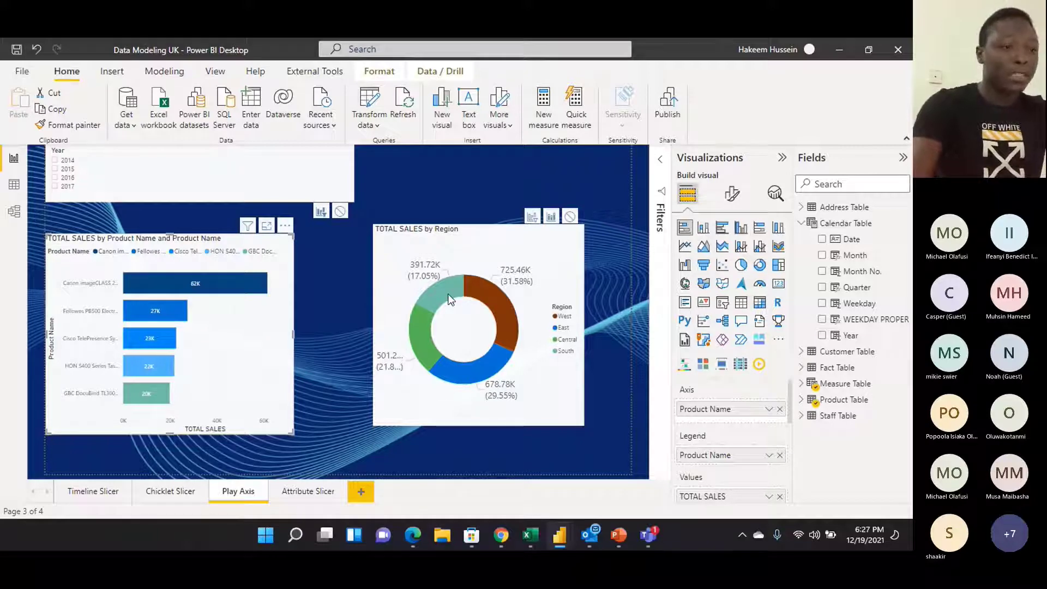
mouse_move(473, 299)
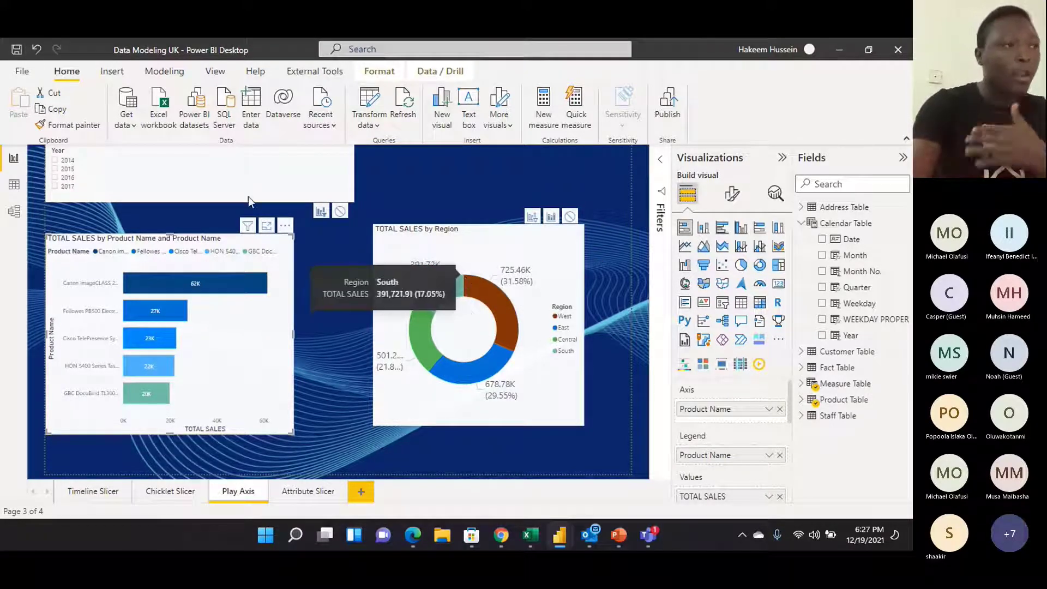
left_click(57, 161)
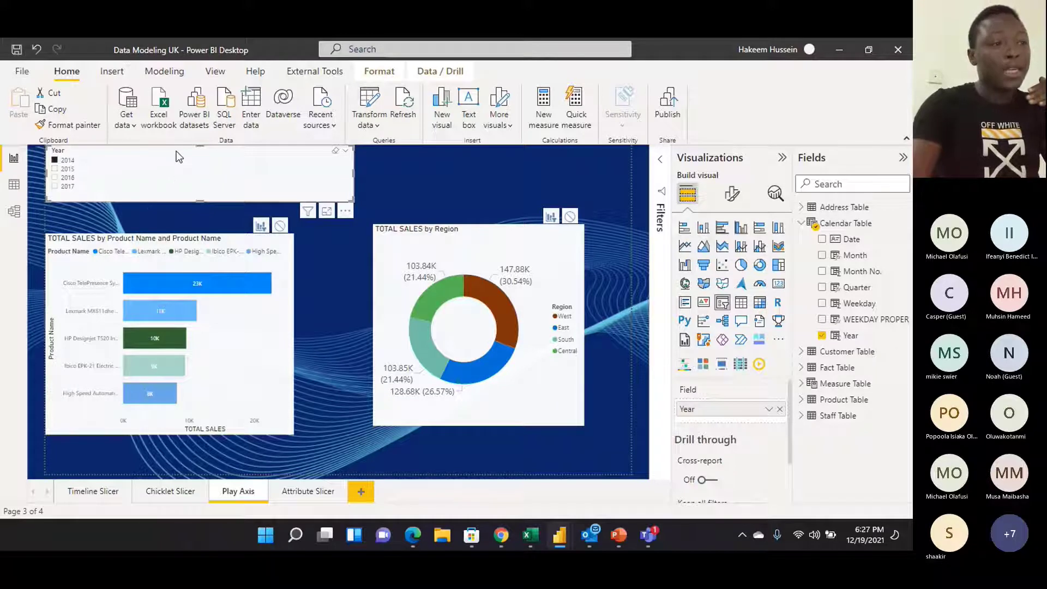
Move the Year slicer slightly right and down, convert it to the custom Play Axis visual, and widen it
left_click_drag(177, 157, 198, 159)
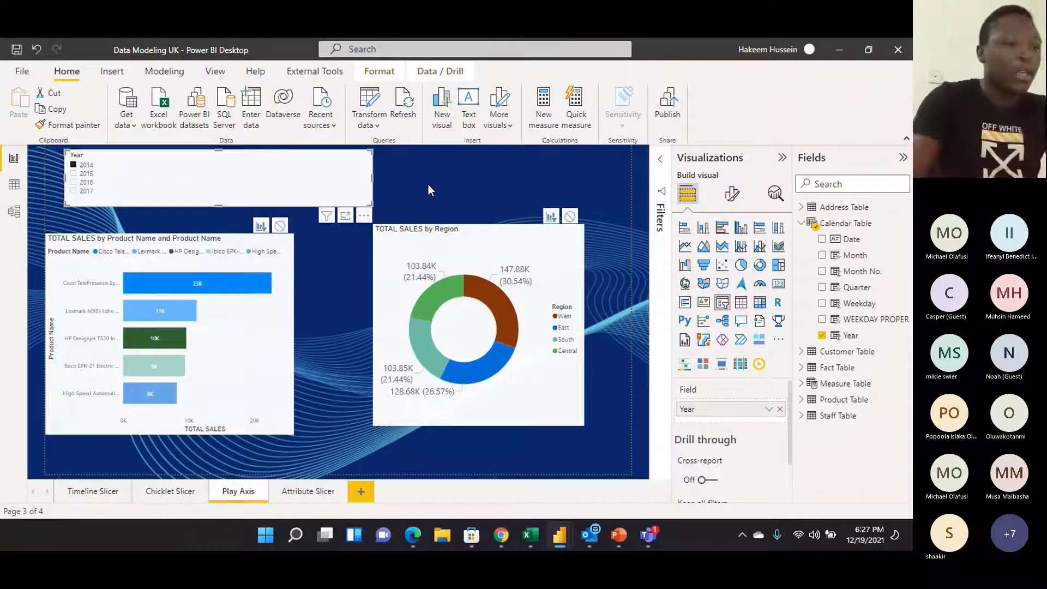
left_click(758, 367)
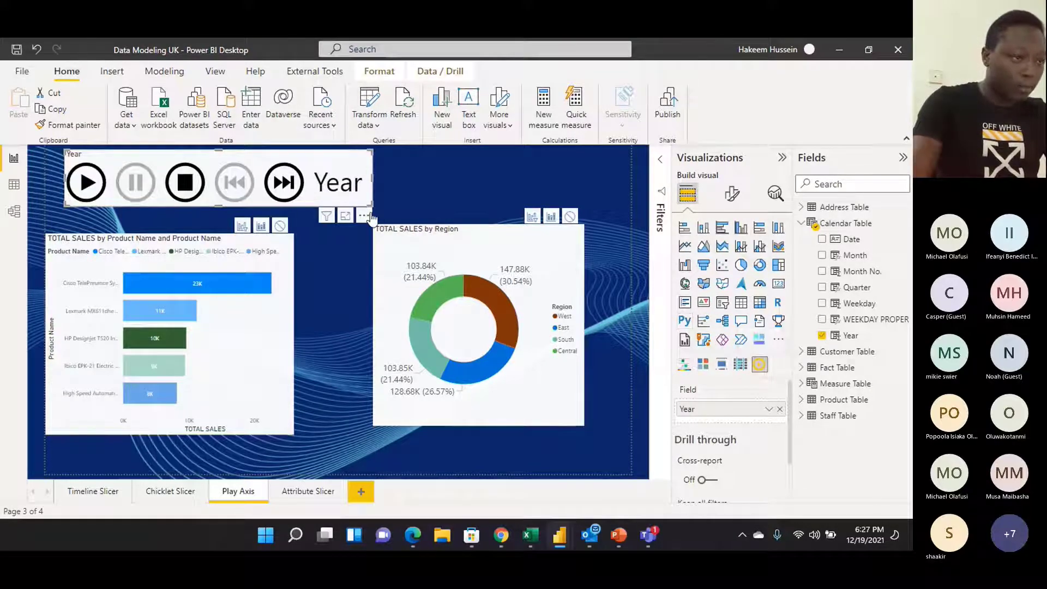
left_click_drag(373, 206, 410, 207)
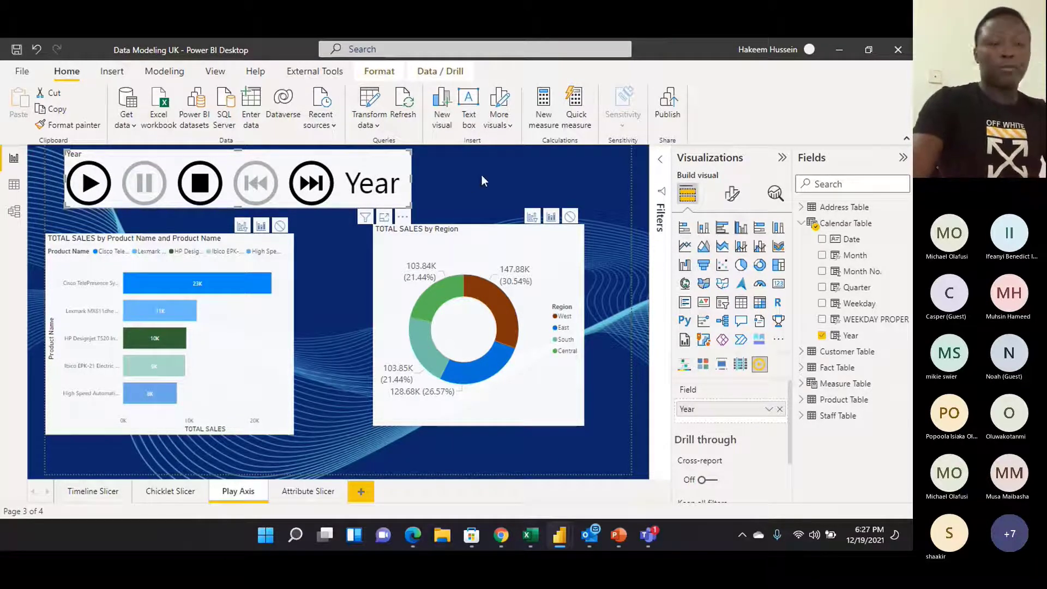
left_click(779, 338)
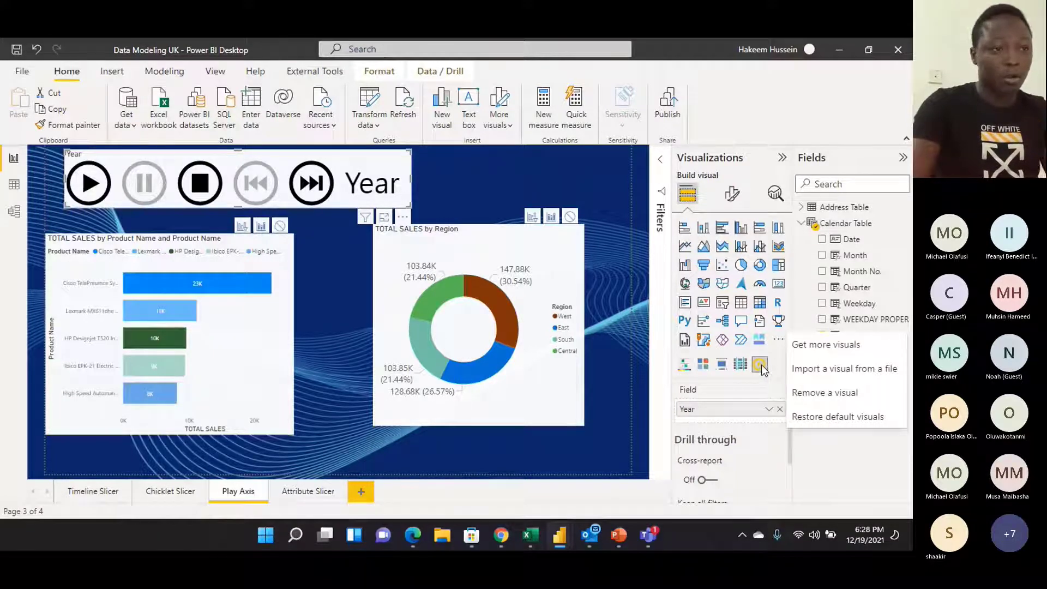
left_click(384, 162)
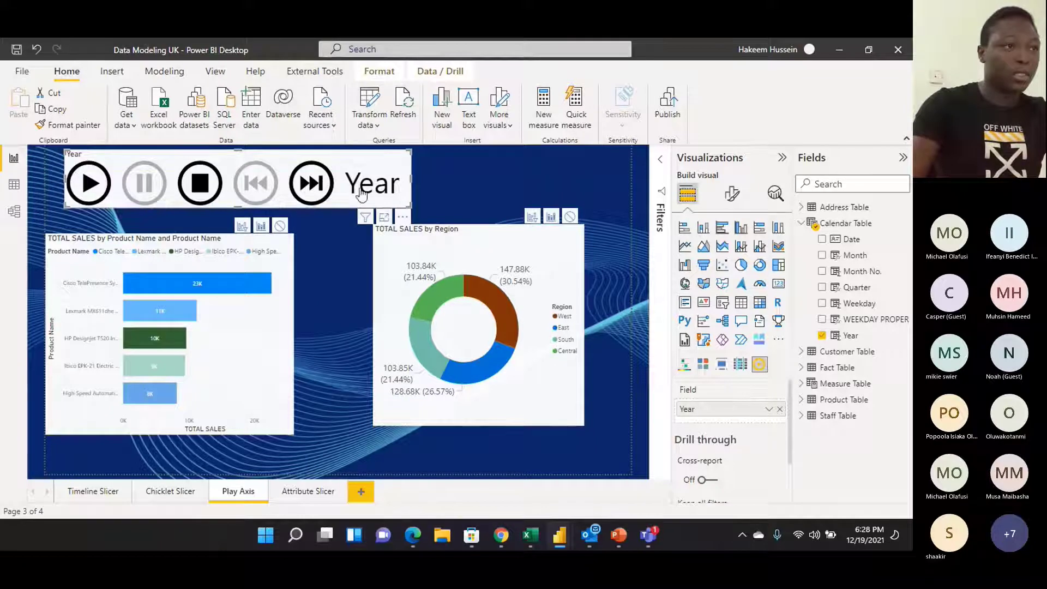
Delete the Year Play Axis visual from the page and bring up the list of imported visuals available for removal
left_click(403, 218)
left_click(443, 265)
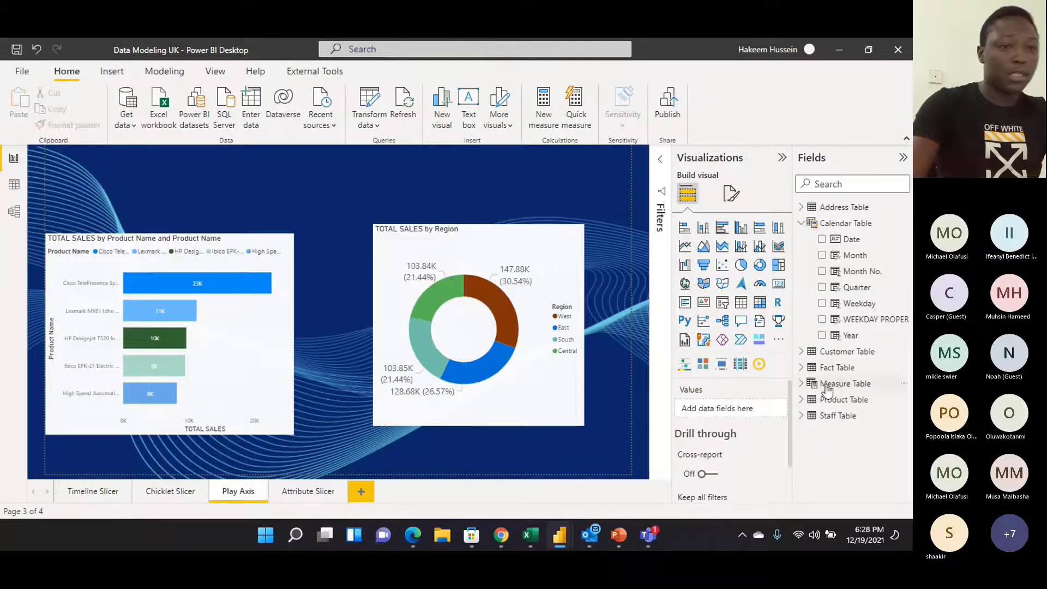
right_click(761, 368)
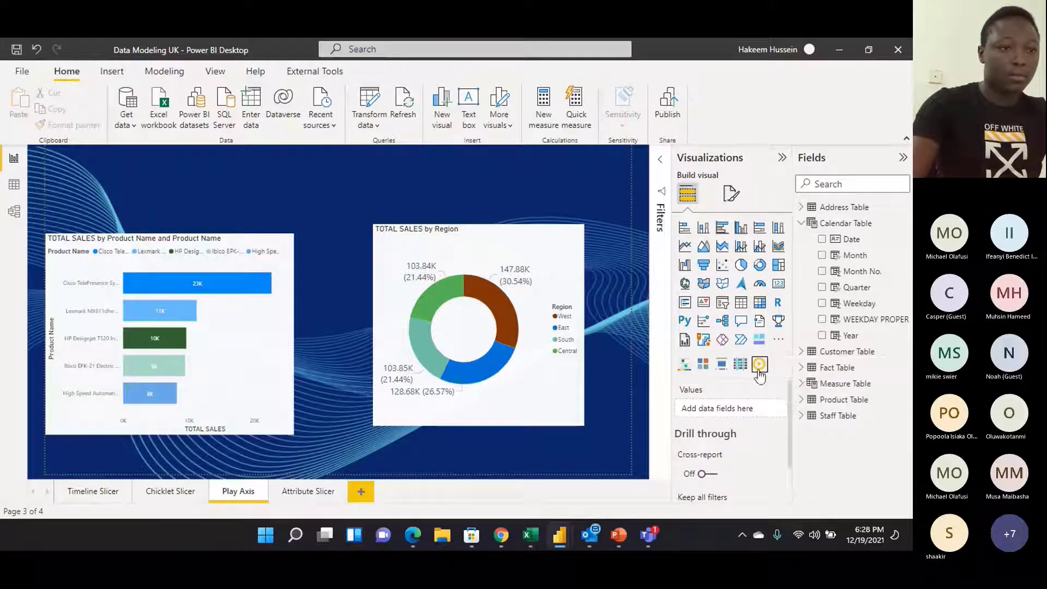
left_click(779, 340)
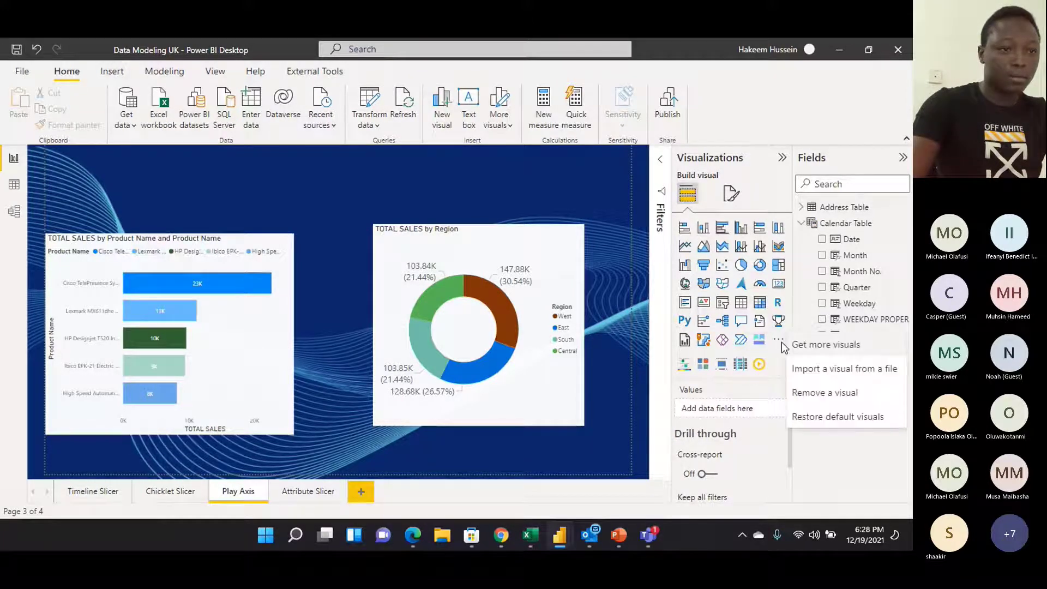
left_click(823, 394)
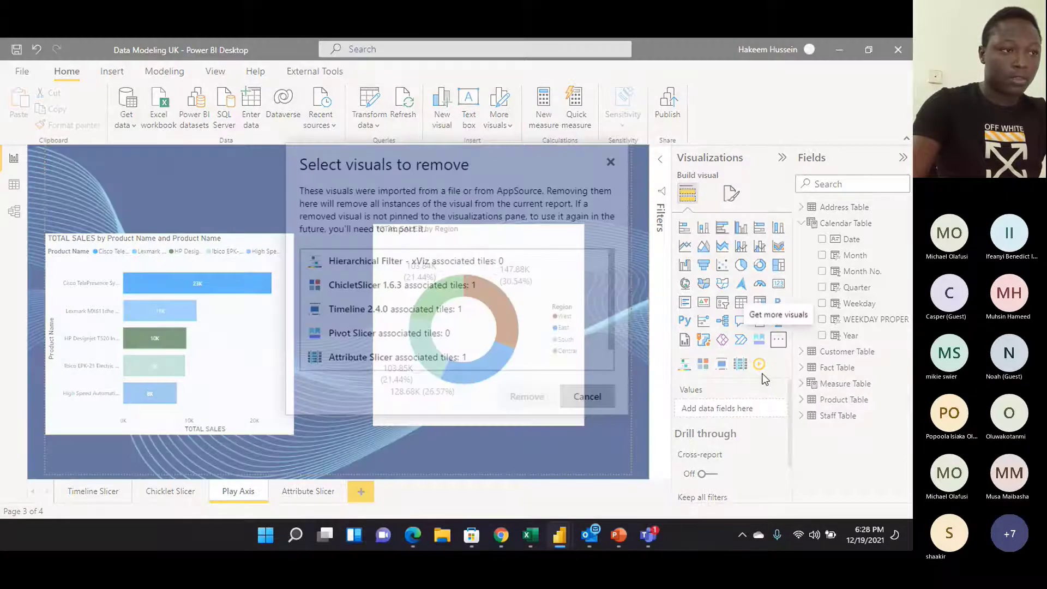
scroll(607, 314, "down", 1)
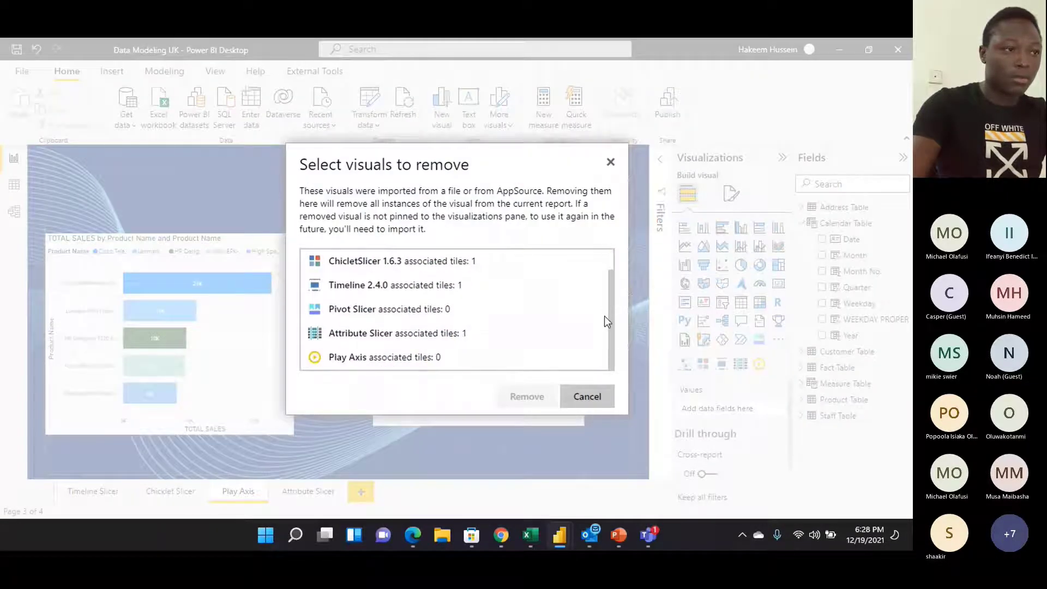
scroll(605, 316, "up", 1)
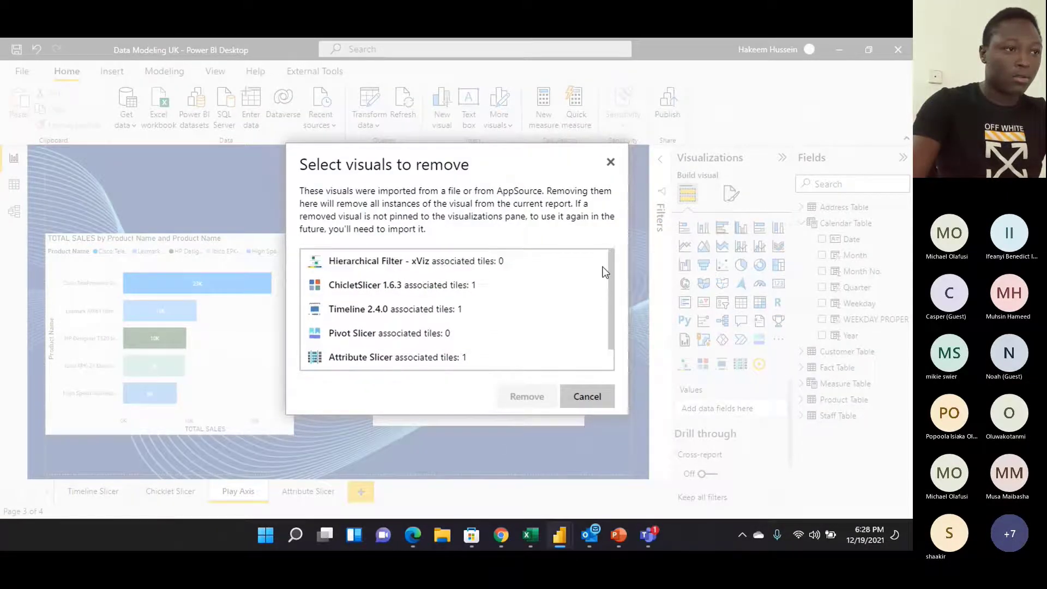
Remove the Hierarchical Filter - xViz, ChicletSlicer, Timeline, Pivot Slicer and Play Axis custom visuals from the report, keeping Attribute Slicer
left_click(379, 266)
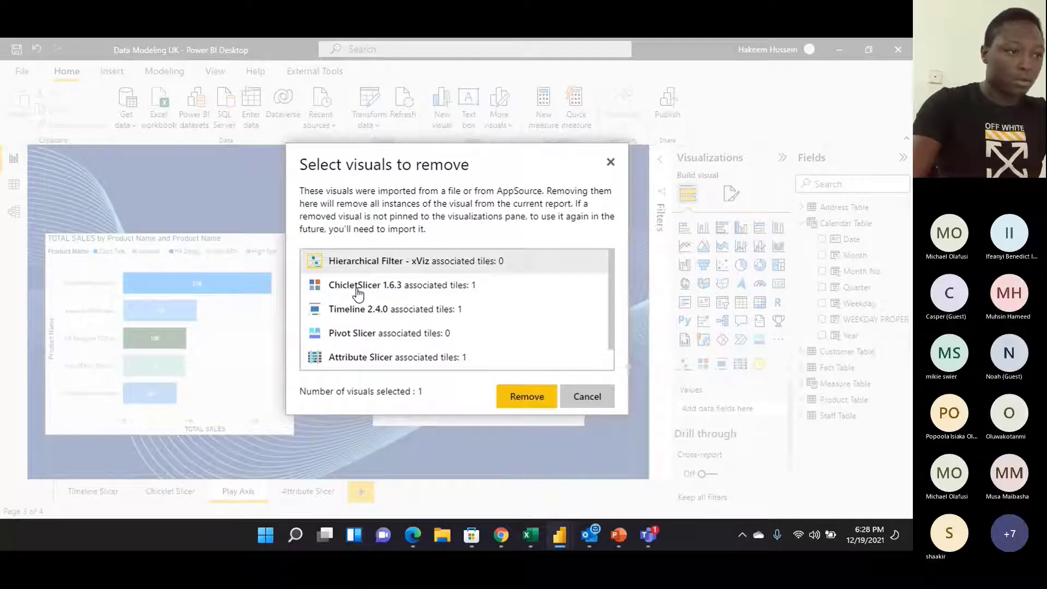
scroll(359, 286, "down", 1)
left_click(363, 268)
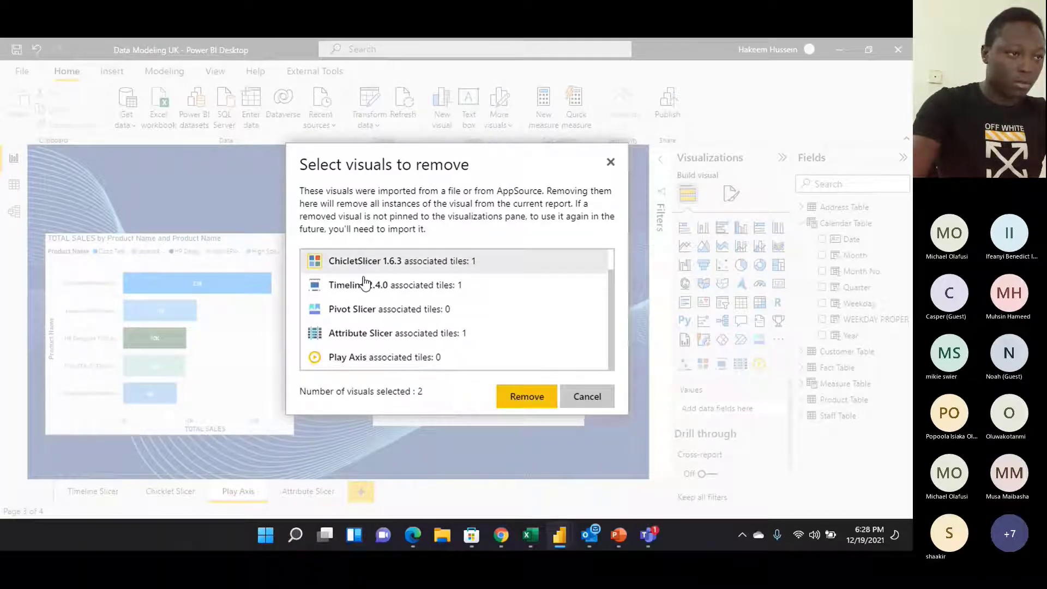
left_click(364, 283)
left_click(350, 312)
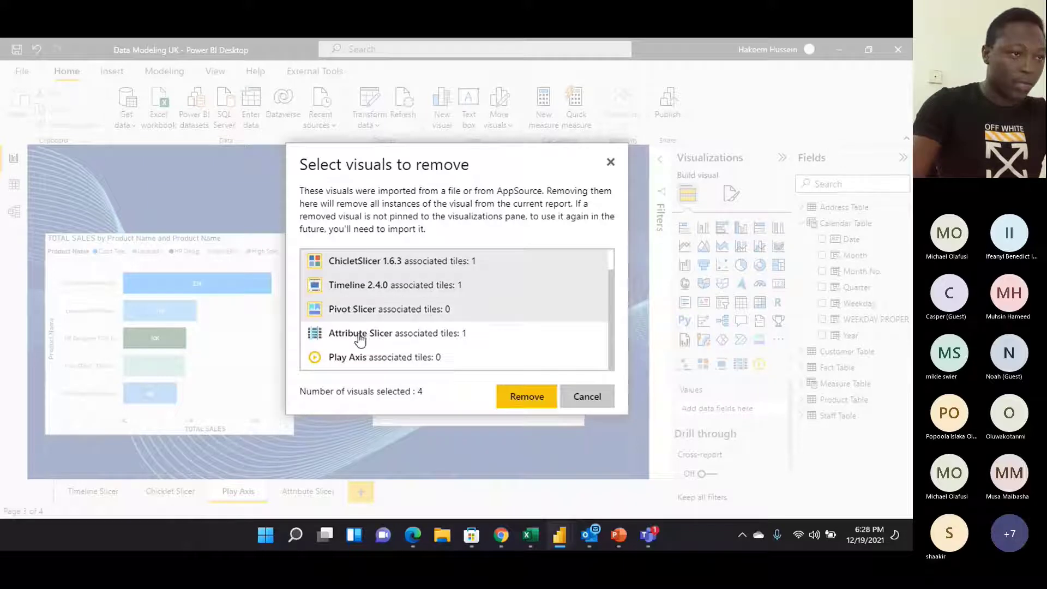
left_click(326, 338)
left_click(326, 338)
left_click(337, 361)
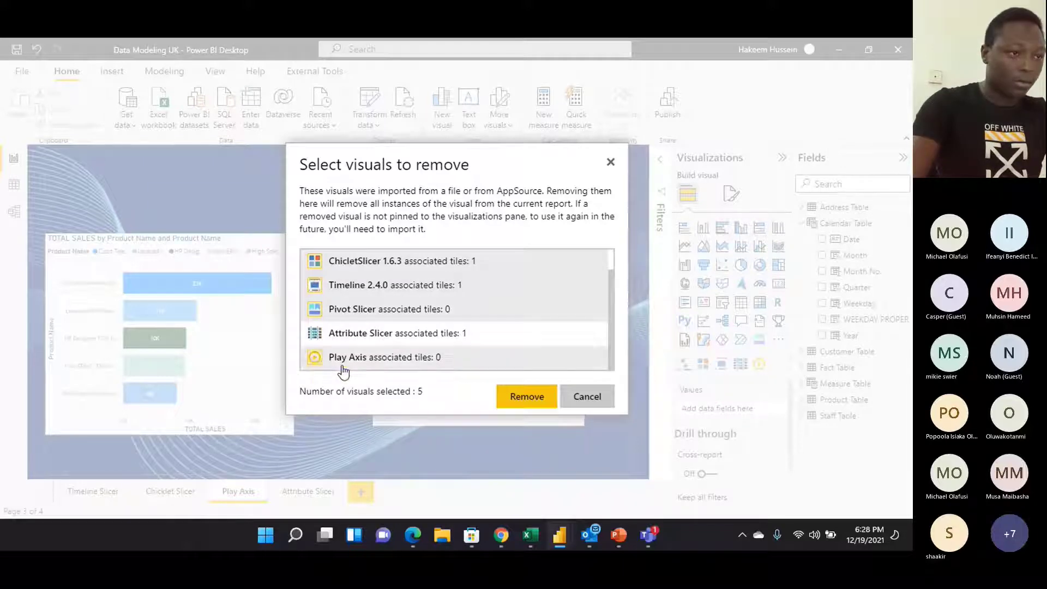
left_click(527, 396)
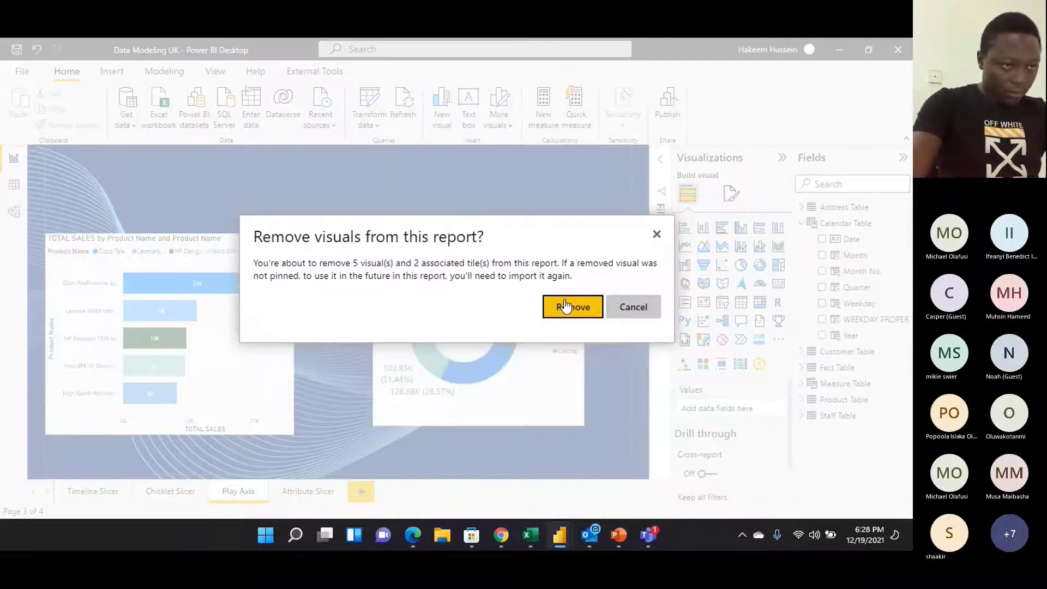
left_click(565, 306)
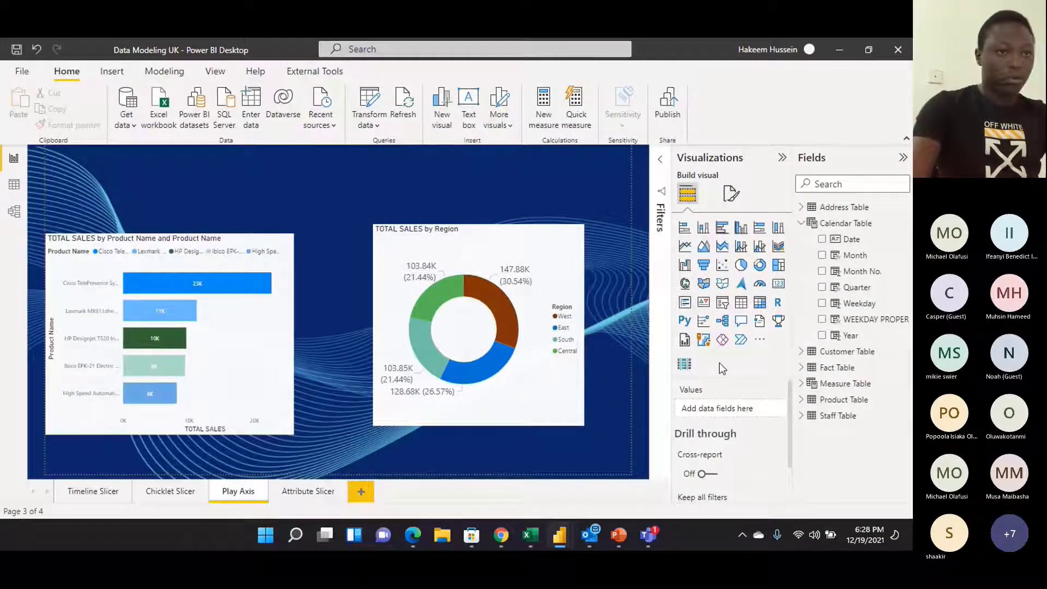
Search the Power BI visuals gallery for Play Axis and import the Play Axis (Dynamic Slicer) visual by mprozil into the report
left_click(759, 339)
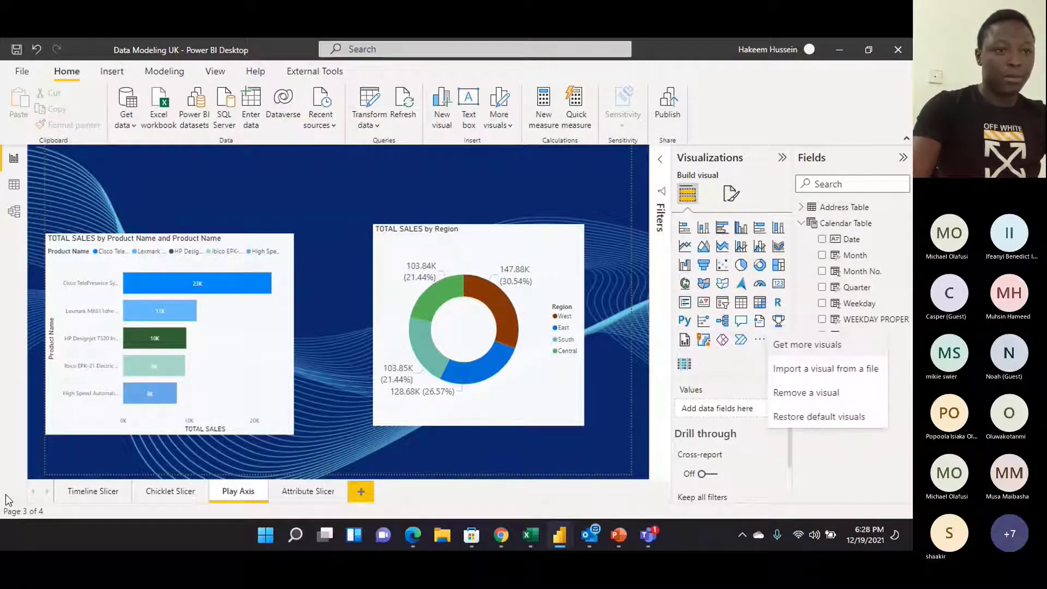
left_click(808, 344)
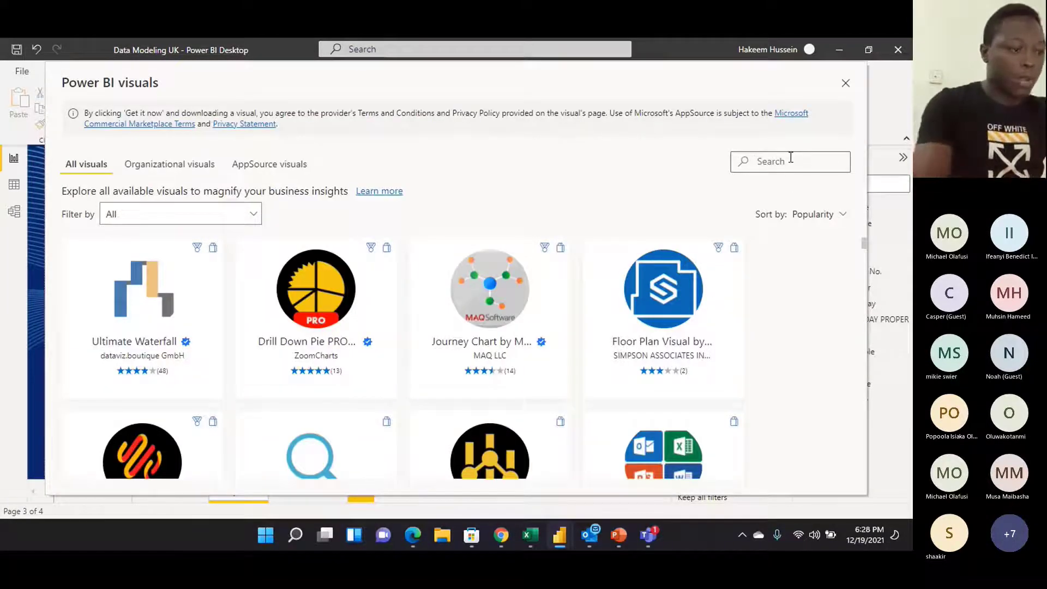
type("Play Axo")
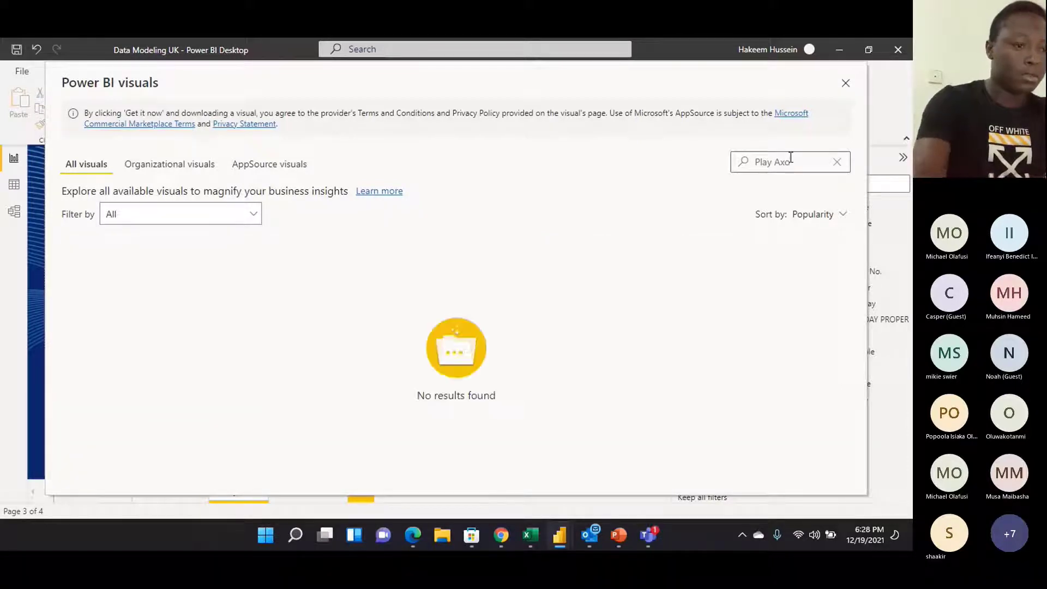
key("BackSpace")
type("i")
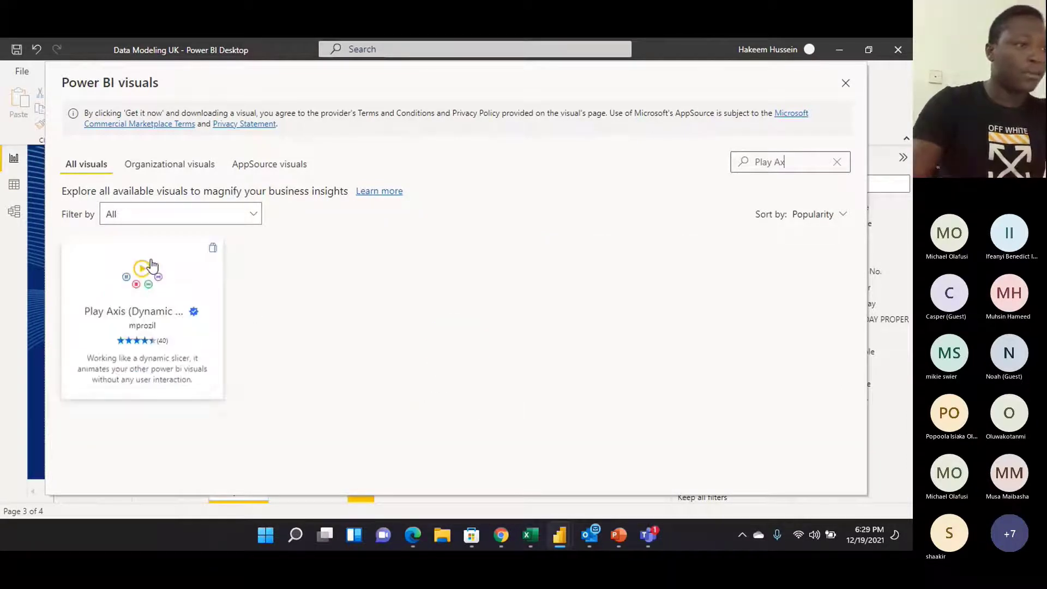
left_click(147, 288)
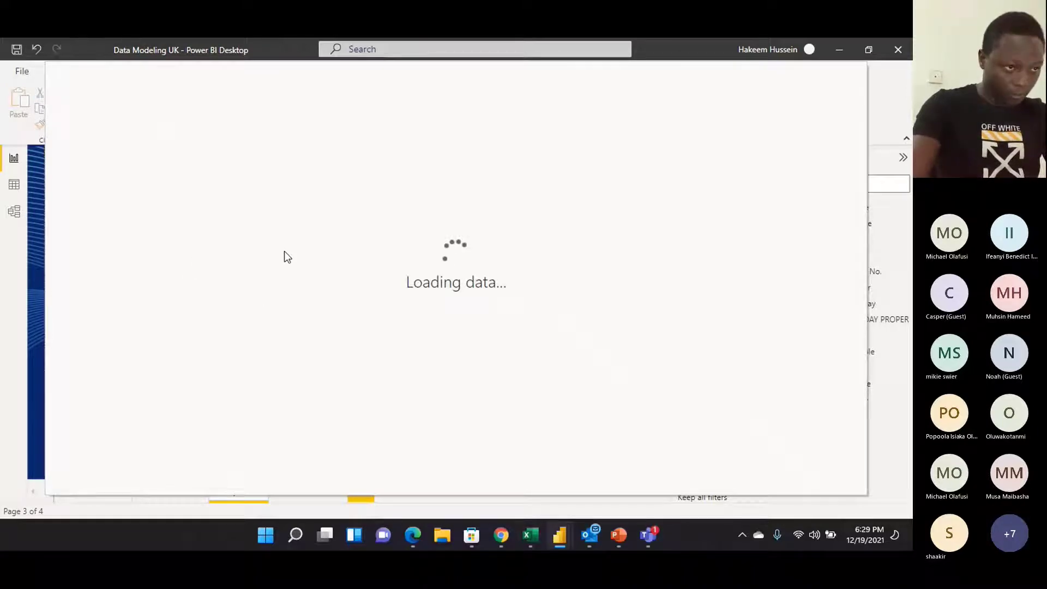
scroll(248, 238, "down", 1)
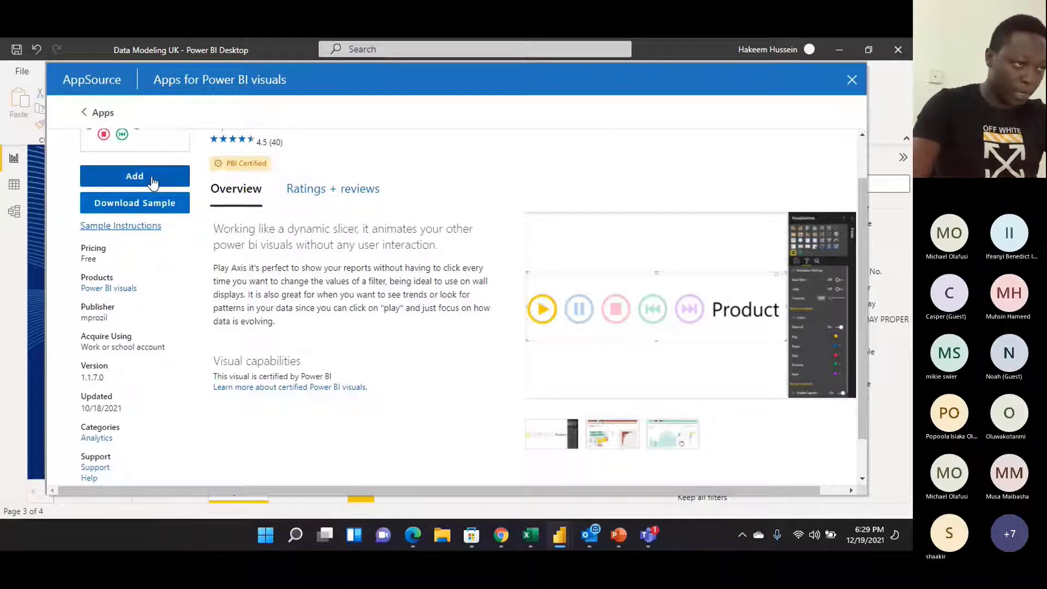
scroll(163, 202, "up", 1)
left_click(163, 230)
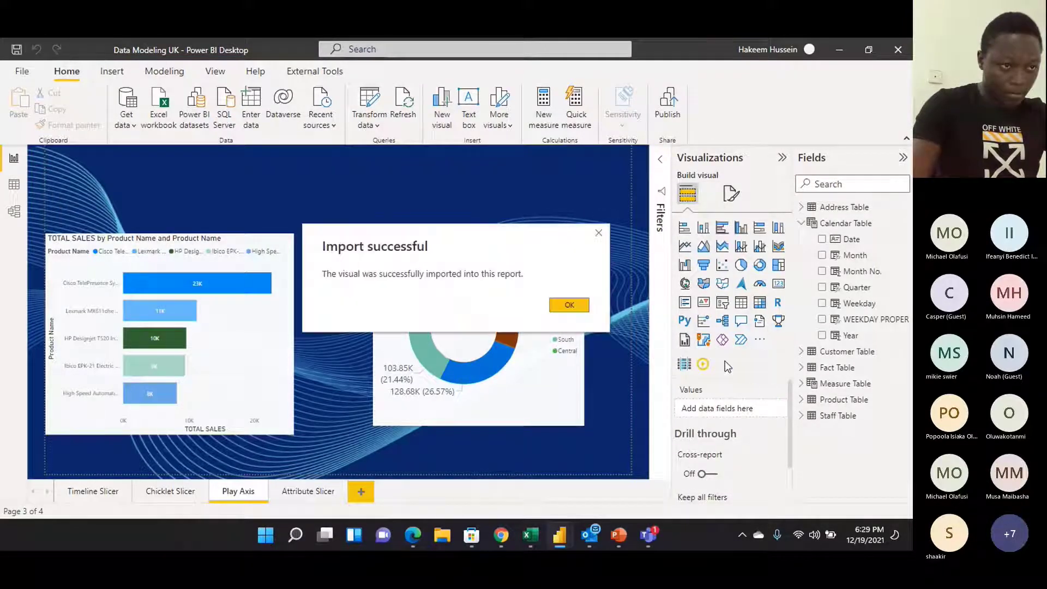
key("Return")
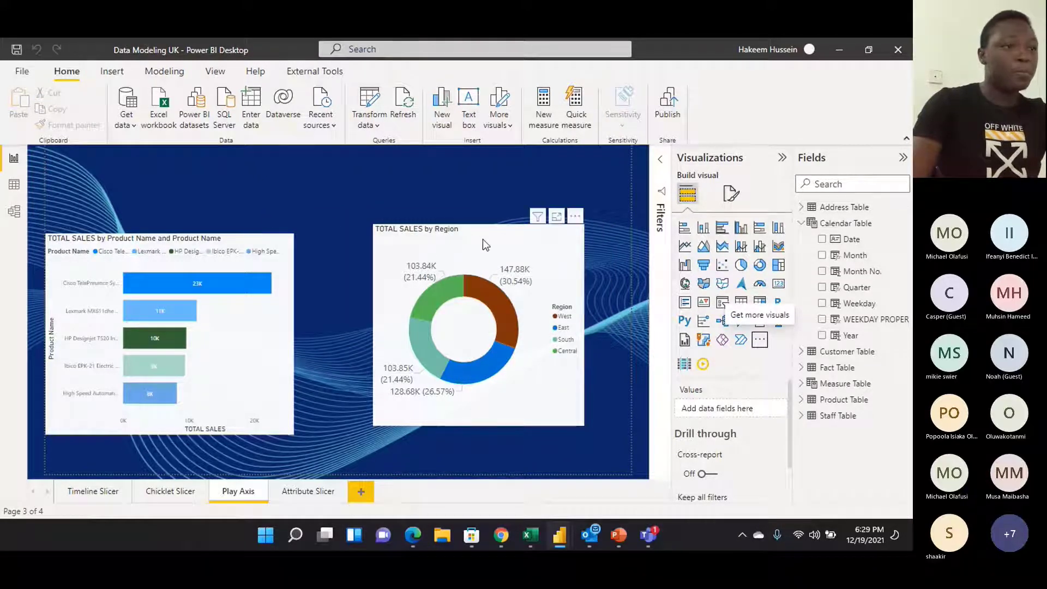
Align the top of the TOTAL SALES by Region donut chart with the bar chart and add a short Play Axis visual centred above both
left_click_drag(482, 239, 493, 256)
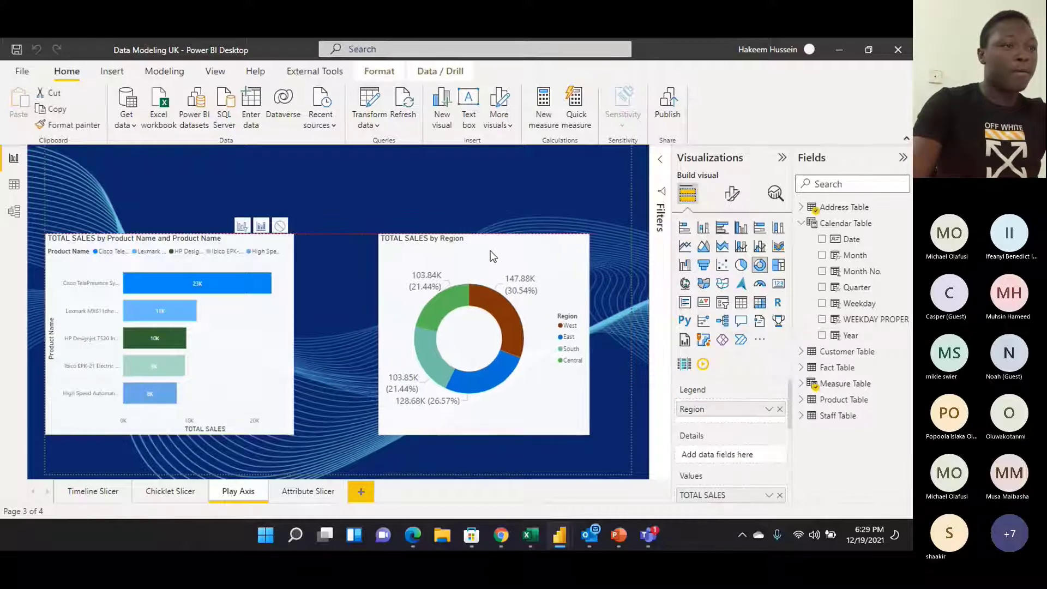
left_click(456, 173)
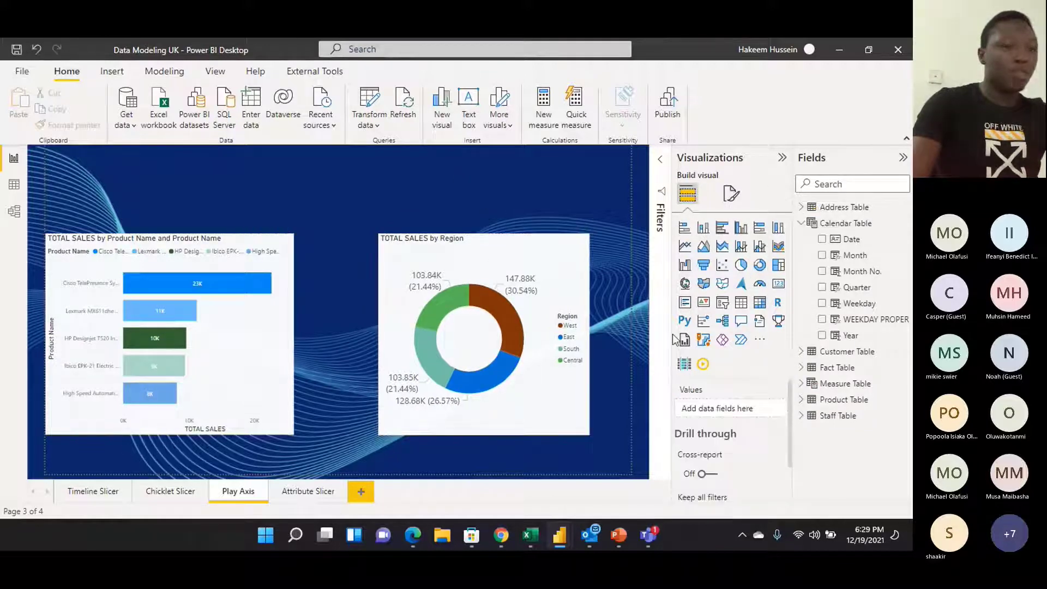
left_click(703, 365)
left_click_drag(175, 348, 178, 210)
left_click_drag(182, 149, 355, 146)
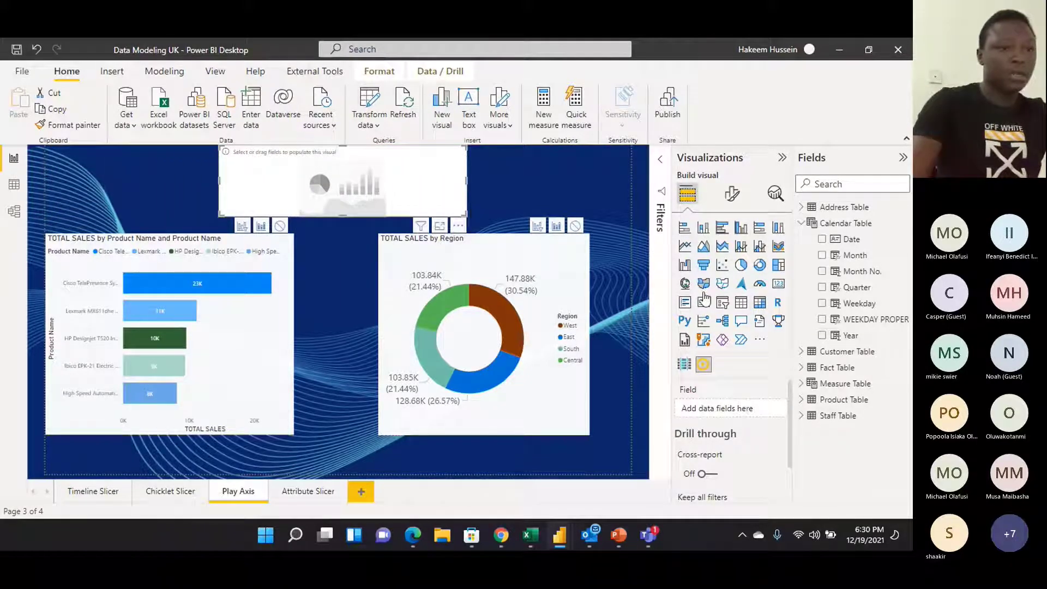
Assign the Calendar Table's Year field to the Play Axis visual and lower its upper edge slightly so it fits on the page
left_click_drag(849, 335, 725, 409)
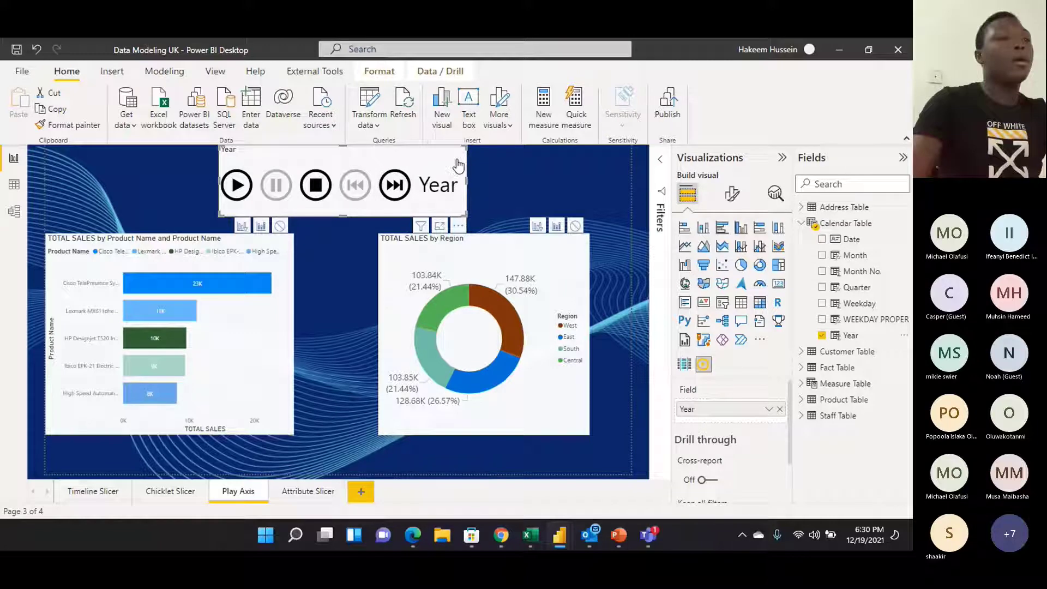
left_click(519, 156)
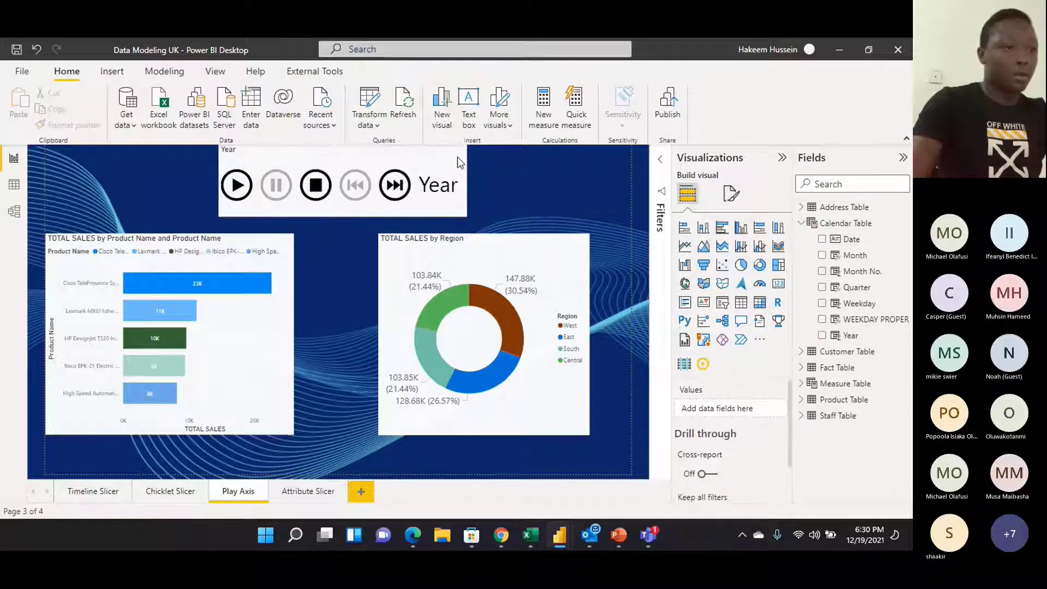
left_click(436, 160)
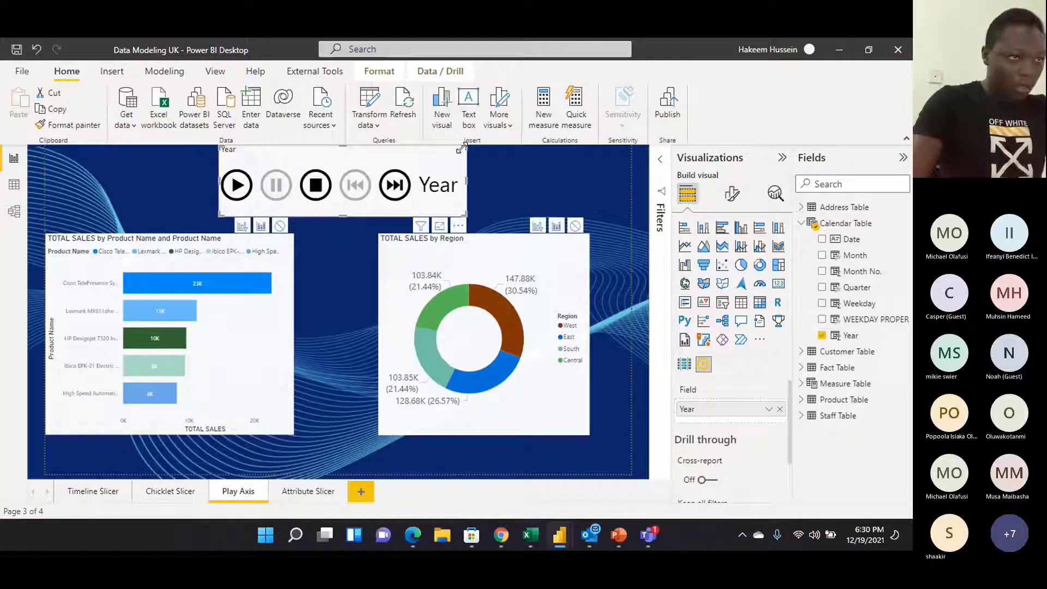
left_click_drag(461, 149, 464, 156)
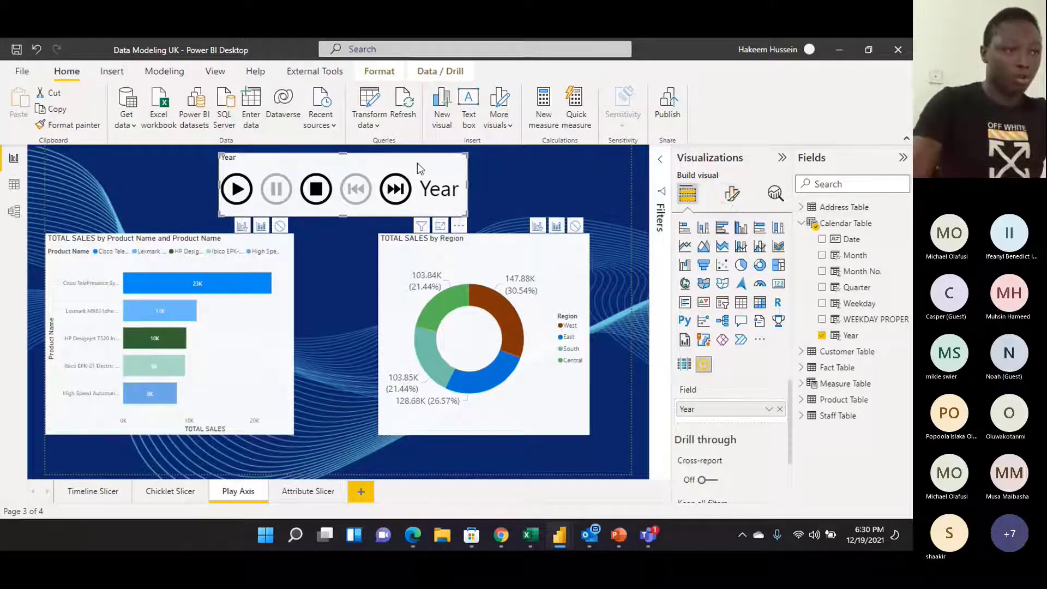
Set the Play Axis animation time to 2000 ms and turn on Show all for its button colors
left_click(731, 195)
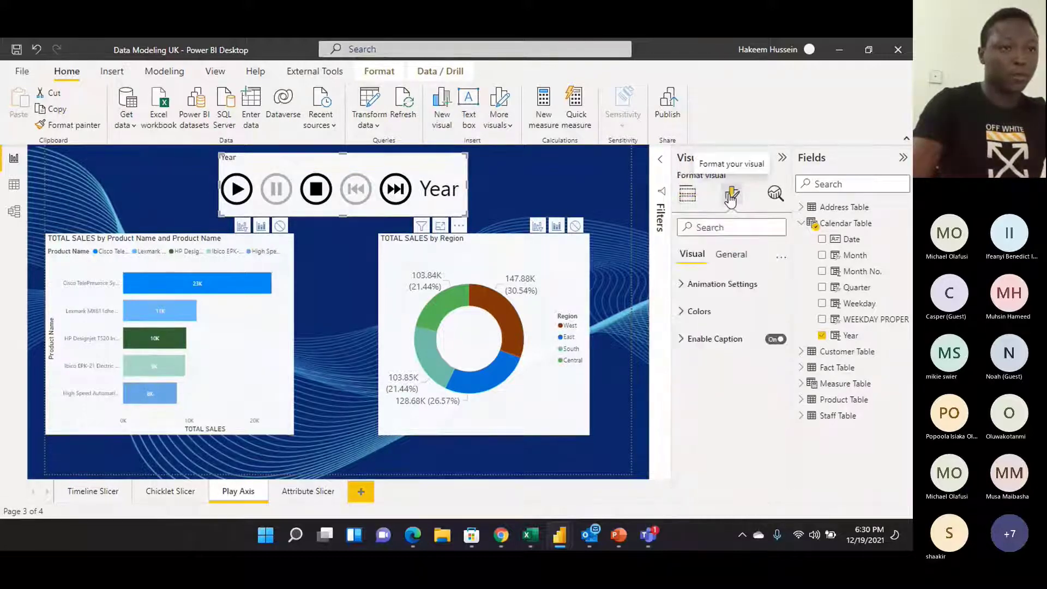
left_click(683, 287)
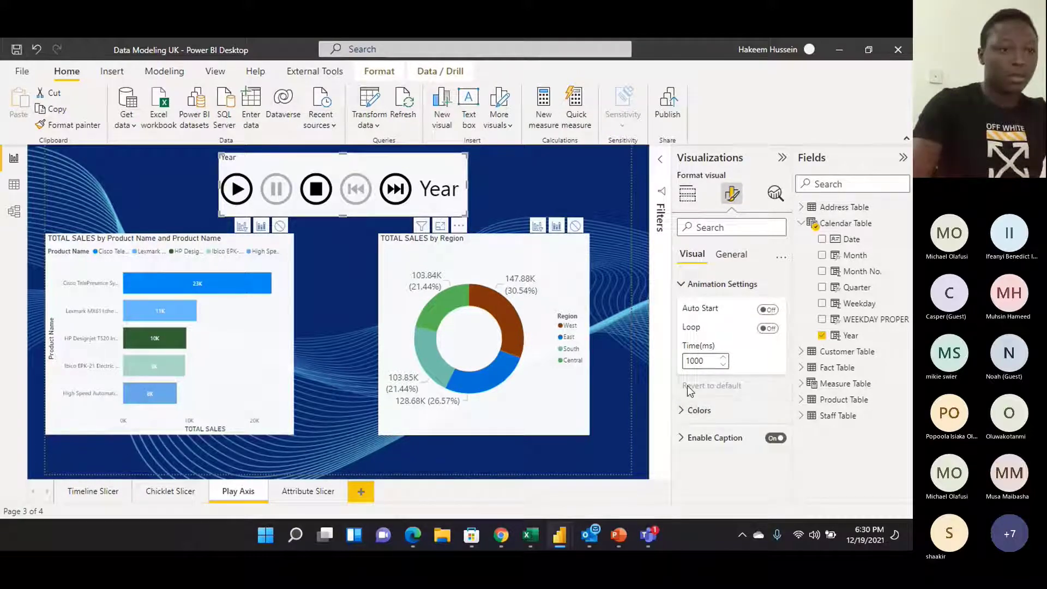
left_click(716, 360)
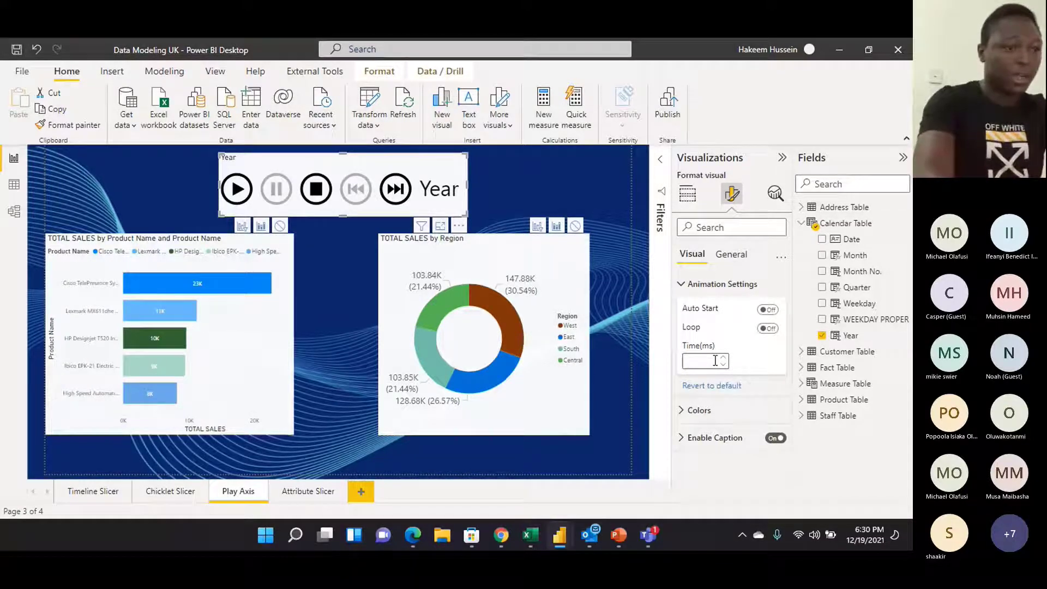
type("2000")
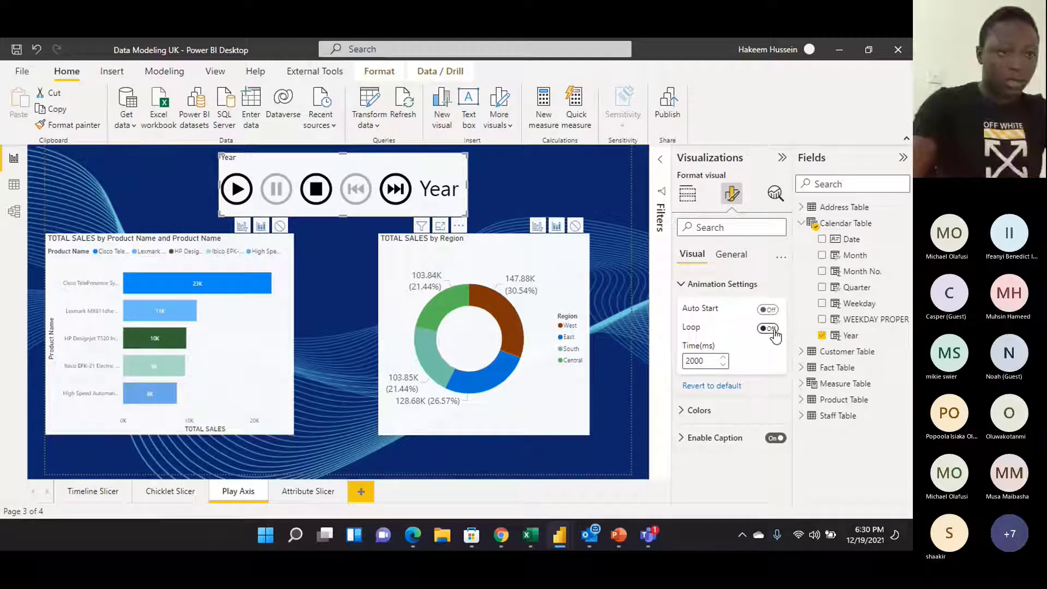
left_click(682, 414)
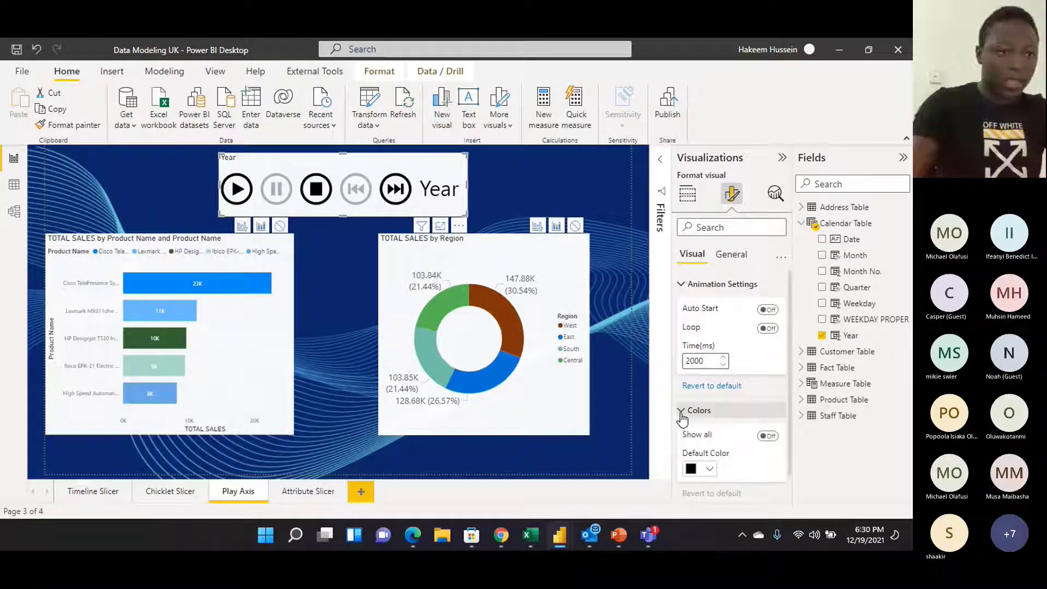
left_click(769, 409)
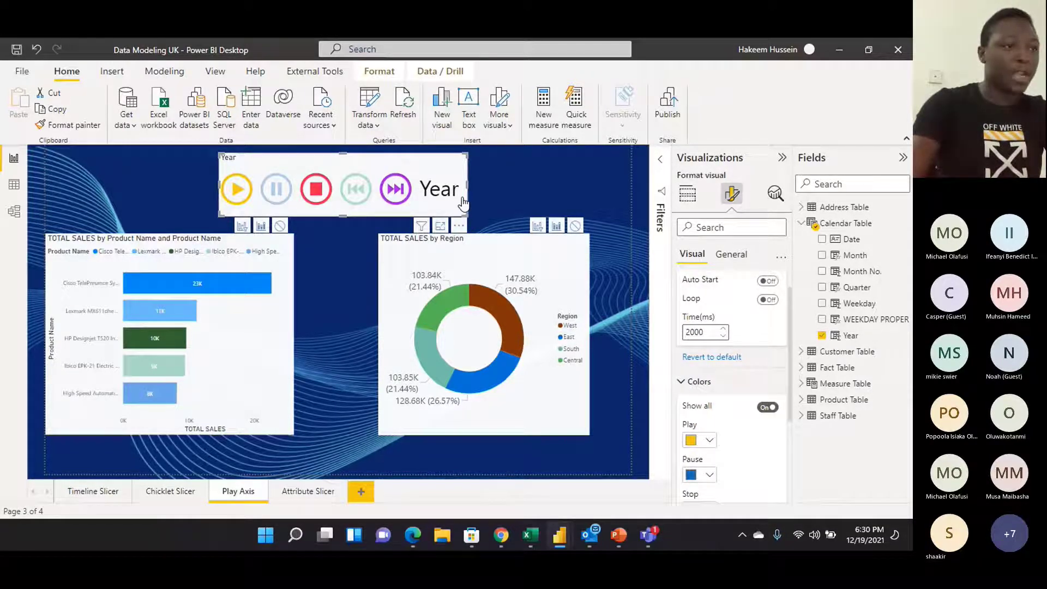
Make the Play Axis visual slightly wider and shorter, and start its Year animation across the charts
left_click_drag(467, 216, 480, 200)
left_click(513, 189)
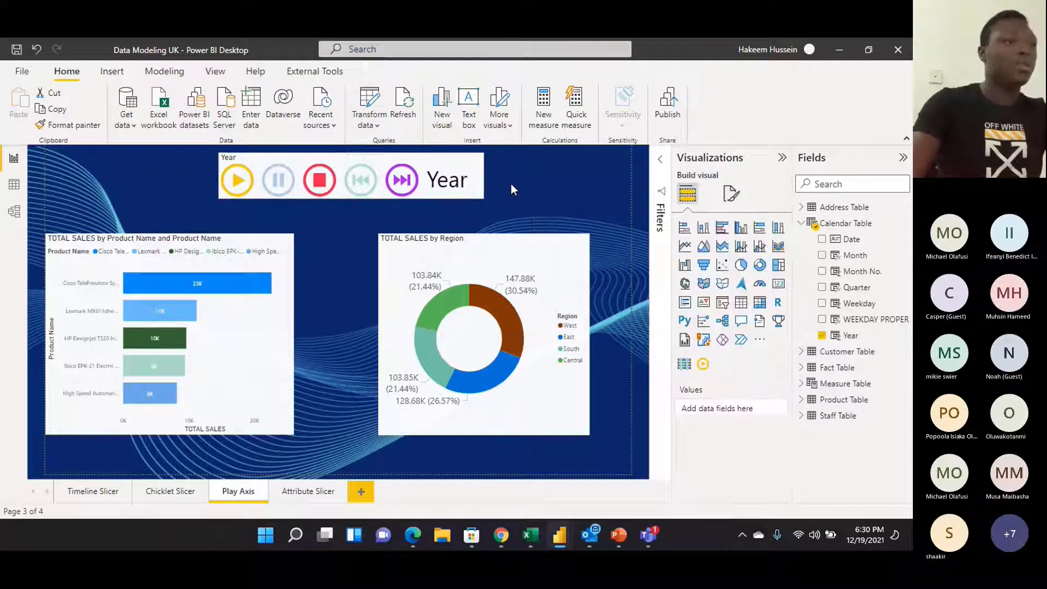
left_click(236, 183)
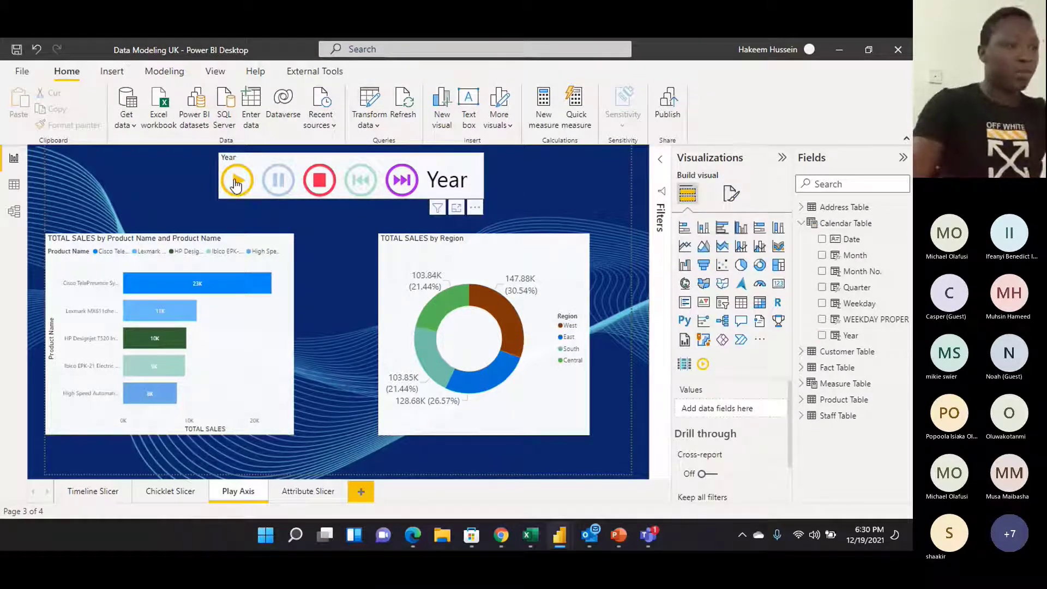
Play the Year animation on the Play Axis visual and watch the bar and donut charts change
left_click(235, 183)
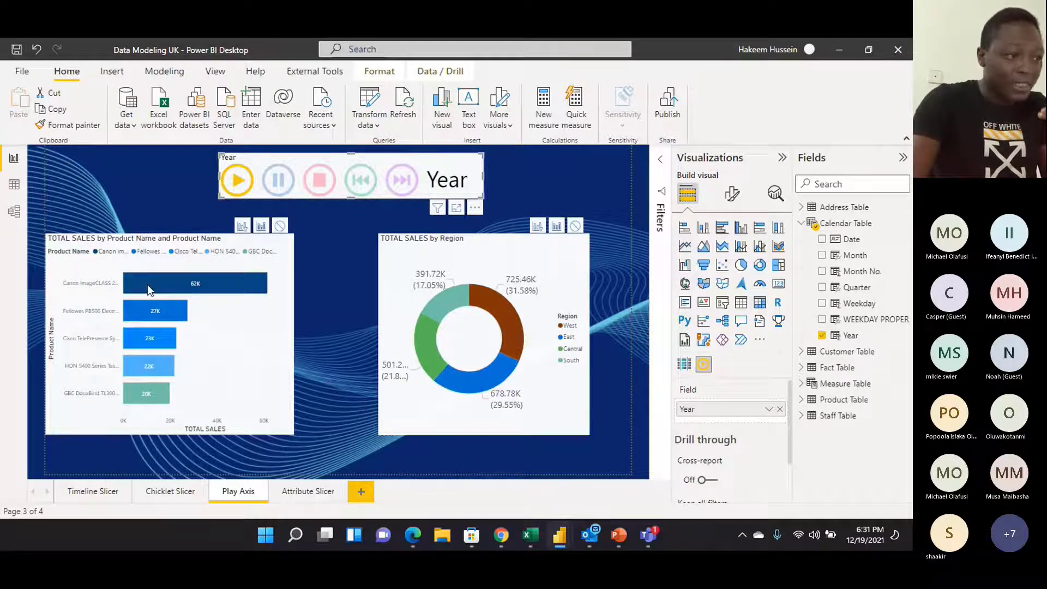
mouse_move(83, 293)
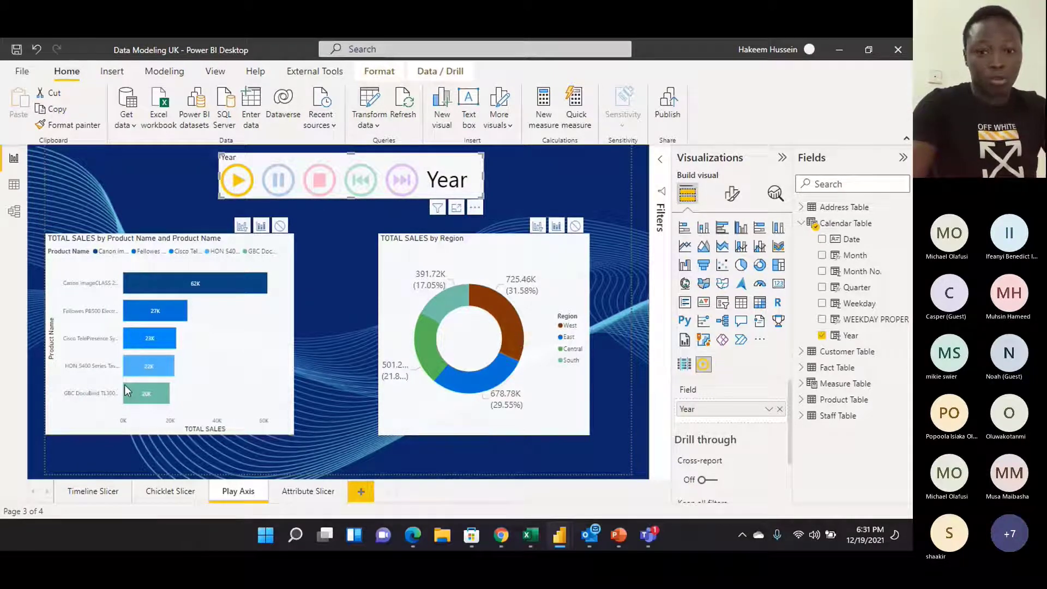
mouse_move(125, 390)
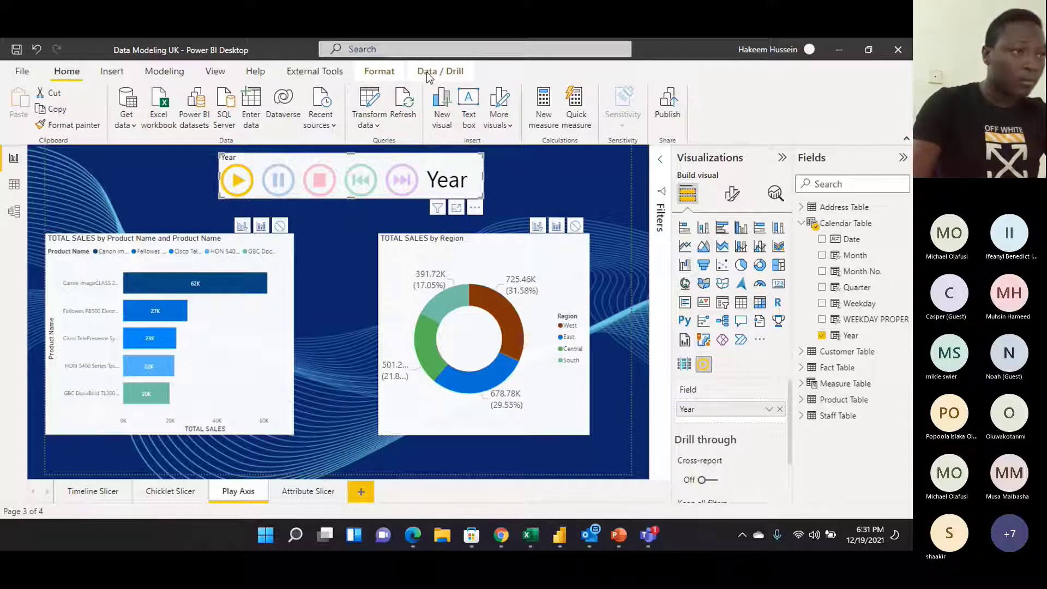
left_click(839, 54)
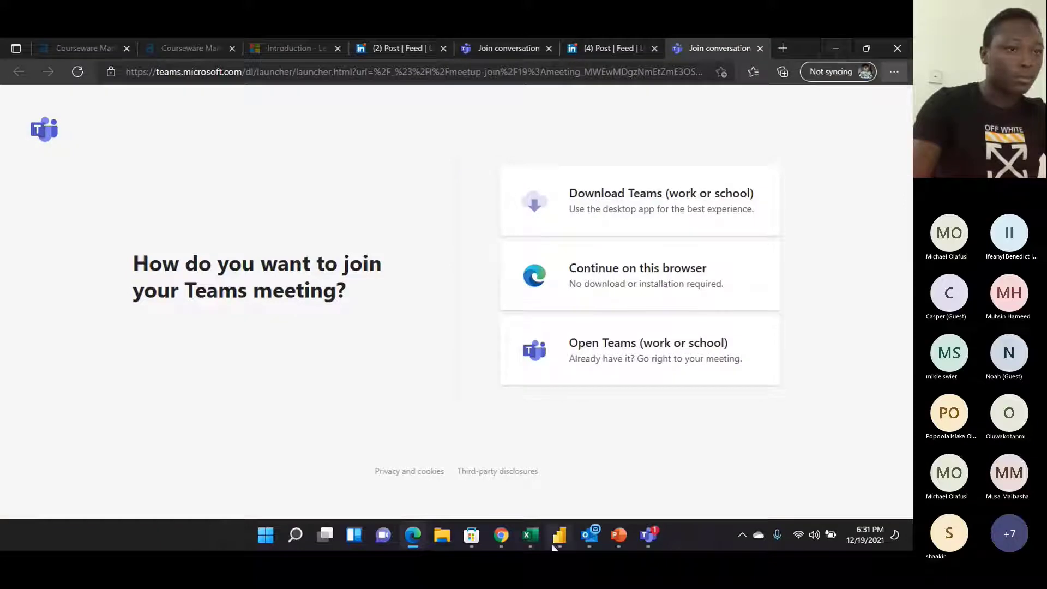
mouse_move(556, 536)
left_click(599, 472)
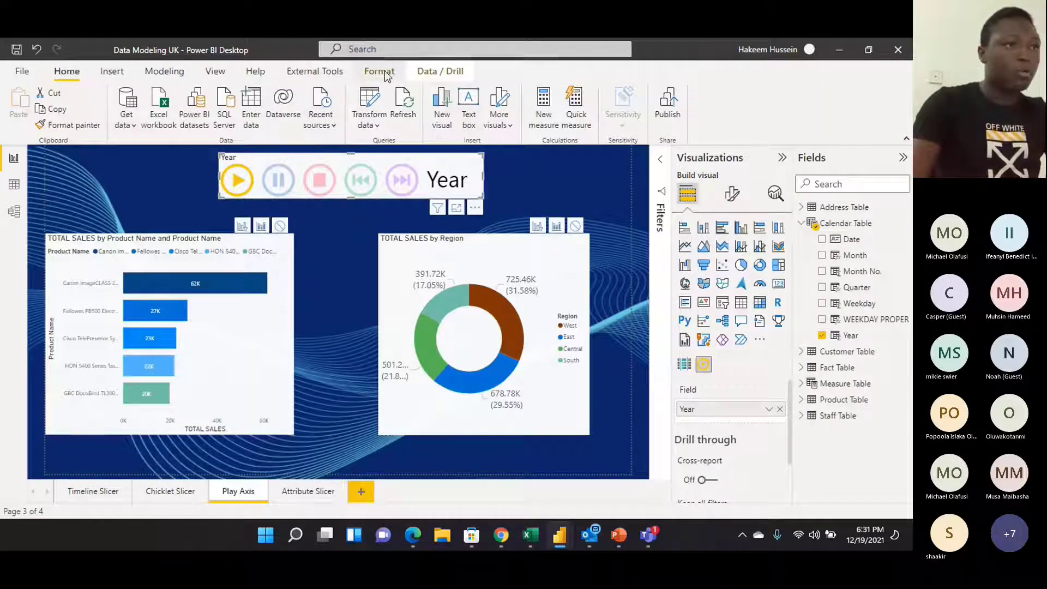
Turn Edit interactions off and back on for the Play Axis visual, replay its Year animation, and deselect it
left_click(384, 72)
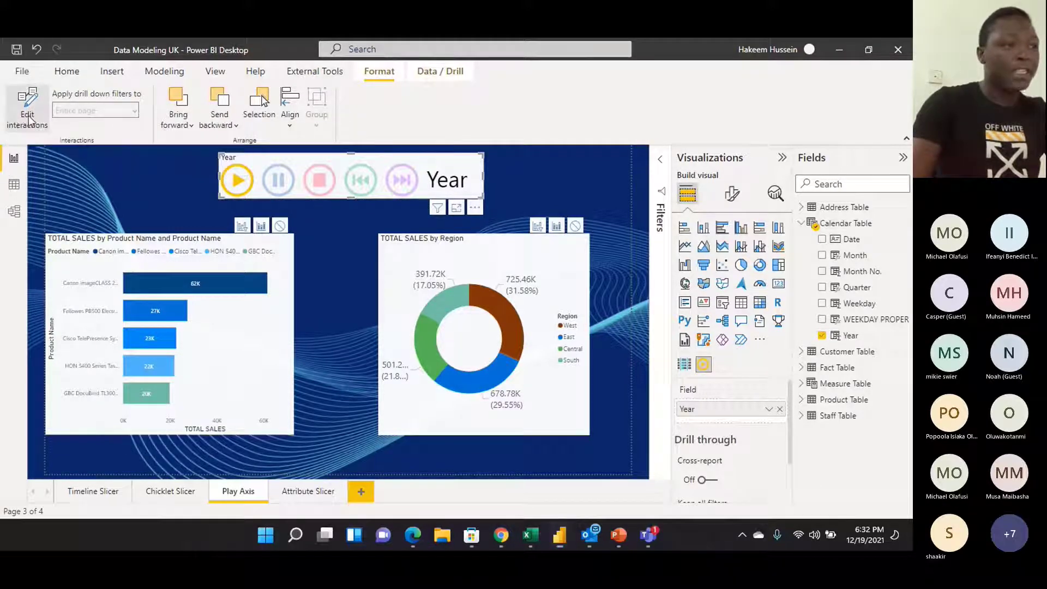
left_click(17, 107)
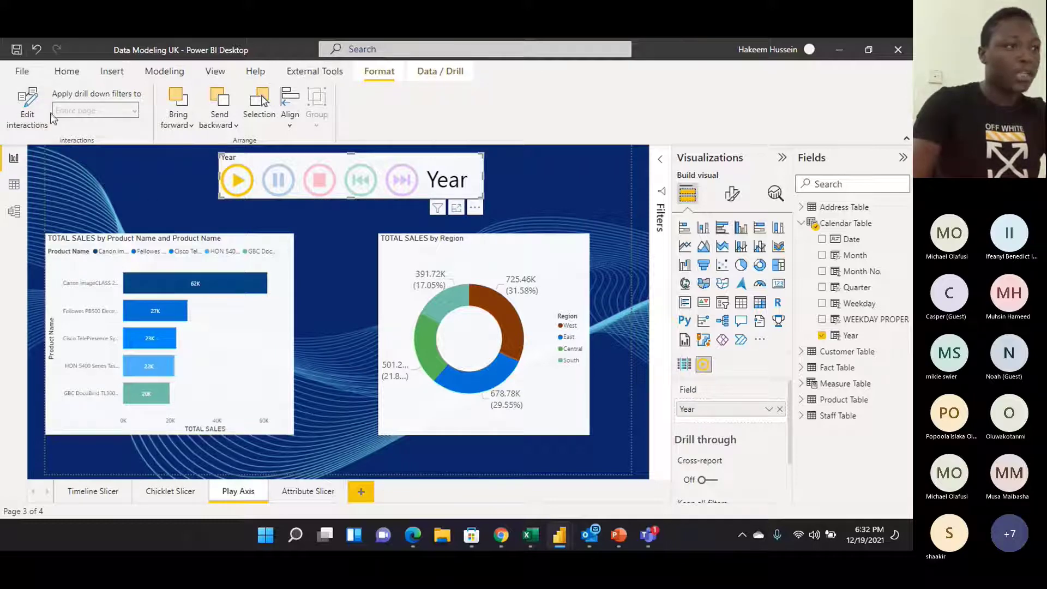
left_click(32, 110)
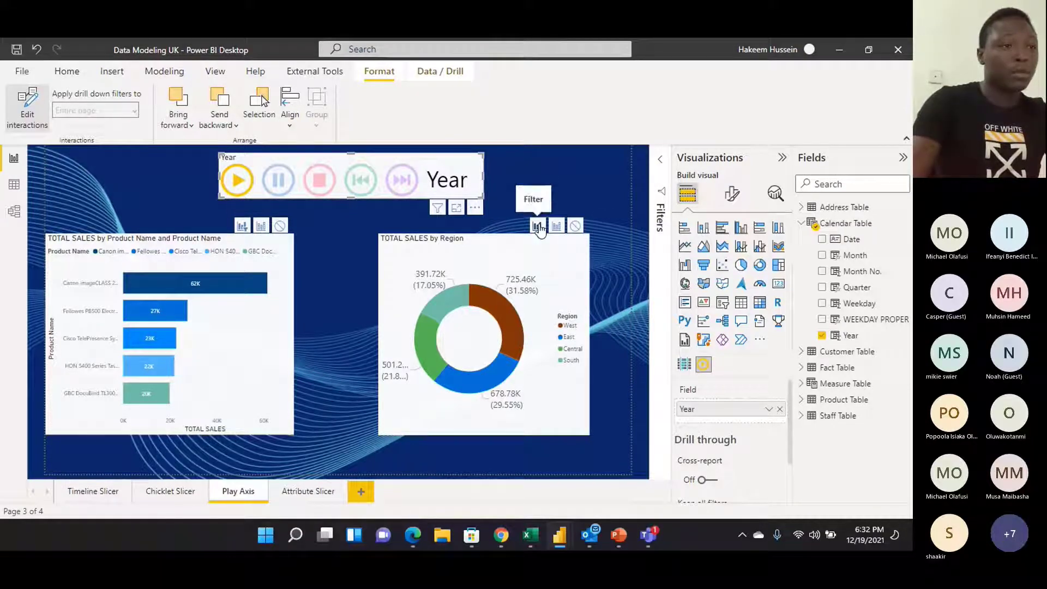
left_click(238, 181)
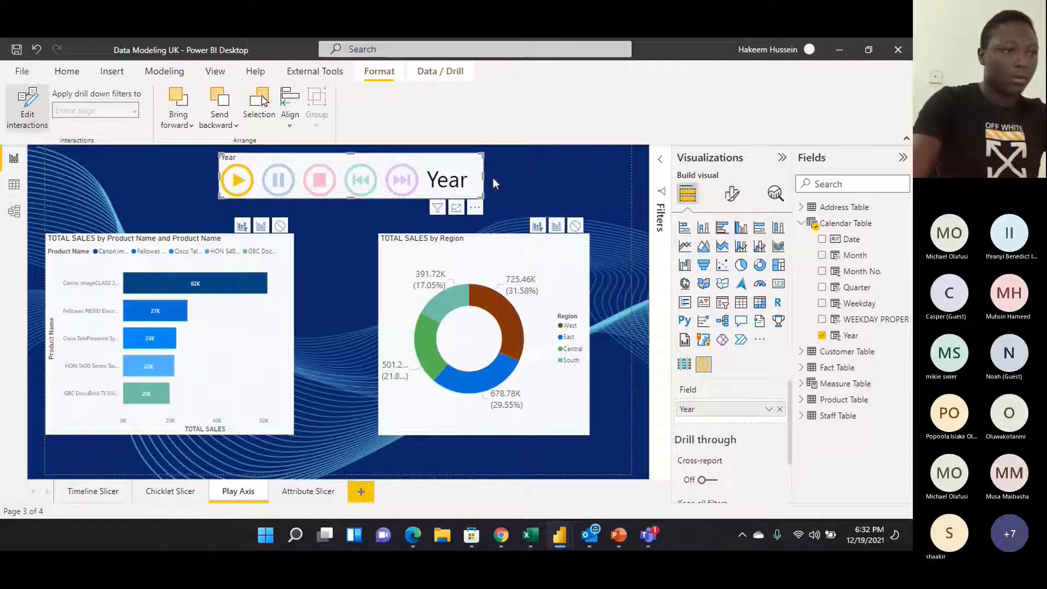
left_click(519, 163)
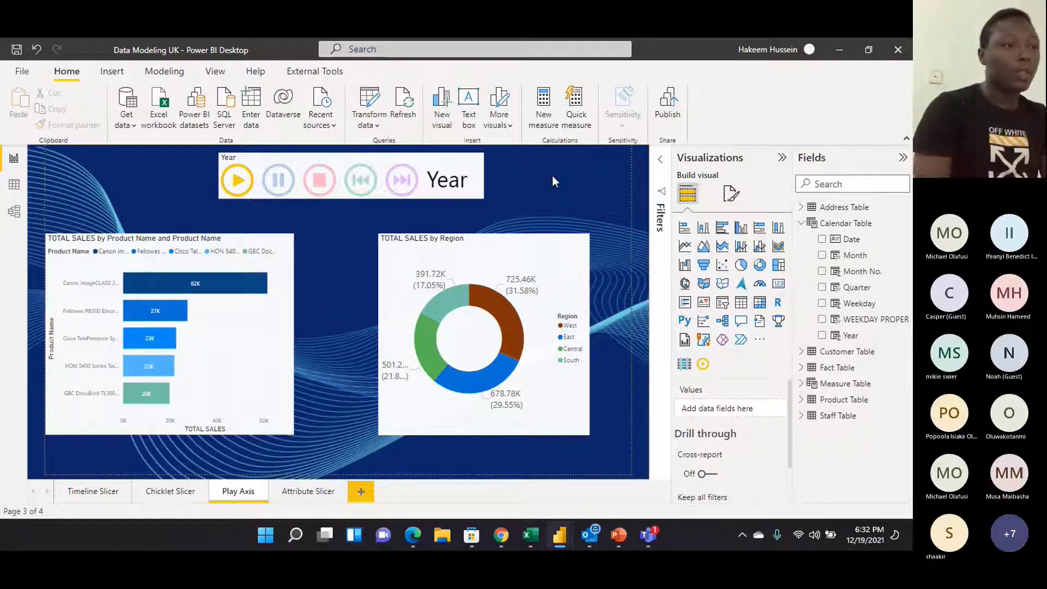
Review the Play Axis visual's Animation Settings and its button Colors, then deselect the visual
left_click(482, 158)
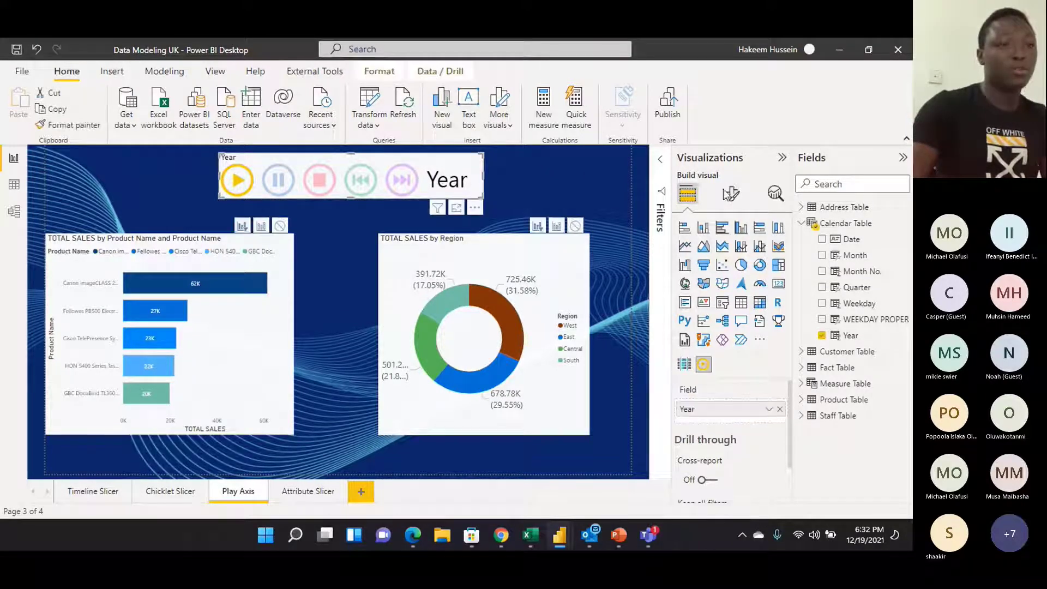
left_click(741, 195)
left_click(742, 196)
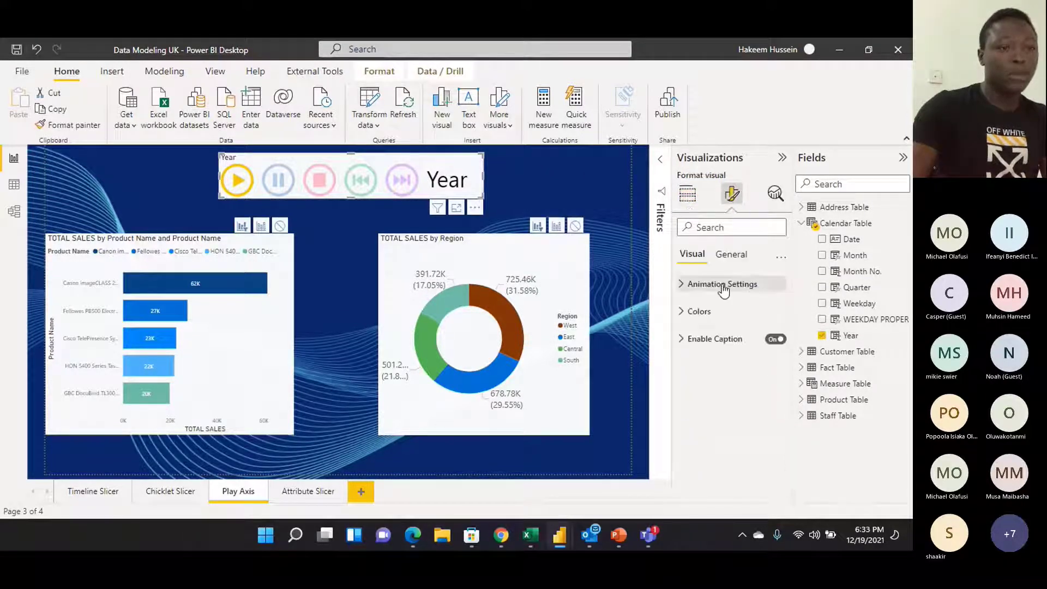
left_click(680, 284)
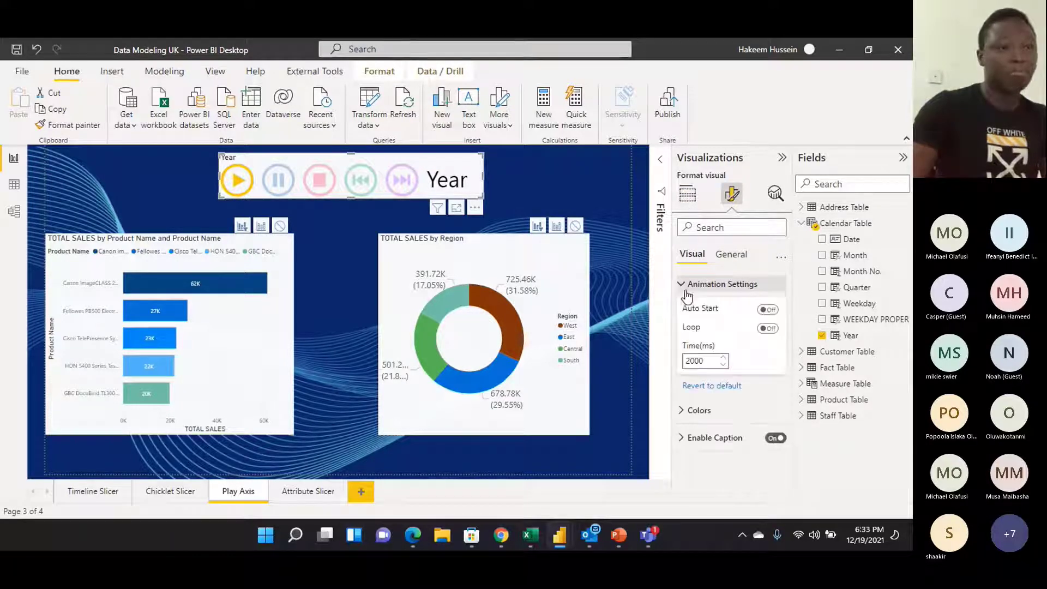
left_click(696, 411)
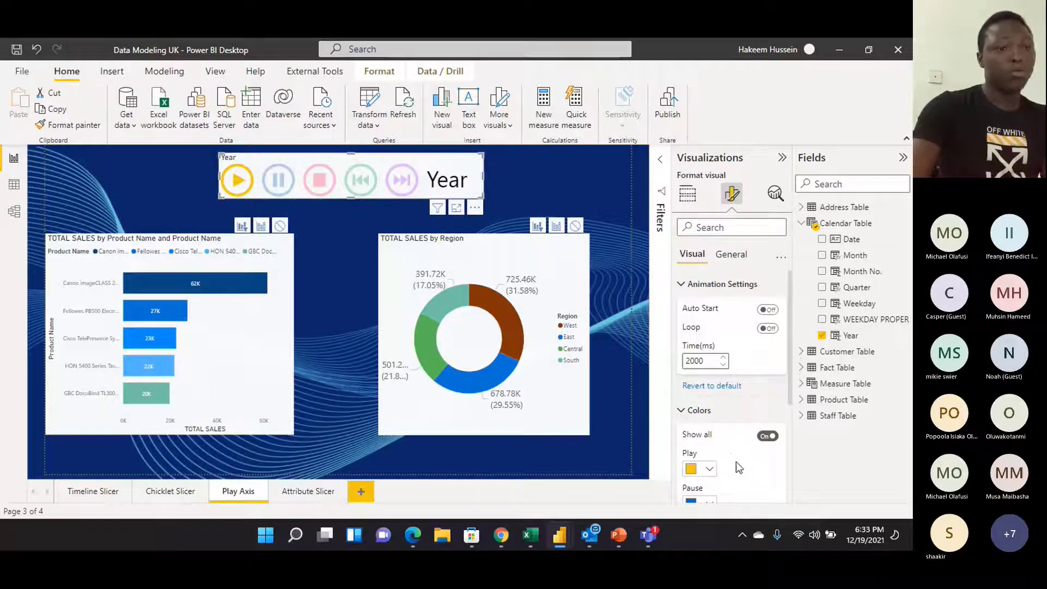
scroll(730, 436, "down", 4)
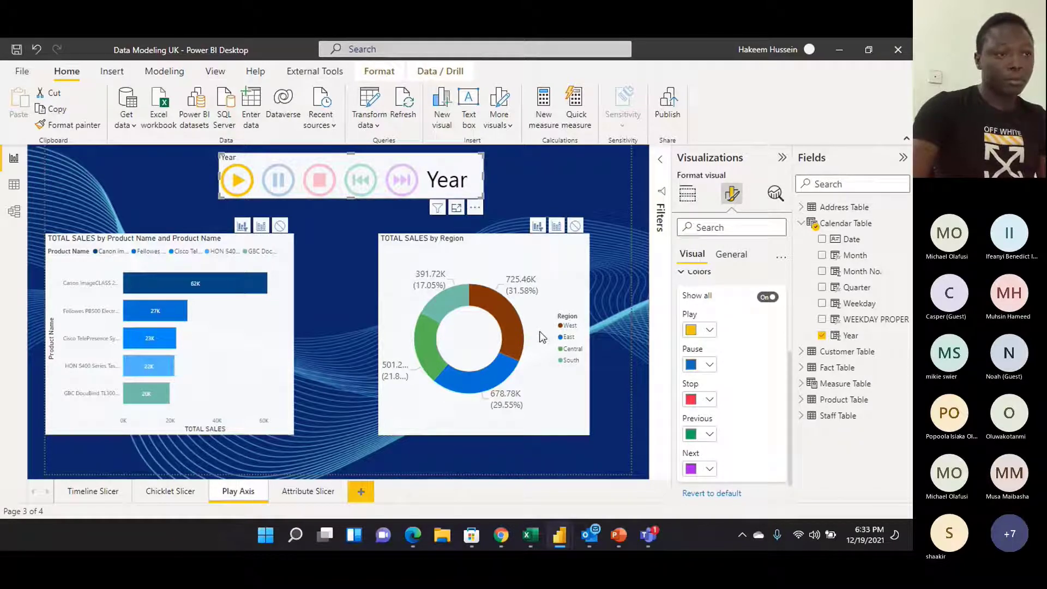
left_click(540, 161)
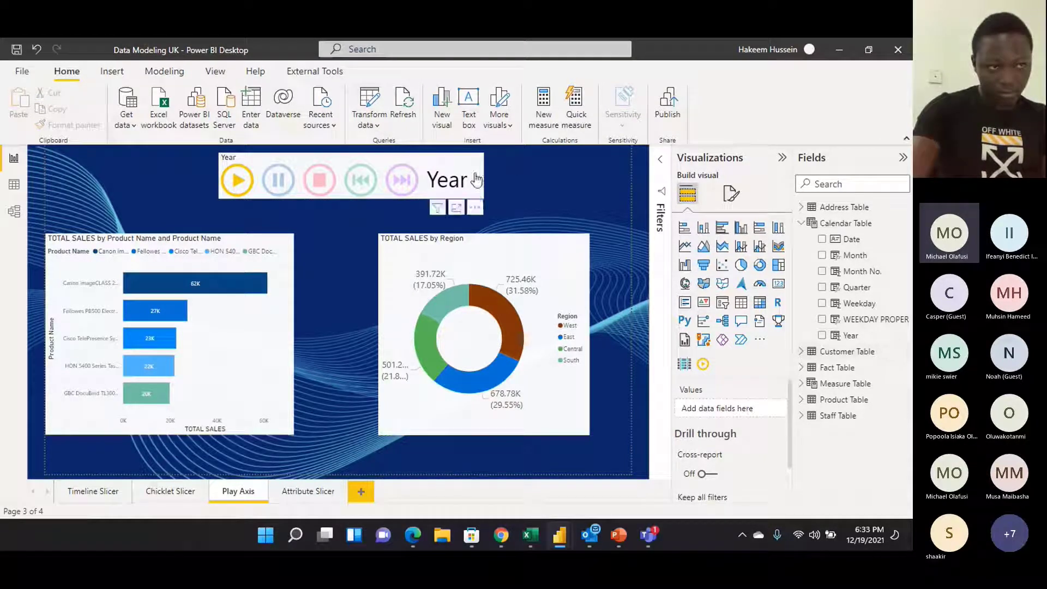
mouse_move(578, 244)
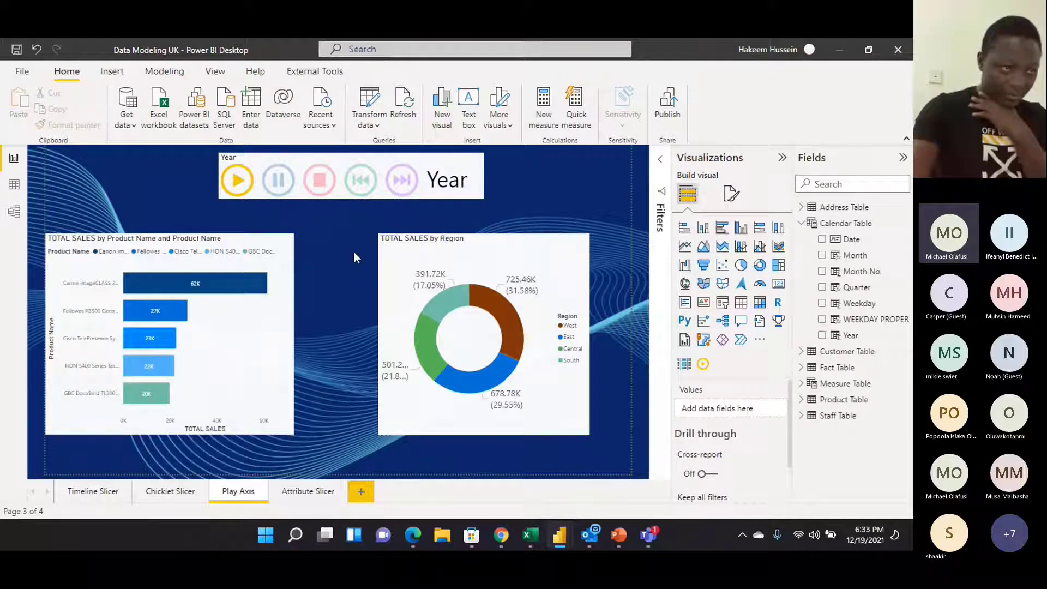
left_click(476, 164)
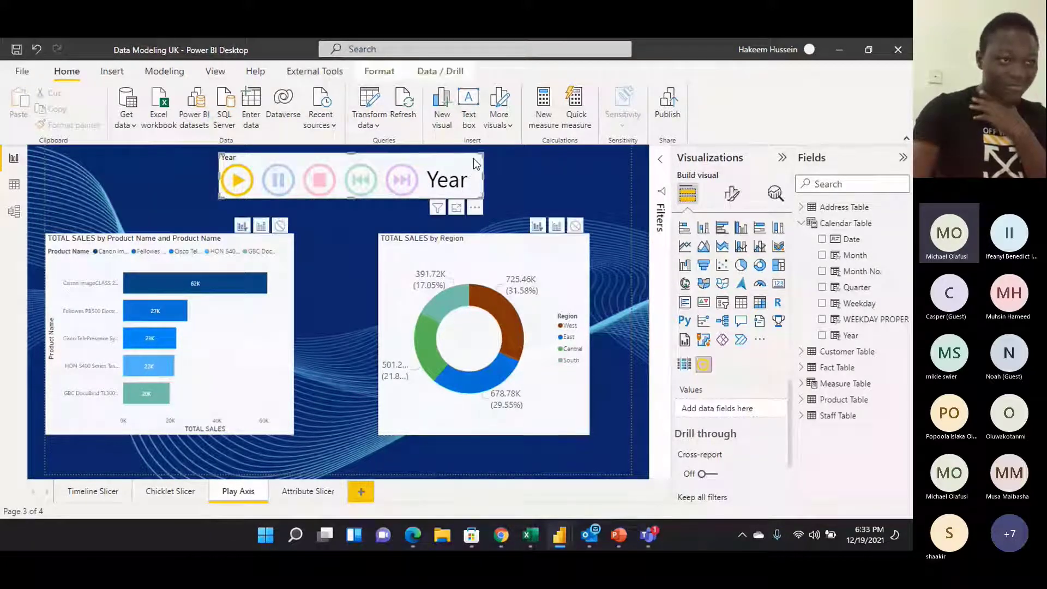
left_click(587, 186)
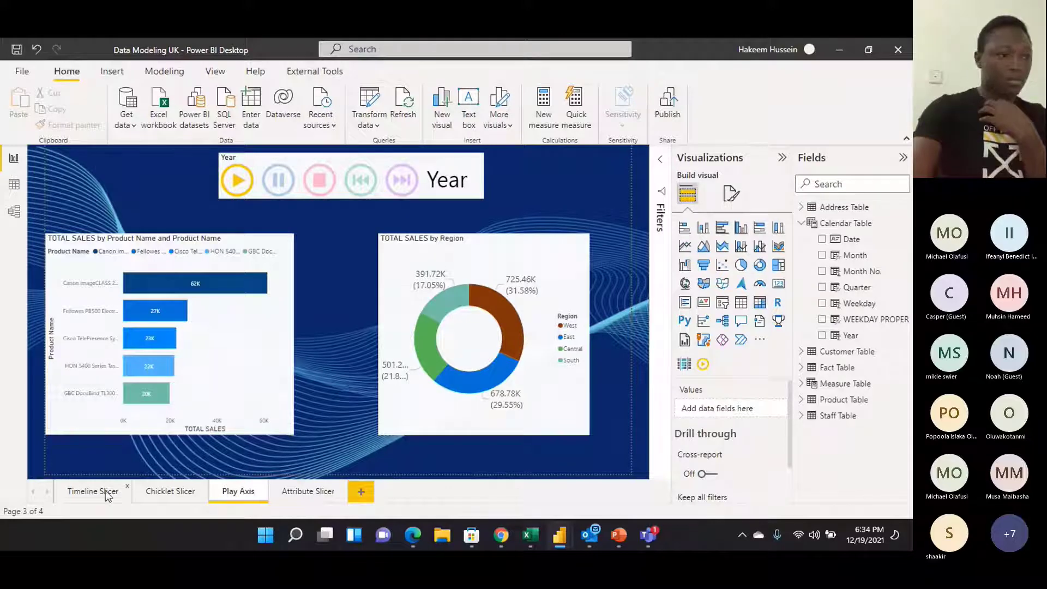
Open the Attribute Slicer page and inspect the fields behind the Count Of Product by Sub-Category slicer and the matrix
left_click(306, 493)
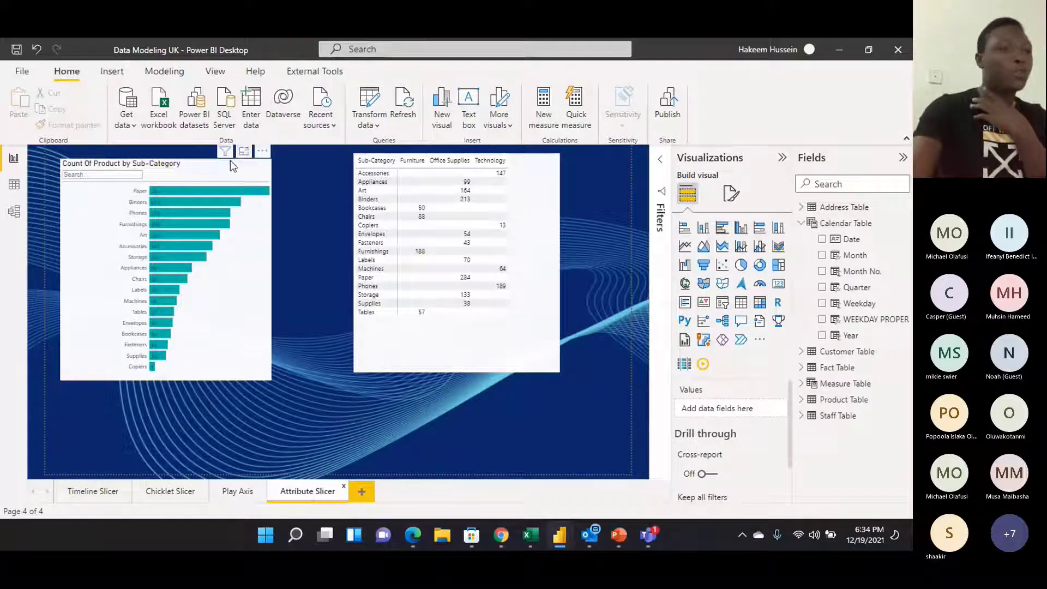
left_click(229, 174)
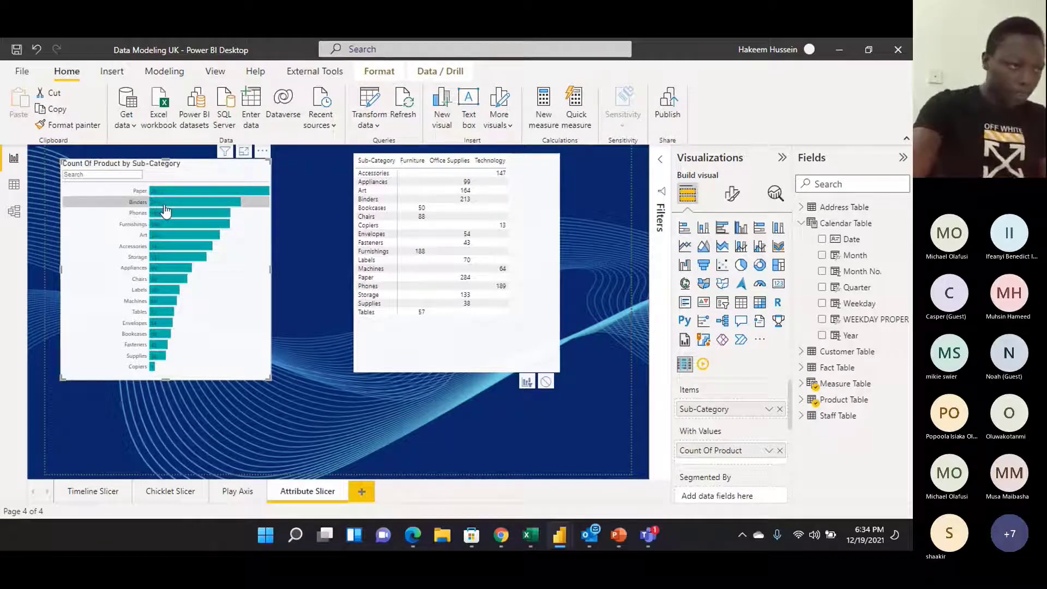
left_click(533, 199)
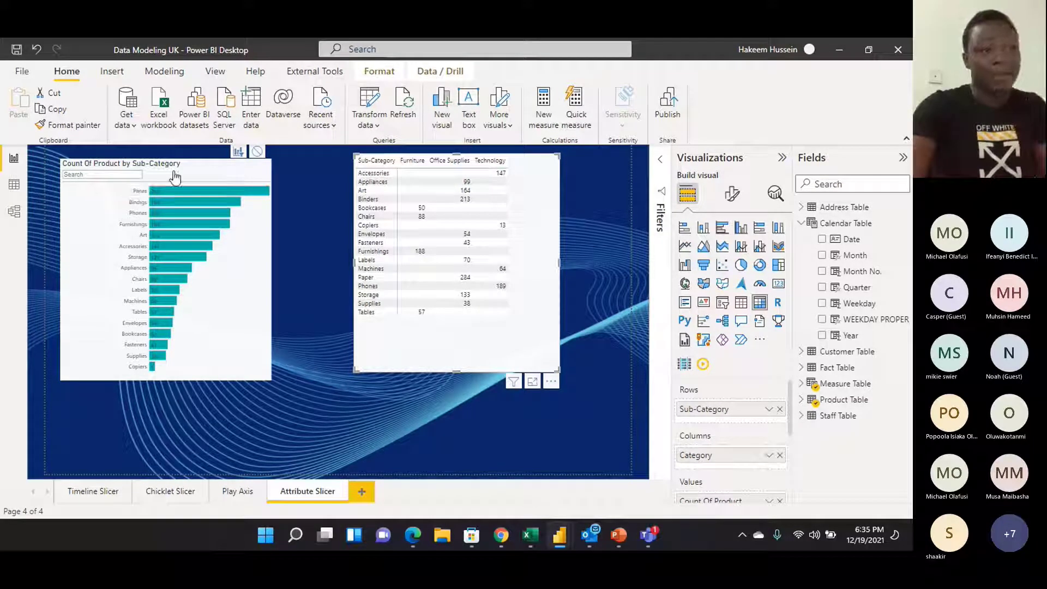
Replace the Count Of Product by Sub-Category visual with a standard slicer placed beside the matrix and enlarged
left_click(207, 168)
key("Delete")
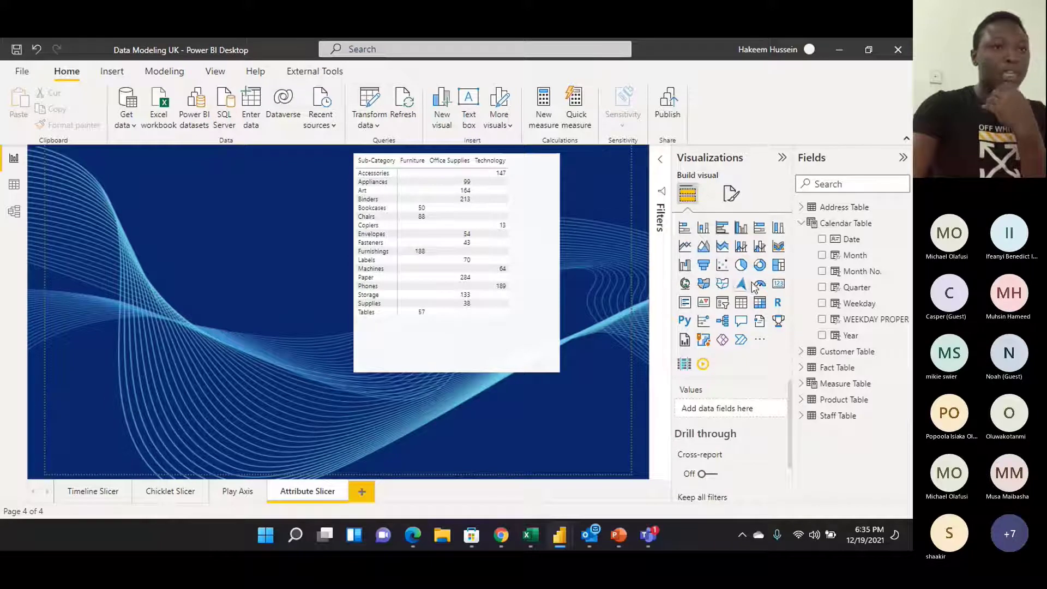
left_click(722, 302)
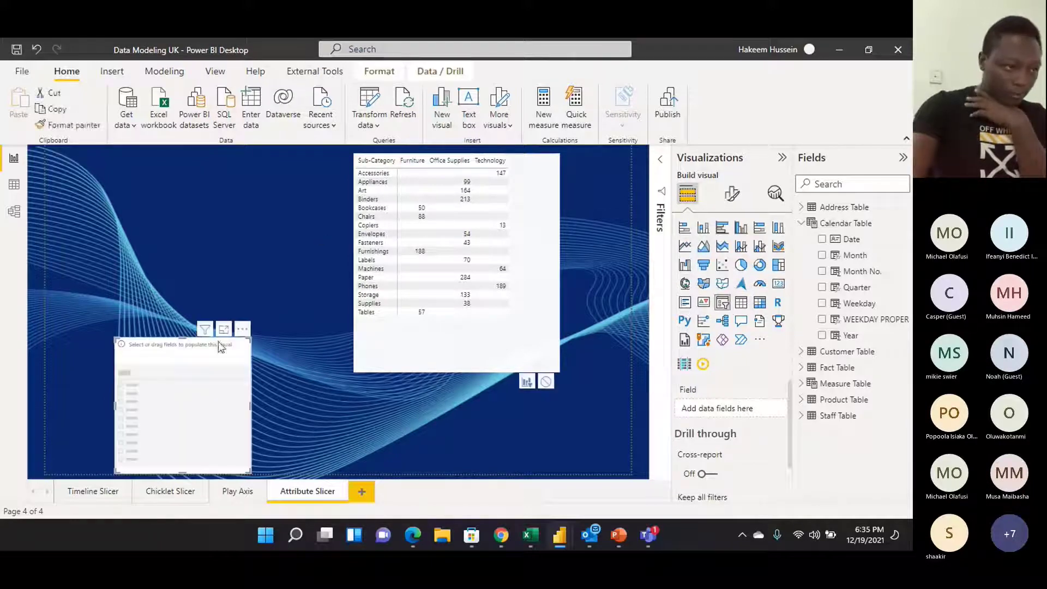
left_click_drag(218, 342, 227, 169)
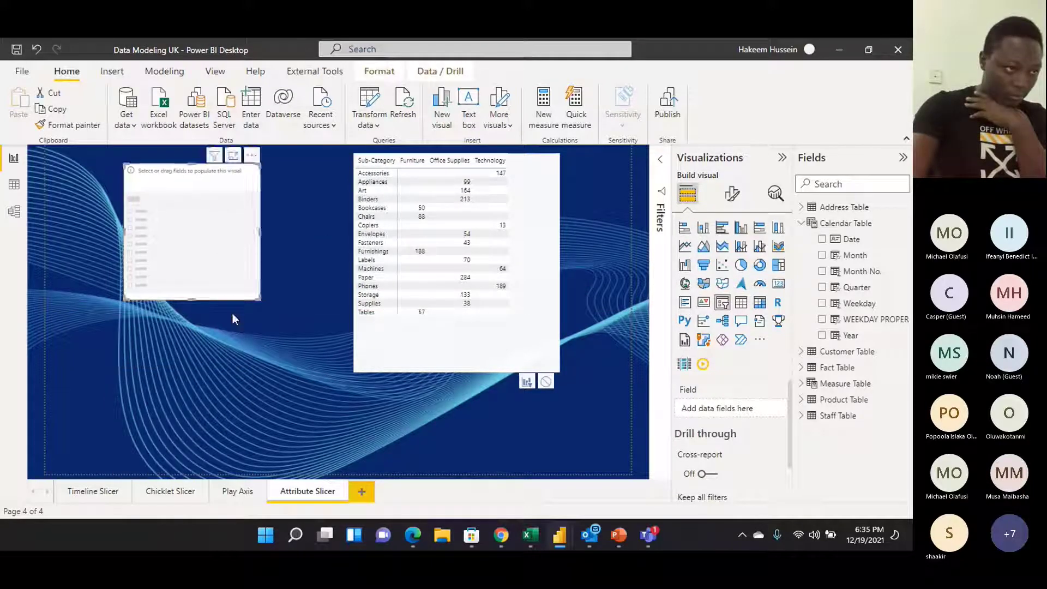
left_click_drag(261, 301, 304, 334)
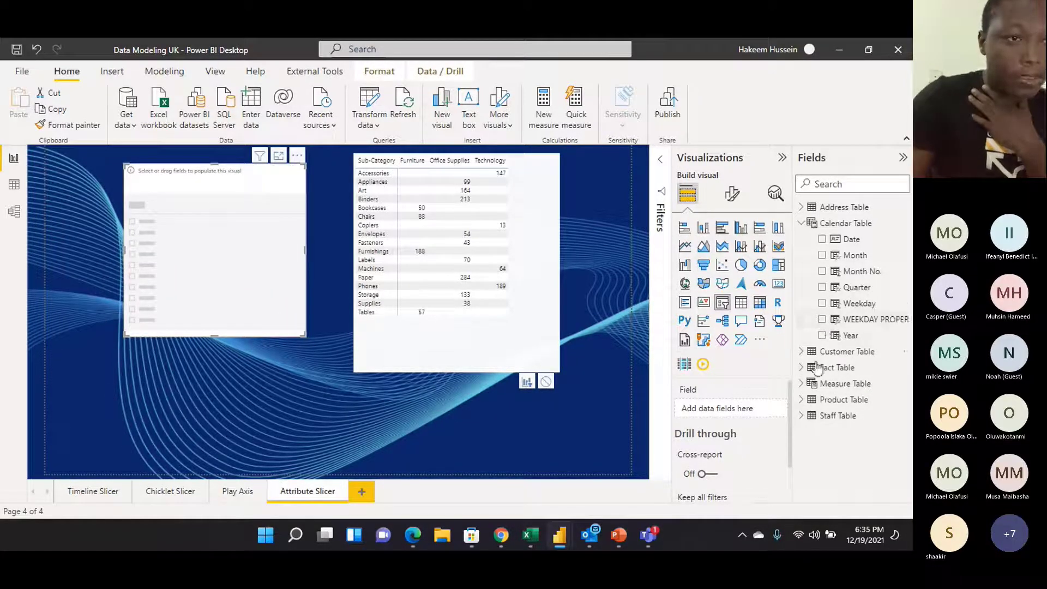
Assign the Product Table's Sub-Category field to the slicer and filter the matrix to Accessories
left_click(801, 399)
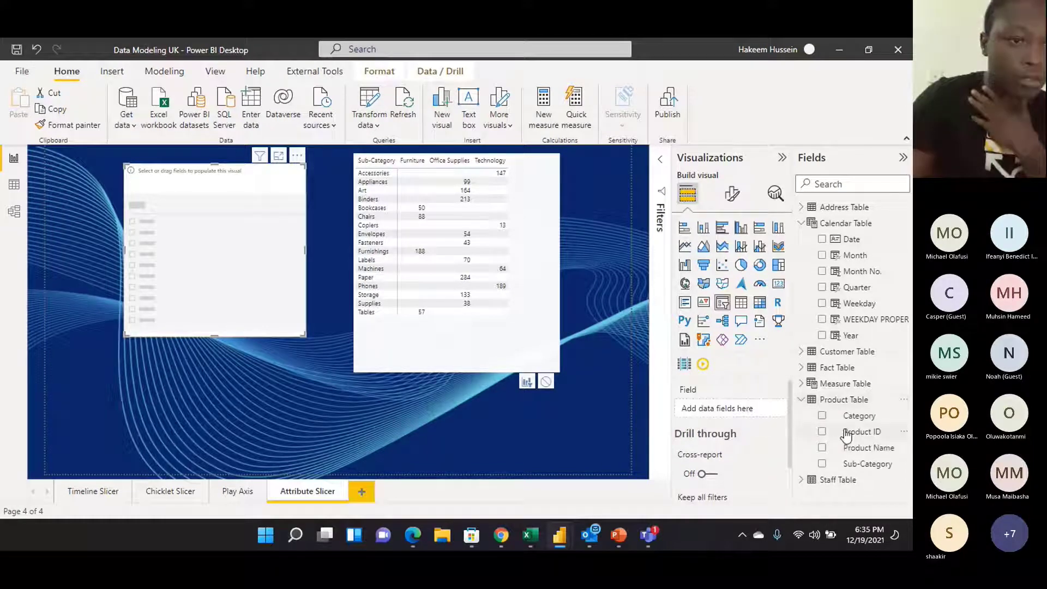
left_click_drag(889, 465, 234, 249)
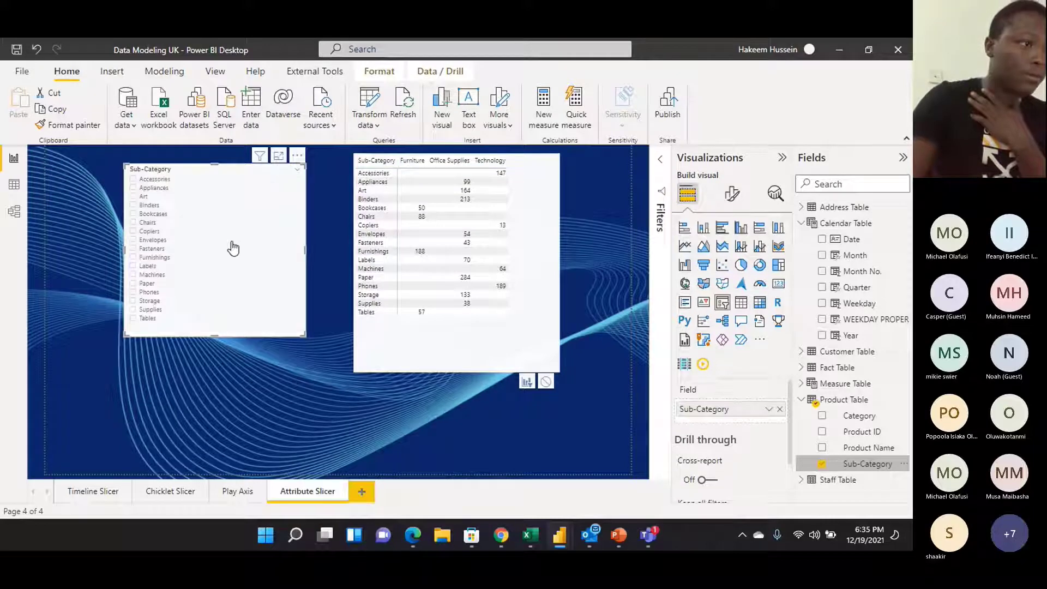
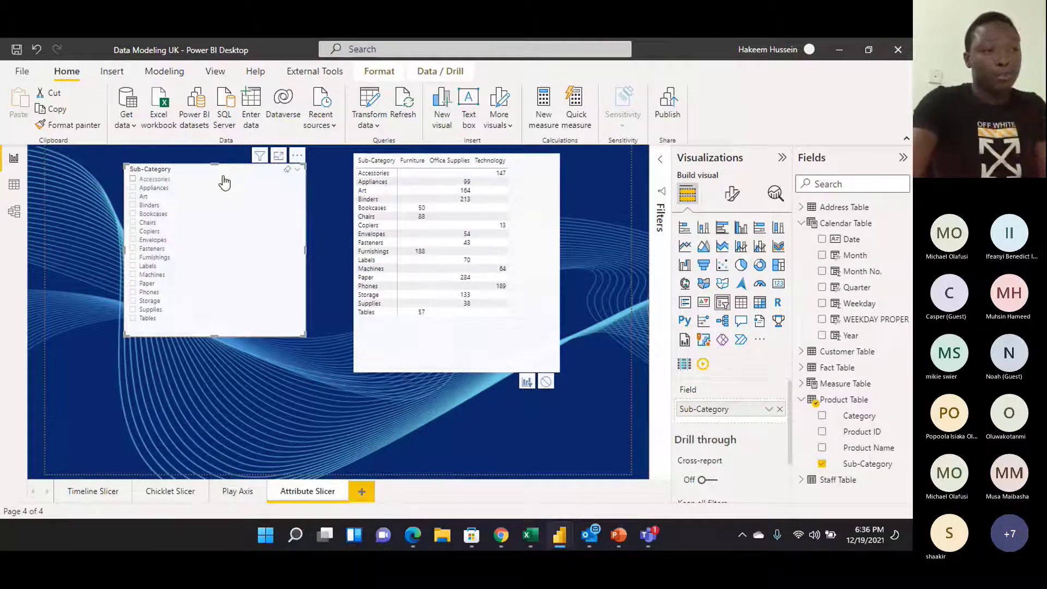
left_click(250, 180)
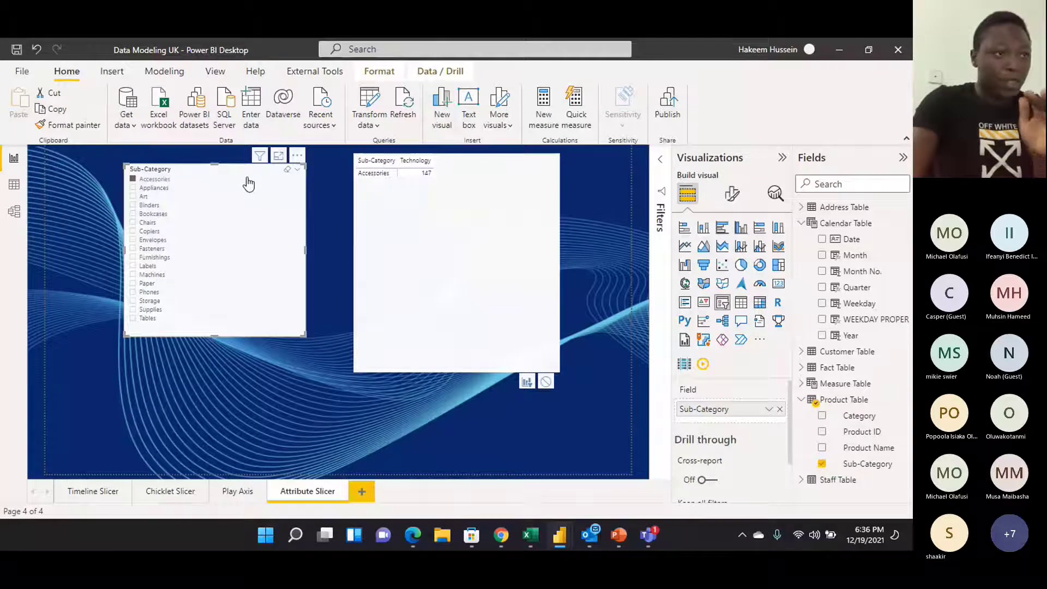
Convert the Sub-Category slicer to an Attribute Slicer and add the TOTAL SALES measure as its With Values field
left_click(686, 369)
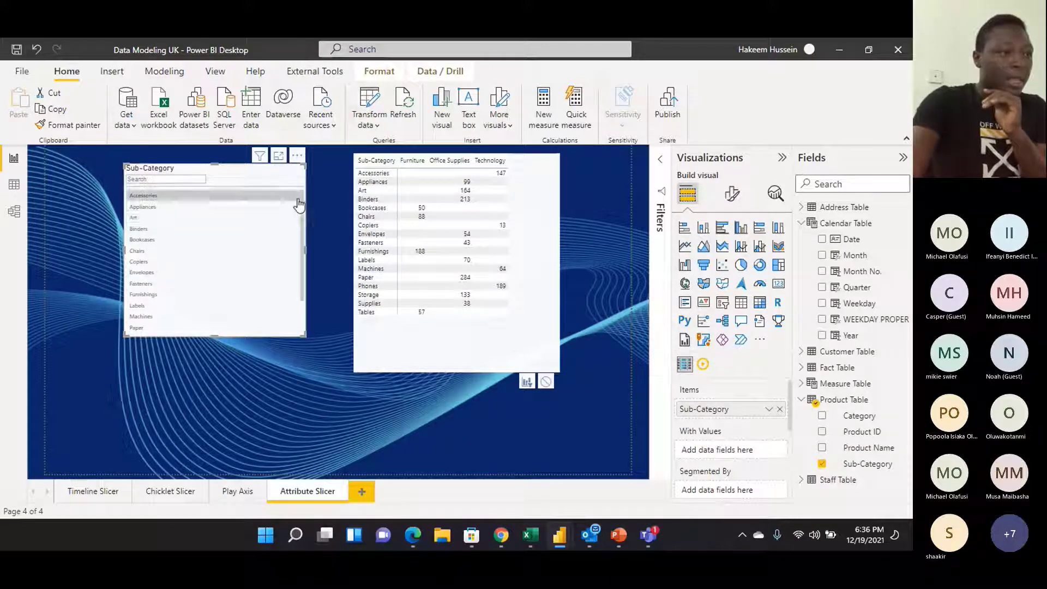
mouse_move(300, 205)
left_mouse_down()
mouse_move(292, 285)
mouse_move(305, 198)
left_mouse_up()
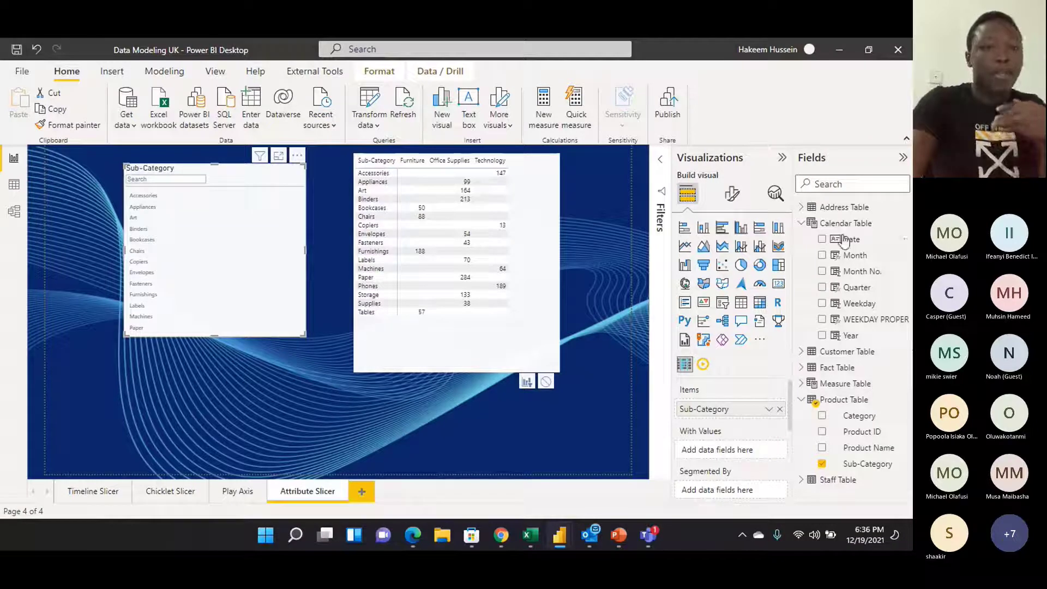
left_click(803, 225)
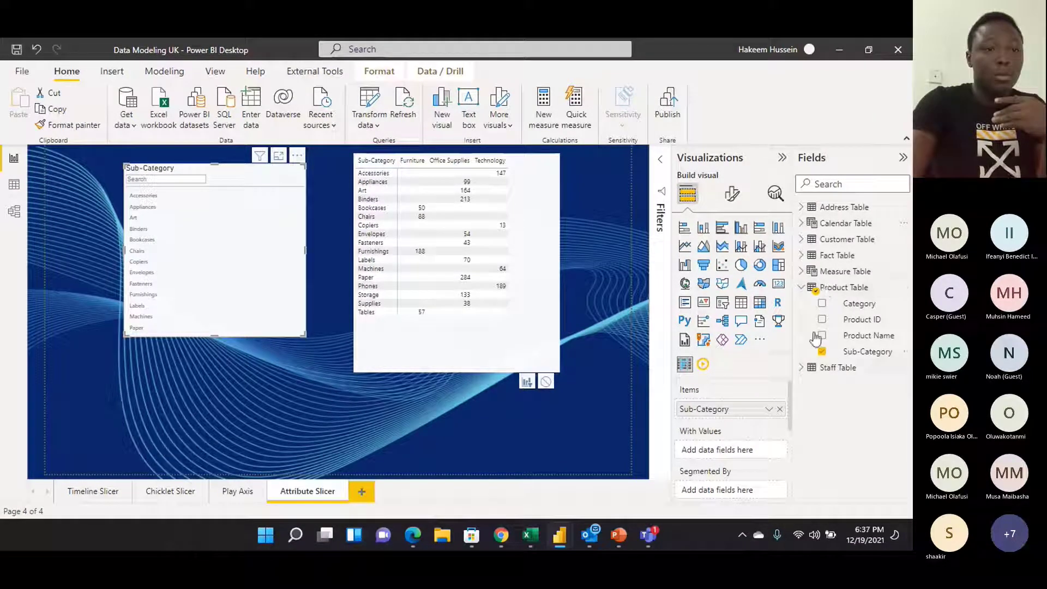
left_click(802, 271)
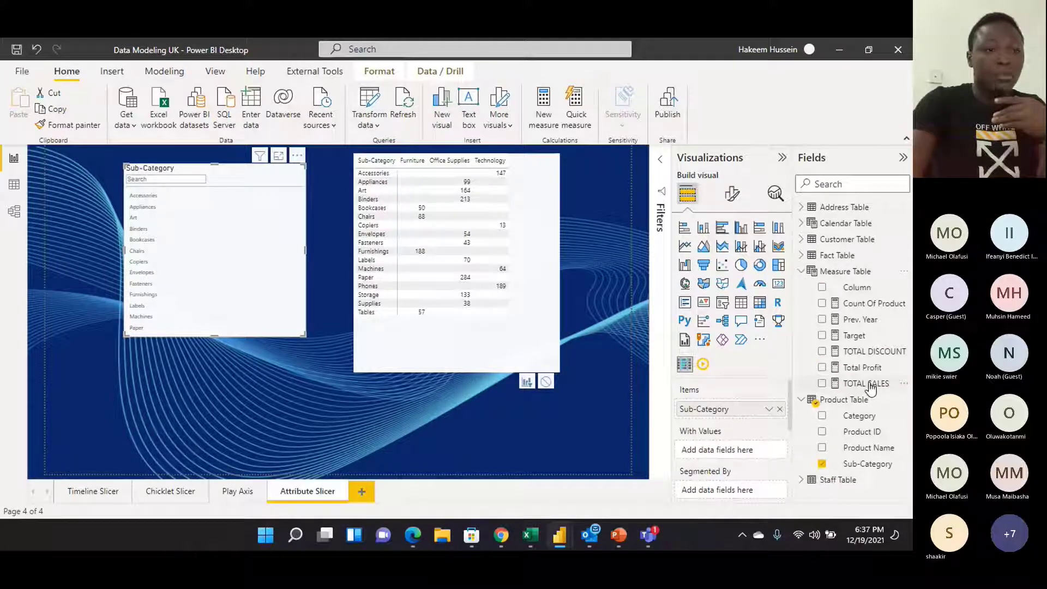
left_click_drag(875, 388, 760, 452)
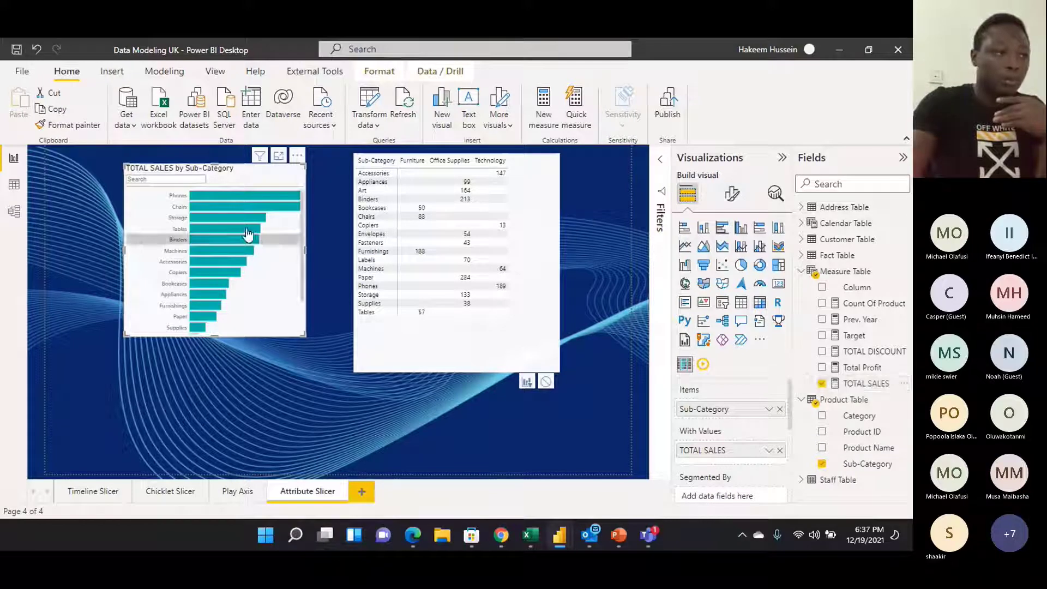
Filter the matrix to Phones through the Attribute Slicer and remove that selection again
mouse_move(302, 209)
left_mouse_down()
mouse_move(295, 301)
mouse_move(306, 203)
left_mouse_up()
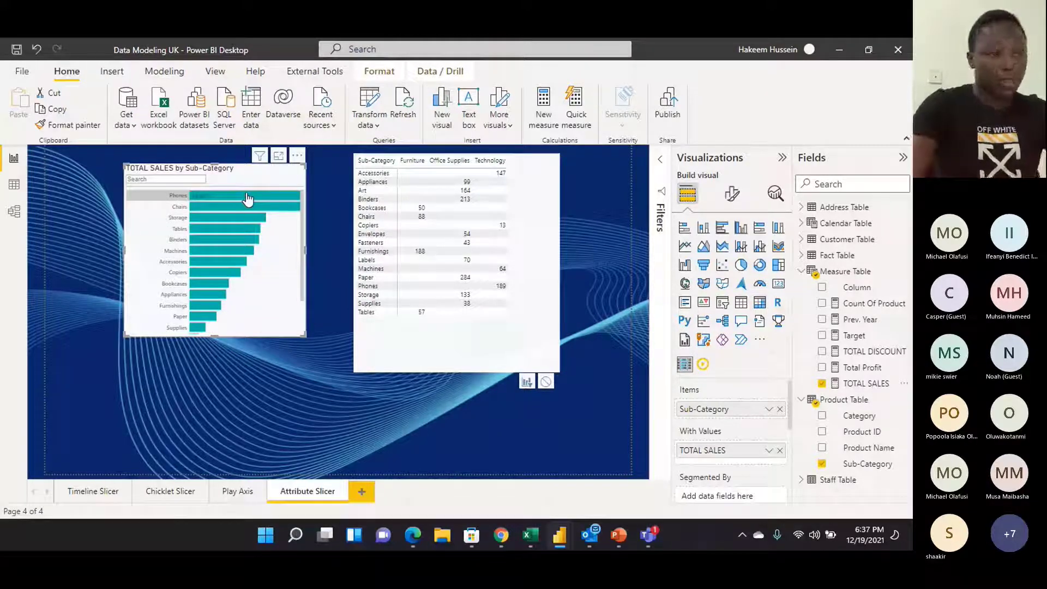
left_click(526, 160)
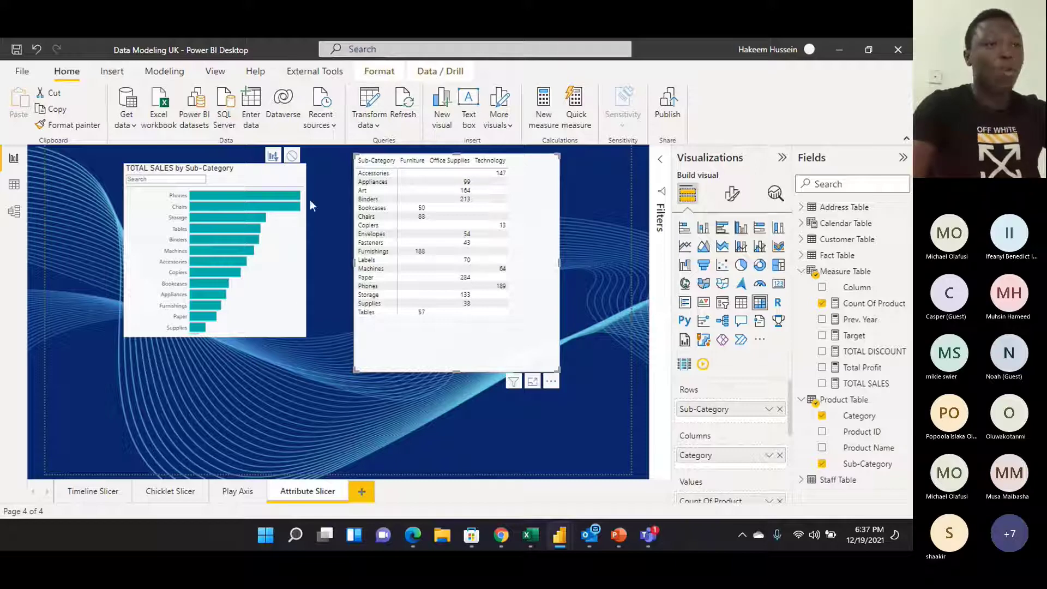
mouse_move(290, 202)
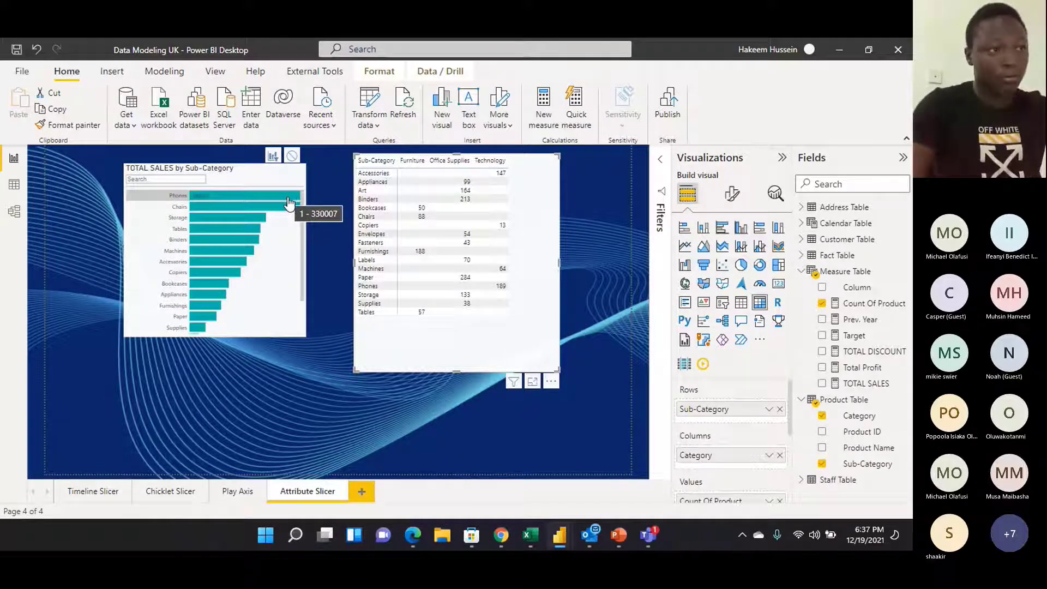
left_click(288, 198)
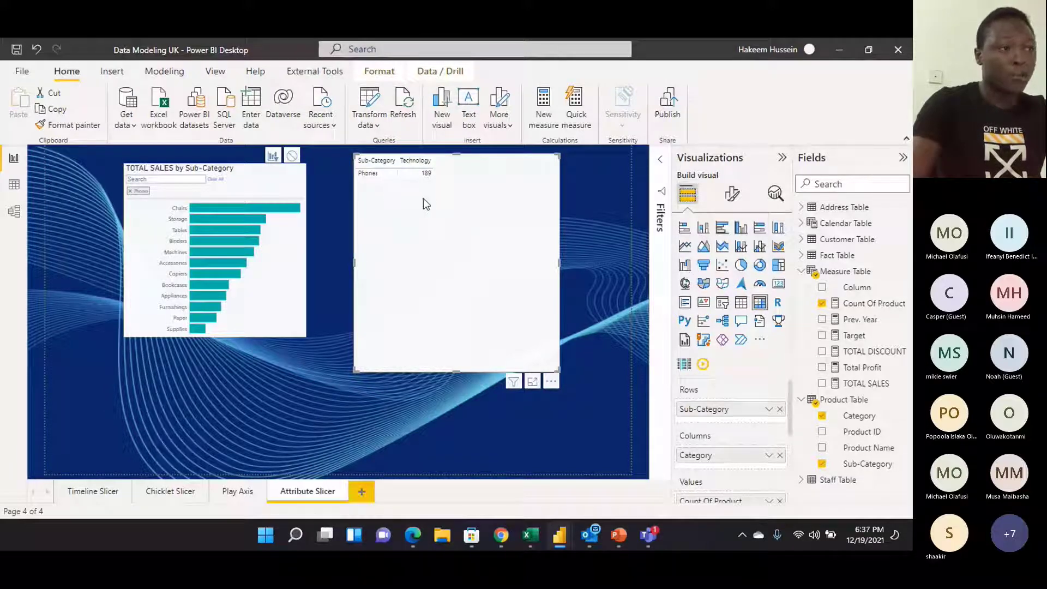
left_click(131, 191)
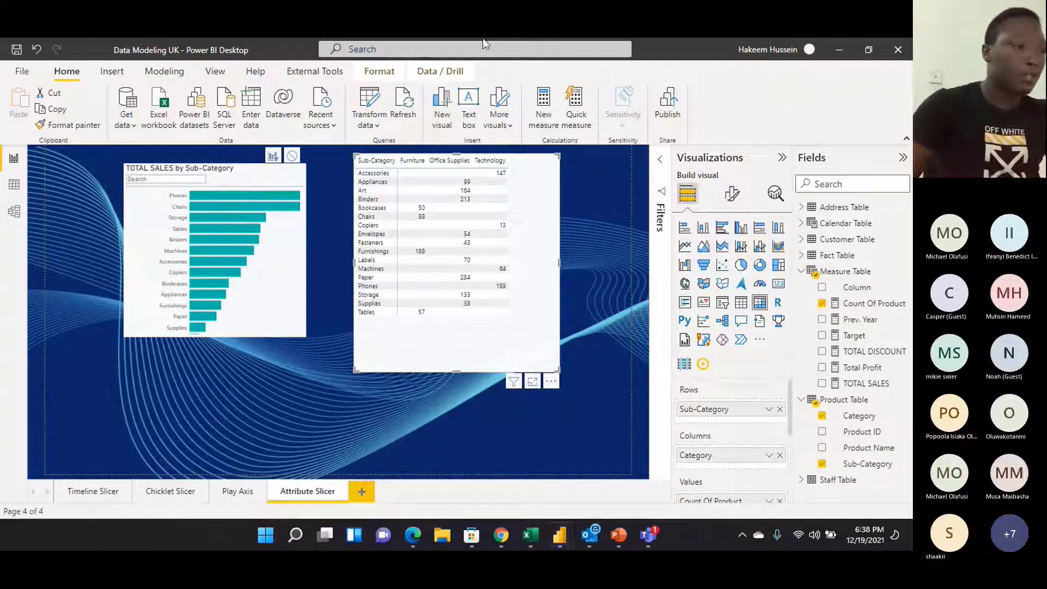
Turn on Always On Values in the Attribute Slicer's display settings
left_click(241, 188)
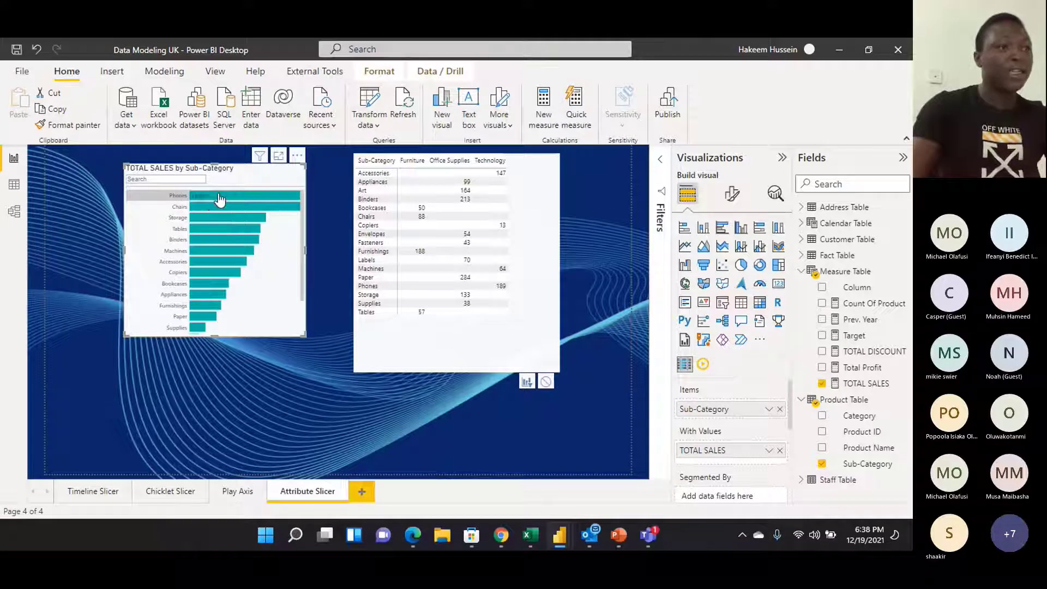
mouse_move(219, 199)
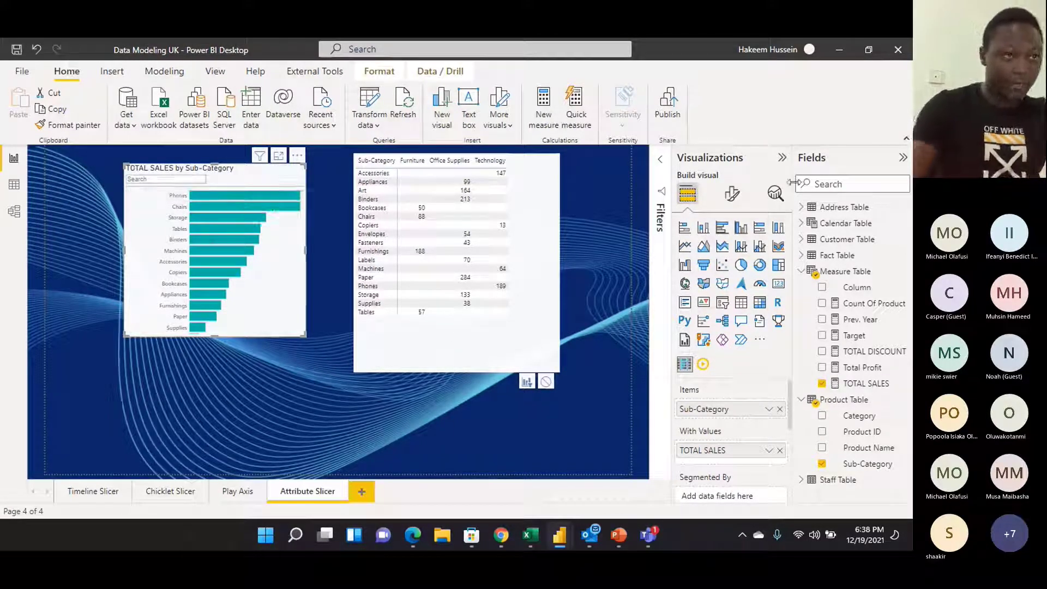
left_click(733, 194)
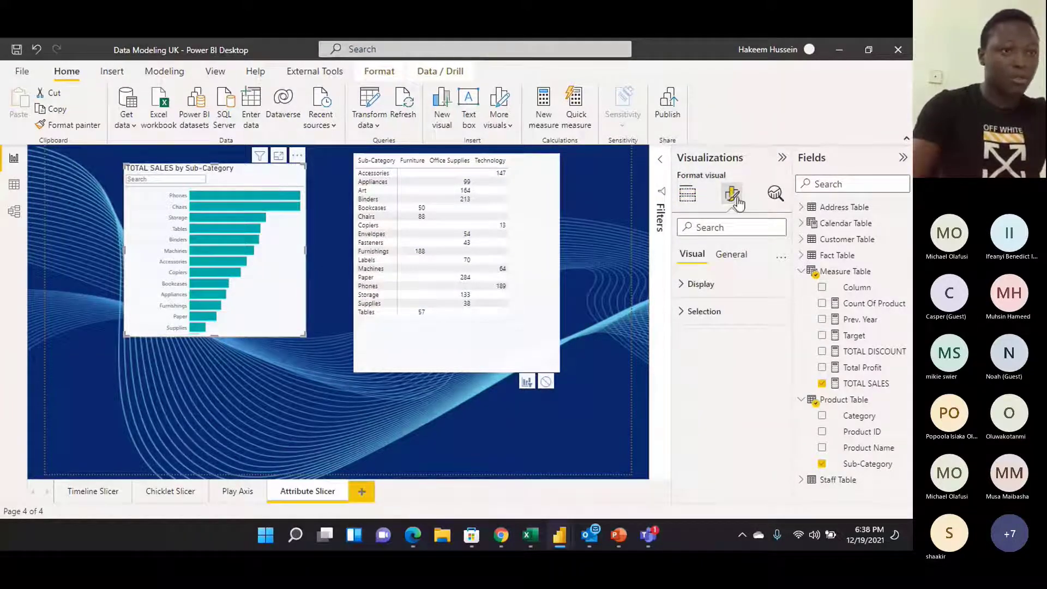
left_click(682, 283)
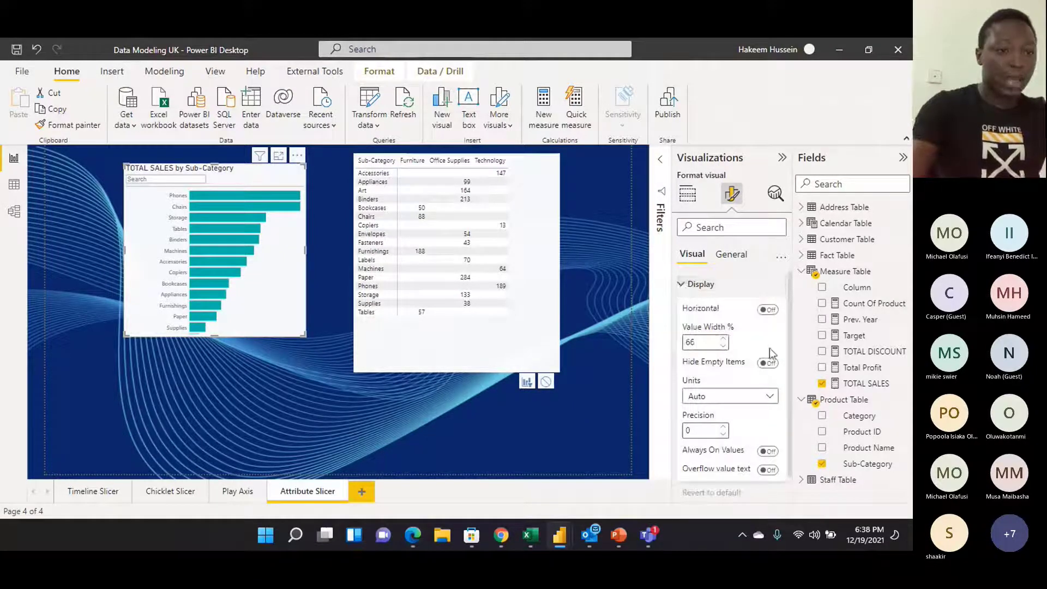
scroll(750, 376, "down", 1)
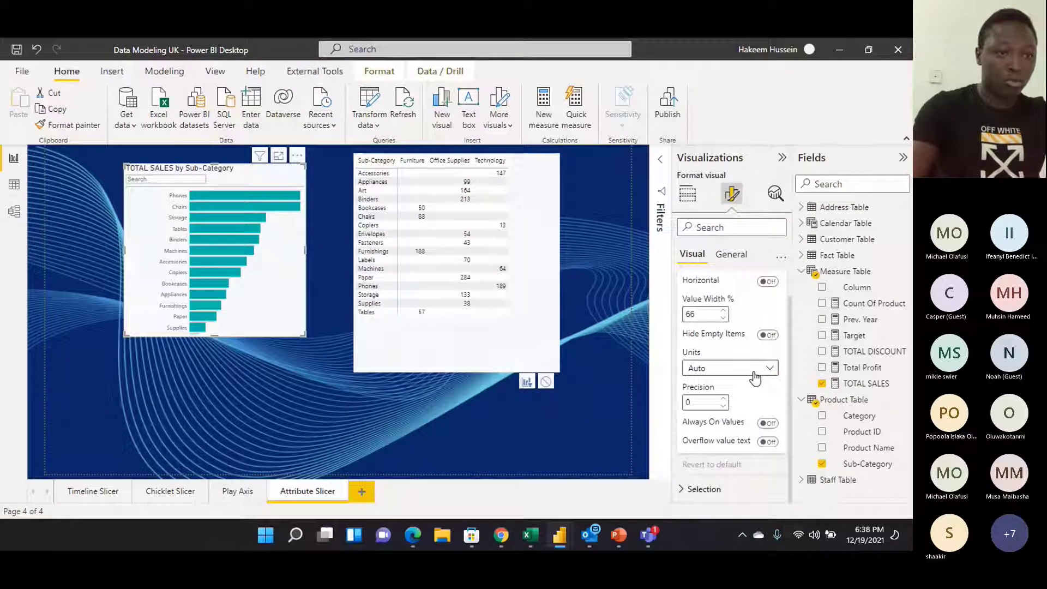
left_click(769, 428)
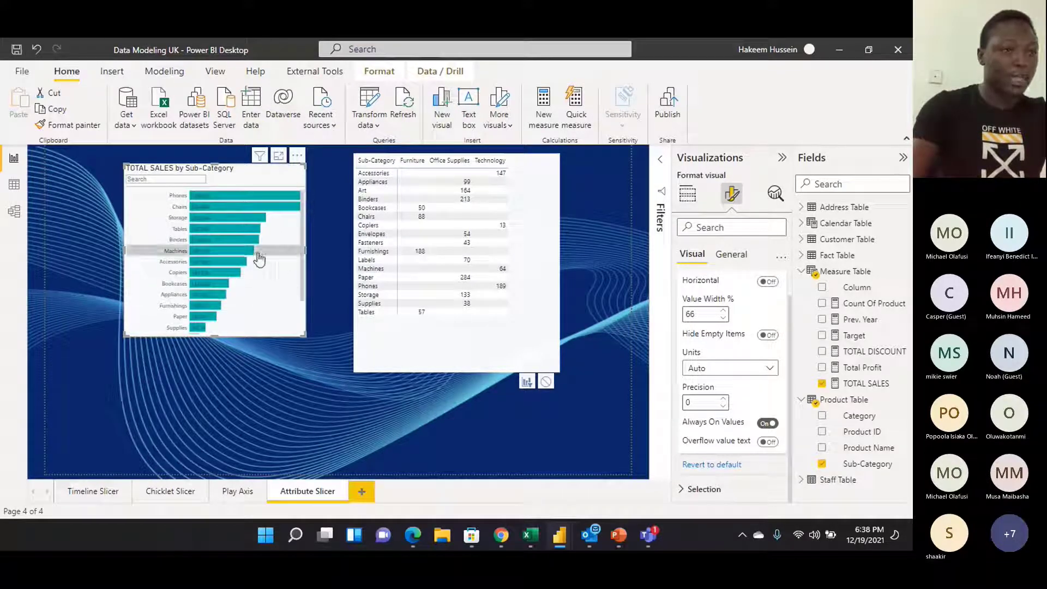
Reduce the Attribute Slicer's Value Width % to 61
left_click(730, 255)
left_click(693, 255)
scroll(700, 273, "down", 1)
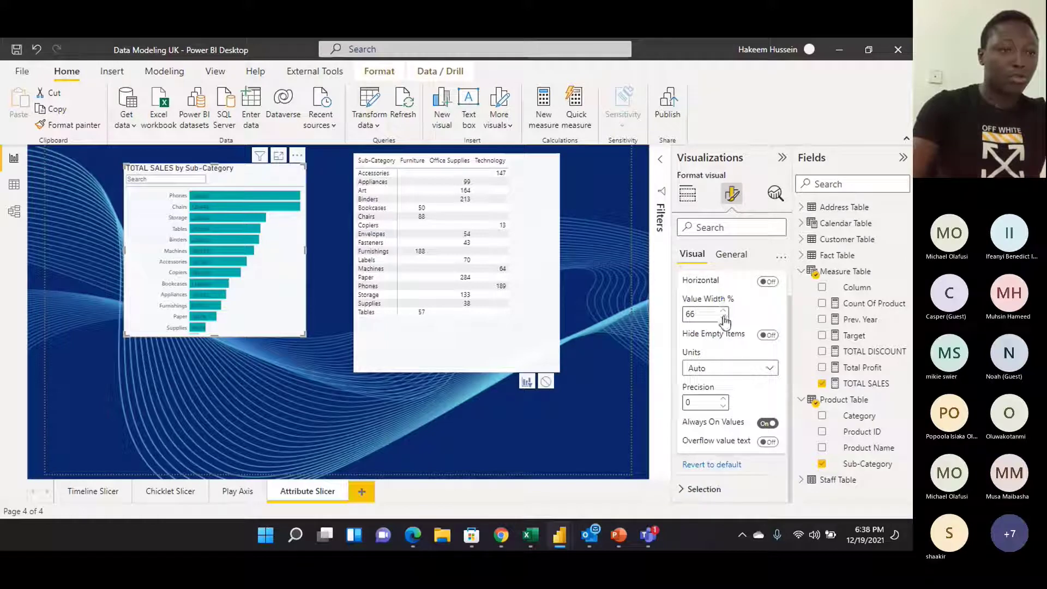
left_click(723, 318)
left_click(724, 318)
left_click(723, 318)
left_click(724, 318)
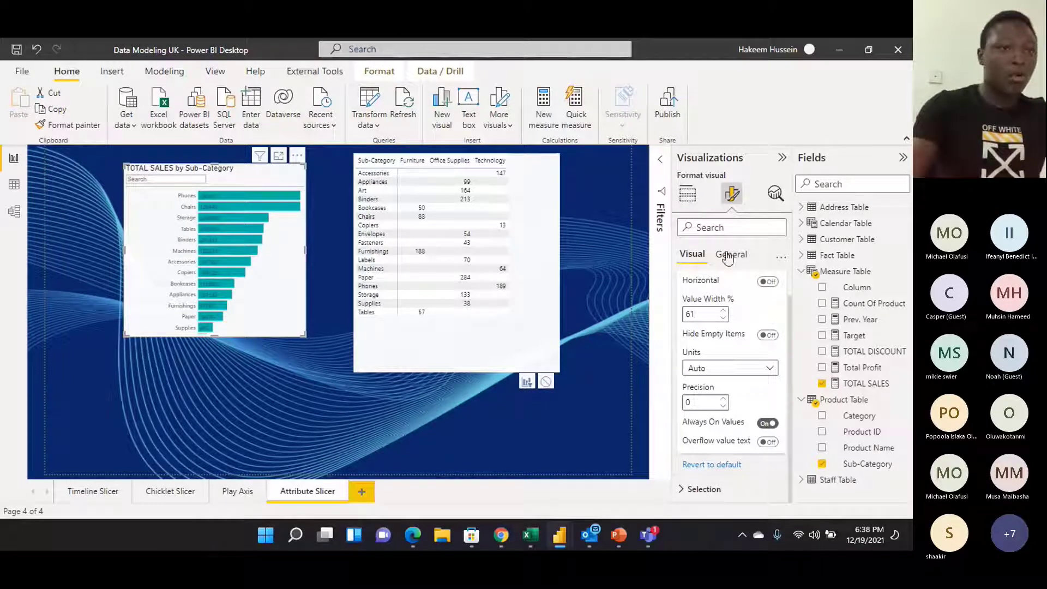
Filter the matrix to Phones, Chairs, Storage and Binders with the slicer, toggle the Chairs row highlight, and clear all selections
left_click(276, 196)
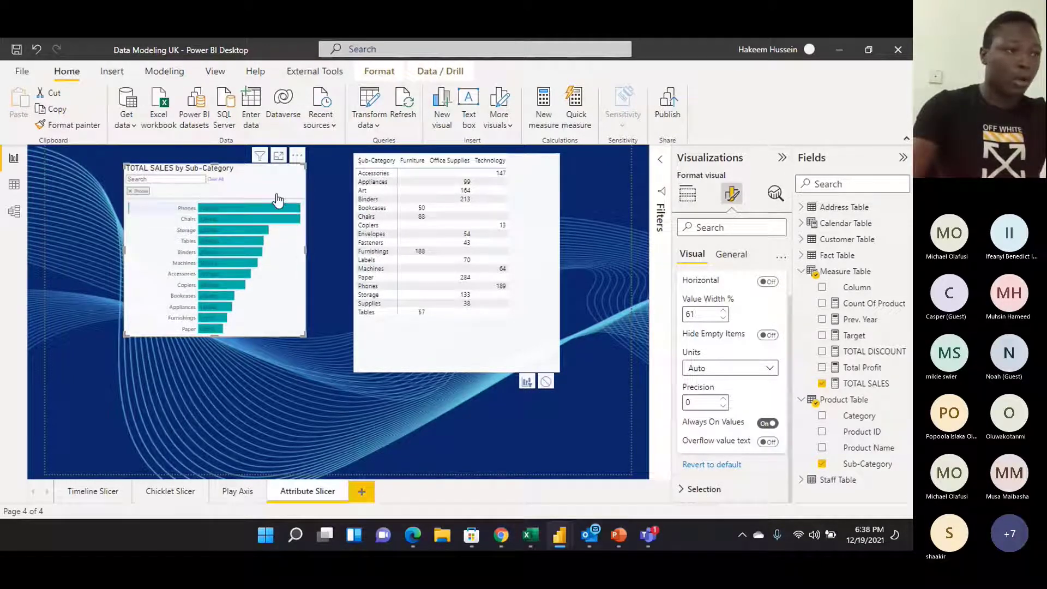
left_click(237, 212)
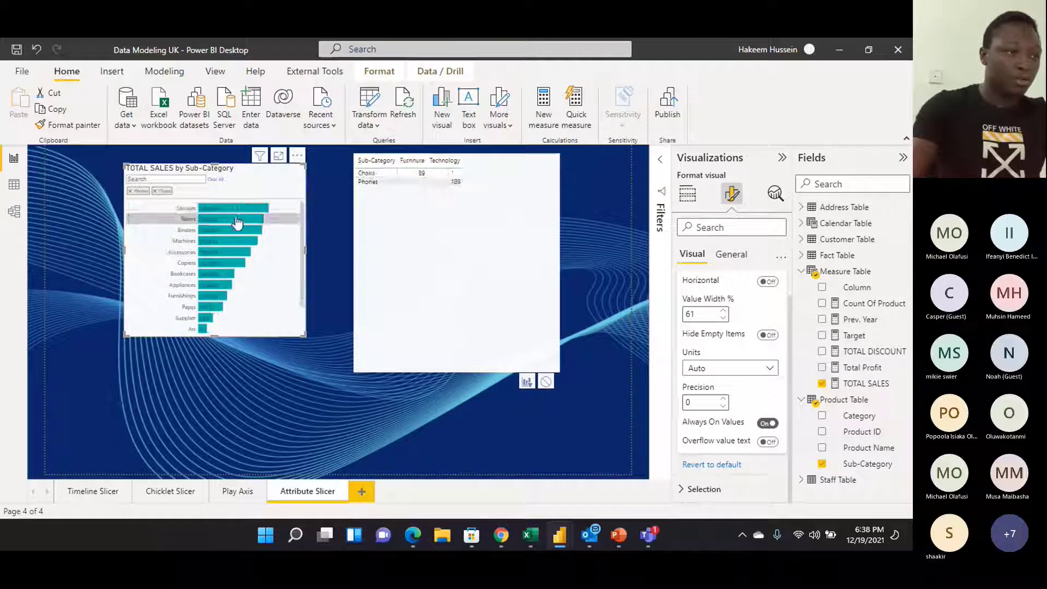
left_click(237, 213)
left_click(237, 213)
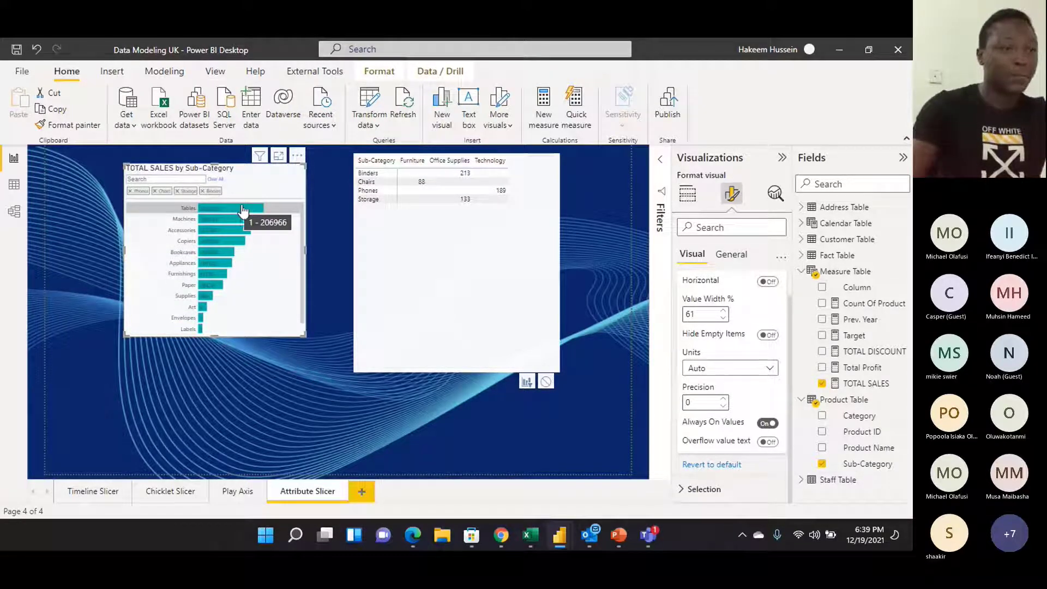
left_click(367, 182)
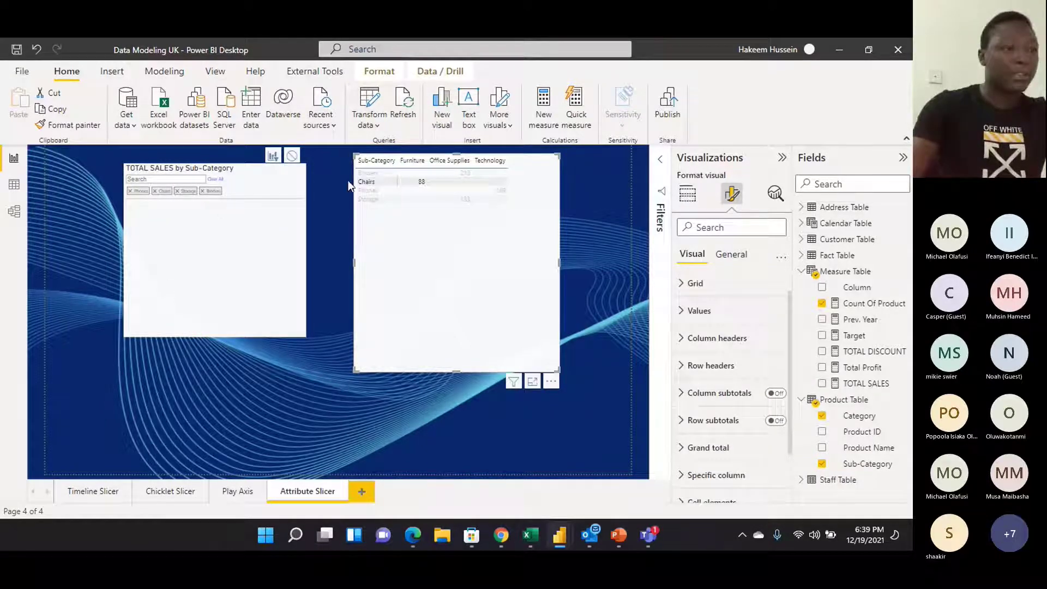
left_click(365, 185)
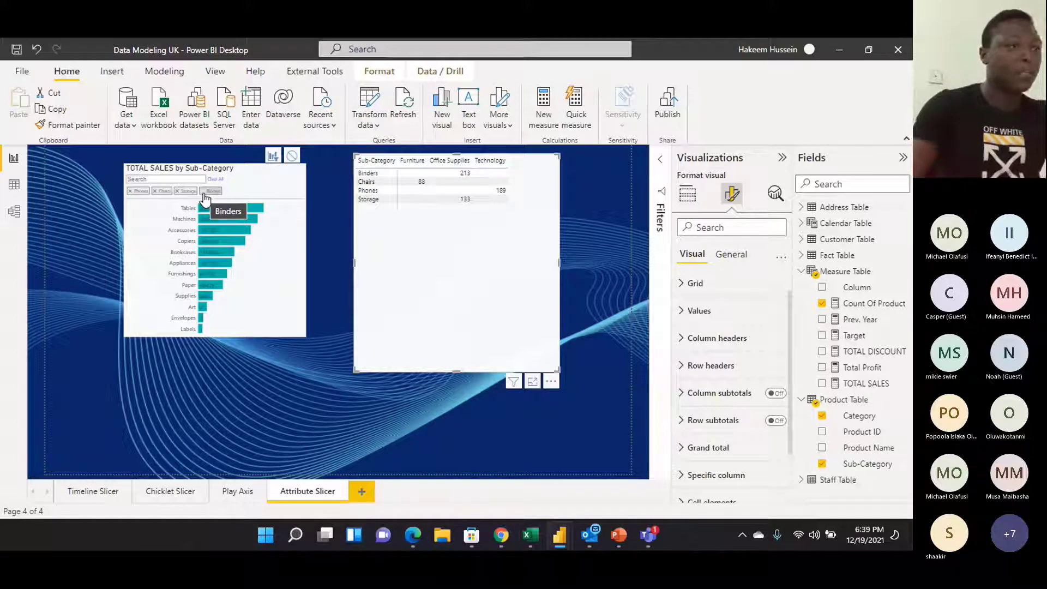
left_click(221, 180)
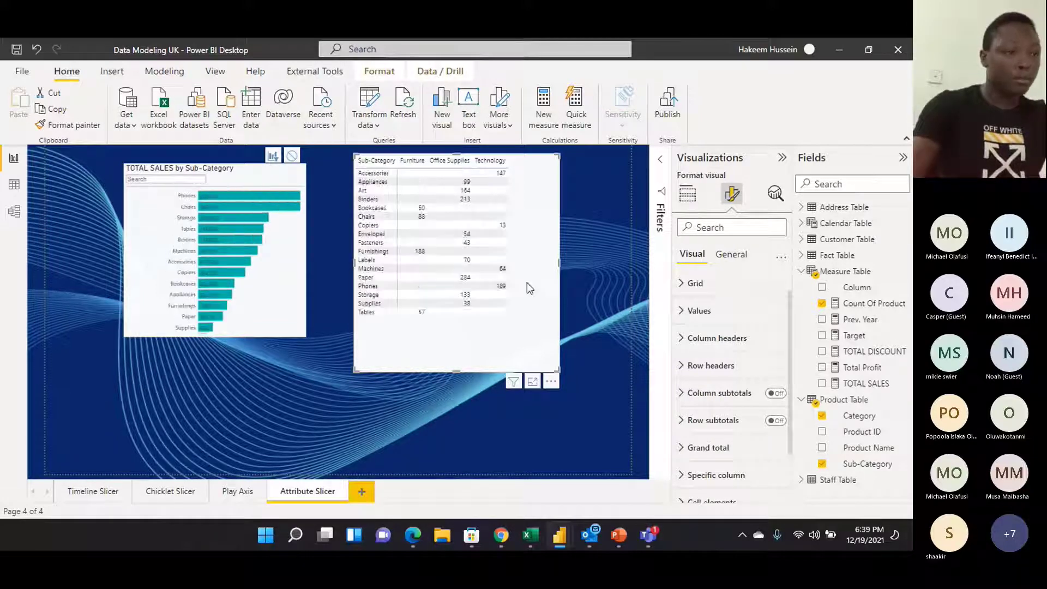
Look through the matrix's format settings and turn on Single Select in the Attribute Slicer's selection settings
scroll(713, 277, "down", 2)
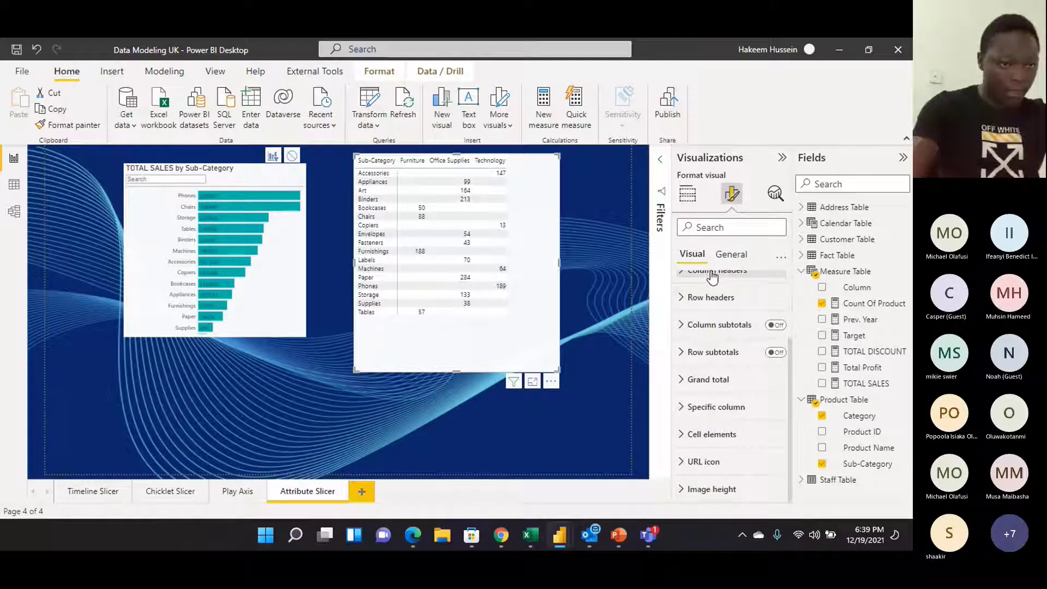
scroll(703, 278, "up", 3)
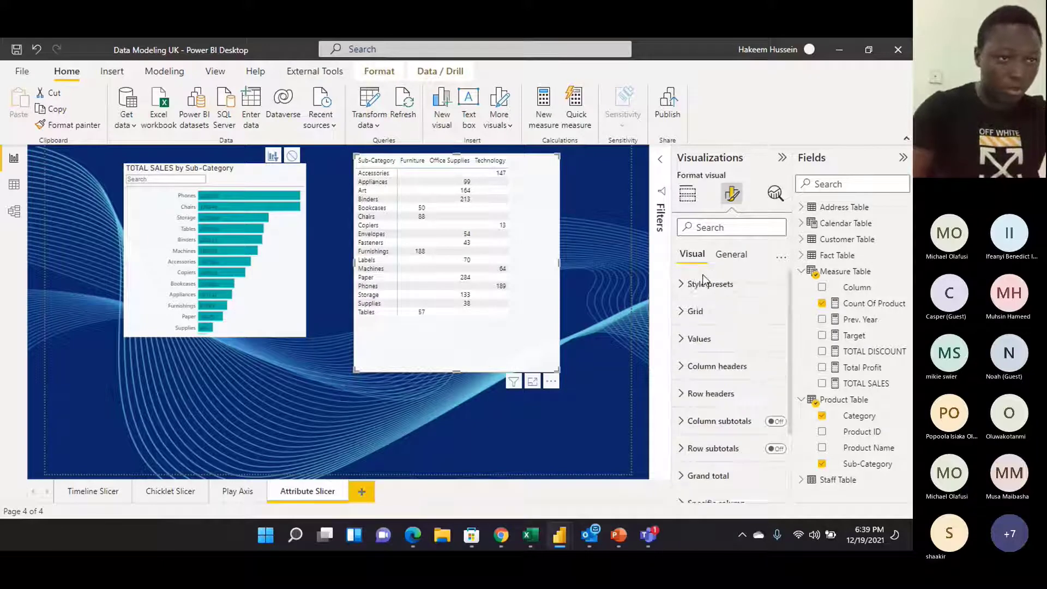
left_click(731, 254)
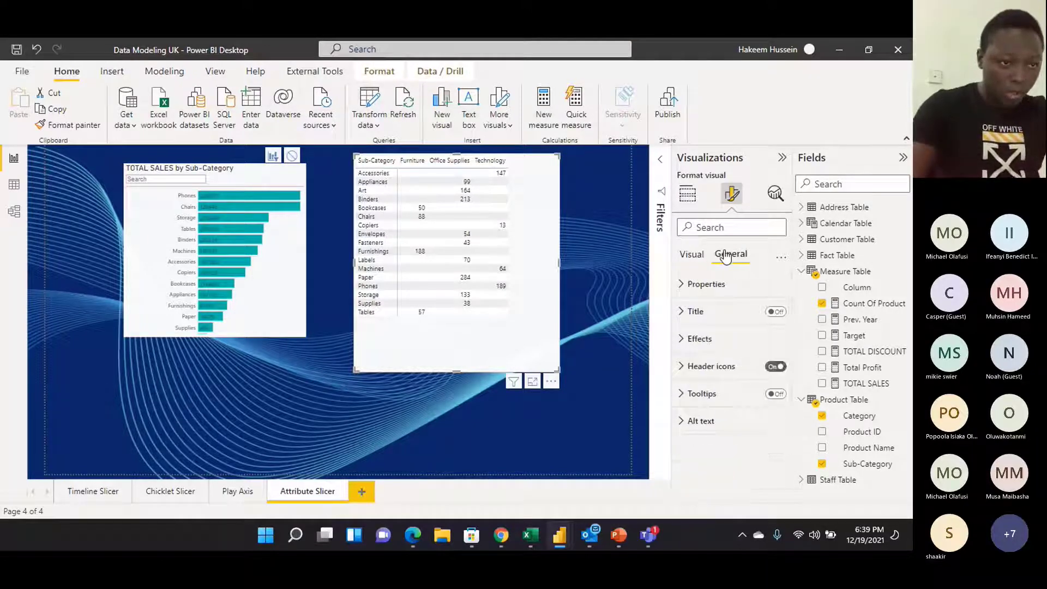
left_click(692, 254)
left_click(248, 199)
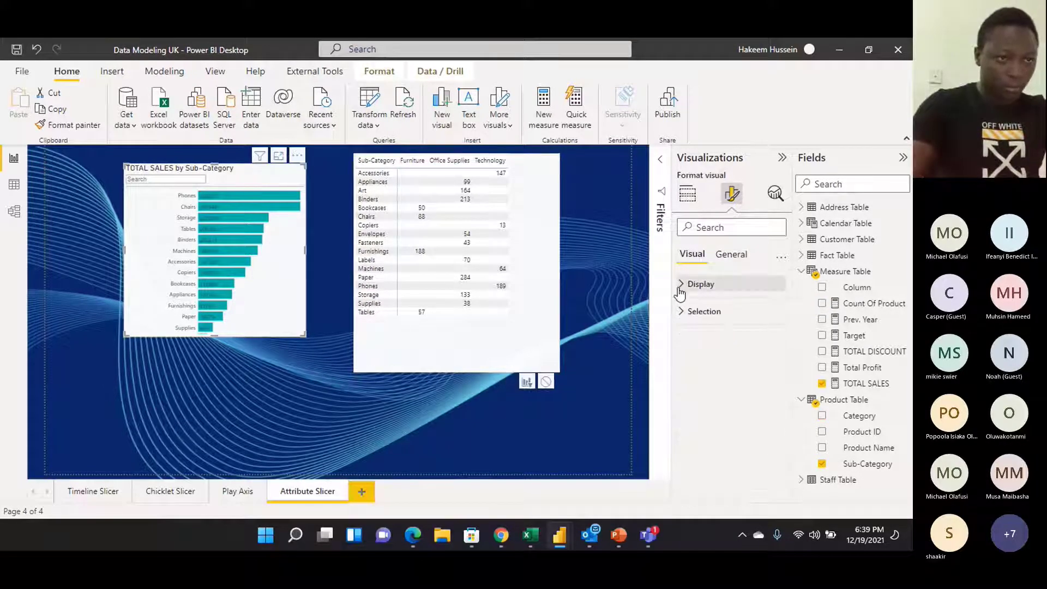
left_click(682, 322)
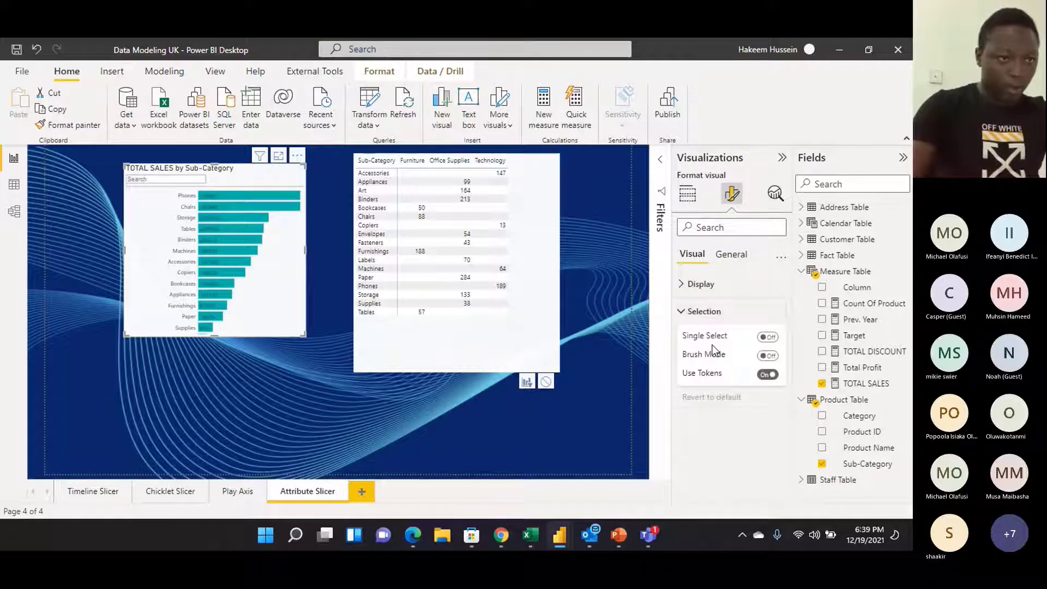
left_click(769, 337)
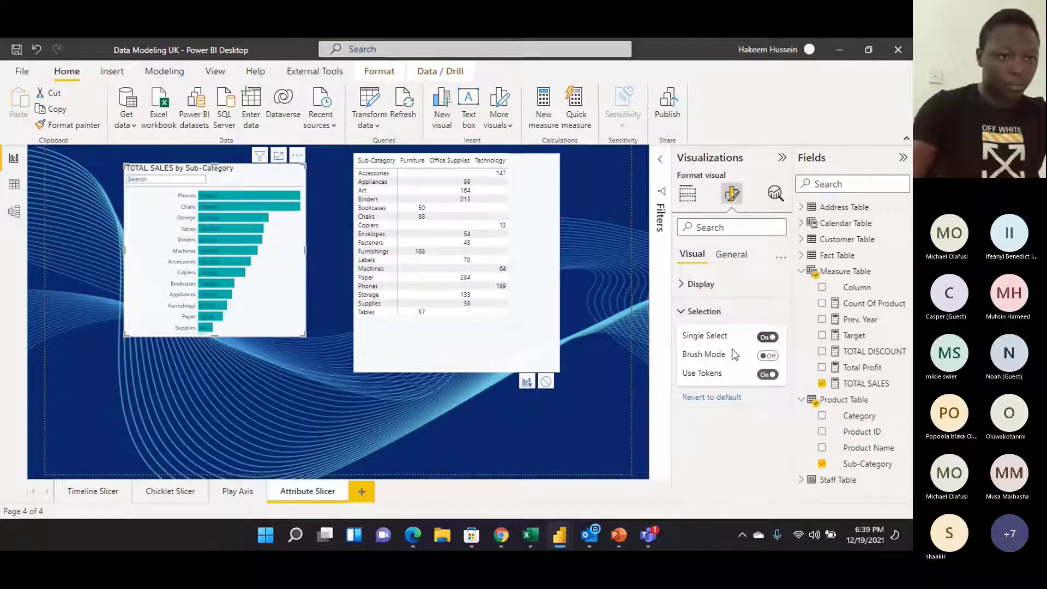
Test single selection in the slicer by choosing Phones, Storage and Tables one after another
left_click(230, 197)
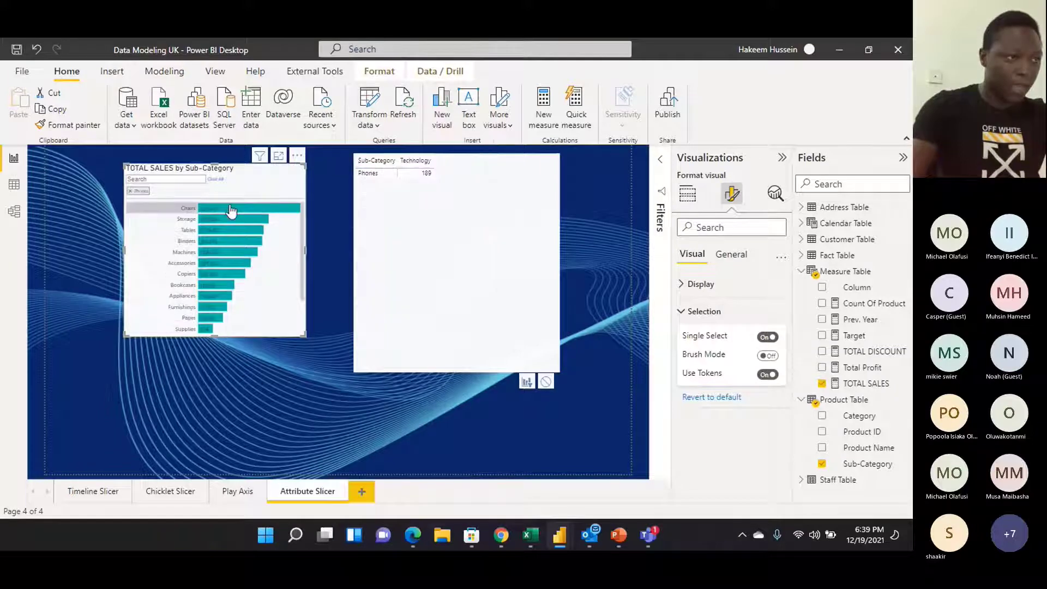
left_click(231, 223)
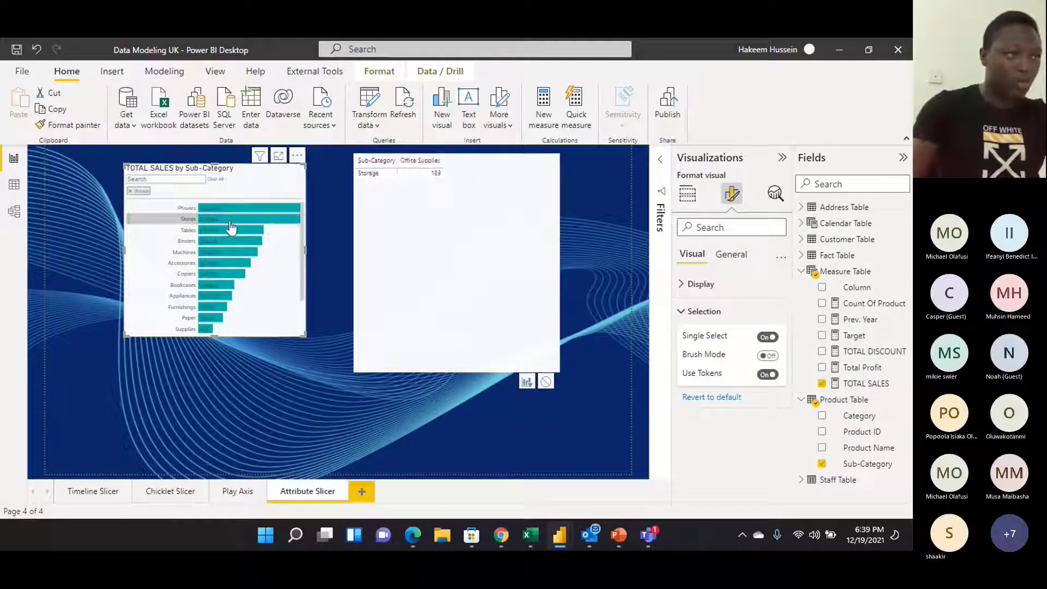
left_click(231, 230)
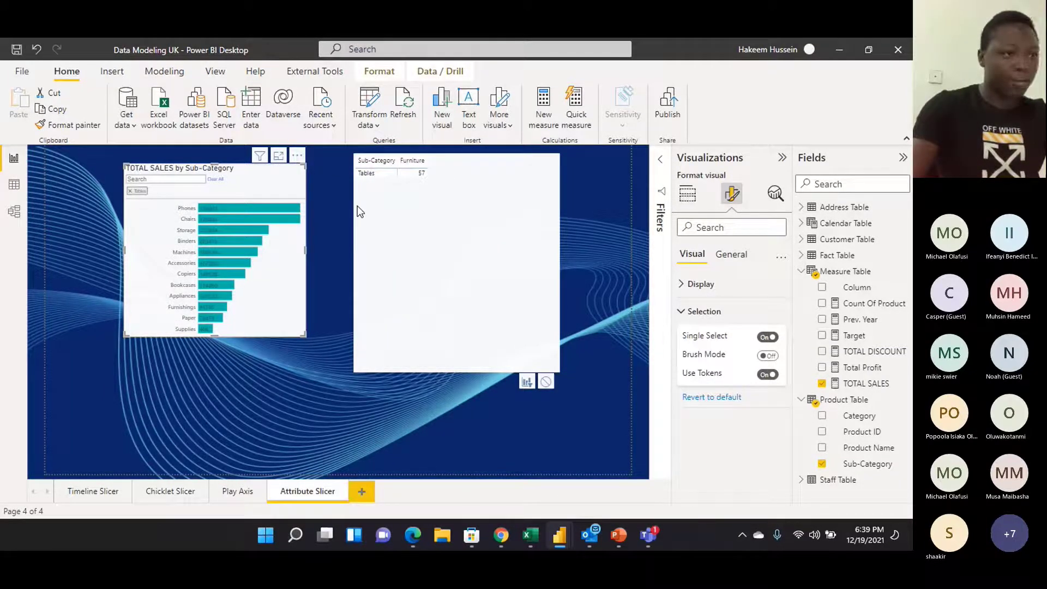
Shorten the matrix to about a third of its height and filter it to Machines with the slicer
left_click(554, 363)
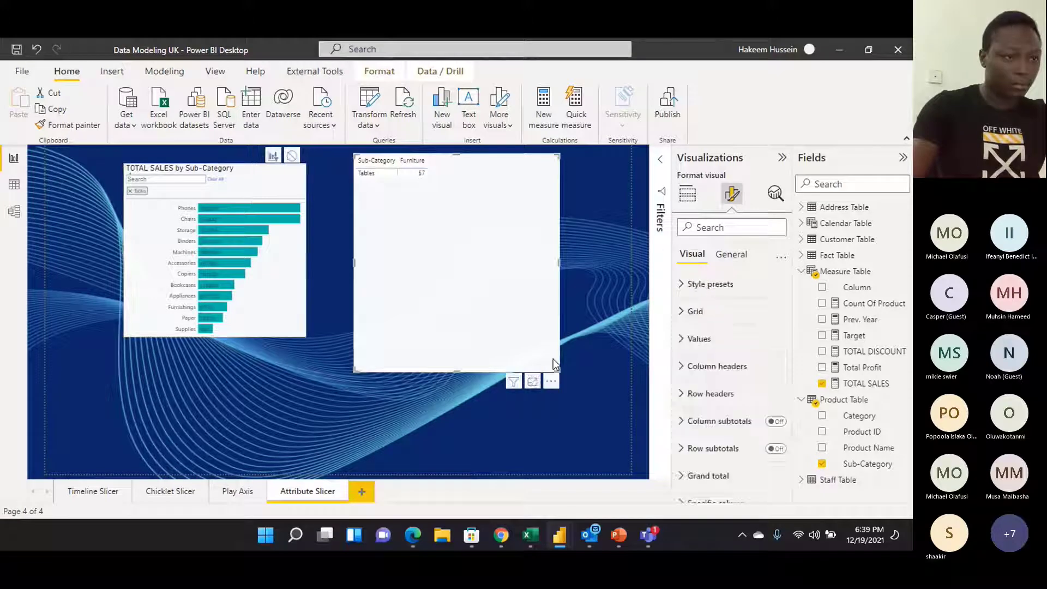
left_click_drag(453, 374, 437, 232)
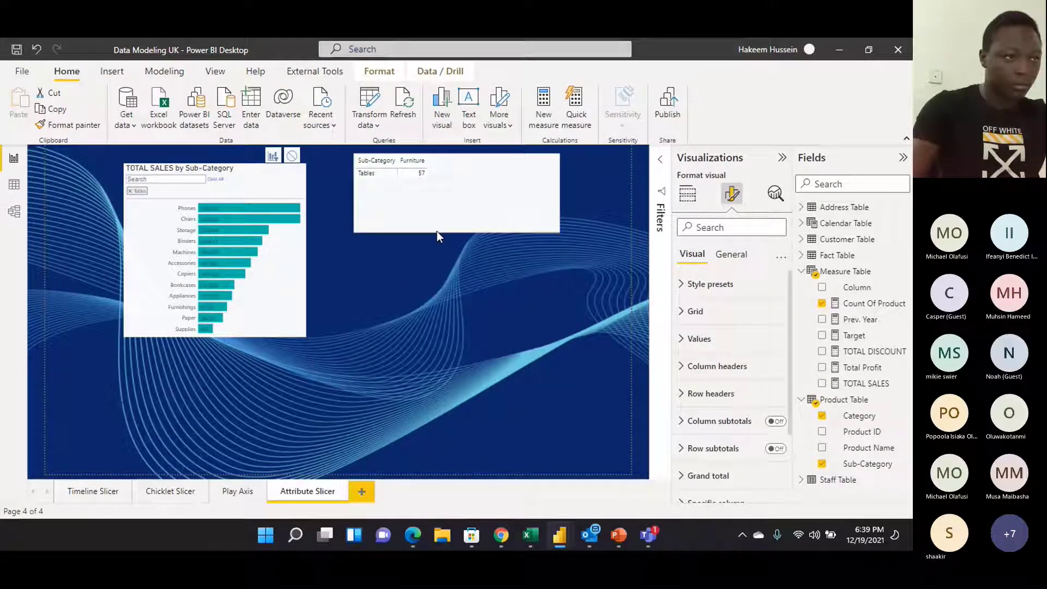
left_click(233, 241)
left_click(234, 252)
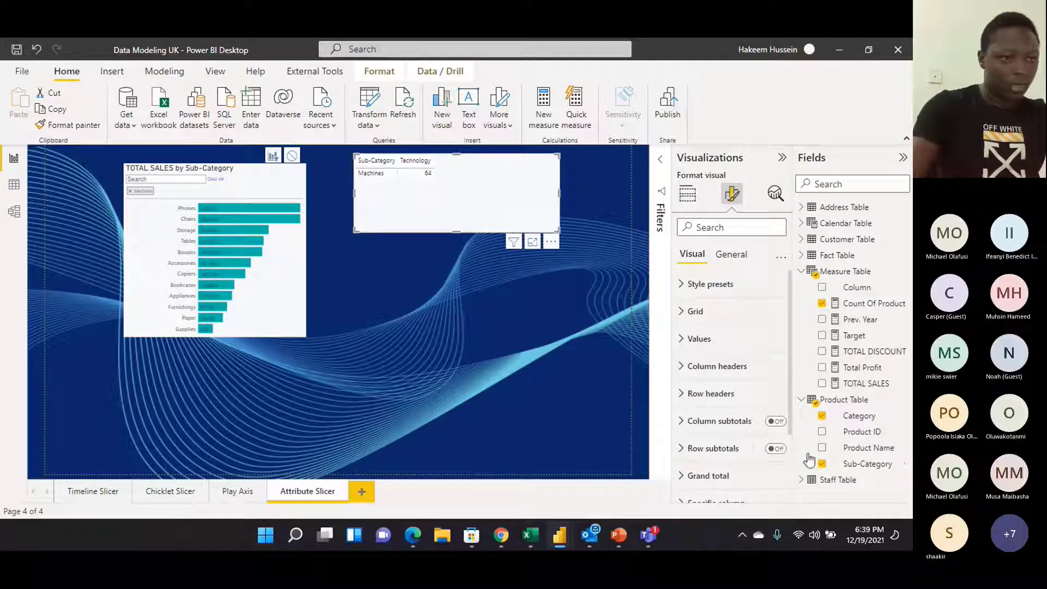
Turn on the matrix's column subtotals and clear the slicer's Machines selection, leaving the Attribute Slicer selected
left_click(777, 423)
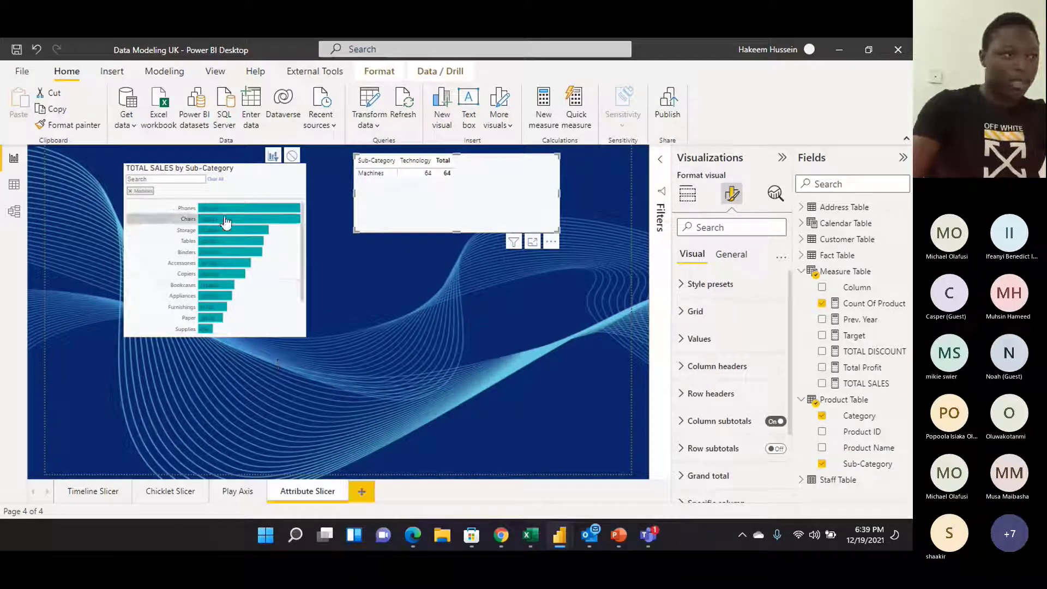
left_click(215, 181)
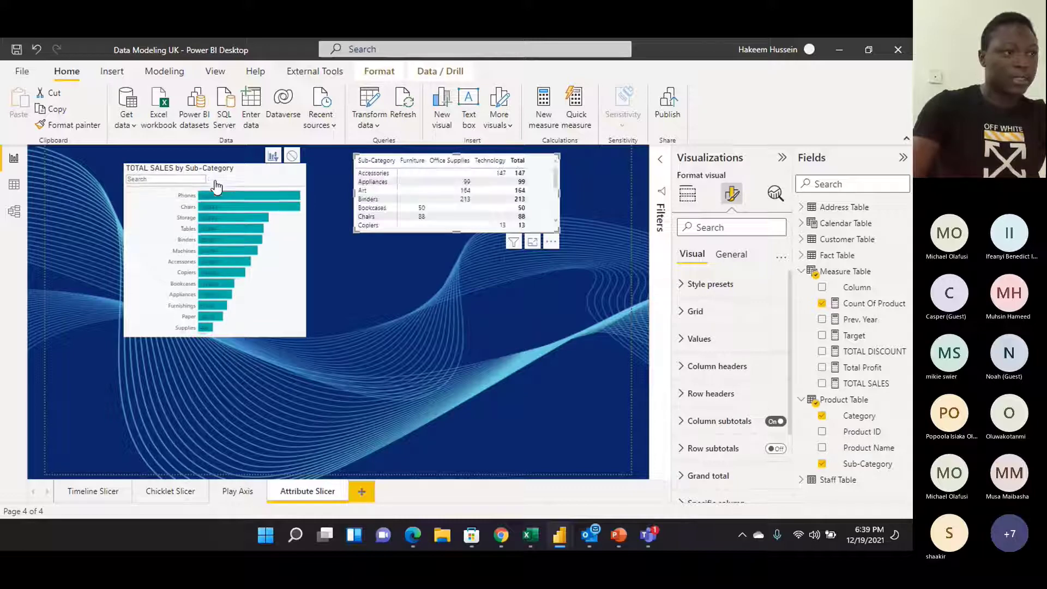
left_click(188, 179)
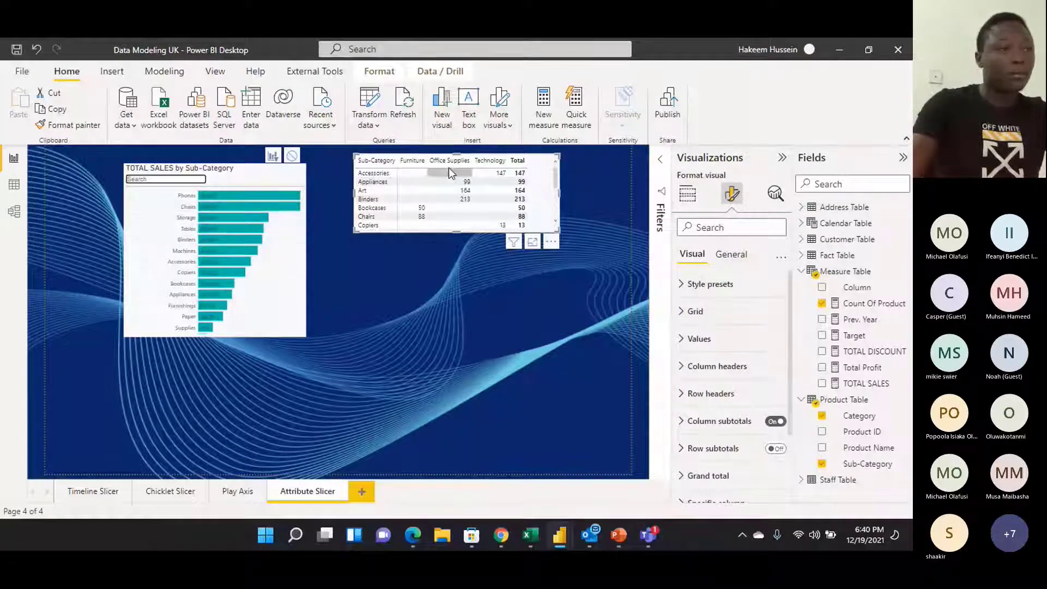
left_click(276, 175)
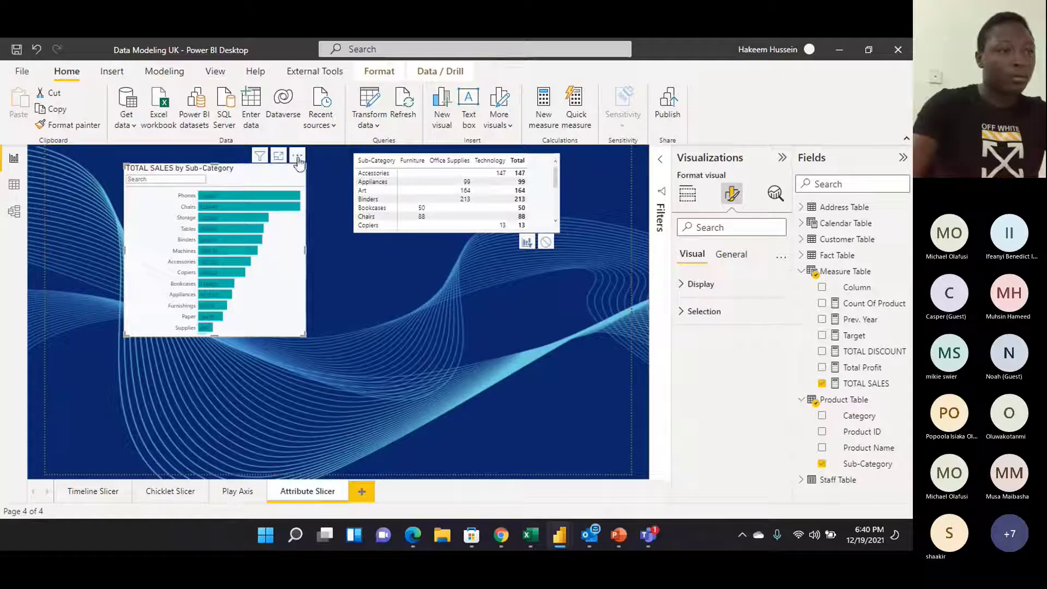
Lengthen the matrix until all its sub-category rows fit, and narrow it slightly
scroll(545, 211, "down", 4)
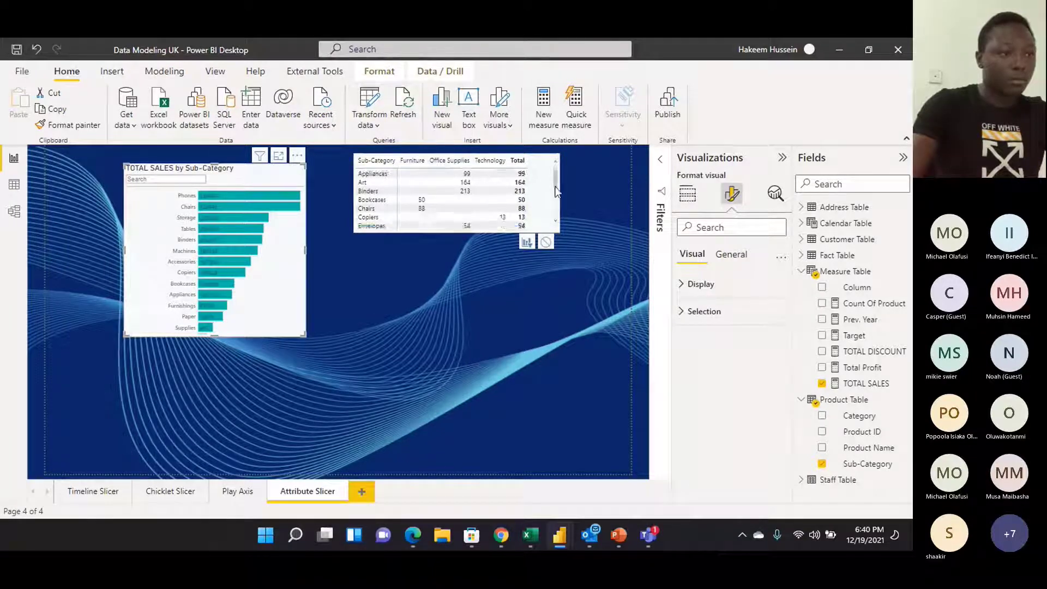
left_click(507, 232)
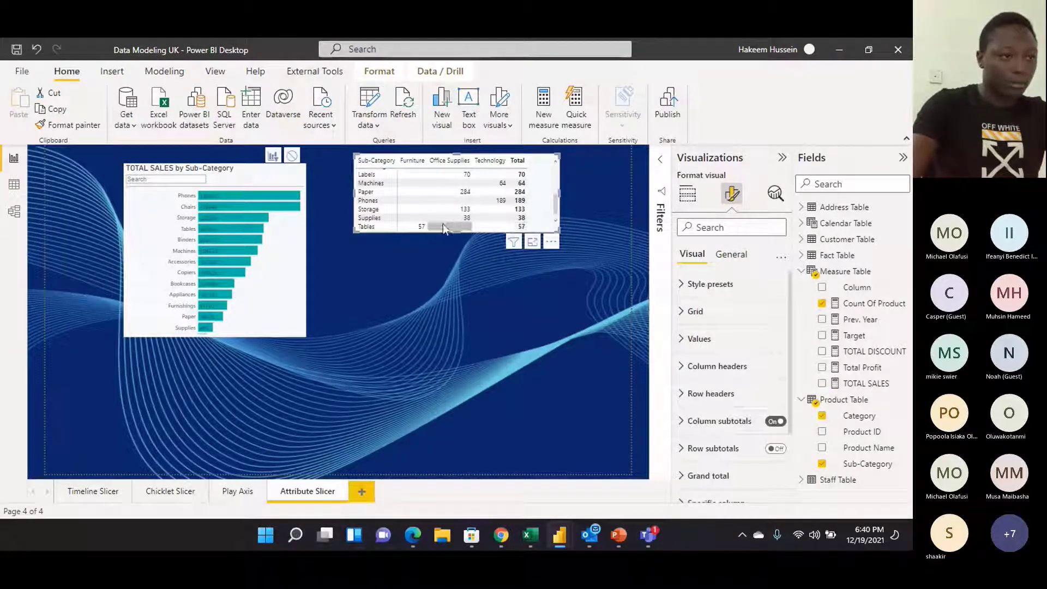
left_click_drag(443, 230, 461, 322)
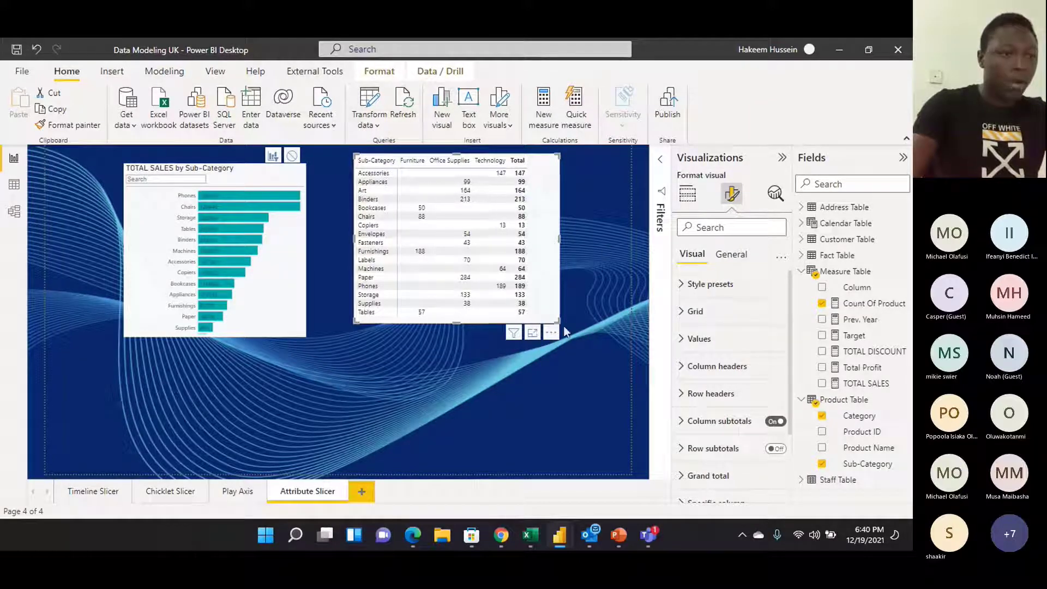
left_click_drag(558, 322, 538, 317)
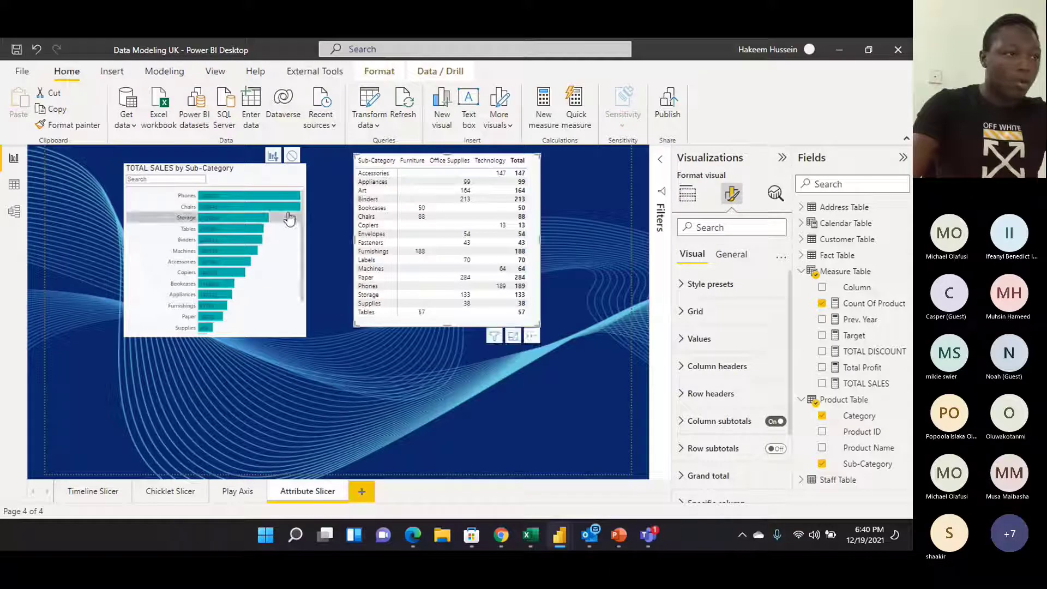
Look through the slicer's sub-category list and the matrix's format settings and field assignments
scroll(288, 235, "down", 3)
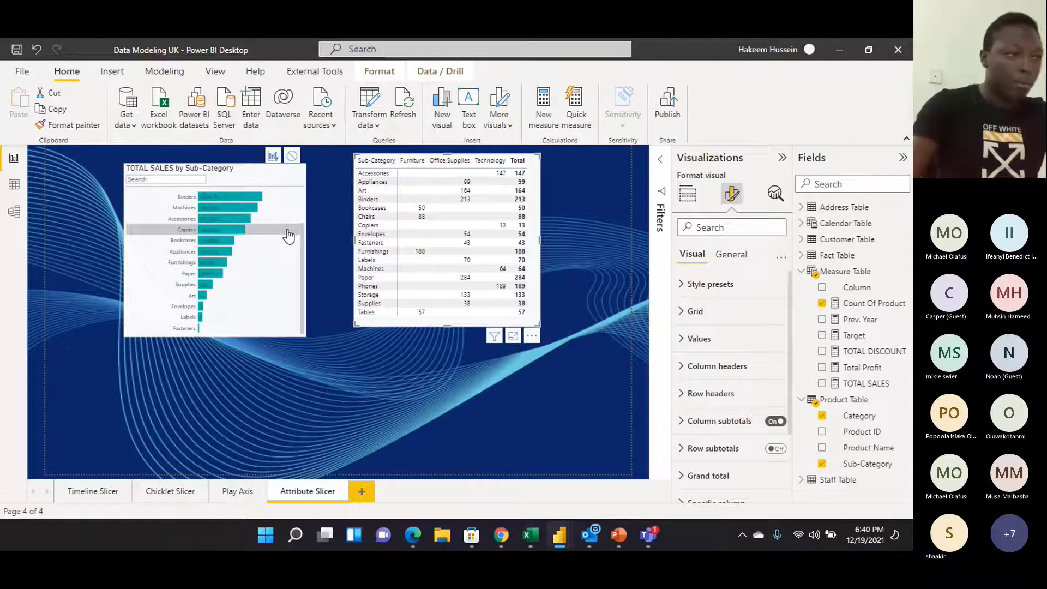
scroll(288, 236, "up", 3)
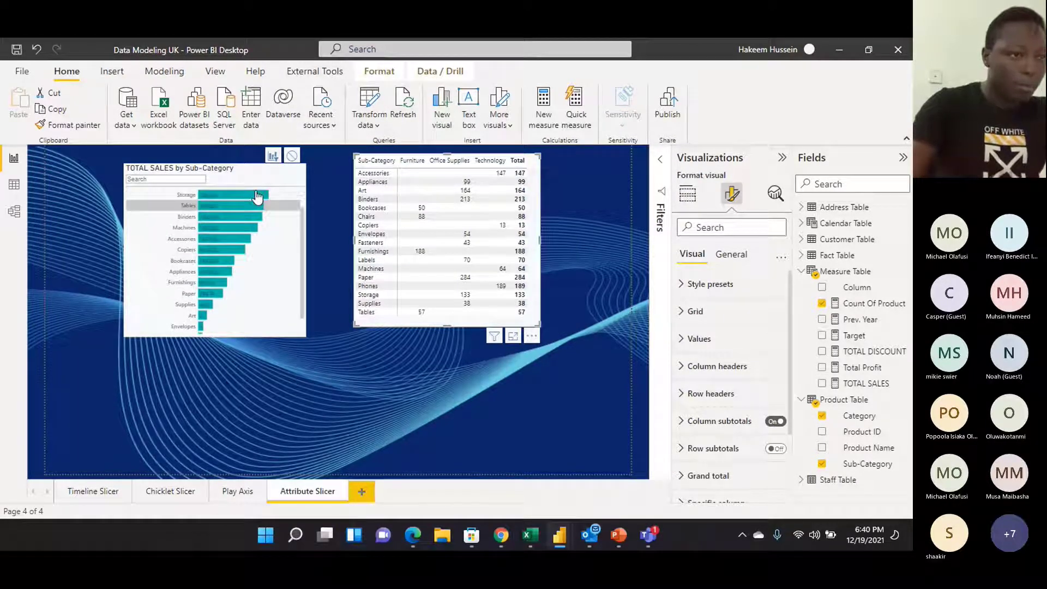
left_click(728, 259)
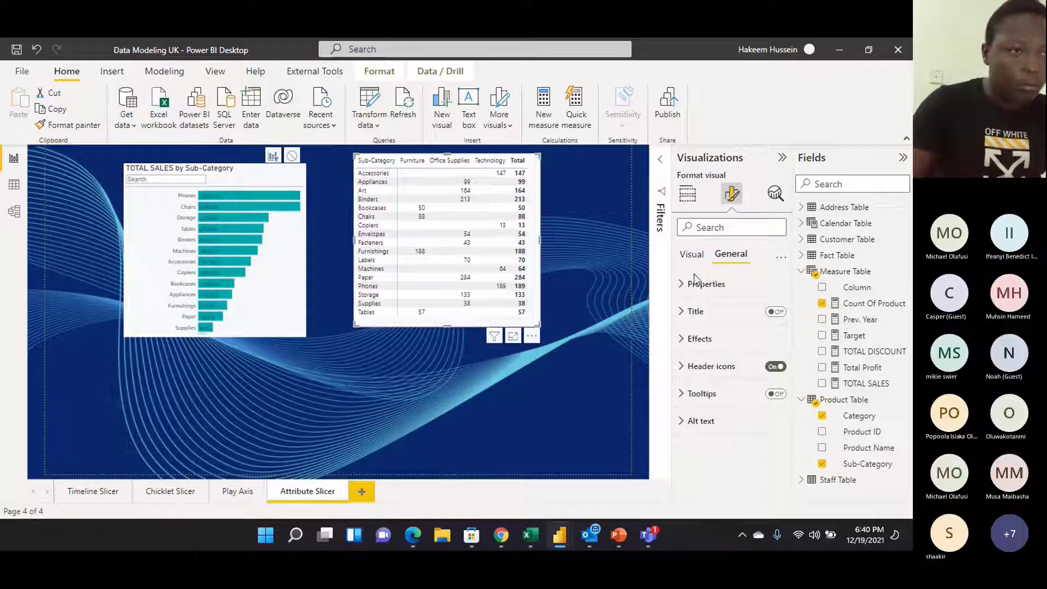
left_click(692, 254)
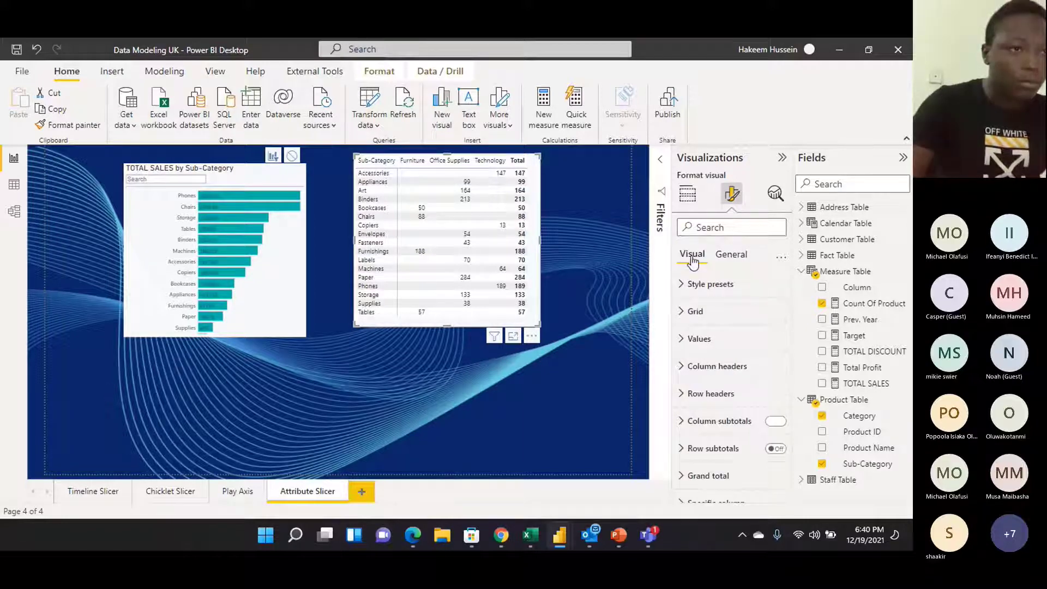
left_click(687, 194)
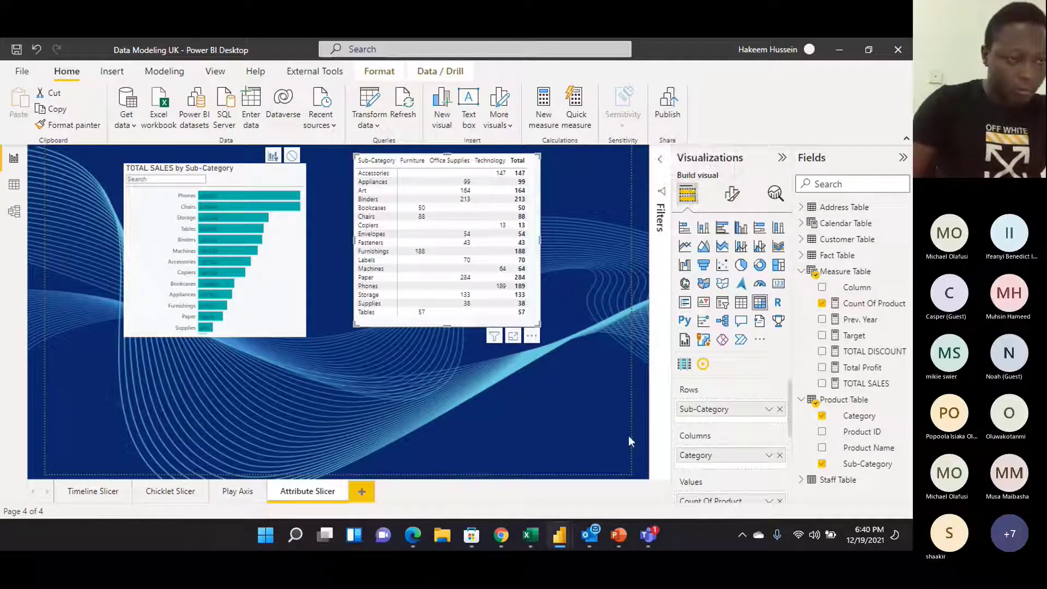
left_click(224, 194)
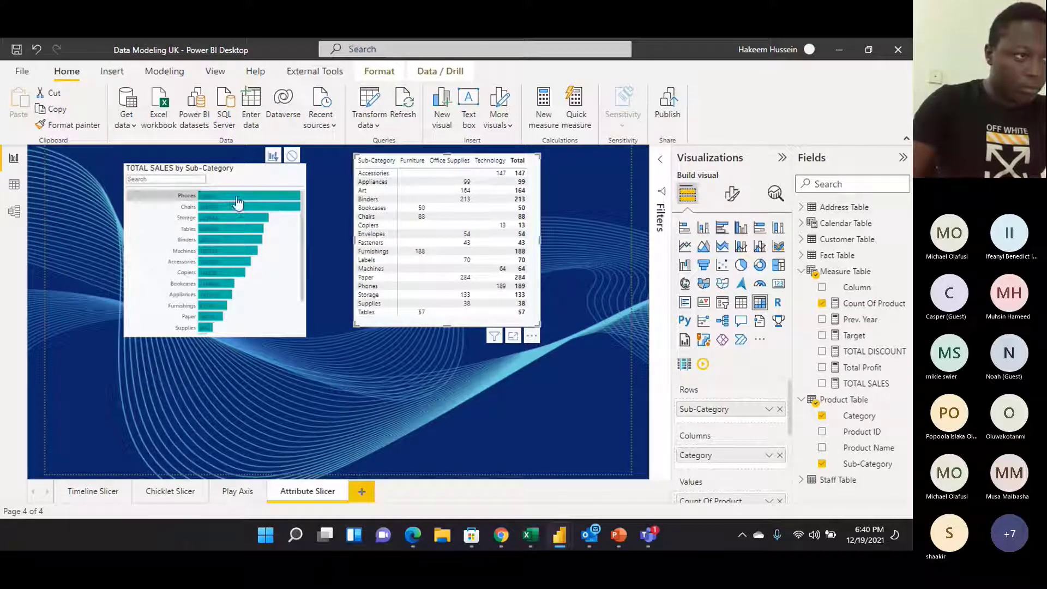
left_click(212, 179)
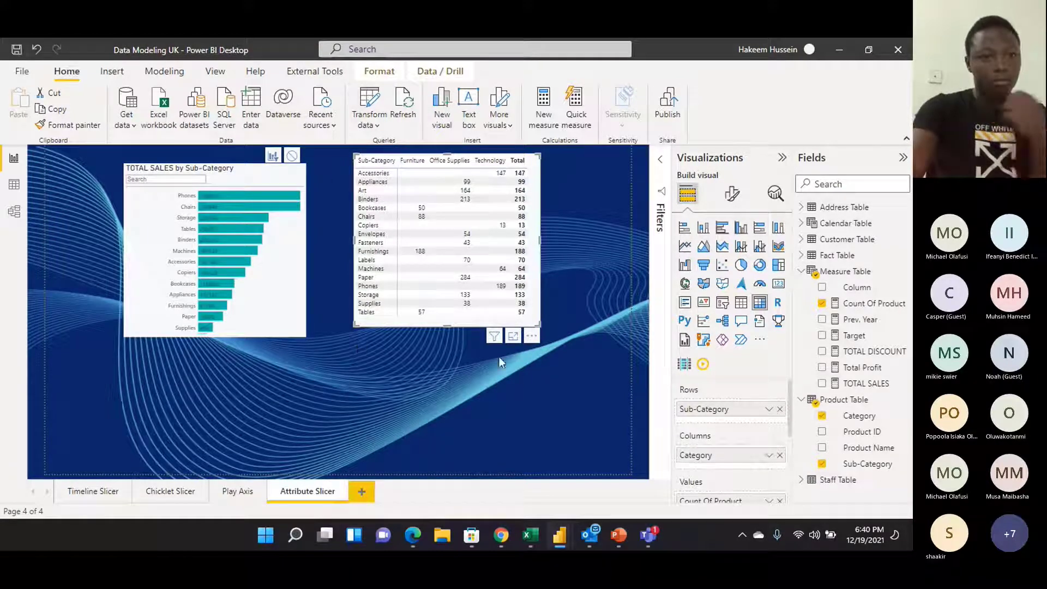
scroll(728, 463, "down", 4)
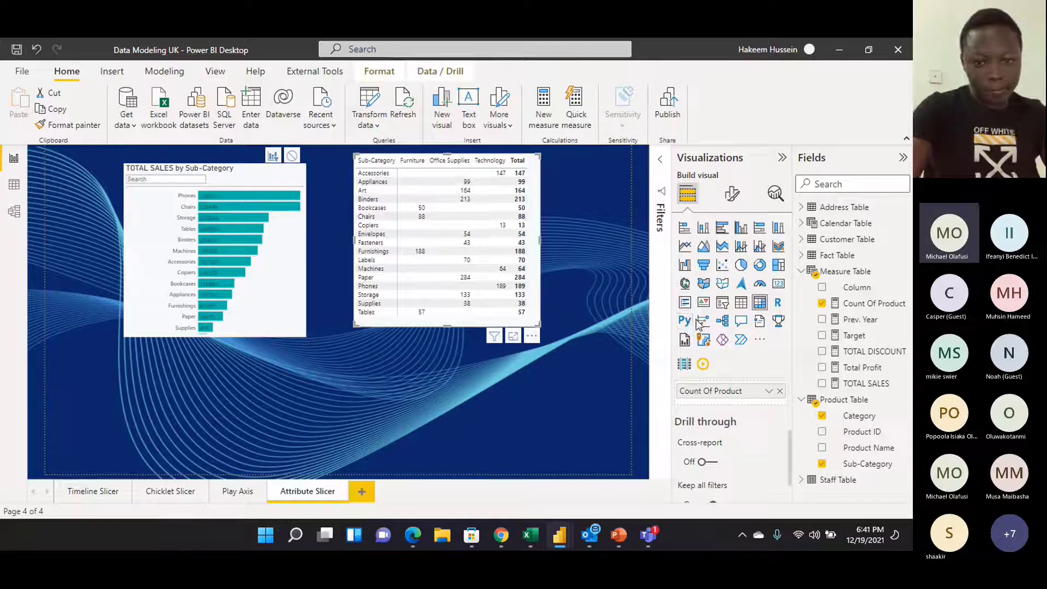
Delete the Attribute Slicer and the matrix from the Attribute Slicer page
left_click(250, 179)
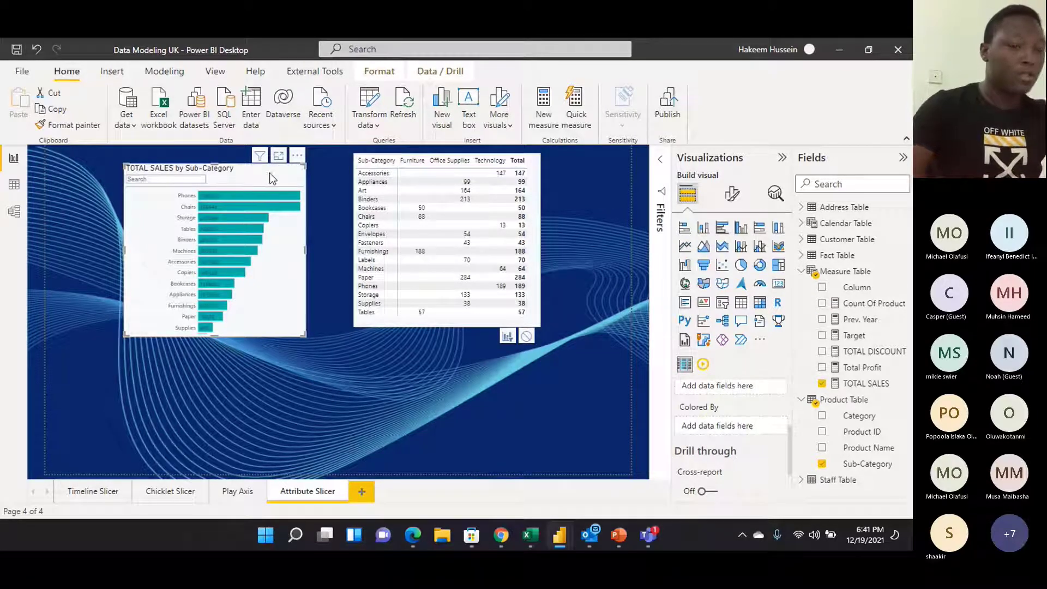
key("Delete")
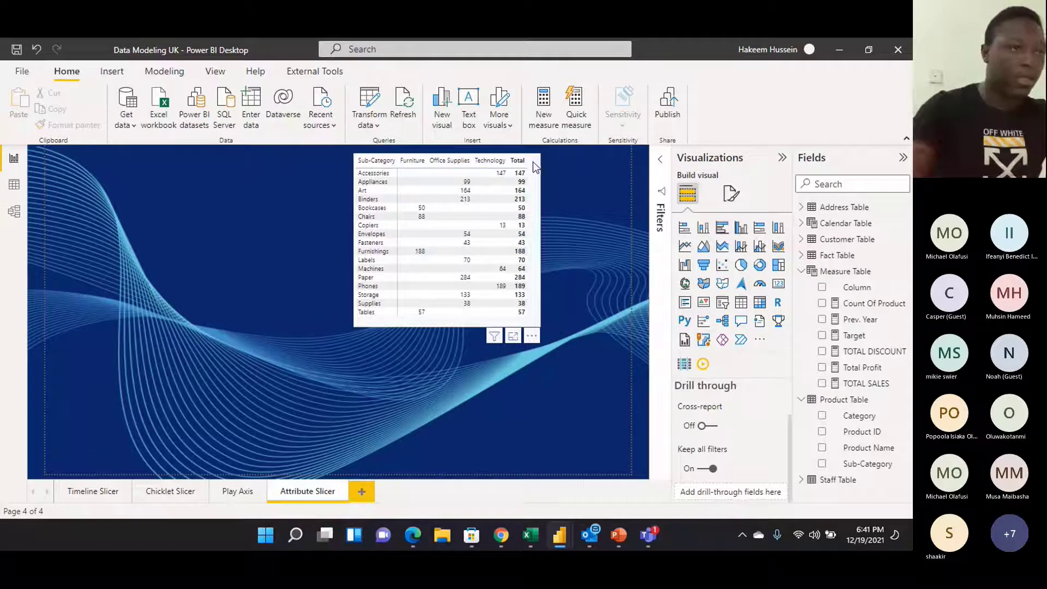
left_click(534, 163)
key("Delete")
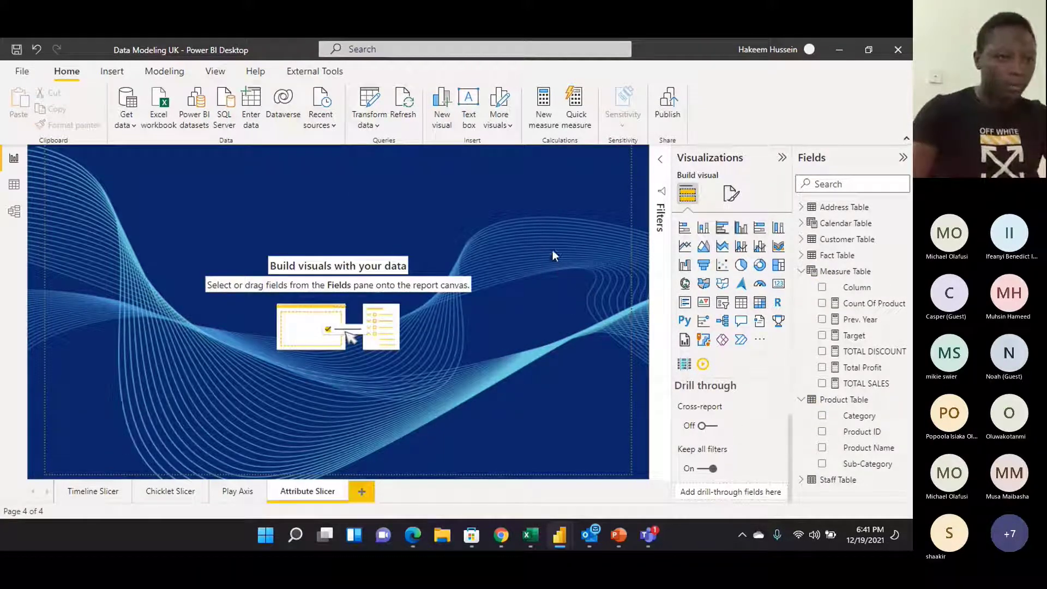
Insert a new matrix visual and move and enlarge it to fill most of the report page's right half
left_click(758, 303)
left_click_drag(181, 159, 489, 191)
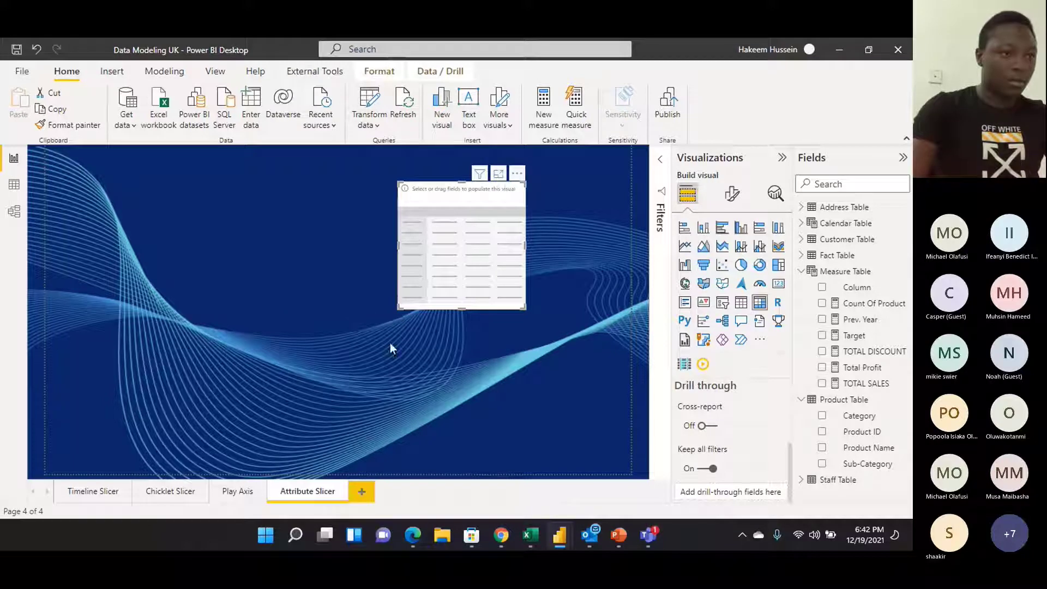
left_click_drag(399, 309, 368, 392)
left_click_drag(527, 388, 631, 441)
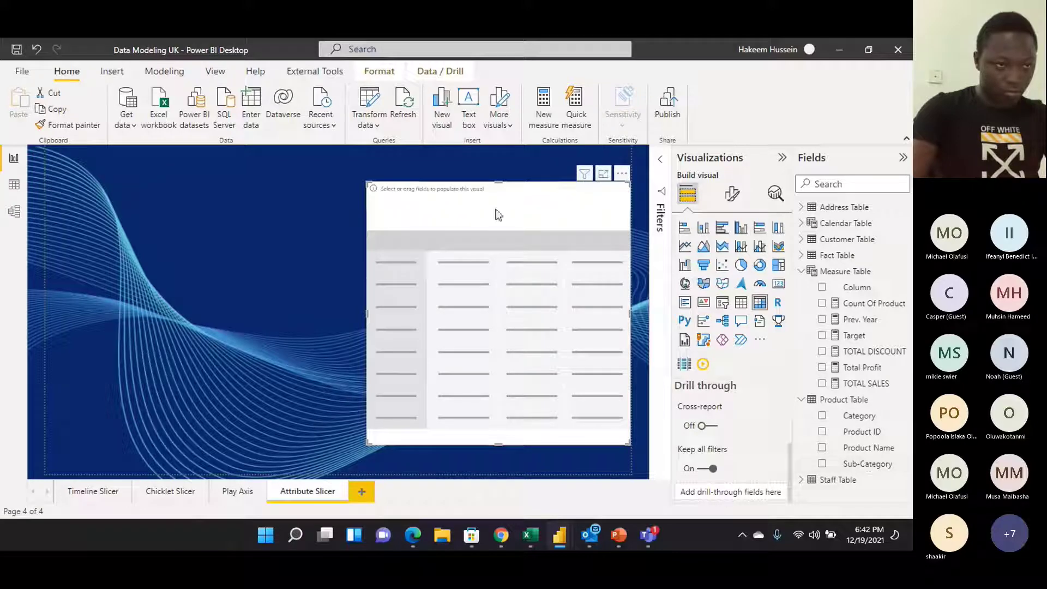
Fill the matrix with Sub-Category as rows, Category as columns and TOTAL SALES as values
scroll(755, 403, "up", 3)
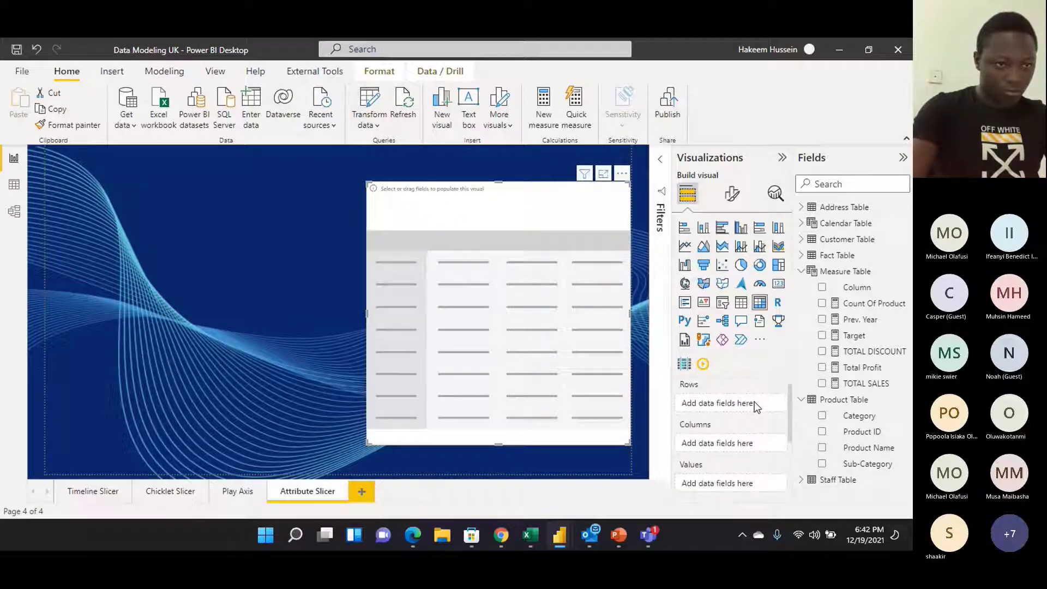
left_click_drag(888, 464, 769, 409)
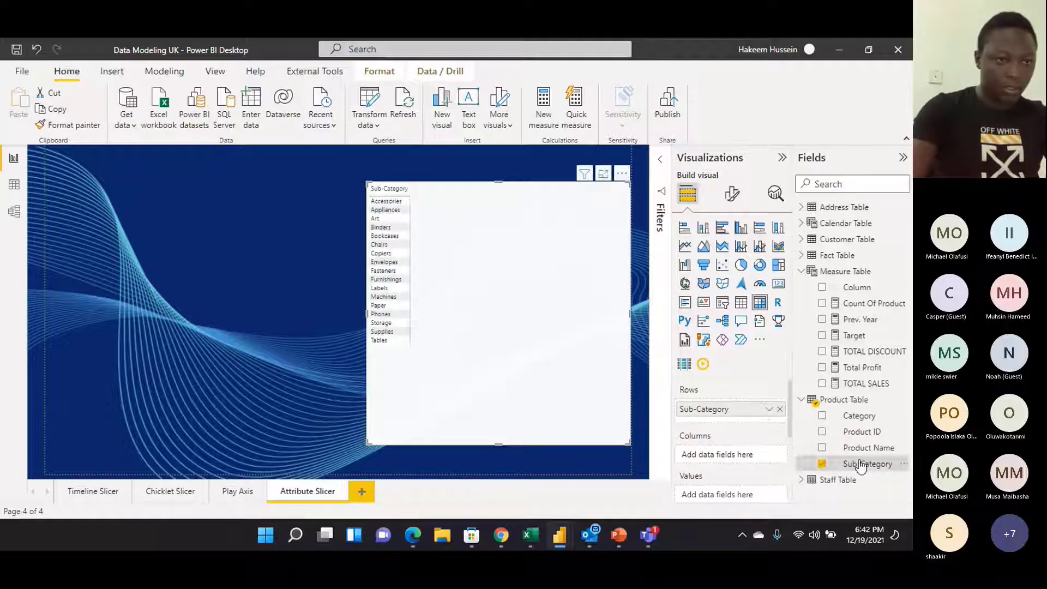
left_click_drag(857, 416, 739, 452)
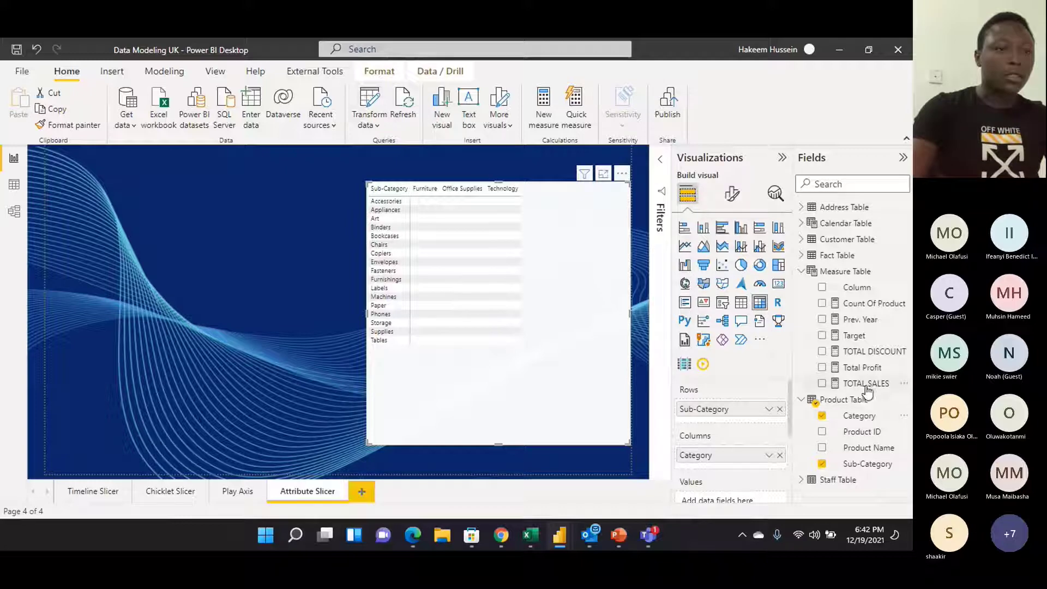
left_click_drag(866, 383, 498, 327)
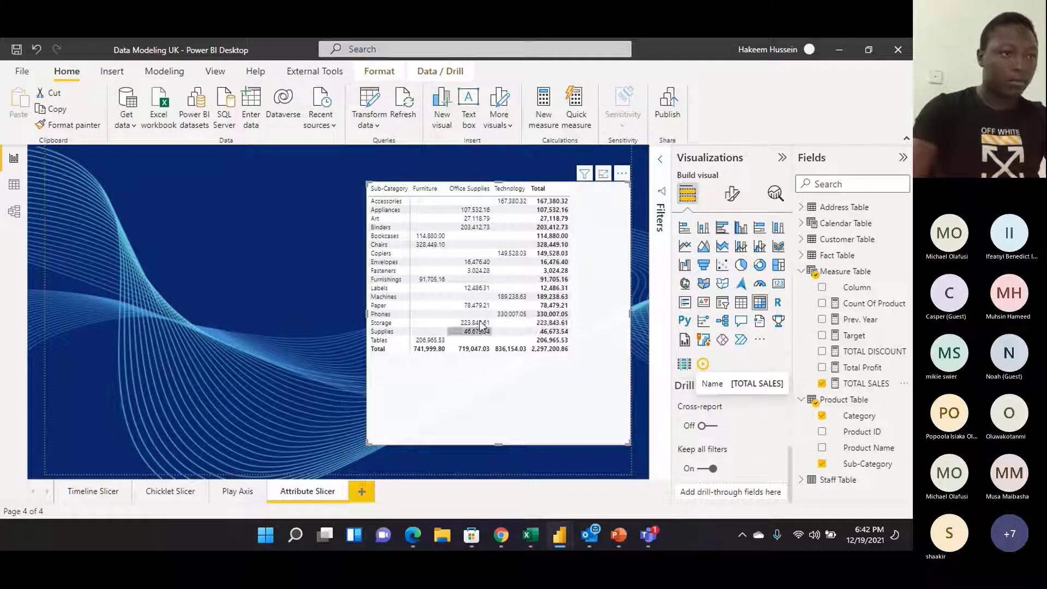
Add an Attribute Slicer visual beside the matrix and assign the Sub-Category field to it
left_click(131, 195)
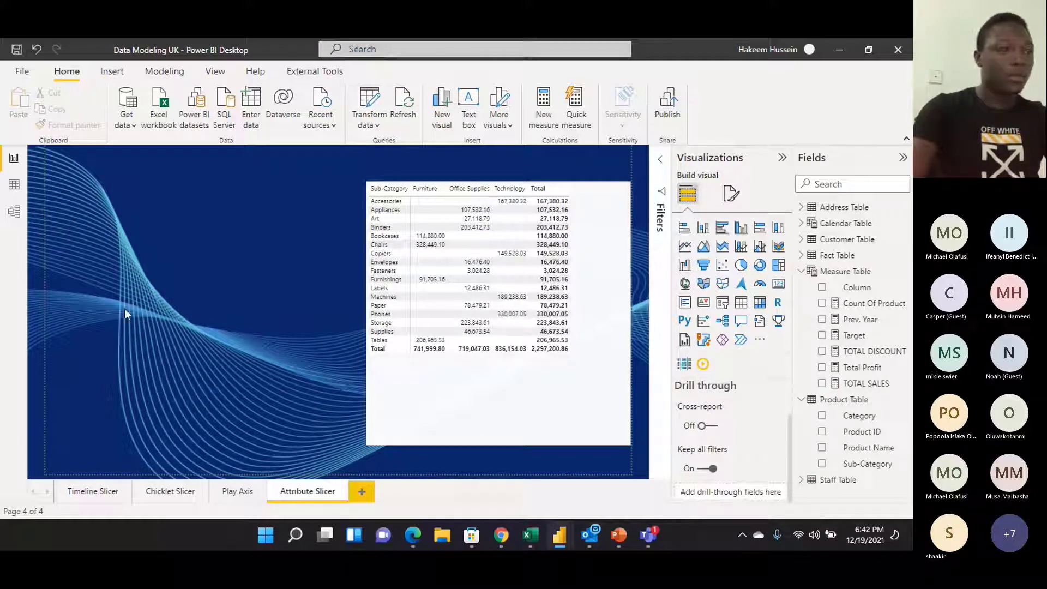
left_click(685, 364)
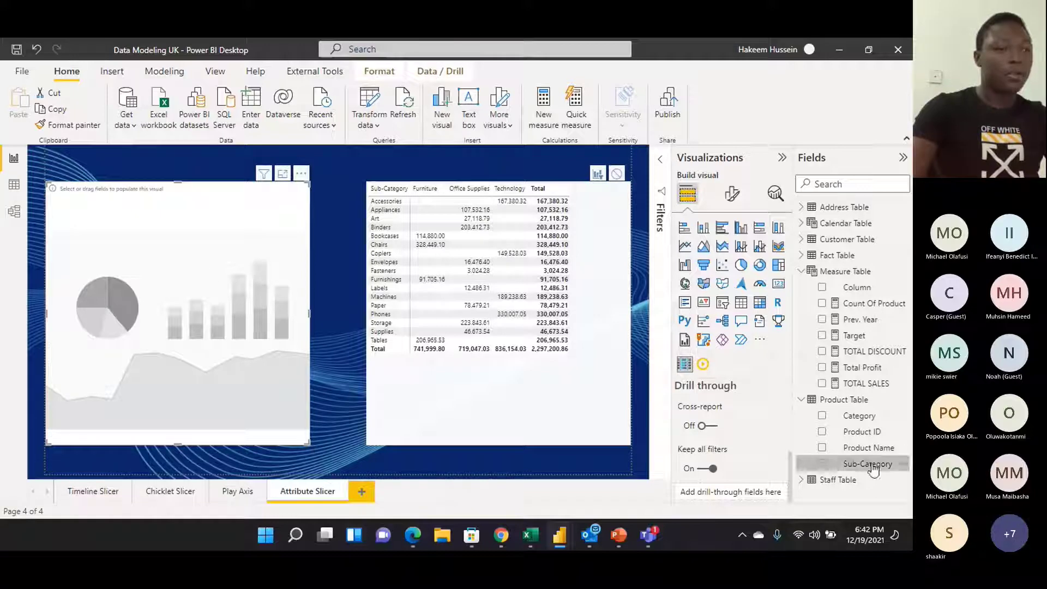
left_click_drag(869, 463, 176, 213)
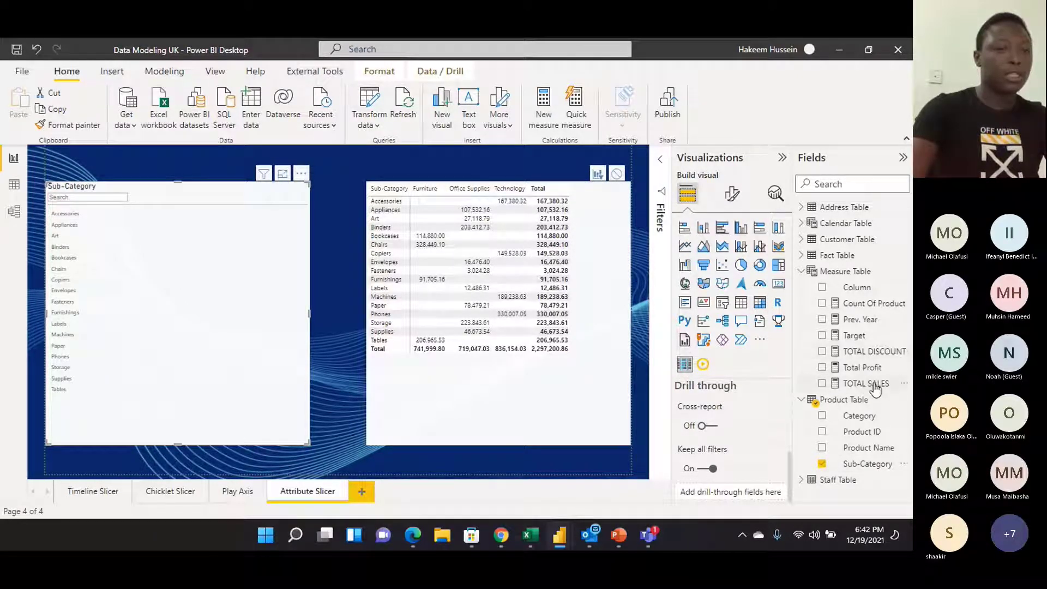
Assign TOTAL SALES to the slicer's With Values field and widen the slicer slightly towards the matrix
left_click_drag(887, 389, 181, 236)
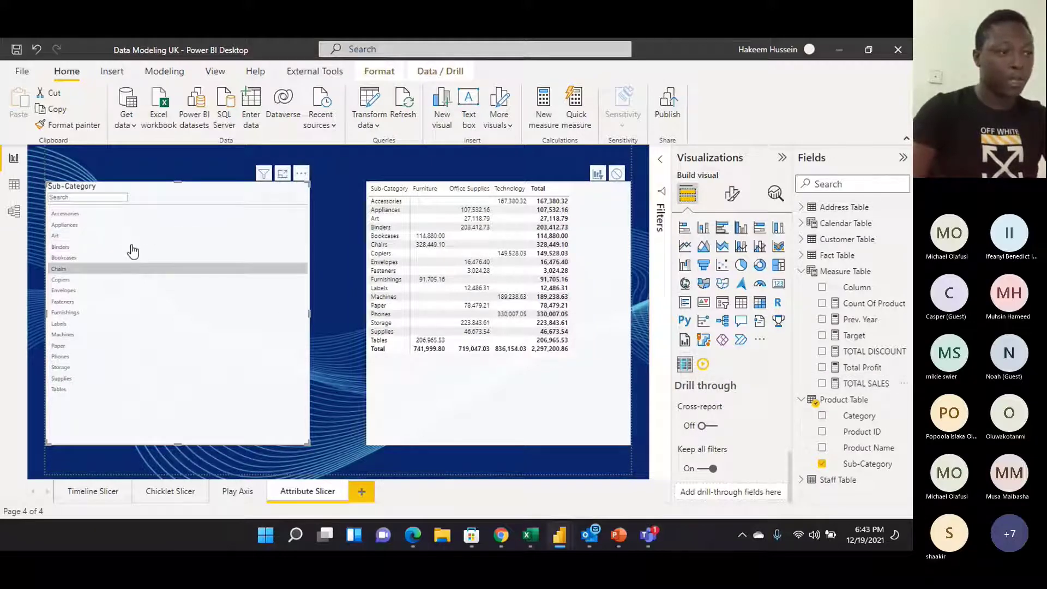
scroll(777, 404, "up", 2)
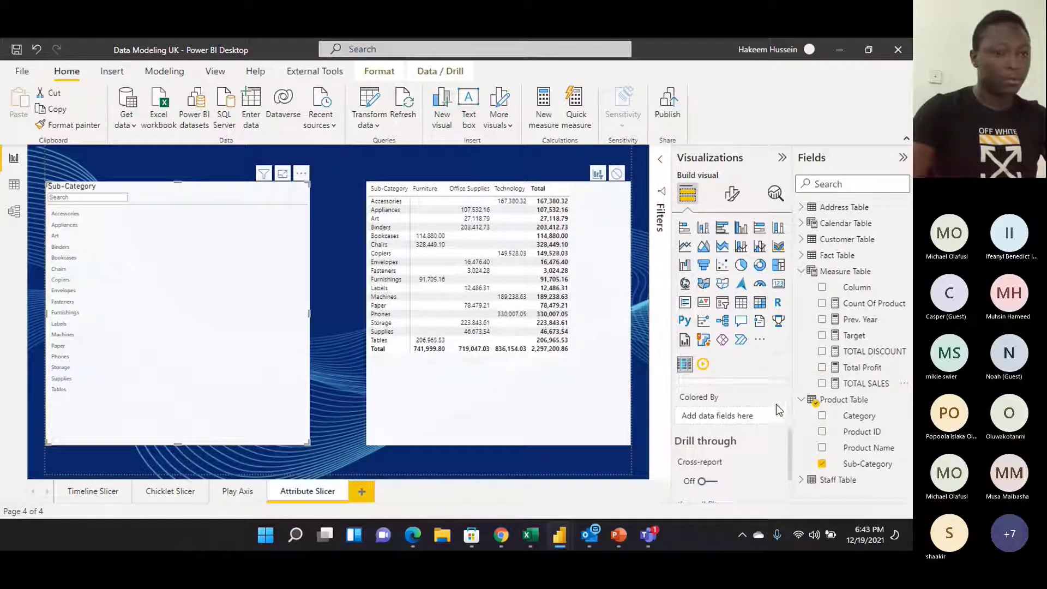
scroll(771, 404, "up", 3)
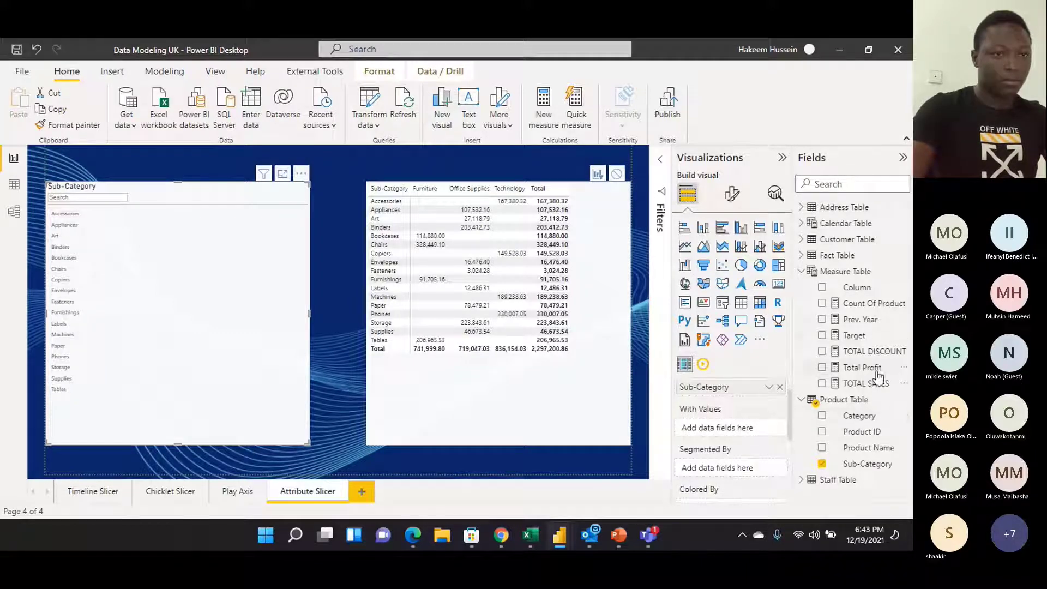
left_click_drag(872, 383, 753, 435)
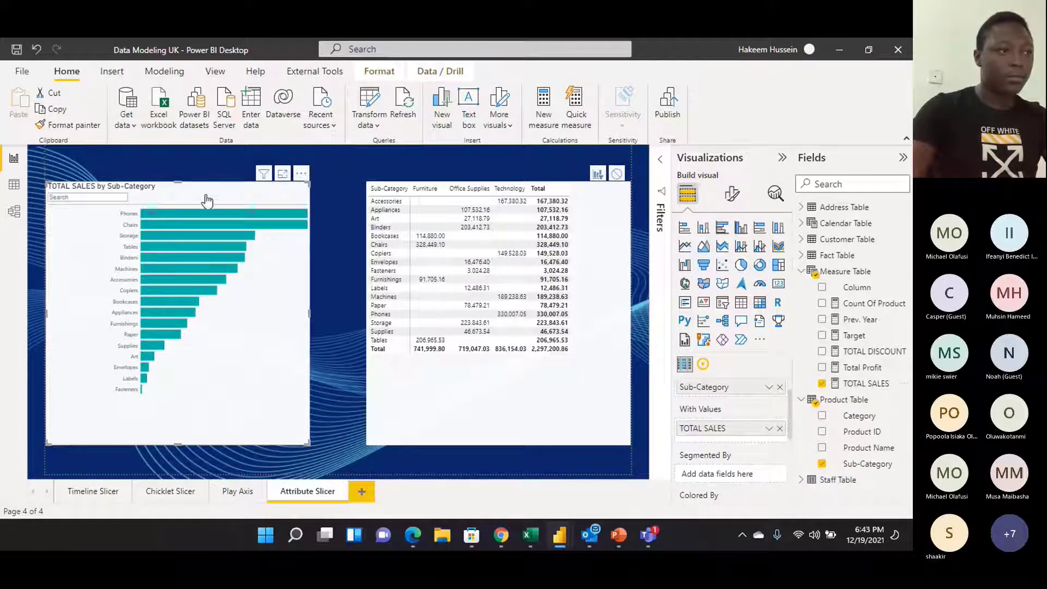
left_click_drag(309, 183, 324, 182)
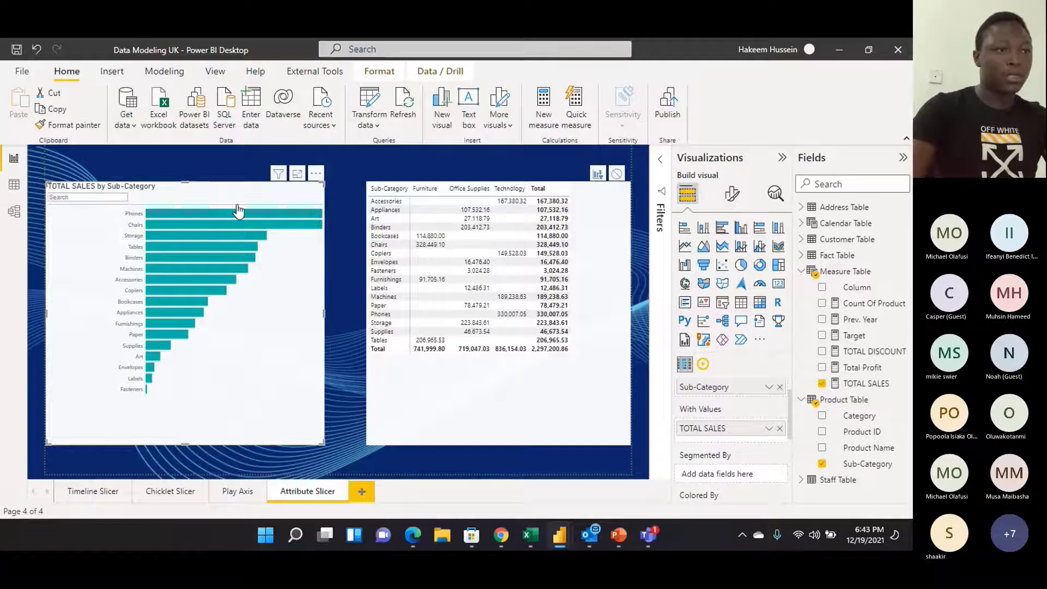
Turn on Always On Values in the Attribute Slicer's display settings
left_click(734, 198)
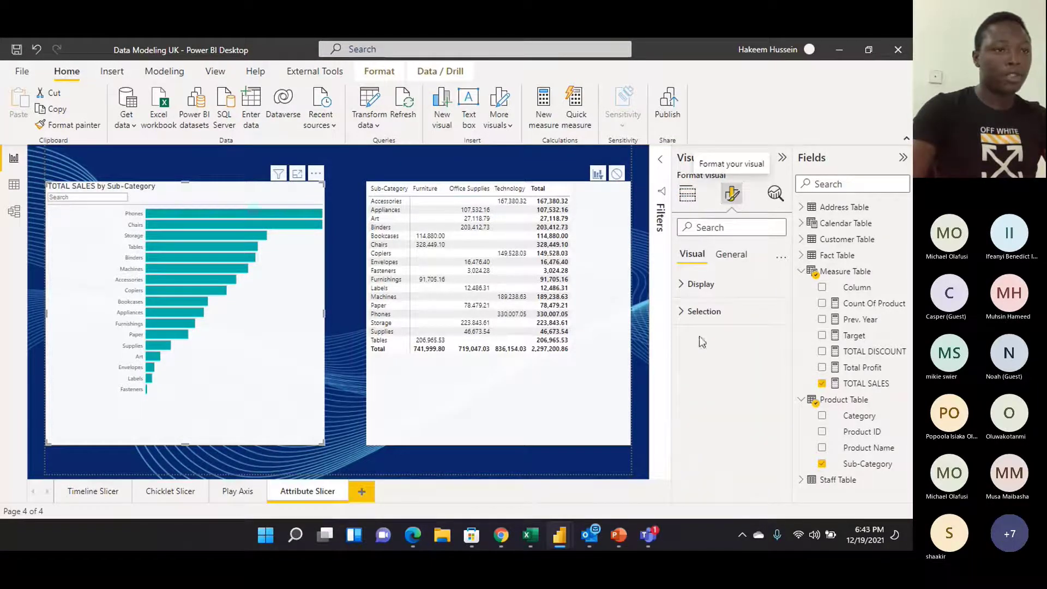
left_click(682, 285)
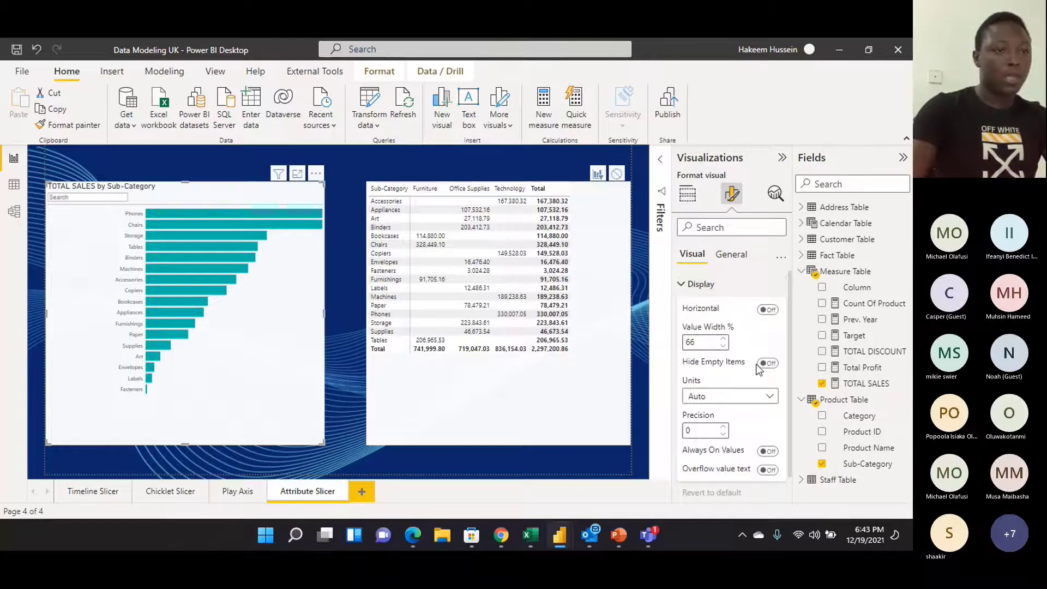
left_click(768, 451)
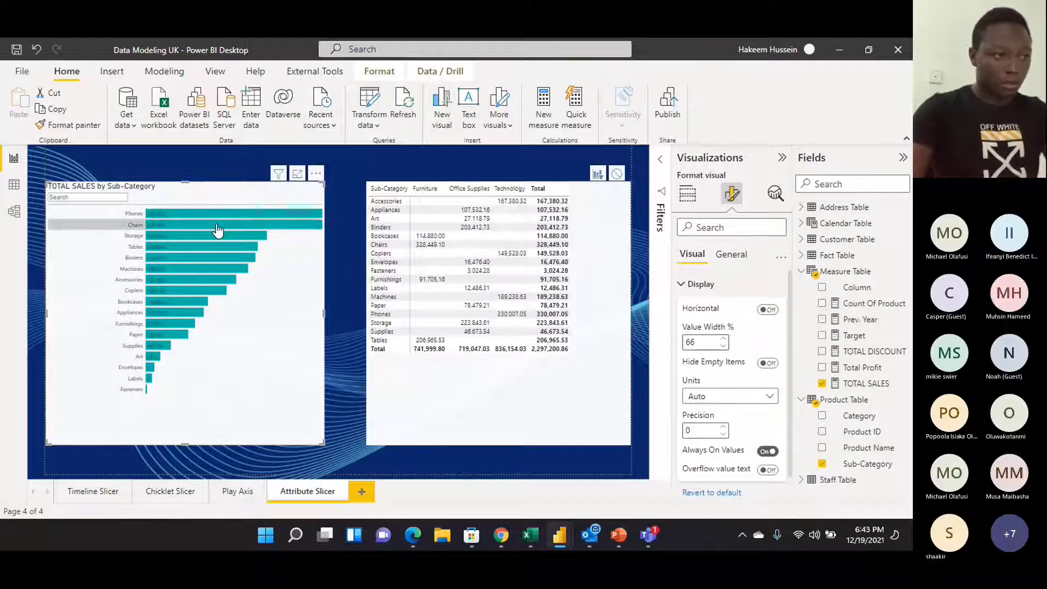
Search the slicer for "Phone" and select Phones to filter the matrix
left_click(102, 196)
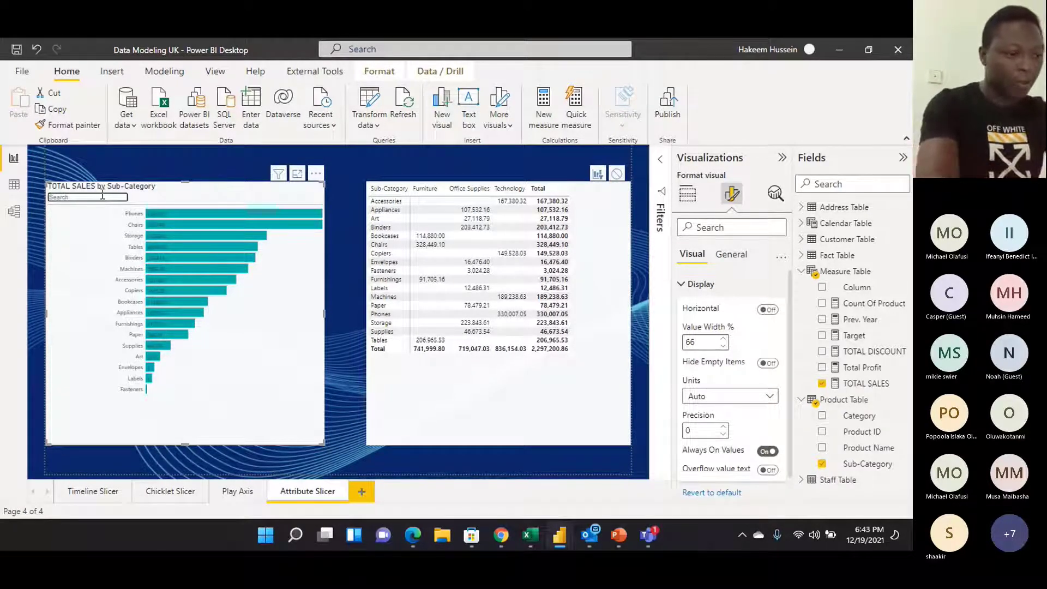
type("S")
key("BackSpace")
type("Phone")
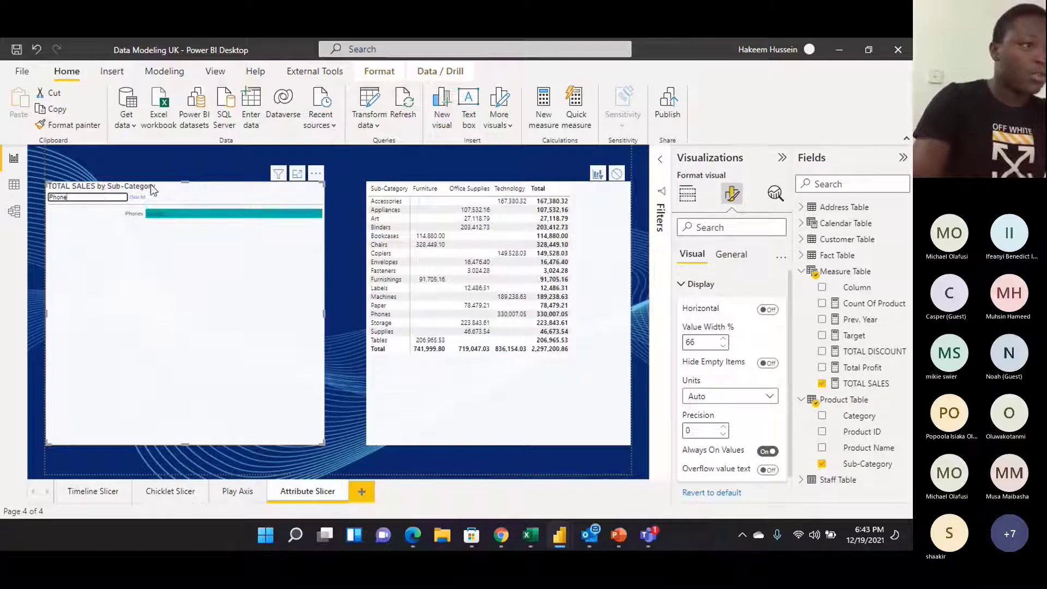
left_click(177, 214)
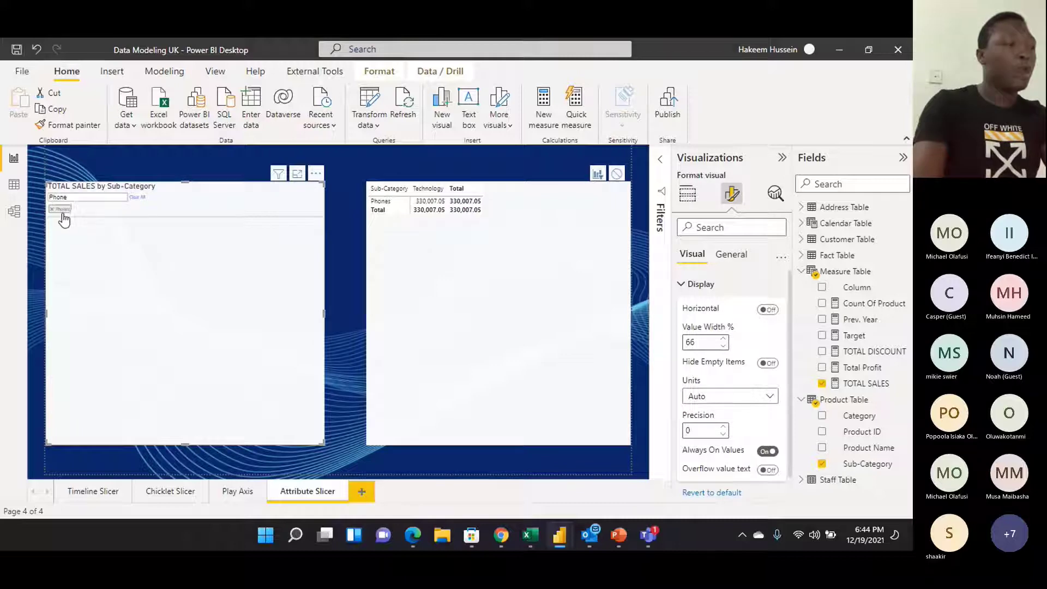
Replace the Phones search filter with a multiple selection of Phones, Chairs, Storage and Tables in the slicer, and clear the selection
left_click(139, 197)
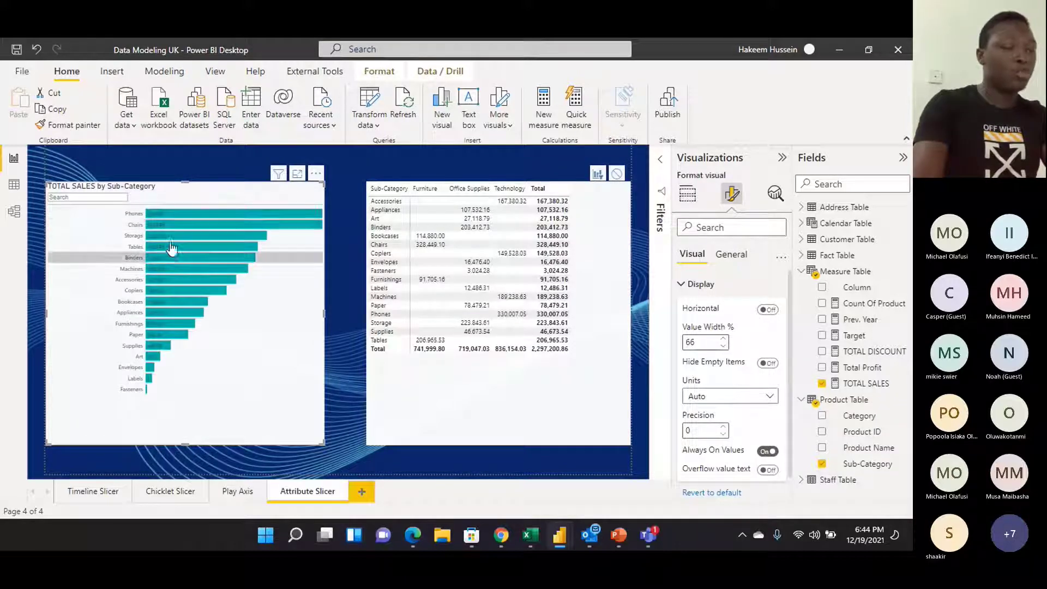
left_click(185, 218)
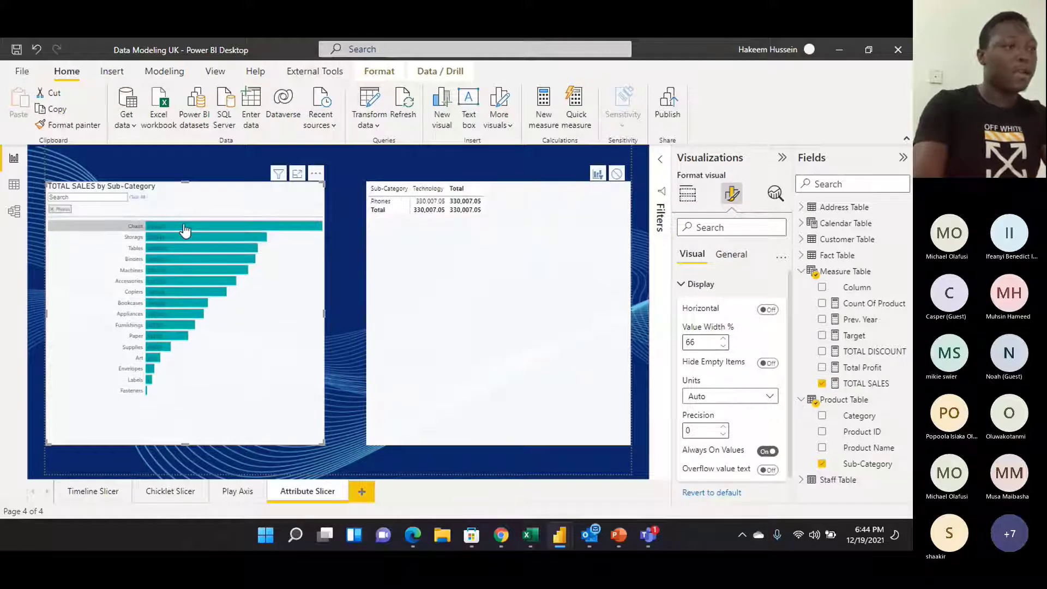
left_click(185, 234)
left_click(184, 229)
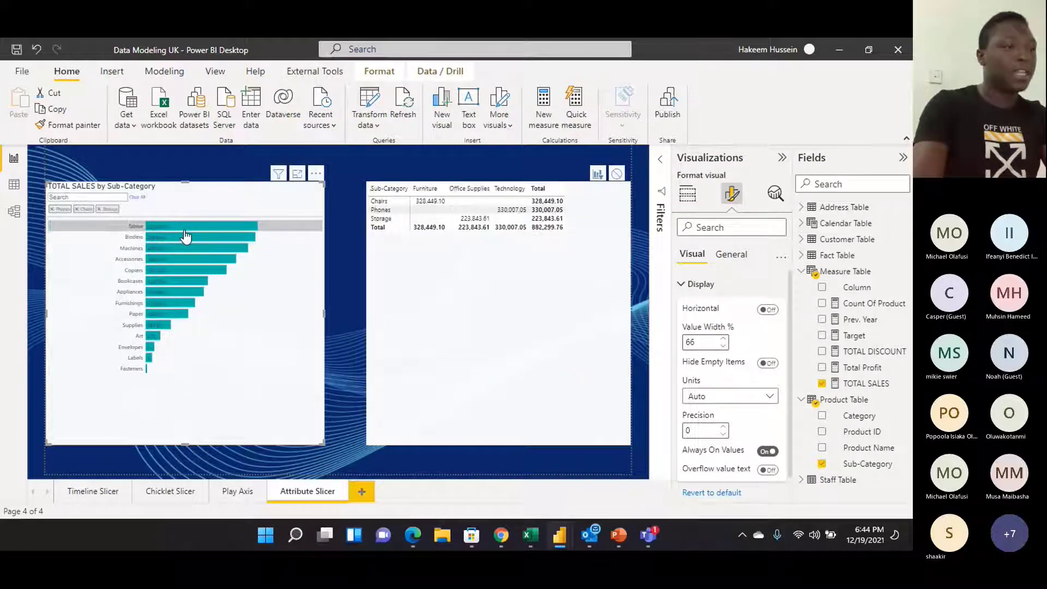
left_click(184, 229)
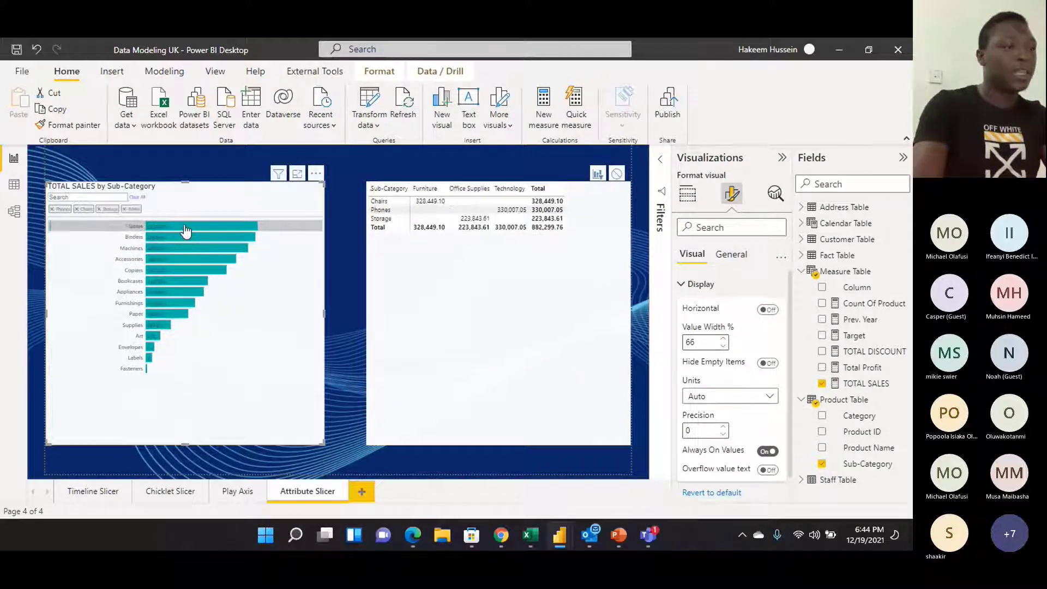
left_click(137, 197)
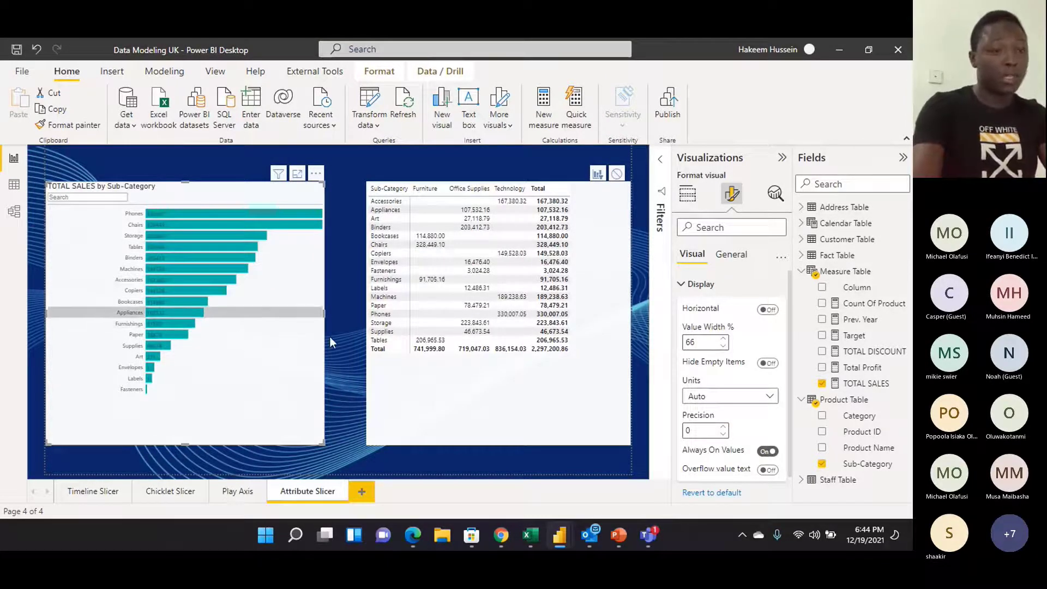
Turn on Single Select in the Attribute Slicer's selection settings
scroll(699, 290, "down", 1)
scroll(700, 289, "up", 1)
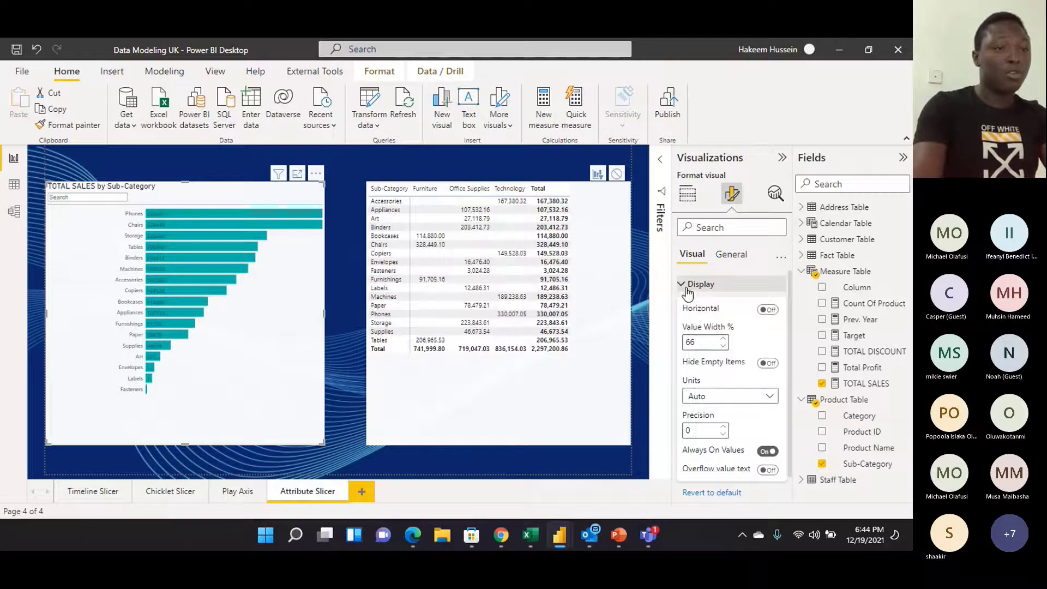
left_click(682, 285)
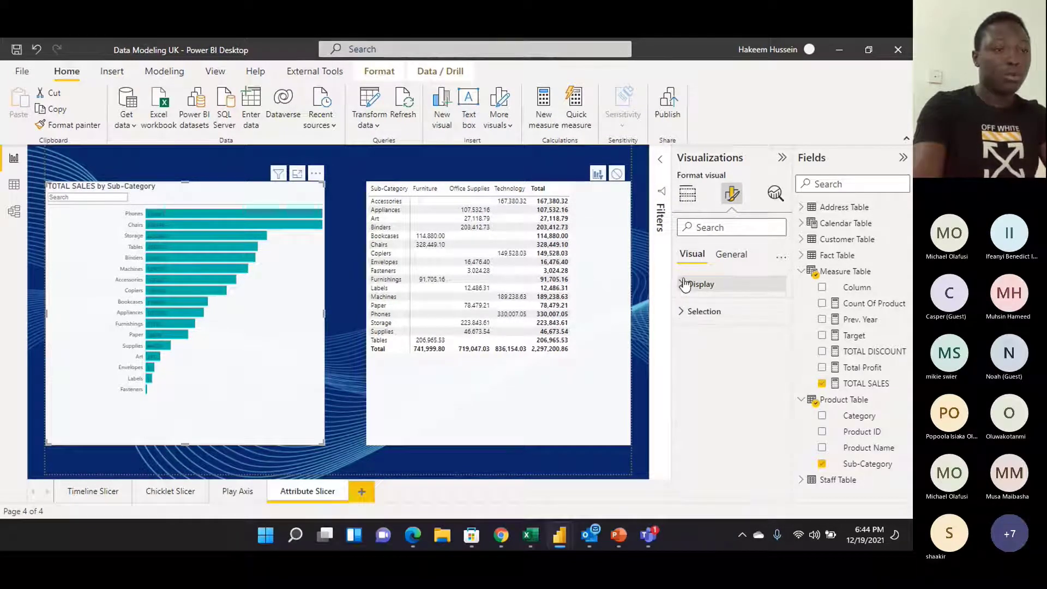
left_click(682, 316)
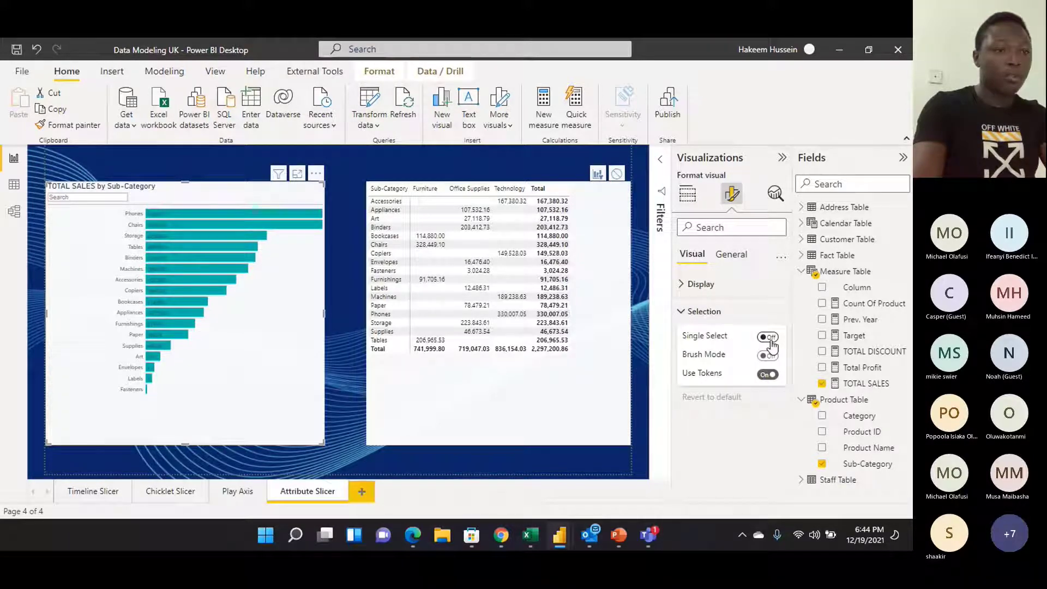
left_click(769, 338)
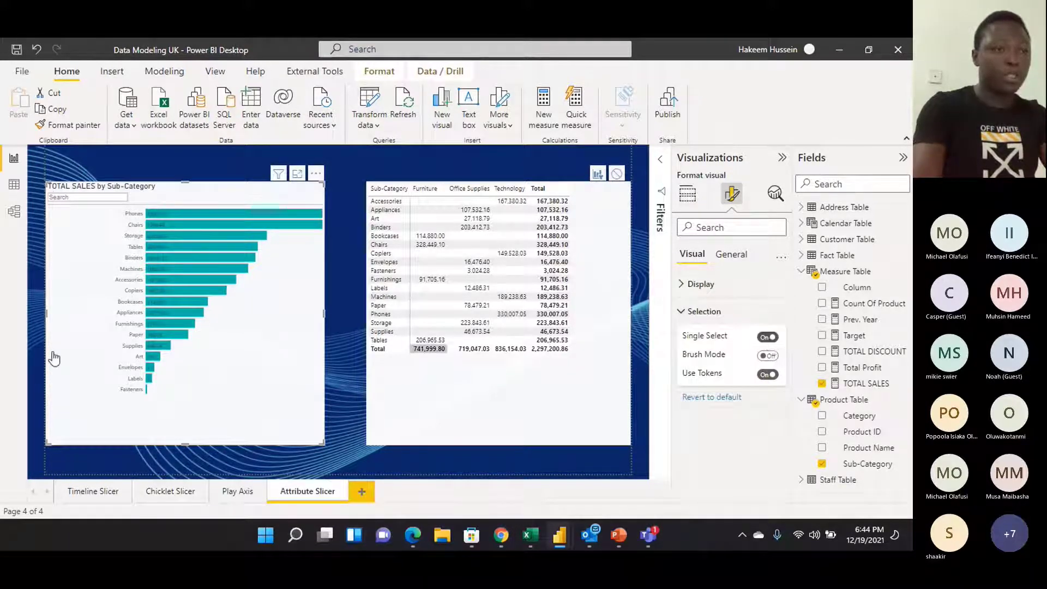
Test single selection in the slicer with Phones, Chairs and Tables, and clear the selection
left_click(251, 222)
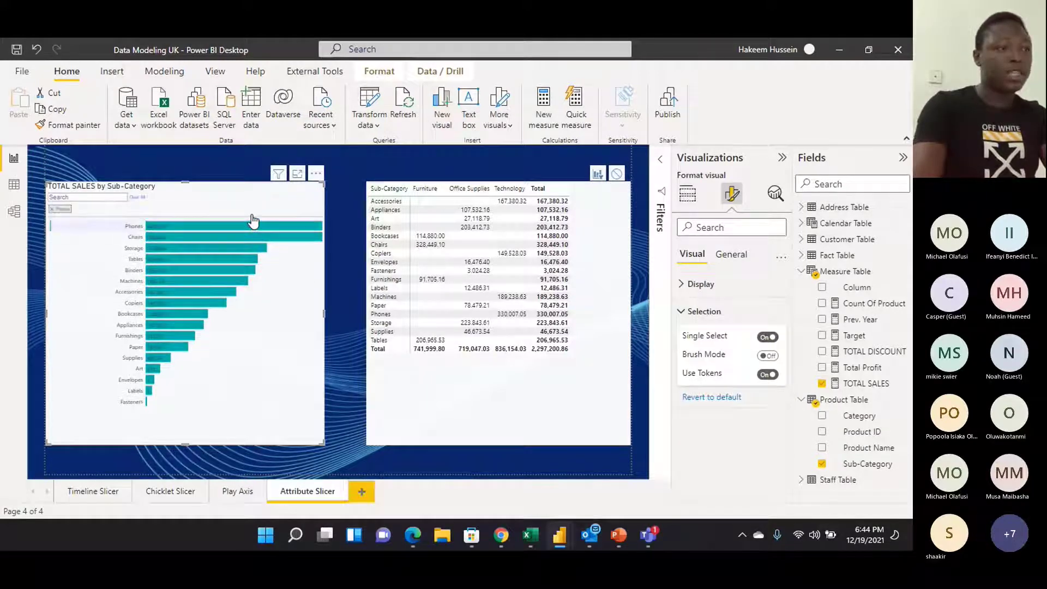
left_click(138, 198)
left_click(225, 236)
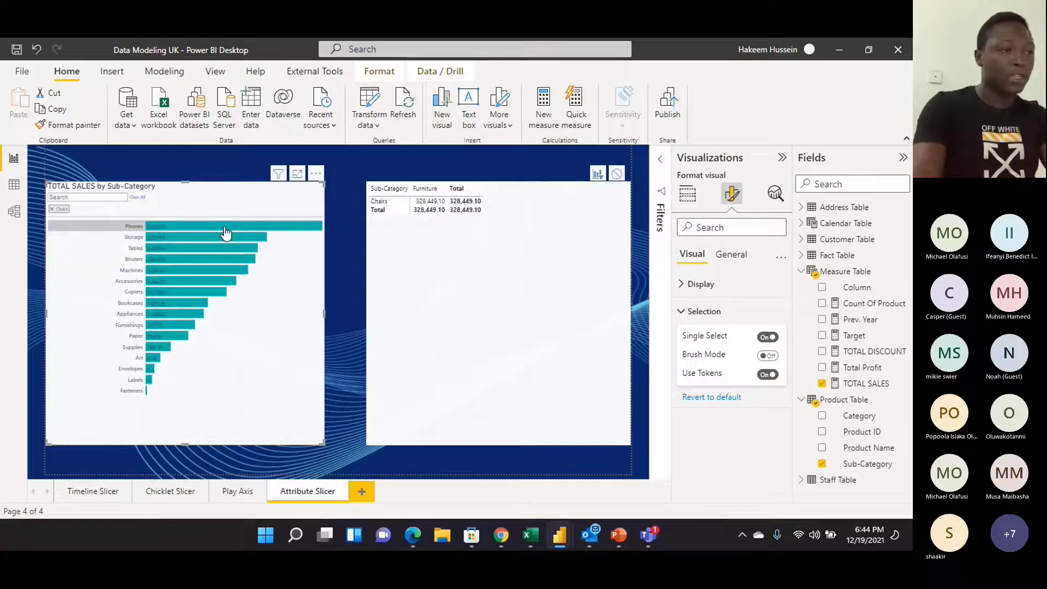
left_click(221, 269)
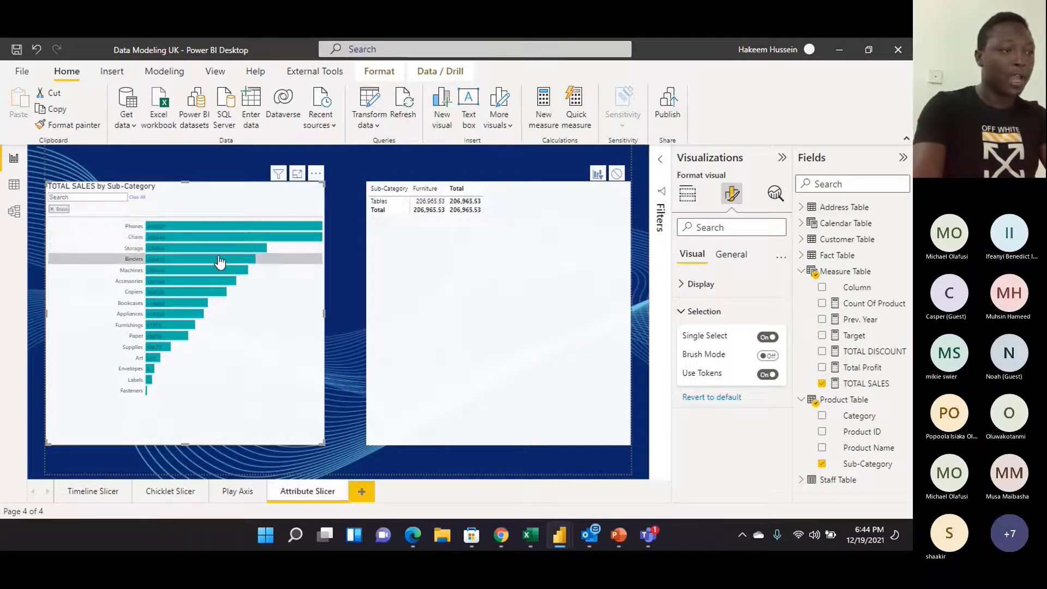
left_click(139, 198)
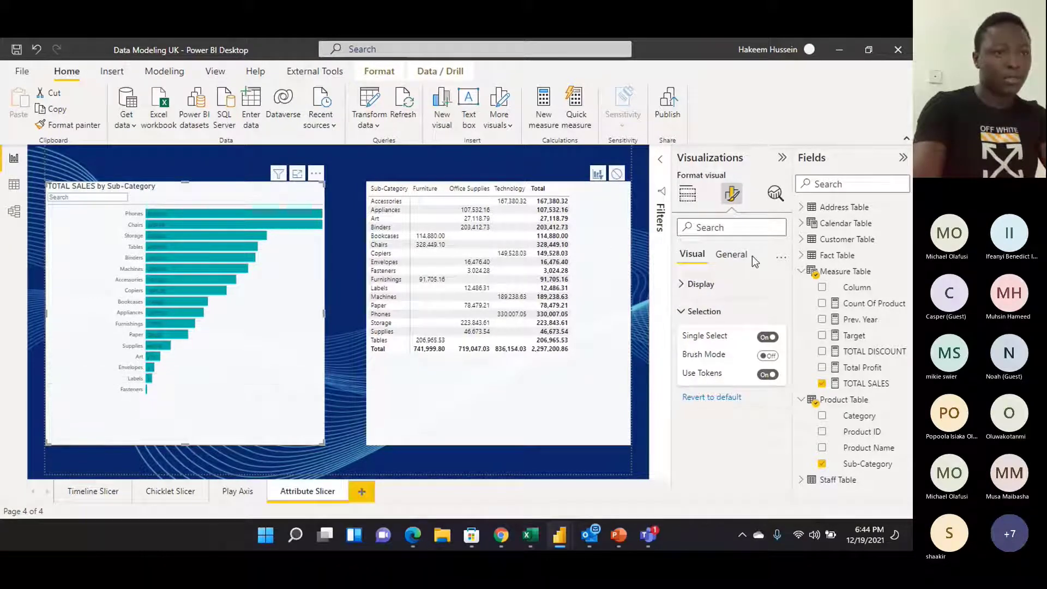
Search the visual formatting options for "Tota"
left_click(727, 226)
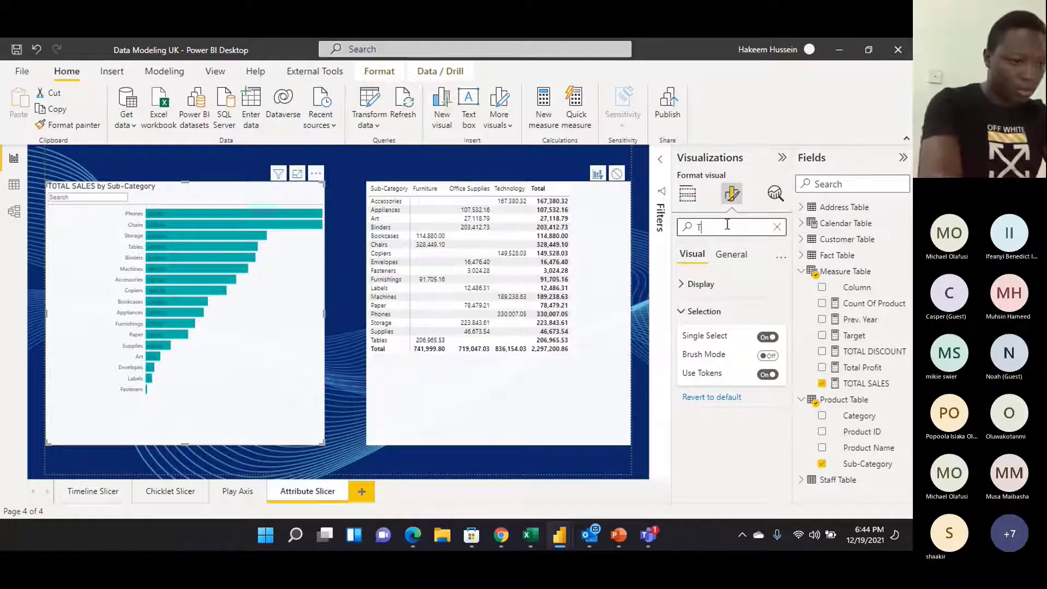
type("Tota")
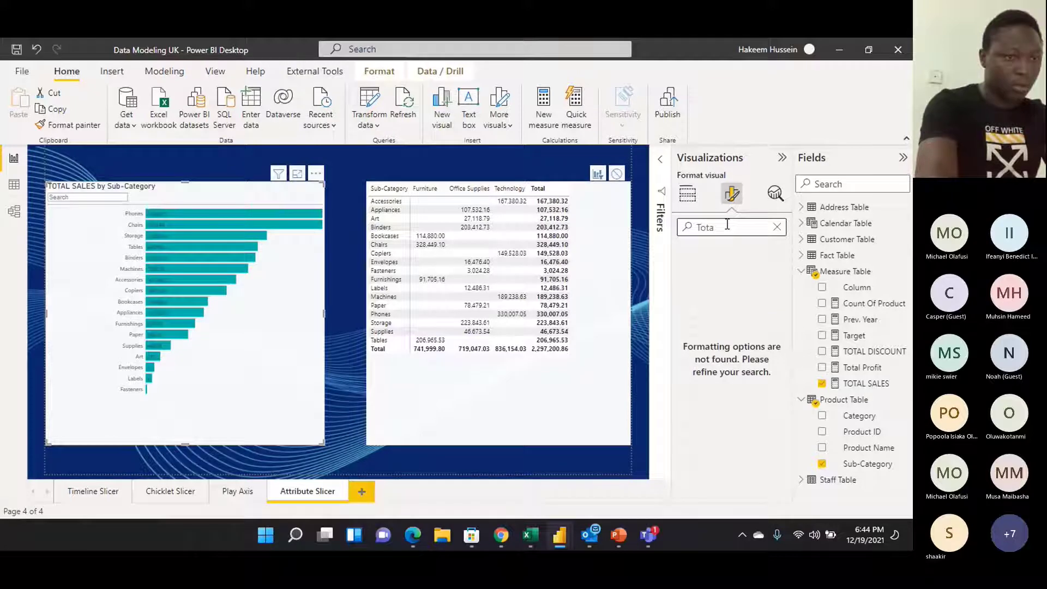
type("l")
key("BackSpace")
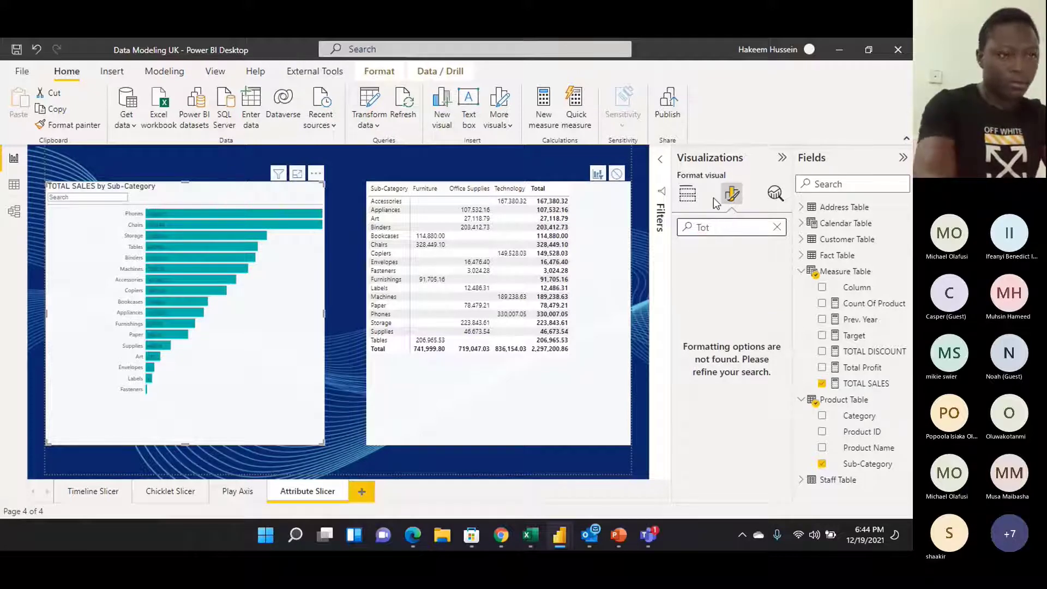
key("BackSpace")
key("BackSpace")
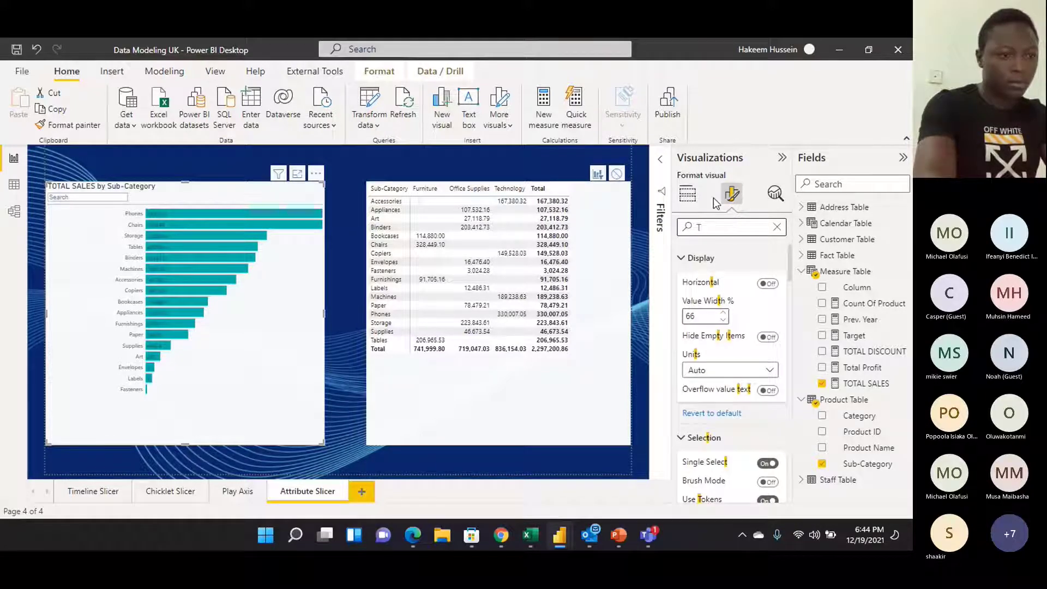
type("o")
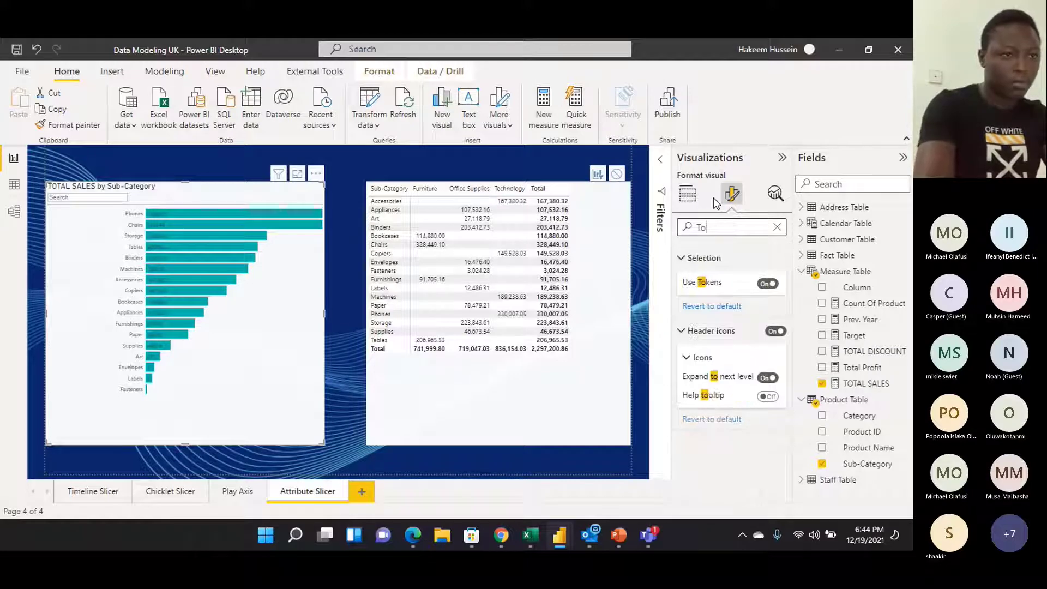
type("ta")
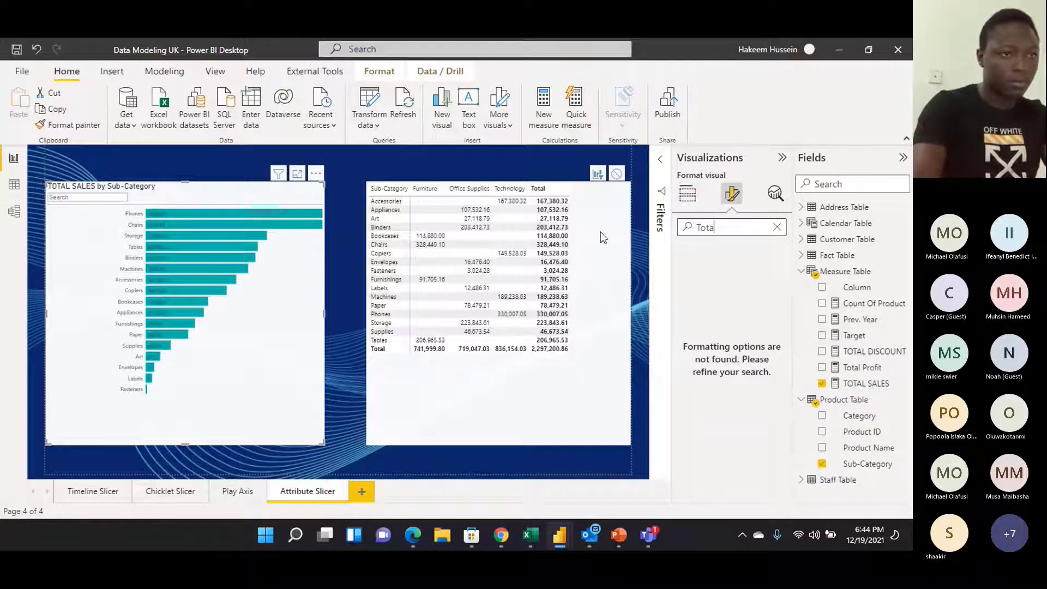
Turn off the column subtotals of the sub-category matrix and deselect it
left_click(586, 208)
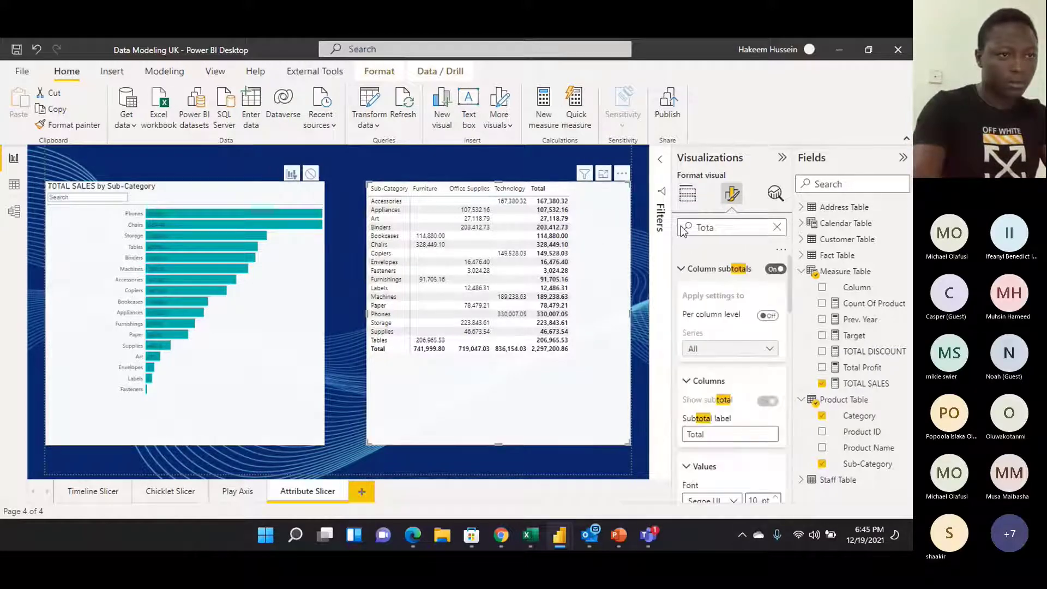
scroll(764, 327, "down", 1)
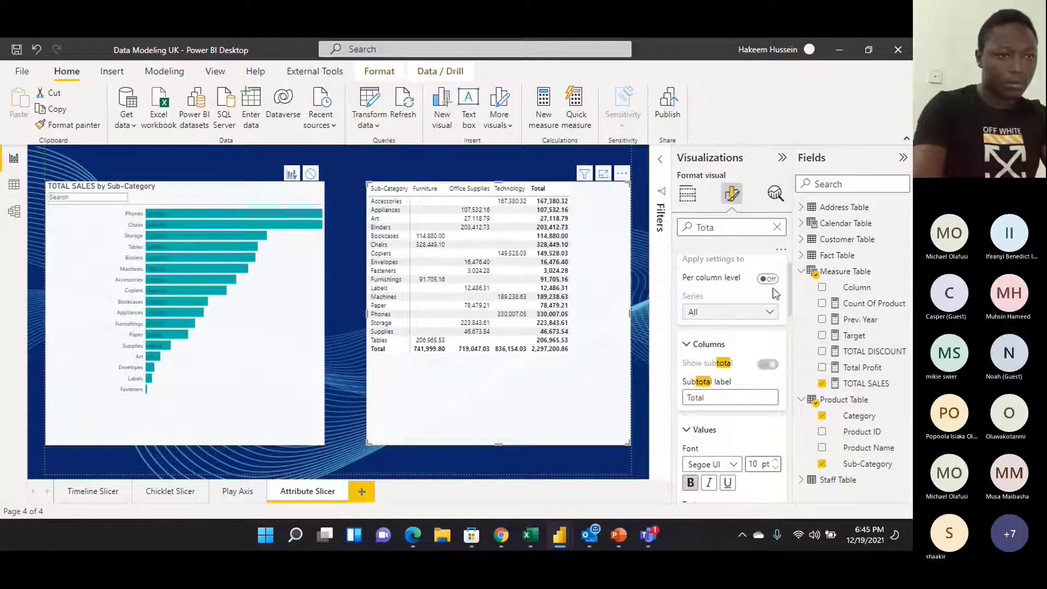
scroll(771, 283, "up", 1)
left_click(774, 272)
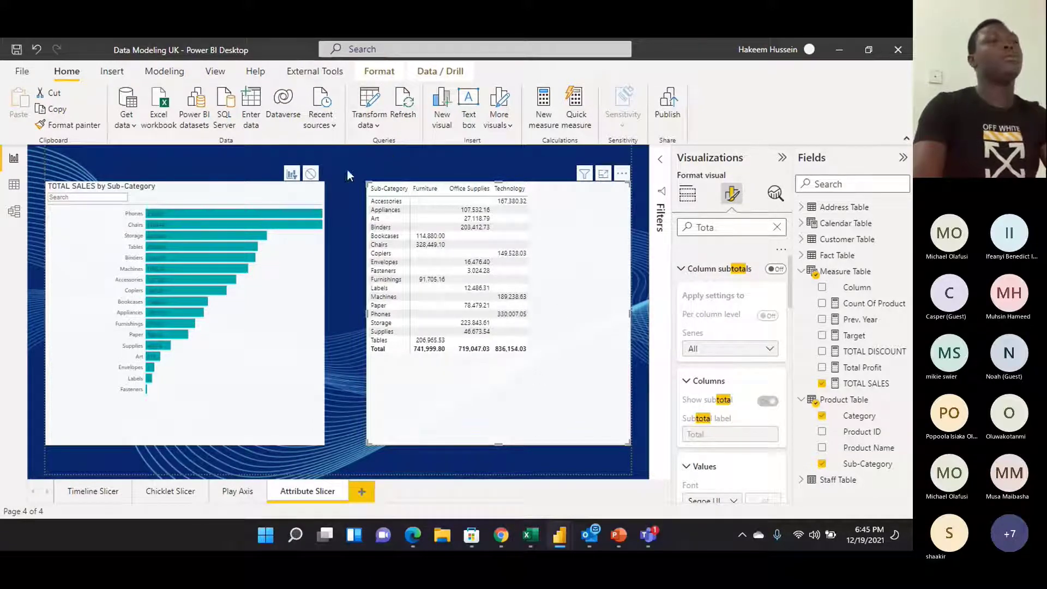
left_click(331, 175)
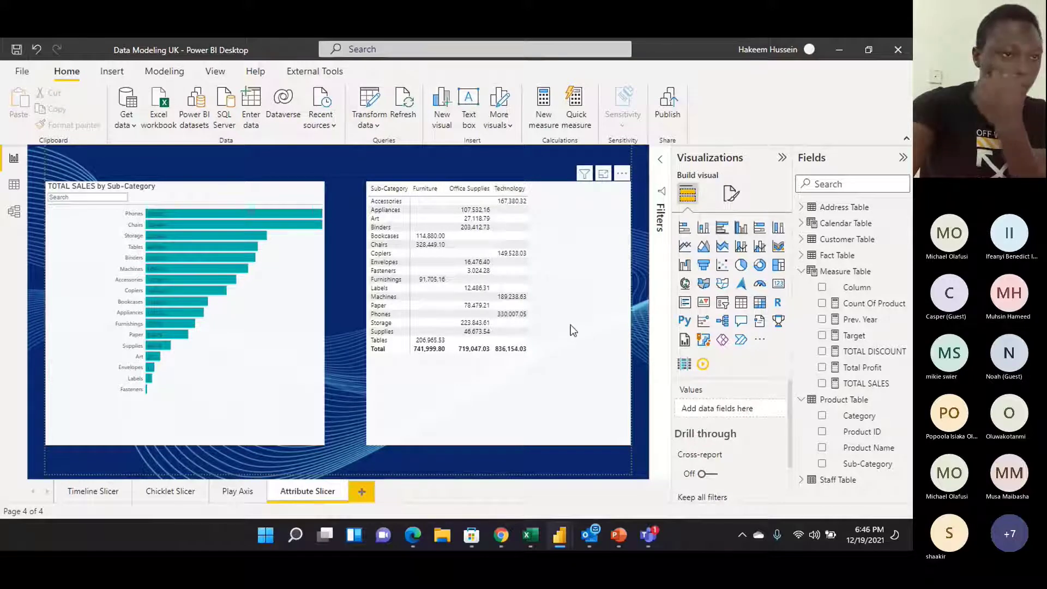
Shrink the matrix to fit closely around its data, and make the Attribute Slicer shorter and slightly wider
left_click_drag(626, 441, 561, 378)
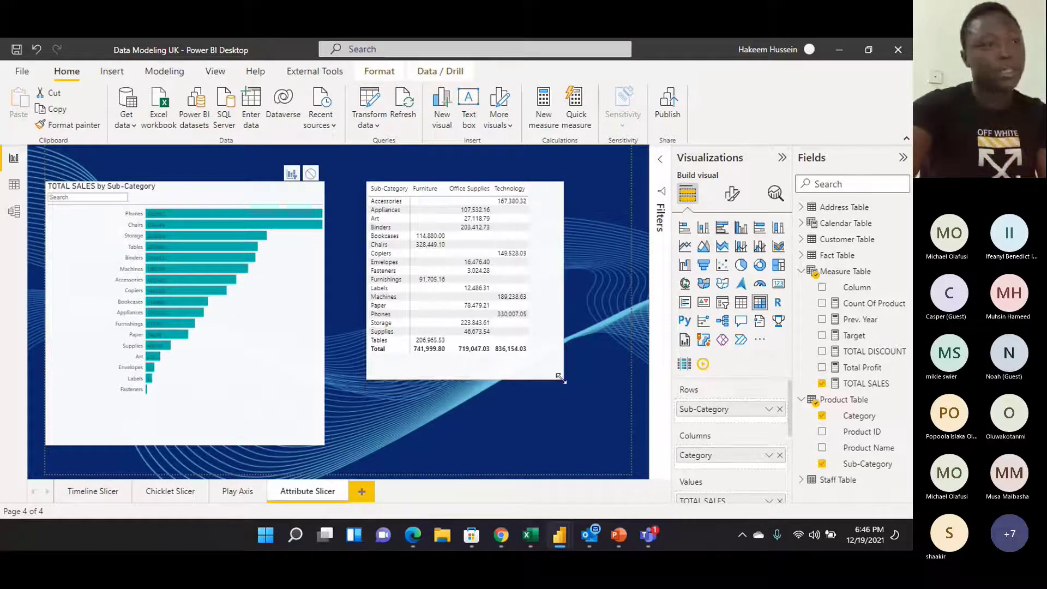
left_click(332, 176)
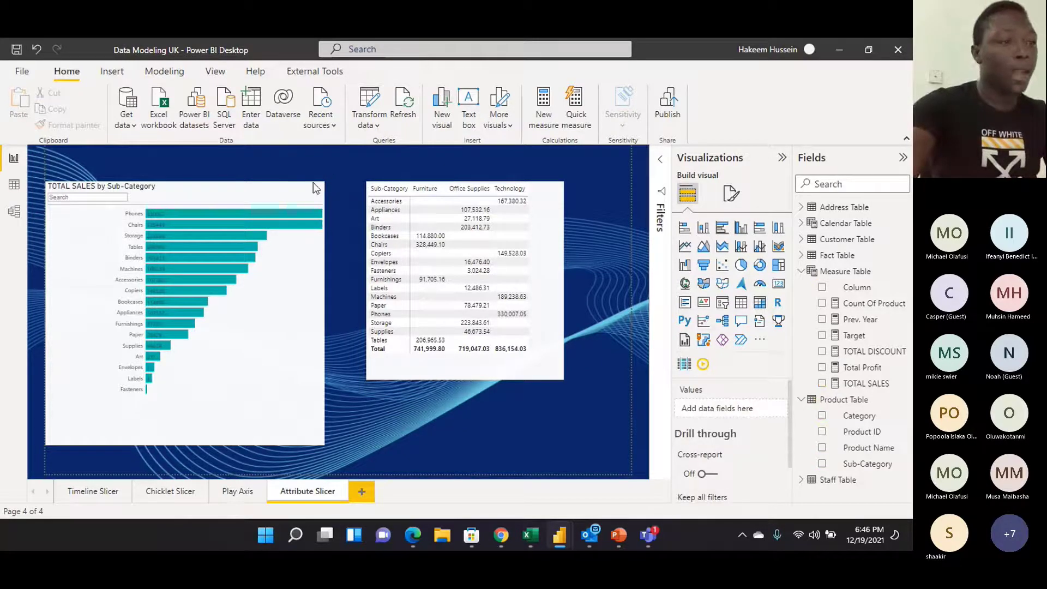
left_click(314, 188)
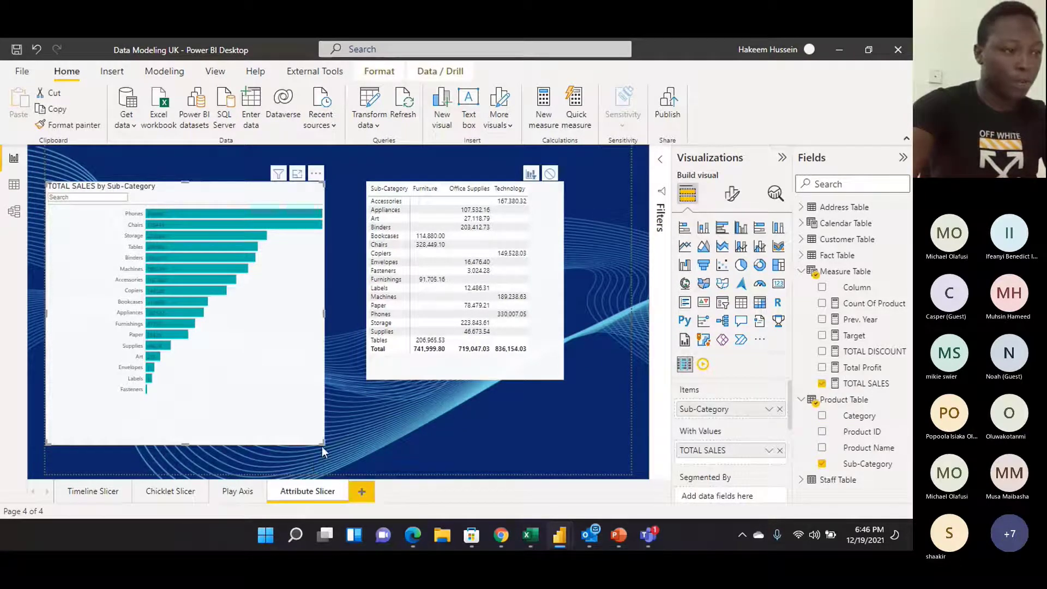
left_click_drag(324, 445, 332, 418)
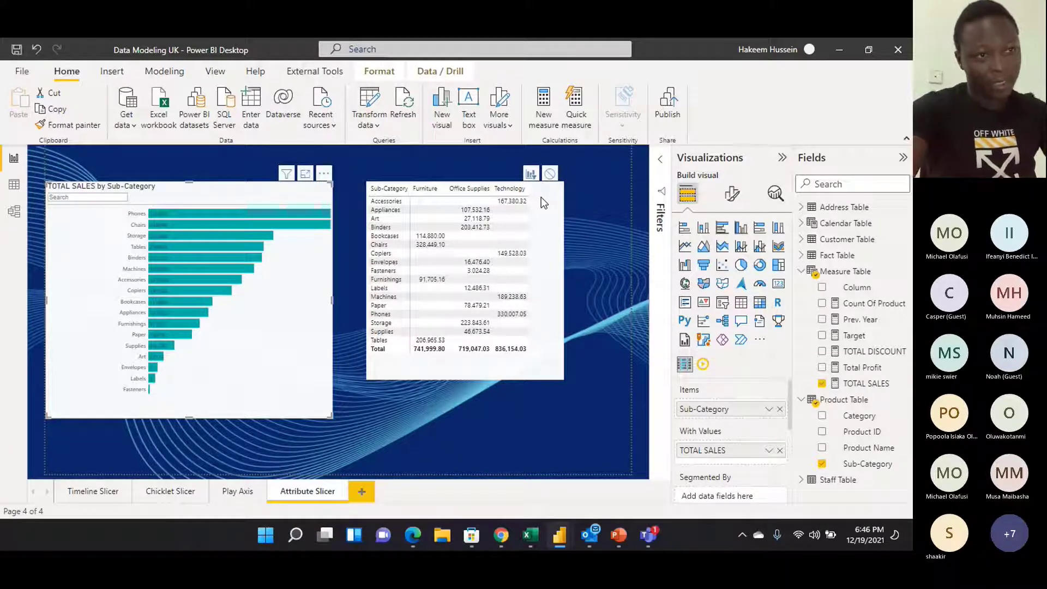
Search the Power BI visuals store for "Piv" and open the Pivot Slicer's details to review its description
scroll(714, 414, "down", 2)
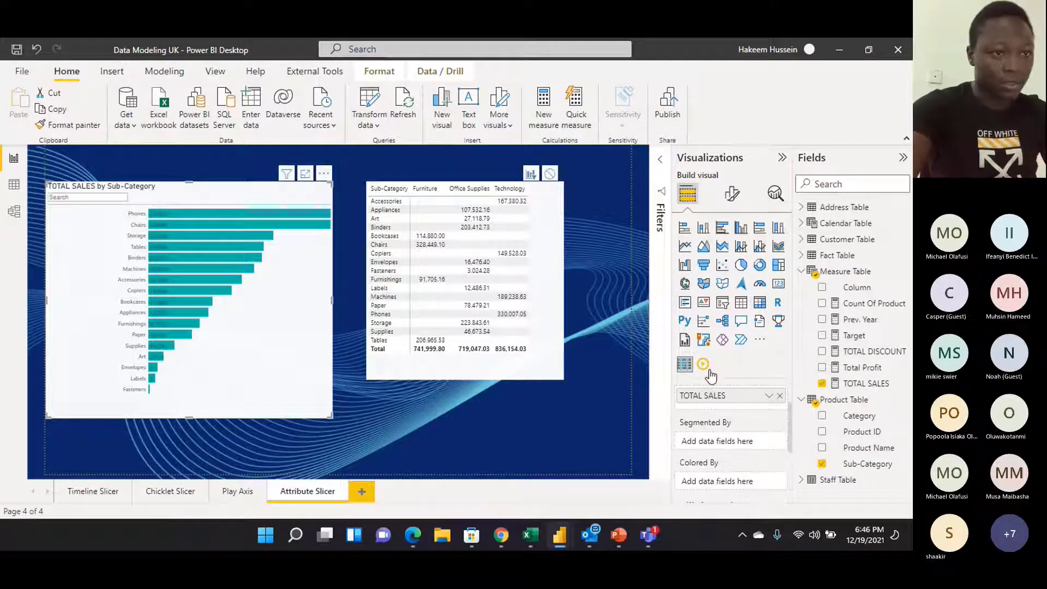
scroll(717, 394, "up", 2)
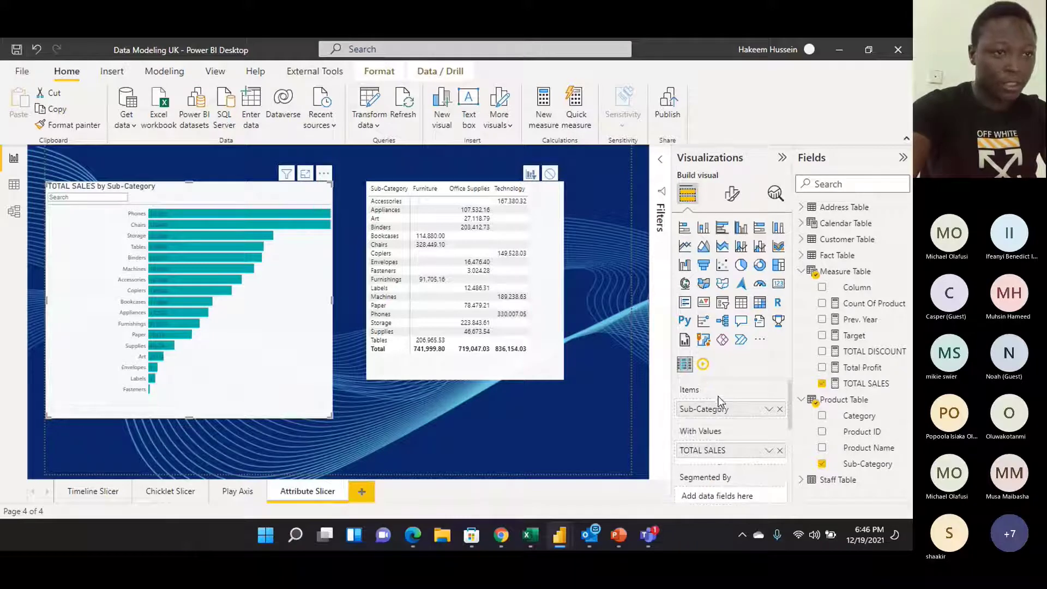
left_click(760, 340)
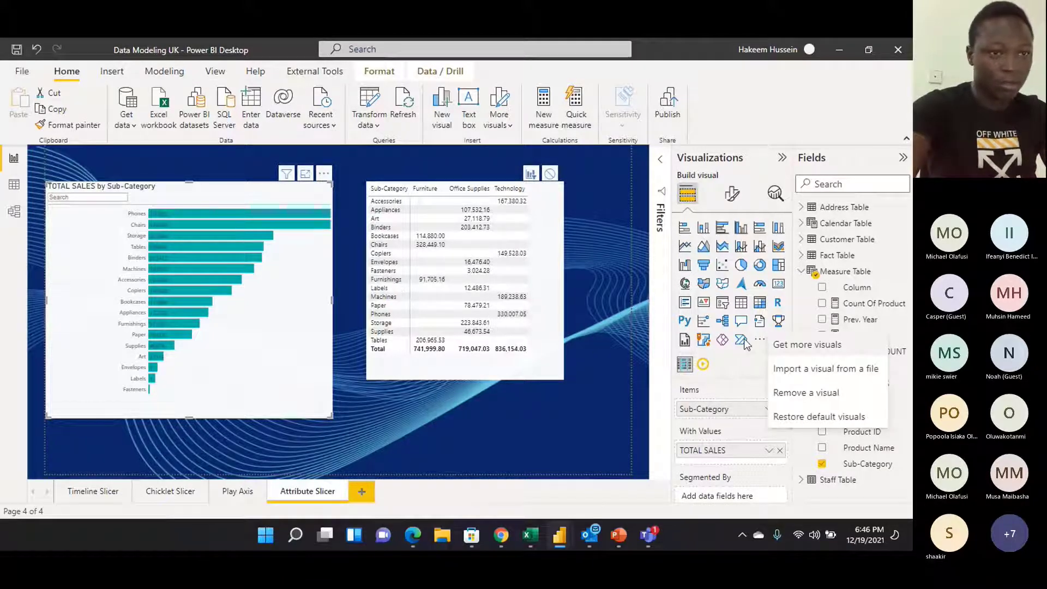
left_click(825, 353)
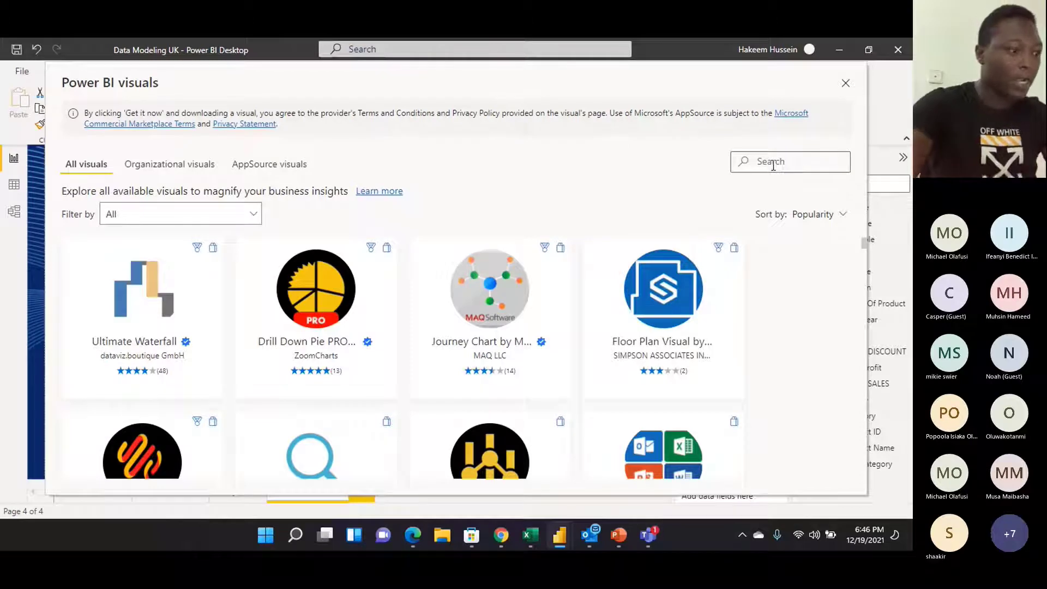
type("P")
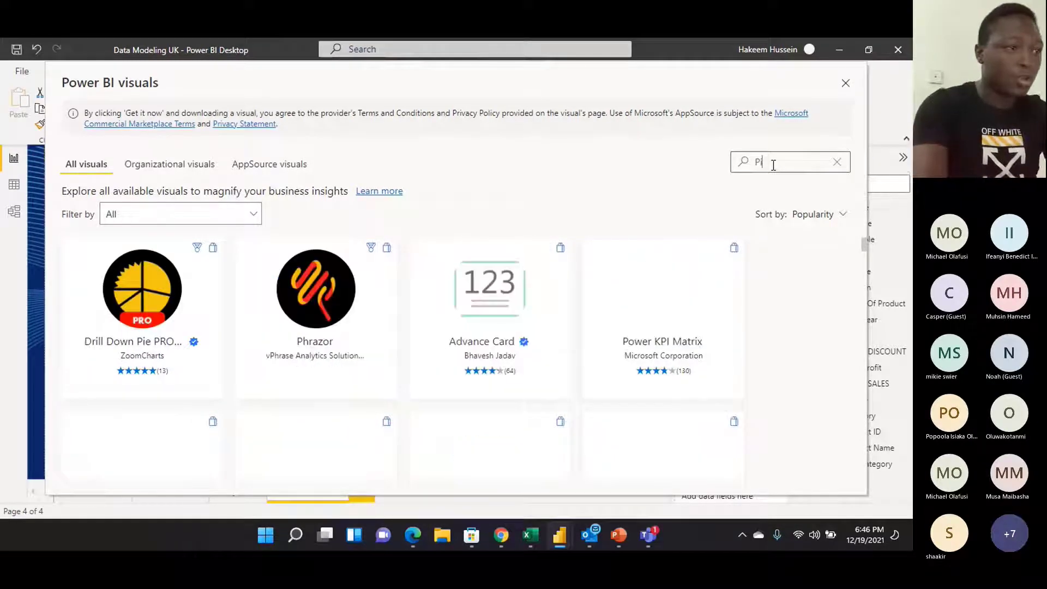
type("iv")
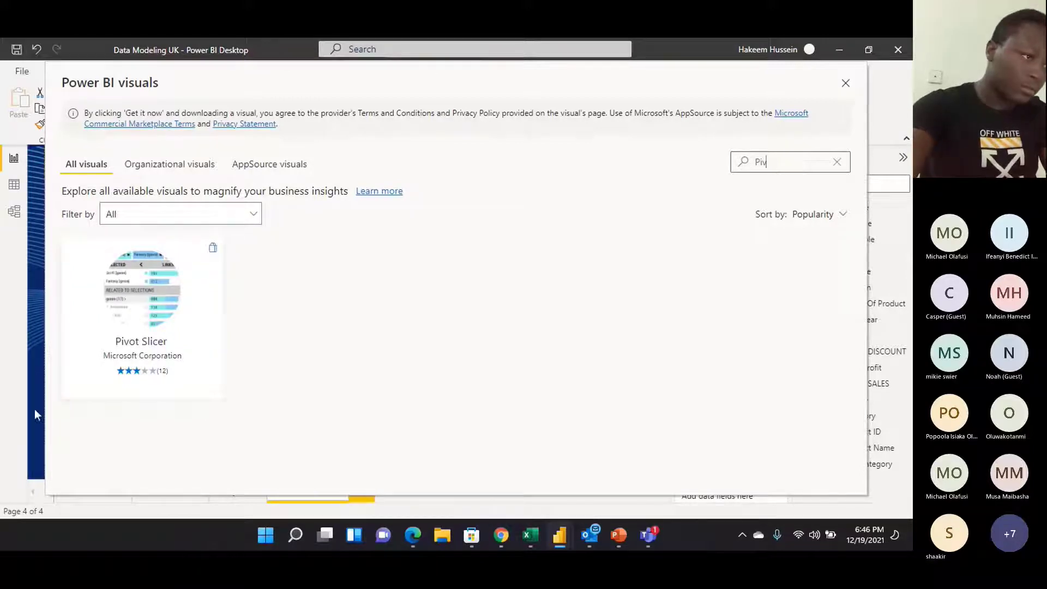
left_click(163, 293)
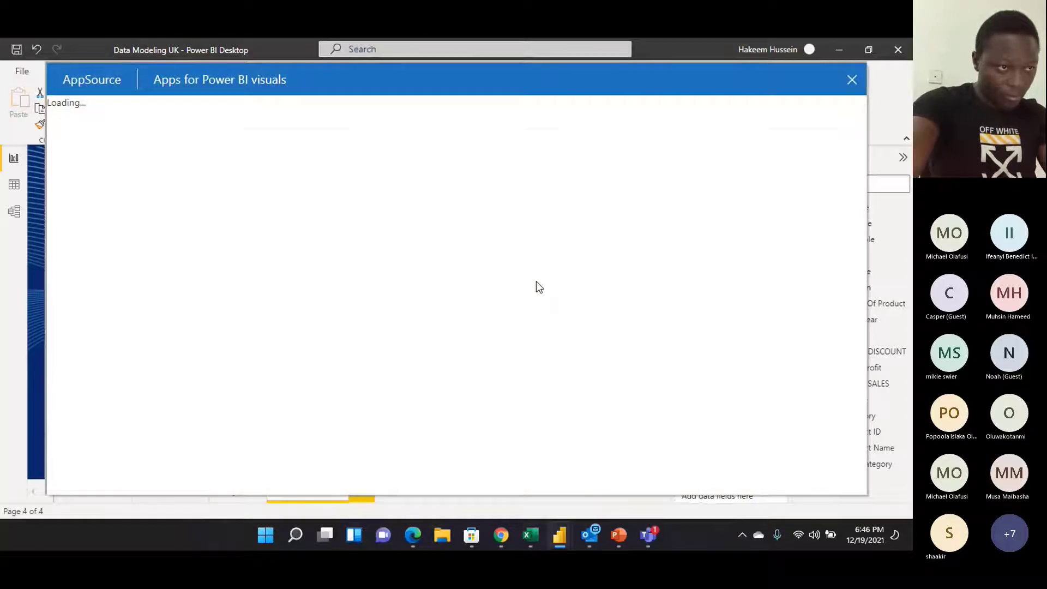
scroll(624, 329, "down", 2)
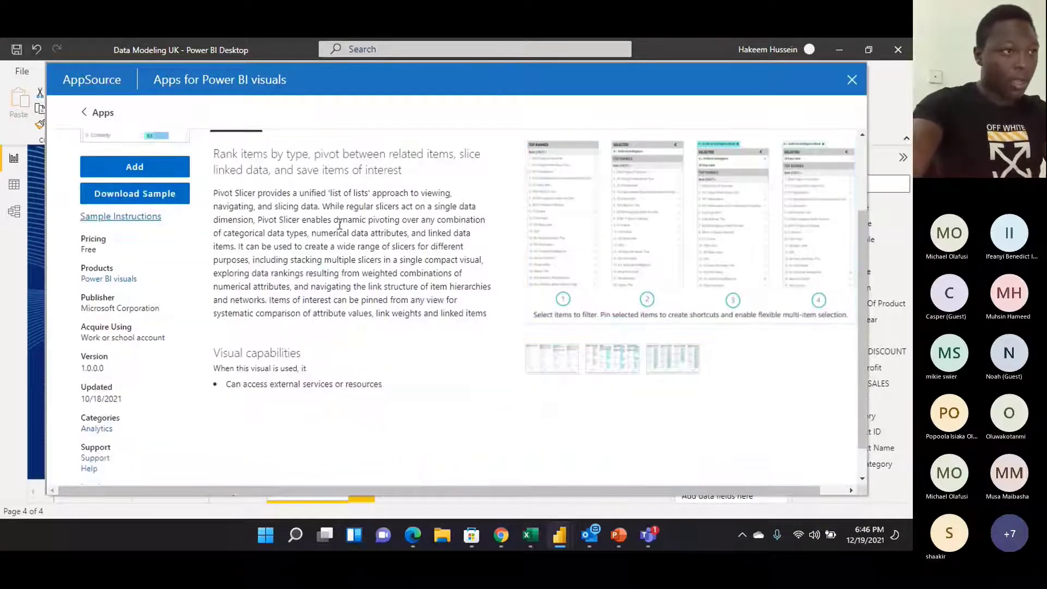
Import the Pivot Slicer visual into the report and dismiss the import confirmation
scroll(336, 223, "up", 1)
scroll(336, 224, "up", 1)
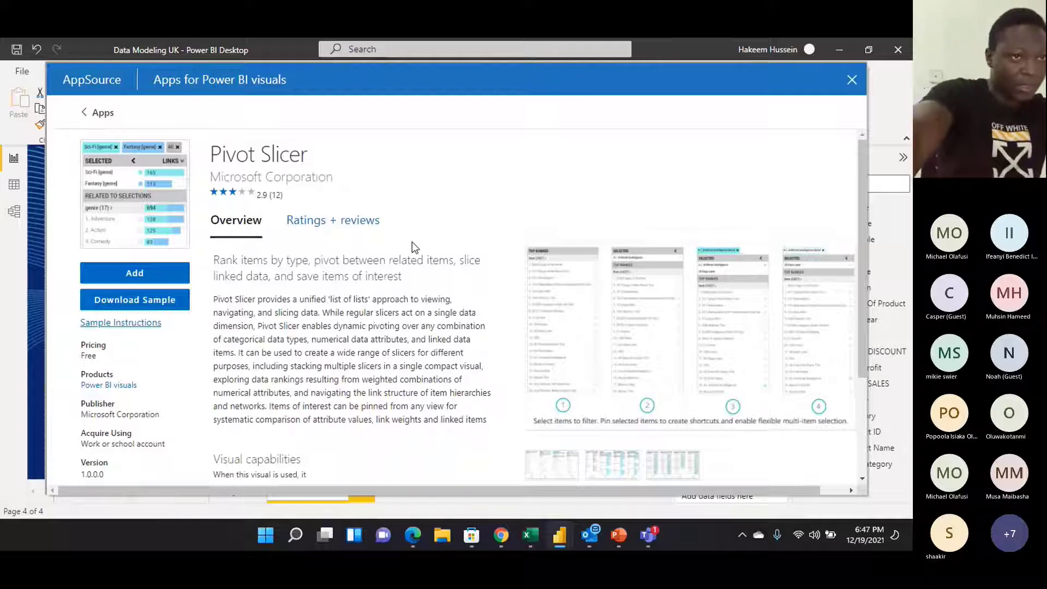
left_click(142, 274)
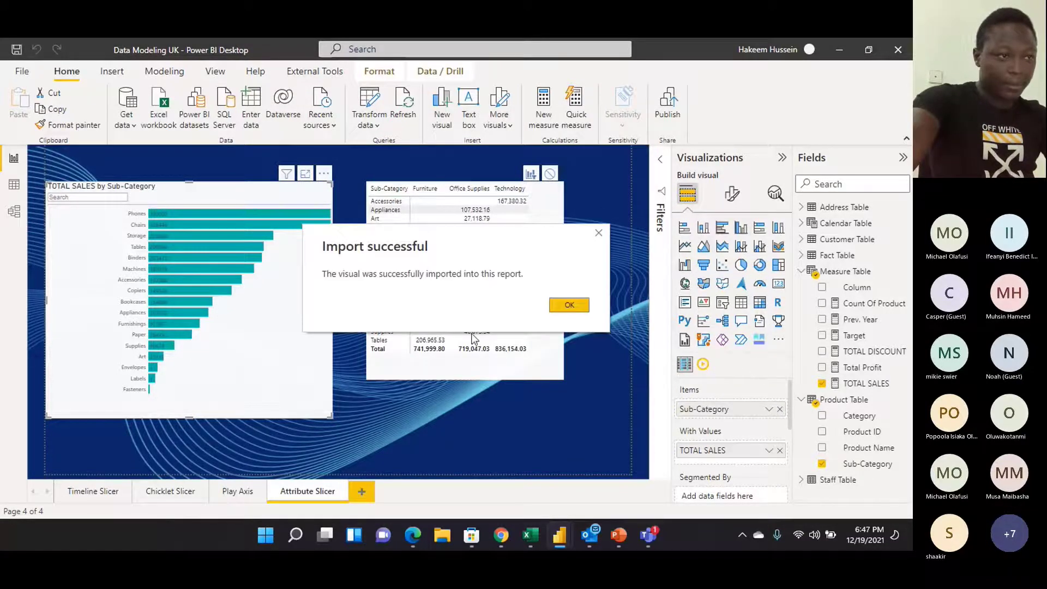
left_click(571, 308)
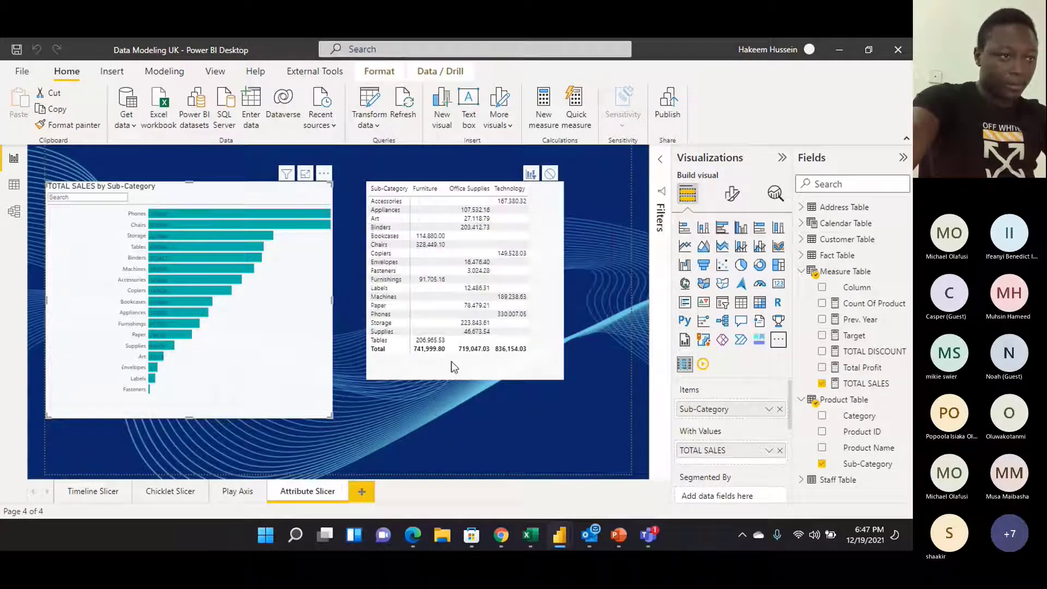
Add a new report page with an empty Pivot Slicer, move it slightly inward and enlarge it to roughly twice its size
left_click(361, 492)
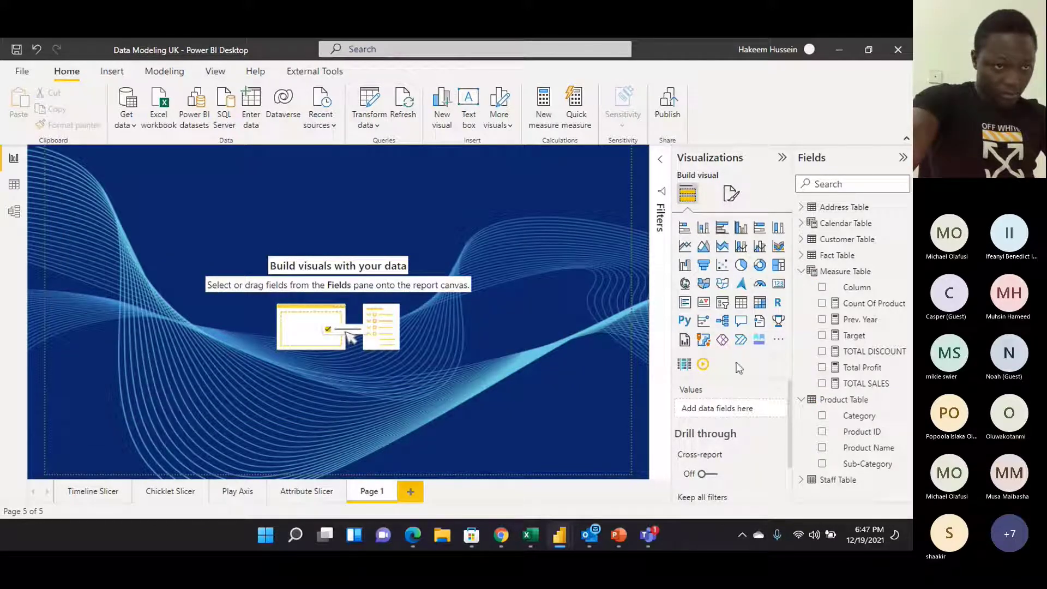
left_click(759, 340)
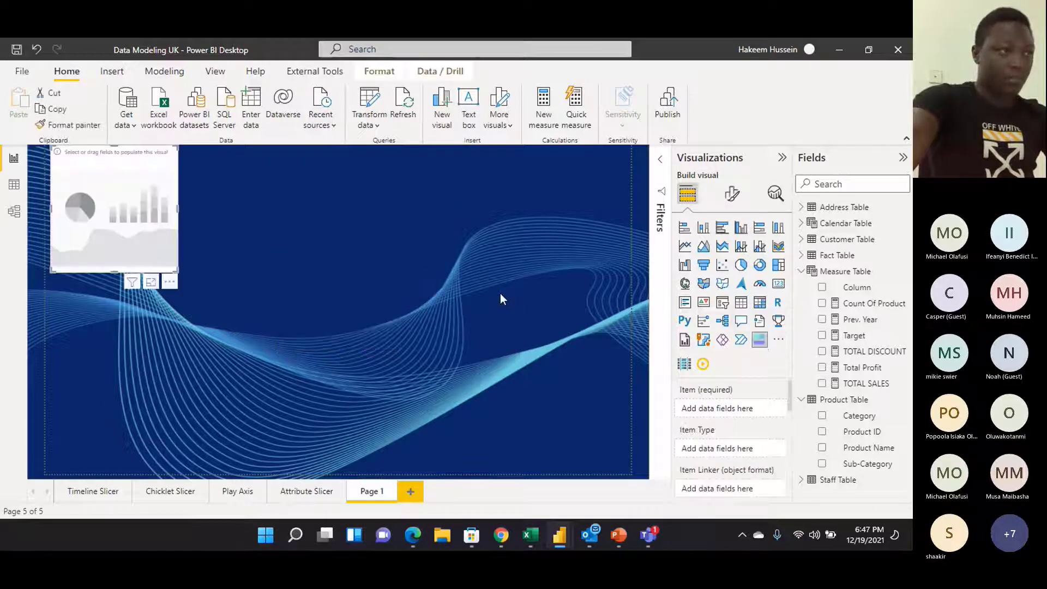
left_click_drag(169, 159, 217, 211)
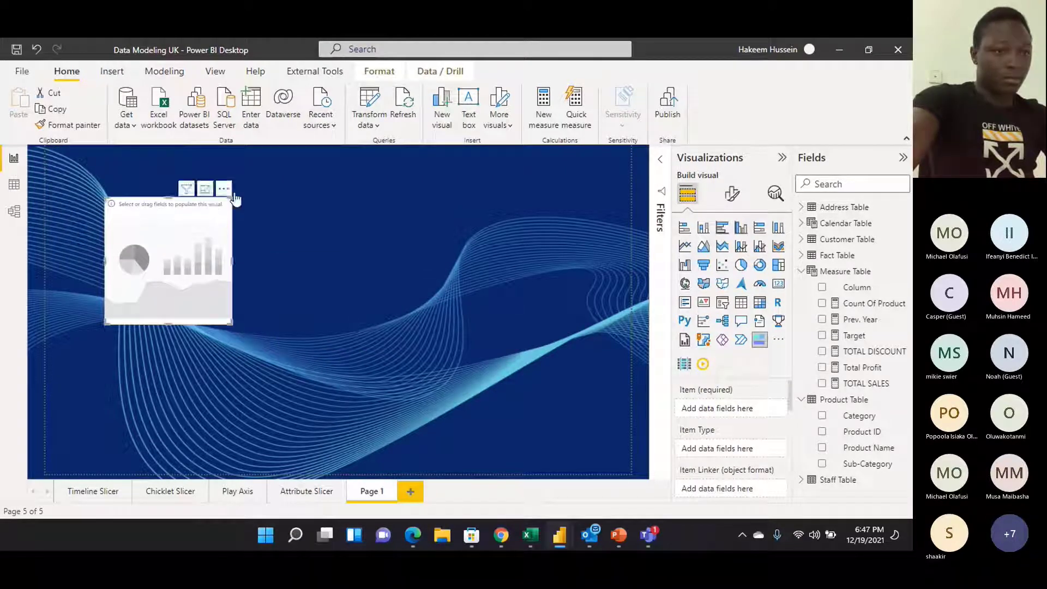
left_click_drag(233, 325, 374, 437)
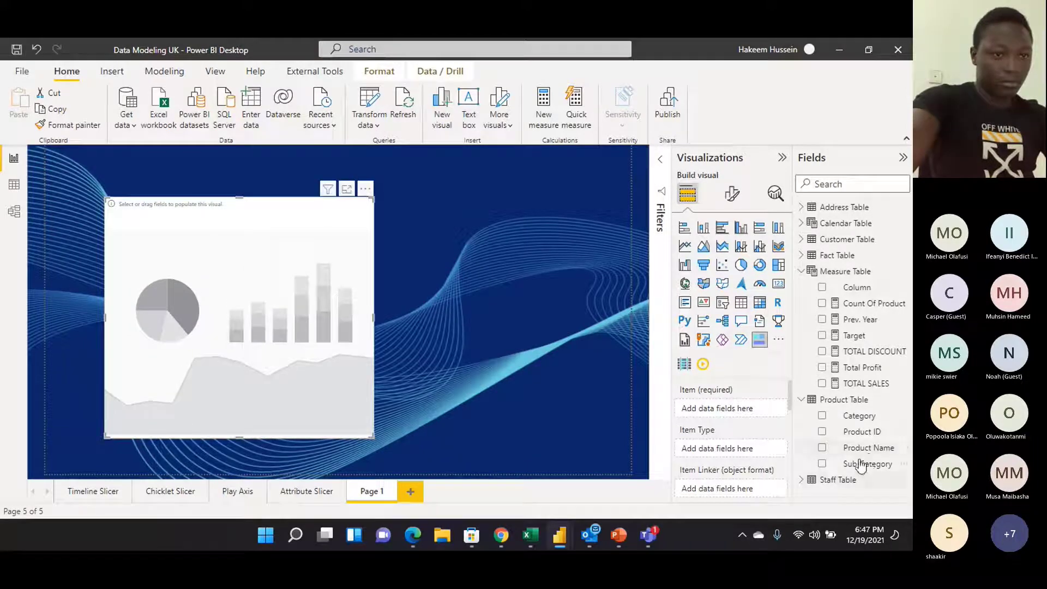
Assign Category as the Pivot Slicer's Item and Sub-Category as its Item Type
left_click_drag(859, 416, 743, 451)
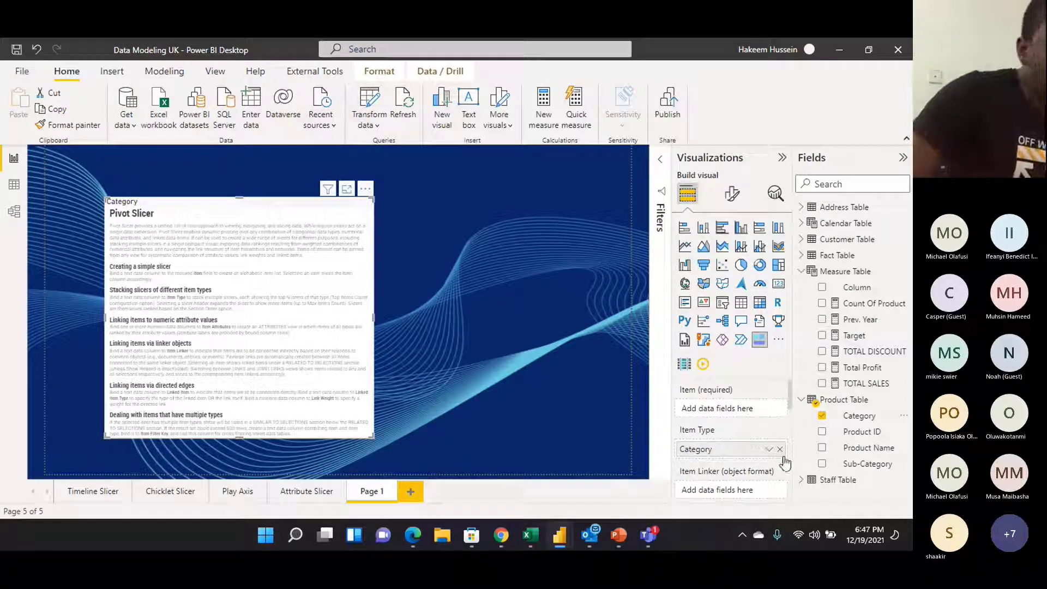
left_click_drag(710, 452, 728, 411)
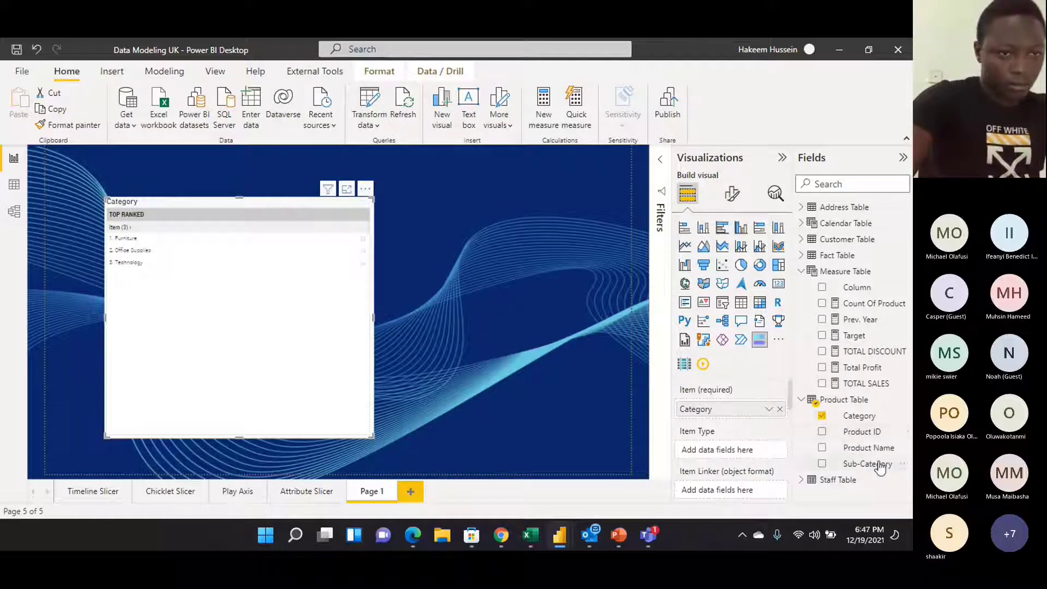
left_click_drag(869, 464, 755, 452)
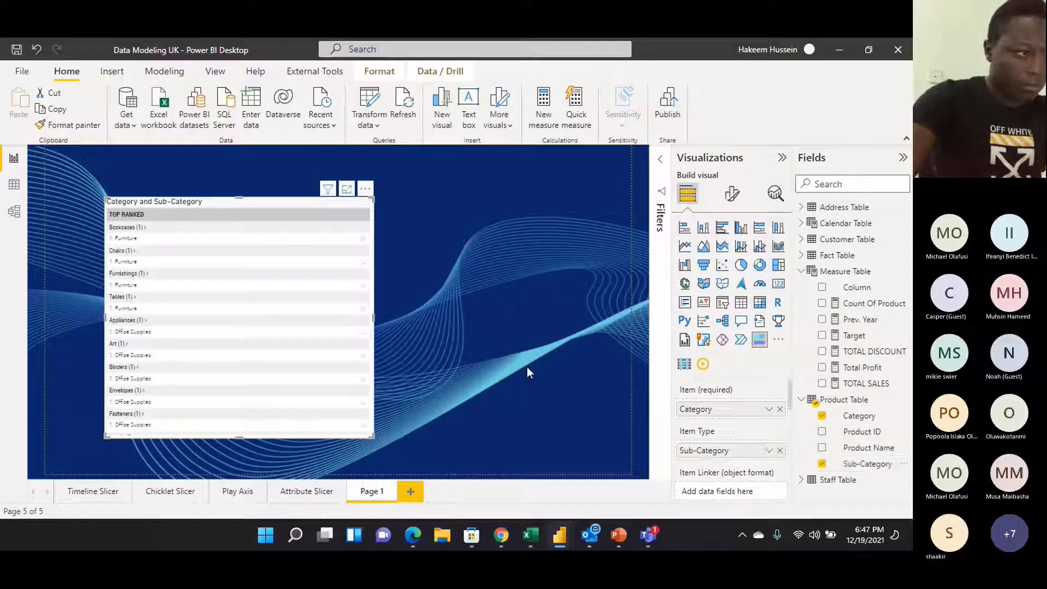
Examine the Pivot Slicer in focus mode, expanding and collapsing the Bookcases group, and return to the report page
left_click(347, 189)
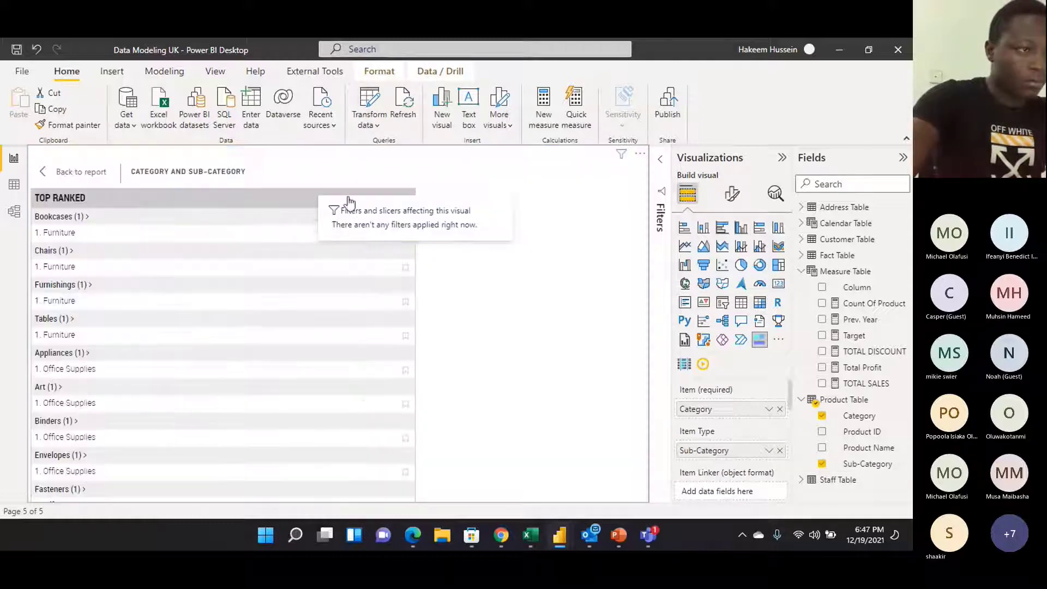
left_click(88, 219)
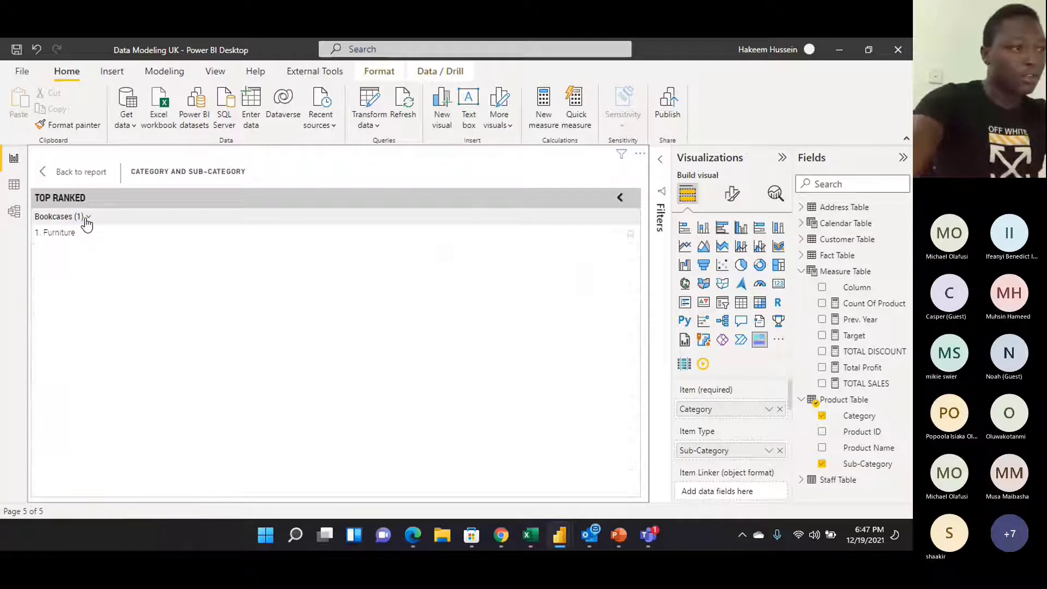
left_click(91, 219)
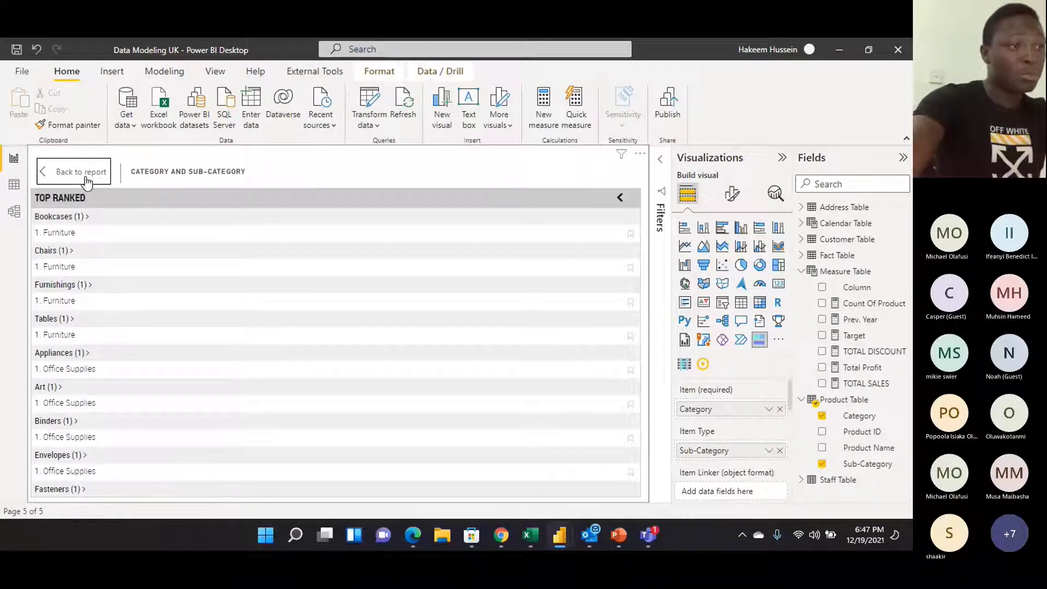
left_click(82, 172)
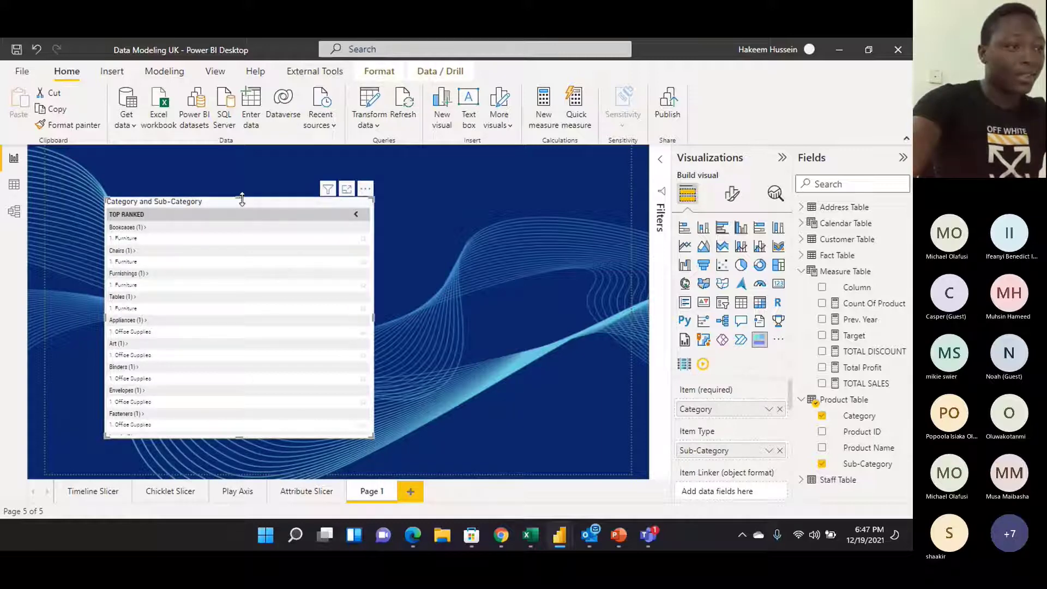
Make the Pivot Slicer slightly taller by extending its upper edge, and deselect it
left_click_drag(241, 199, 254, 176)
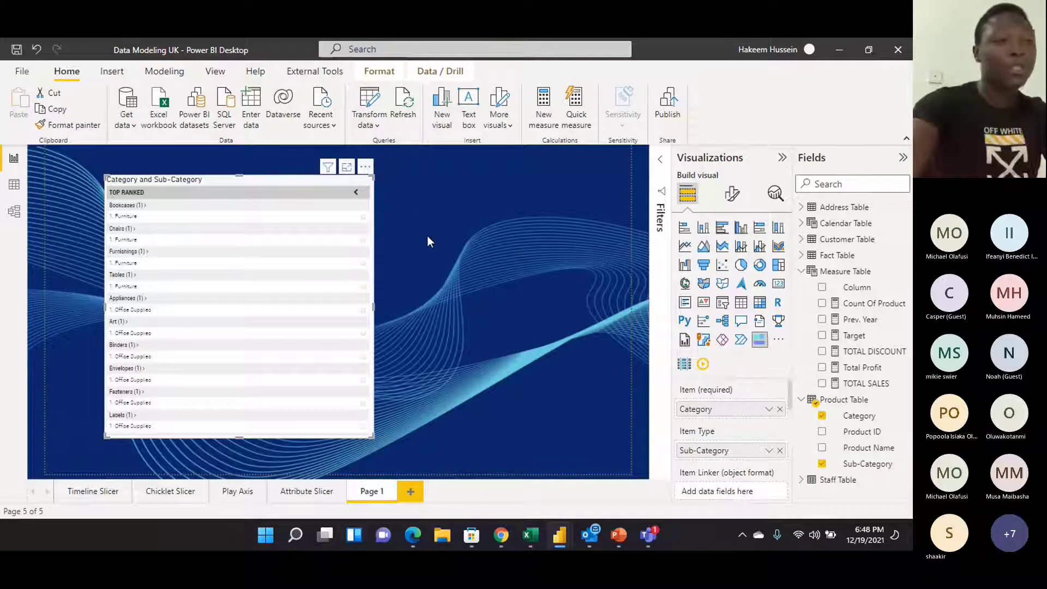
left_click(285, 162)
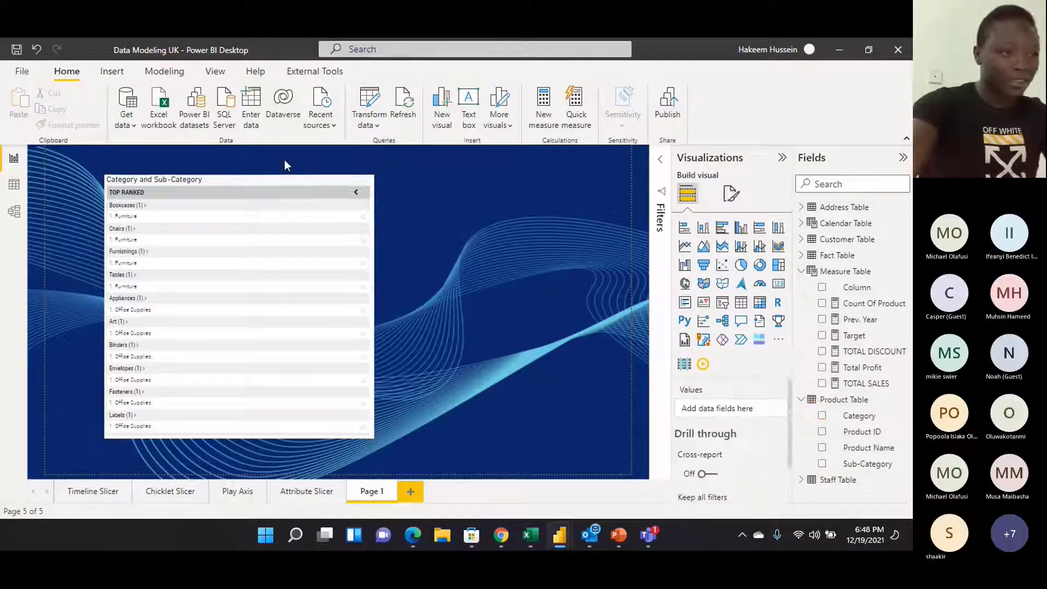
left_click(298, 187)
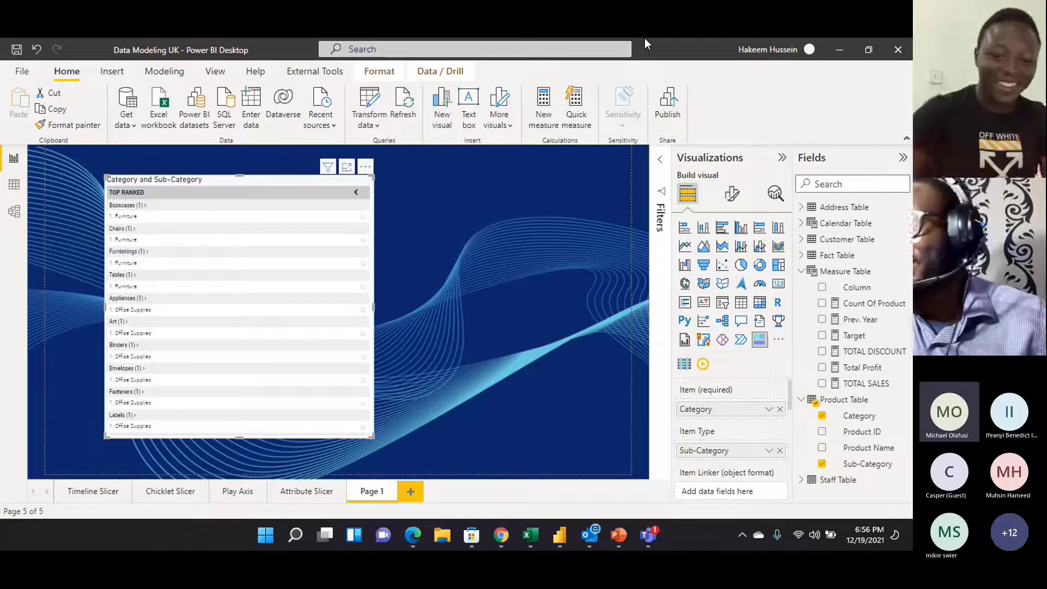
left_click(546, 48)
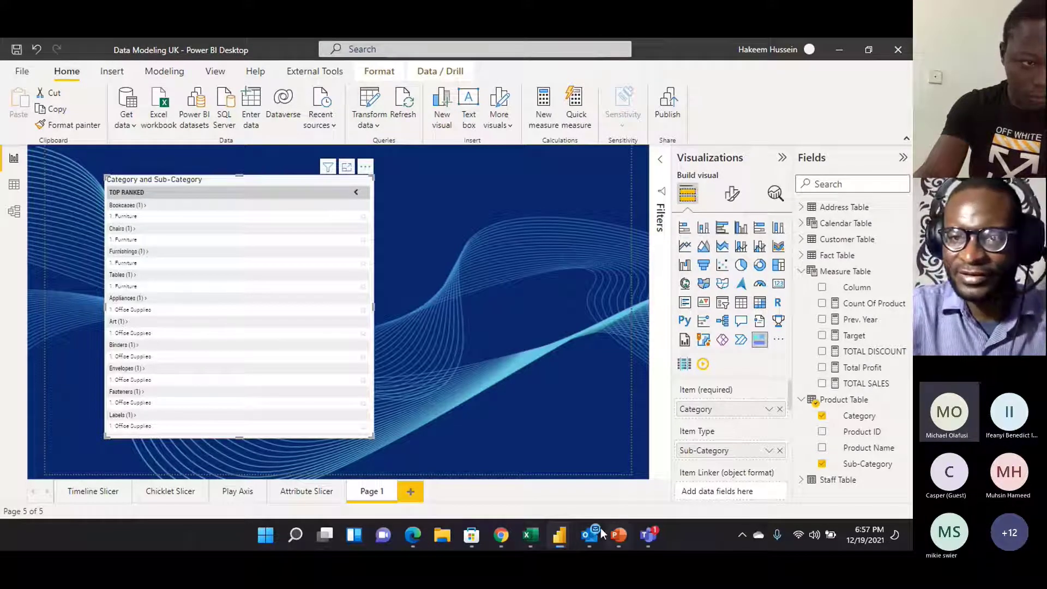
mouse_move(651, 545)
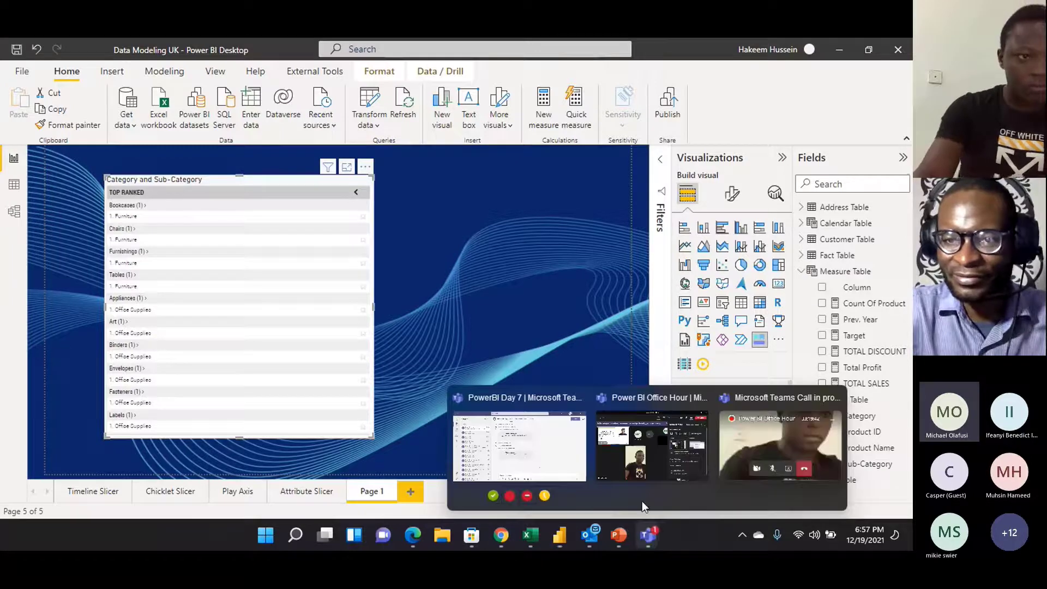
mouse_move(634, 475)
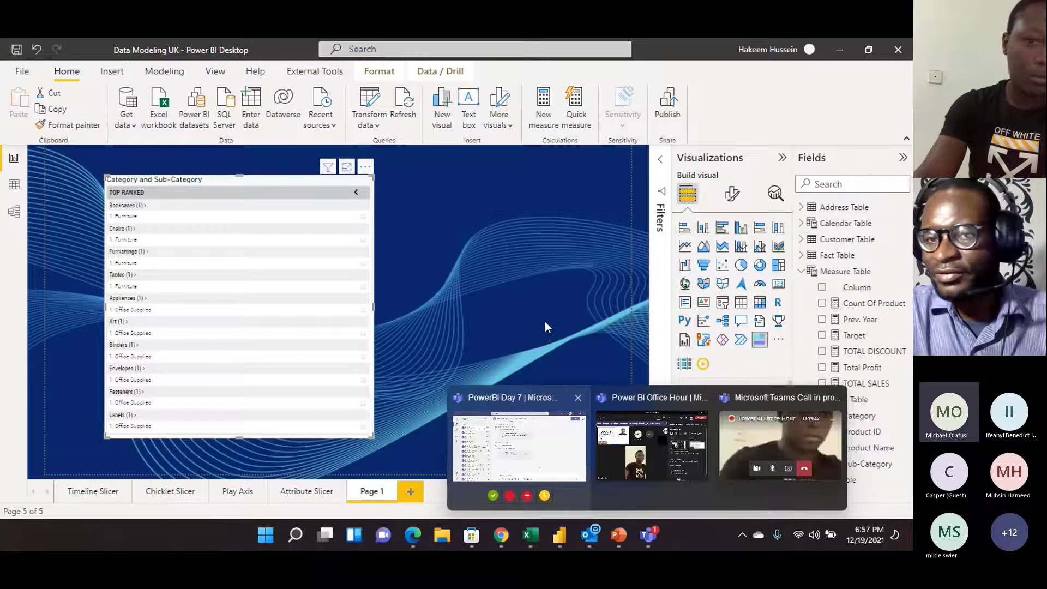
left_click(545, 322)
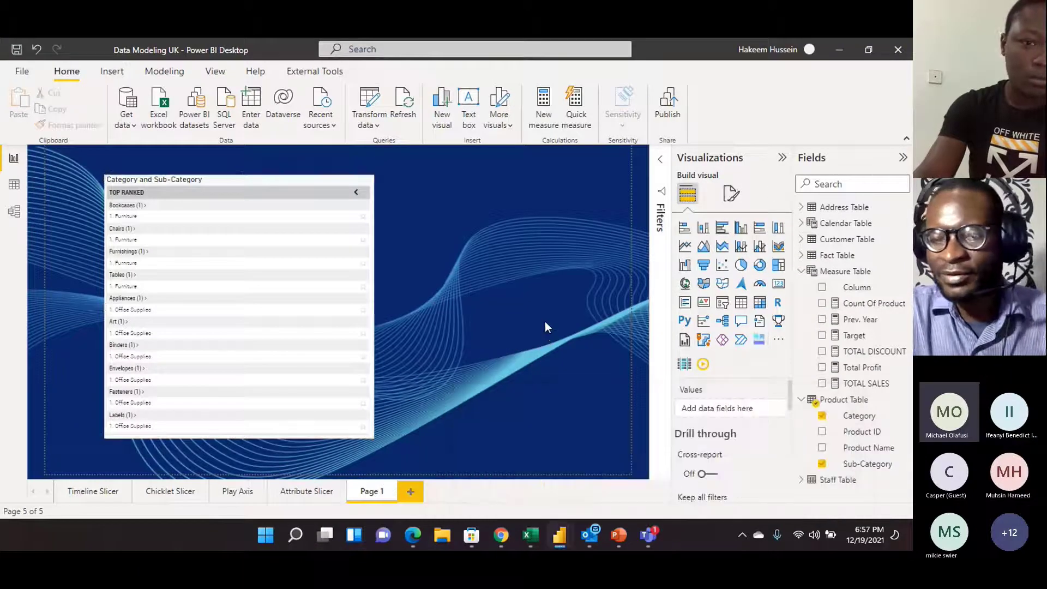